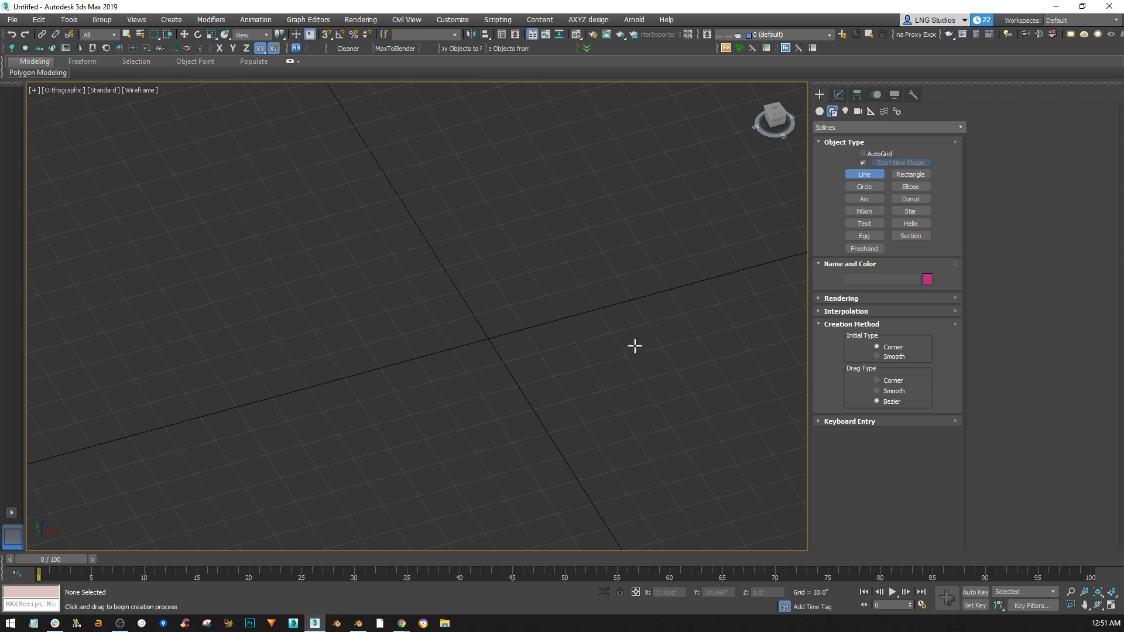
- Switch the viewport to the Top view, framed around the grid origin
{"action": "middle_click_drag", "start_coordinate": [545, 394], "coordinate": [544, 351]}
{"action": "key", "text": "t"}
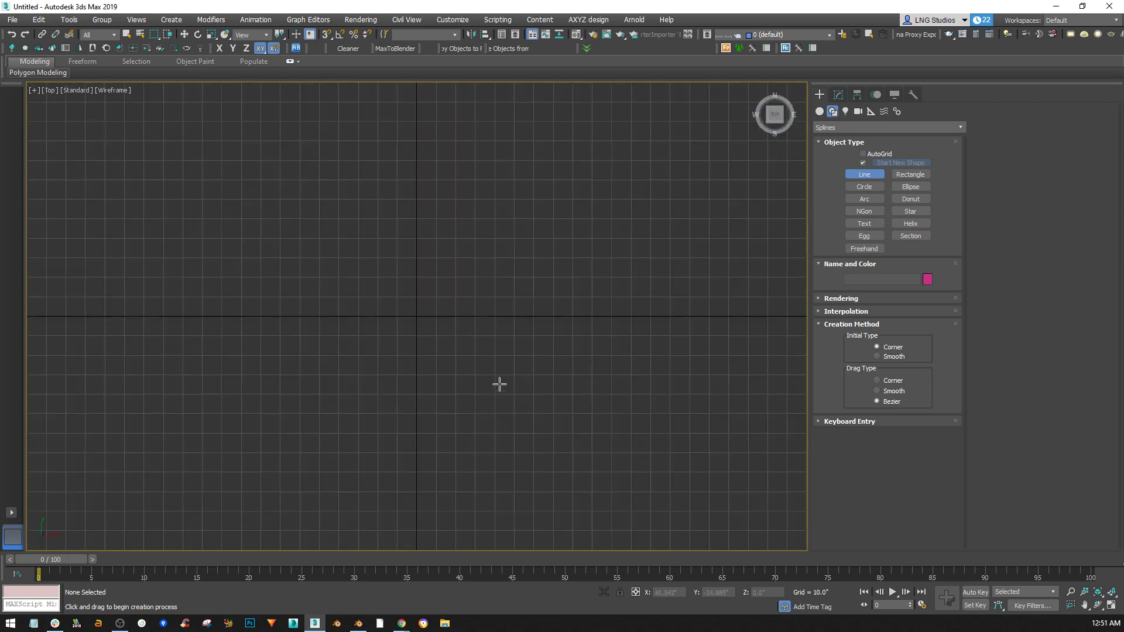
{"action": "middle_click_drag", "start_coordinate": [499, 387], "coordinate": [414, 369]}
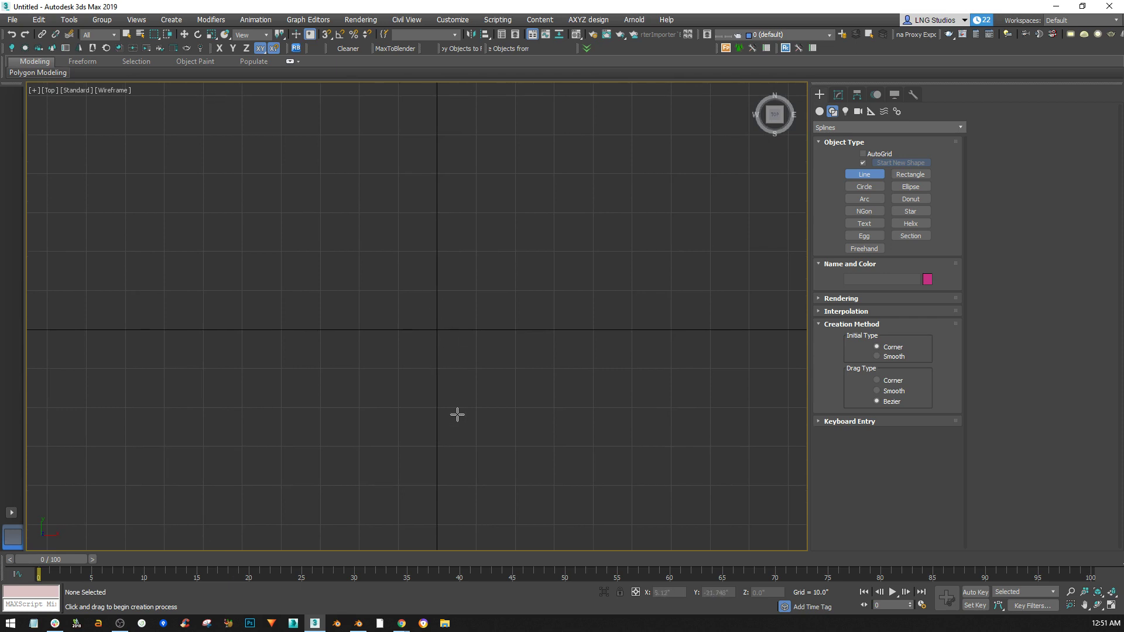
{"action": "middle_click_drag", "start_coordinate": [451, 275], "coordinate": [479, 272]}
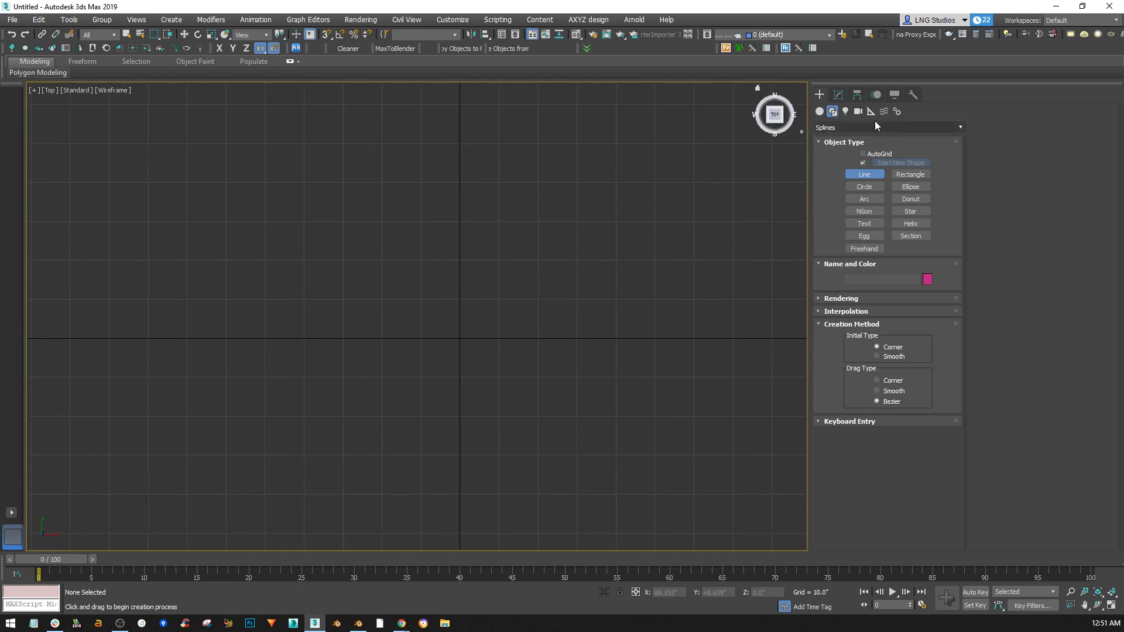
{"action": "left_click", "coordinate": [838, 95]}
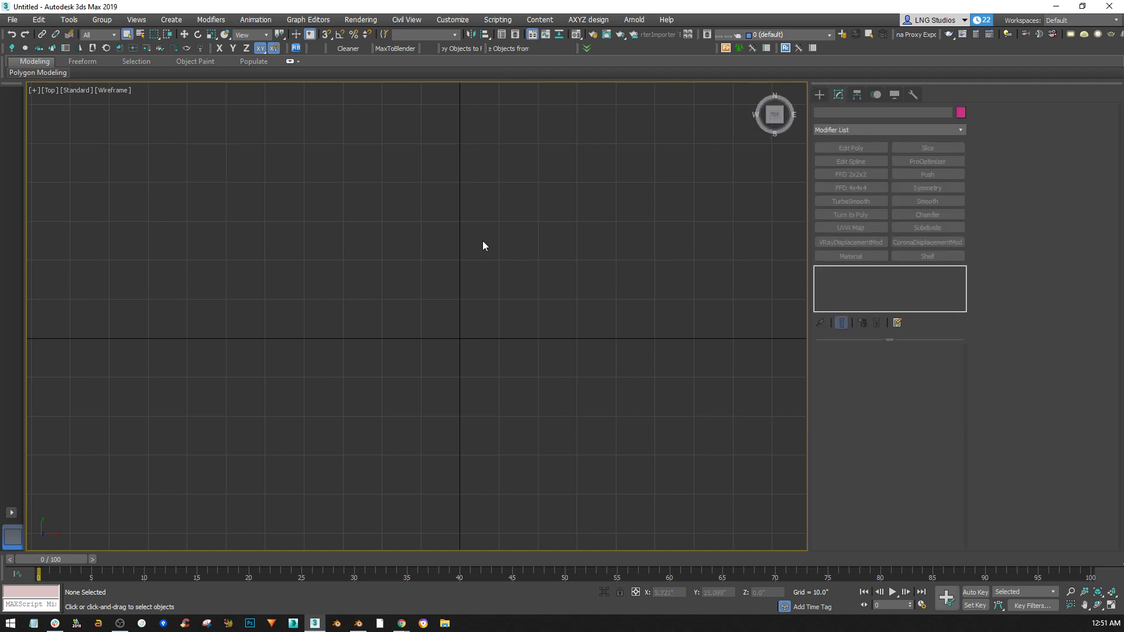
{"action": "middle_click_drag", "start_coordinate": [429, 221], "coordinate": [430, 211]}
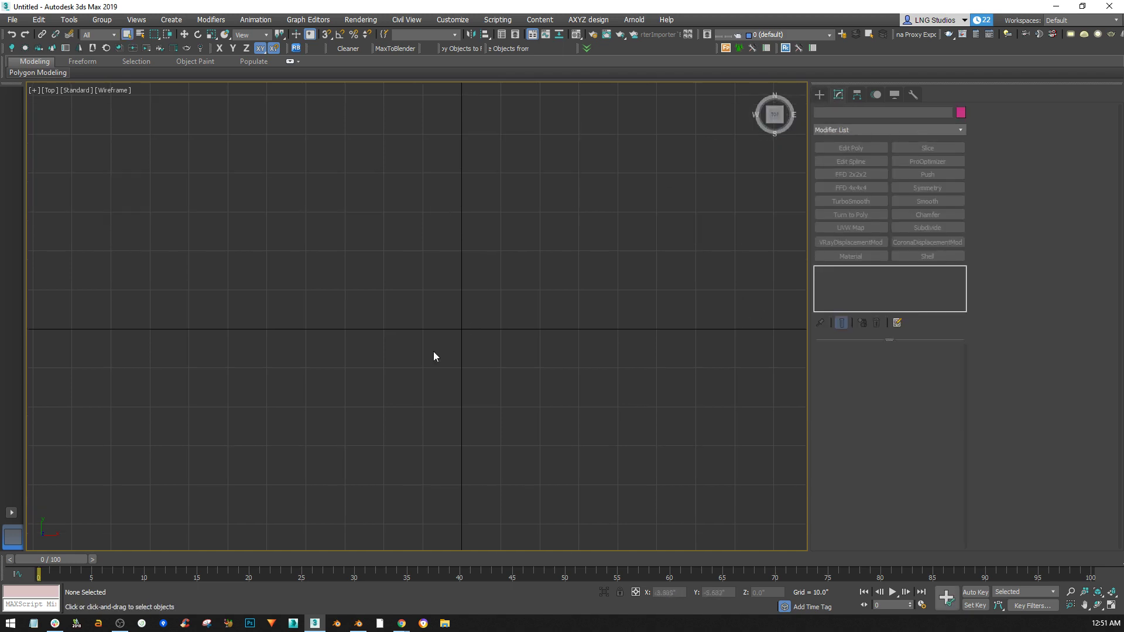
- Draw an open half profile of a vase with the Line spline, including a stepped rim, straight neck, angled belly and flat base
{"action": "left_click", "coordinate": [819, 94]}
{"action": "left_click", "coordinate": [865, 174]}
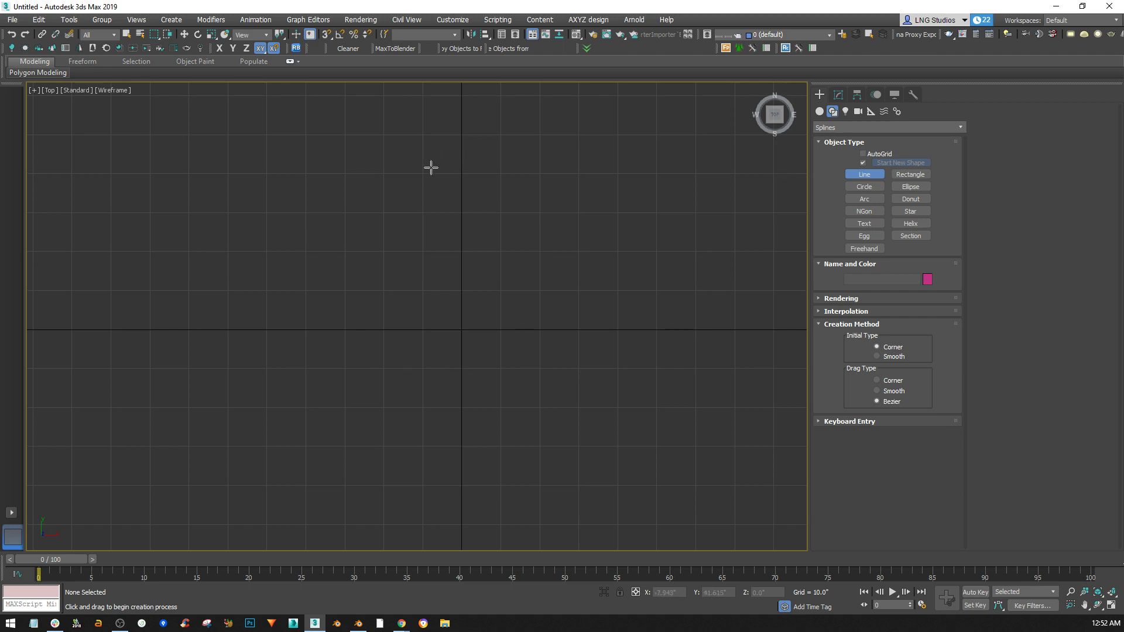
{"action": "left_click", "coordinate": [431, 168]}
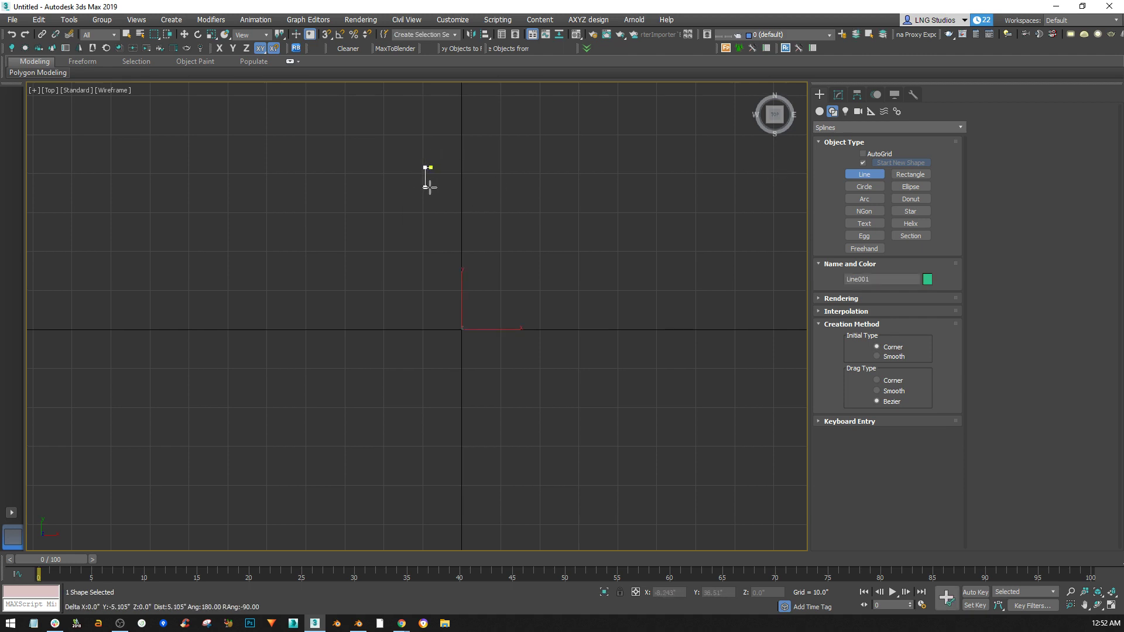
{"action": "left_click", "coordinate": [429, 186]}
{"action": "left_click", "coordinate": [431, 186]}
{"action": "left_click", "coordinate": [432, 248]}
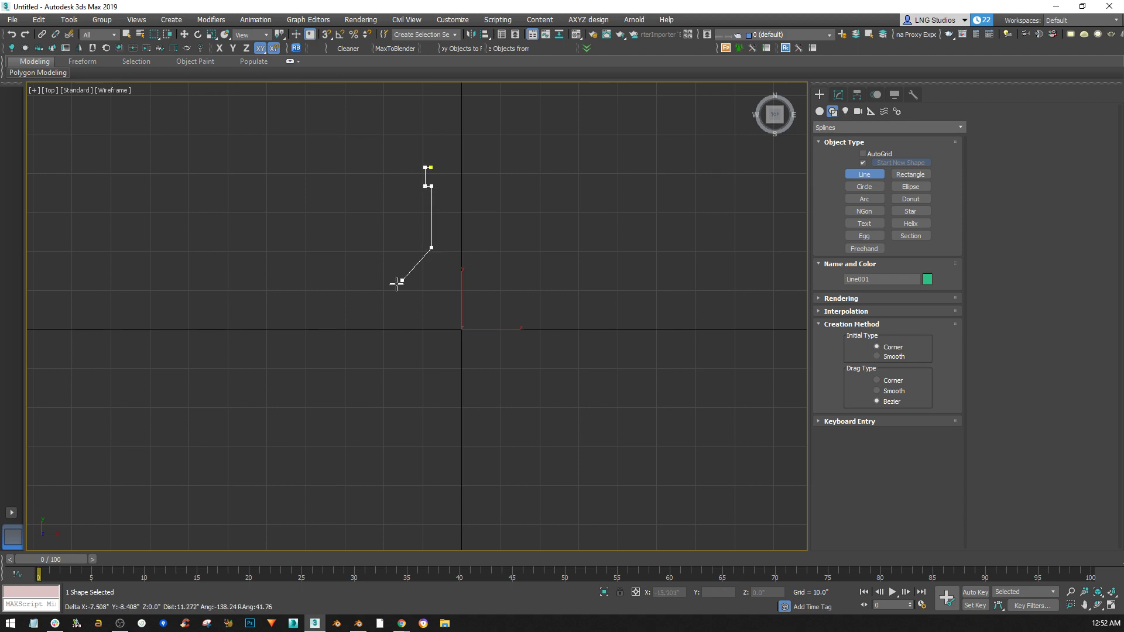
{"action": "left_click", "coordinate": [377, 337]}
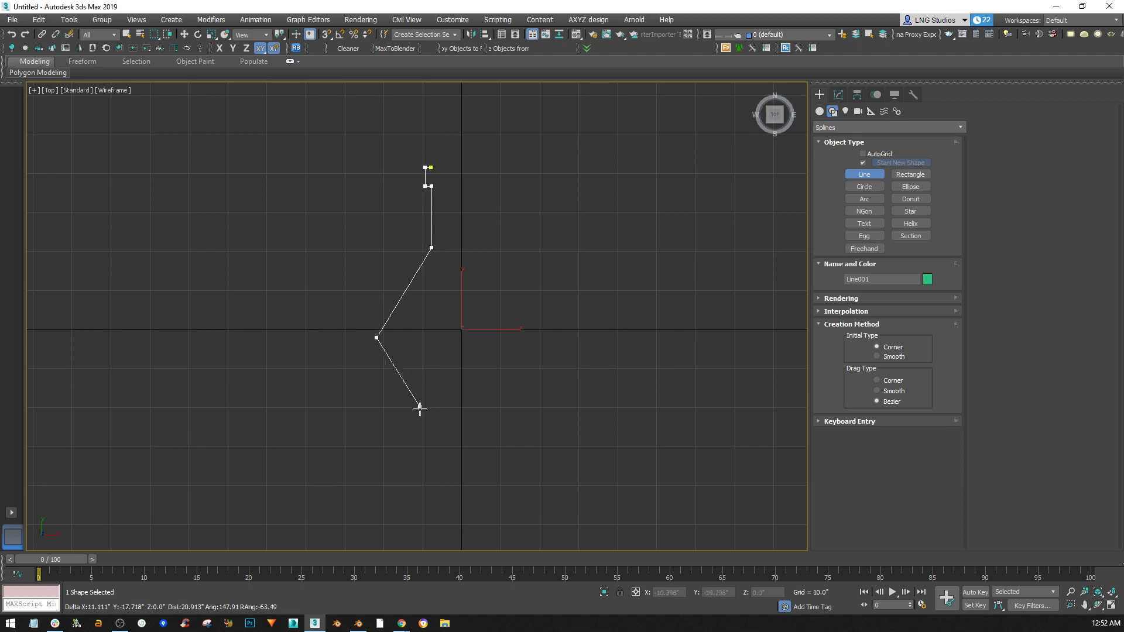
{"action": "left_click", "coordinate": [432, 443]}
{"action": "left_click", "coordinate": [470, 446]}
{"action": "right_click", "coordinate": [469, 446]}
- Fillet the profile's rim and neck corner vertices, rounding the neck-to-body corner by about 6.5 in
{"action": "middle_click_drag", "start_coordinate": [512, 343], "coordinate": [534, 345]}
{"action": "scroll", "coordinate": [495, 286], "scroll_direction": "up", "scroll_amount": 2}
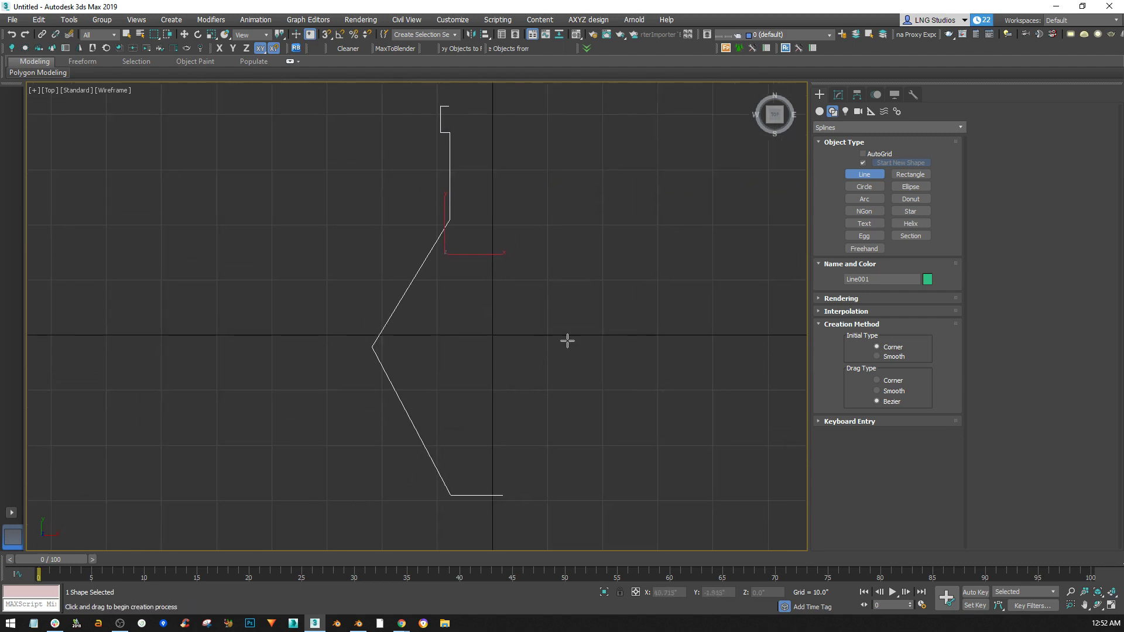
{"action": "middle_click_drag", "start_coordinate": [585, 377], "coordinate": [572, 377]}
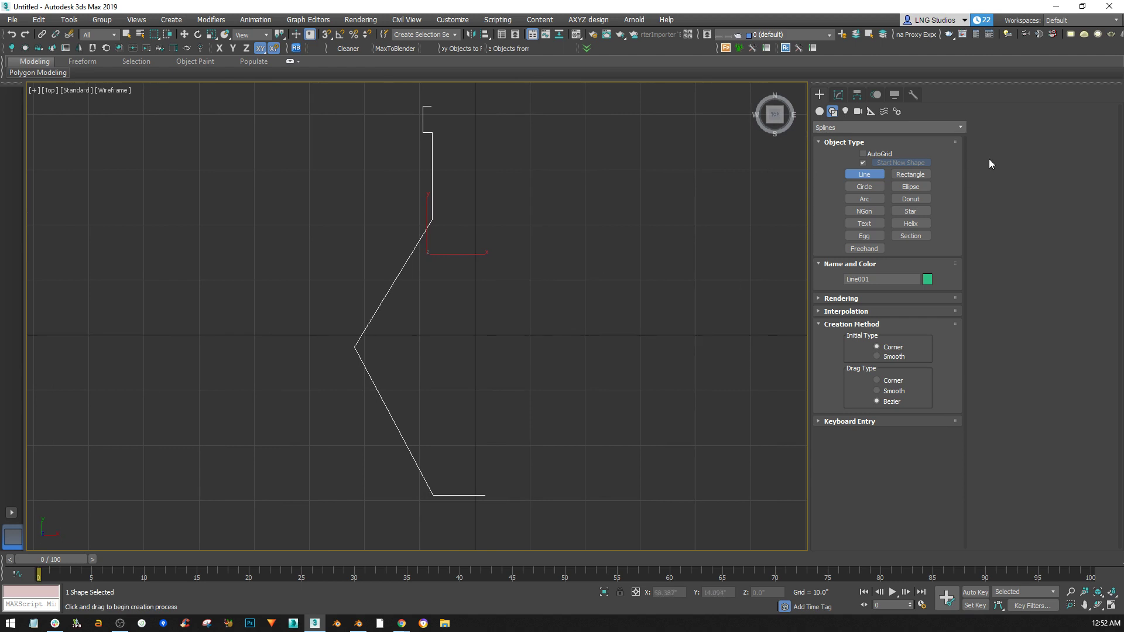
{"action": "left_click", "coordinate": [838, 95]}
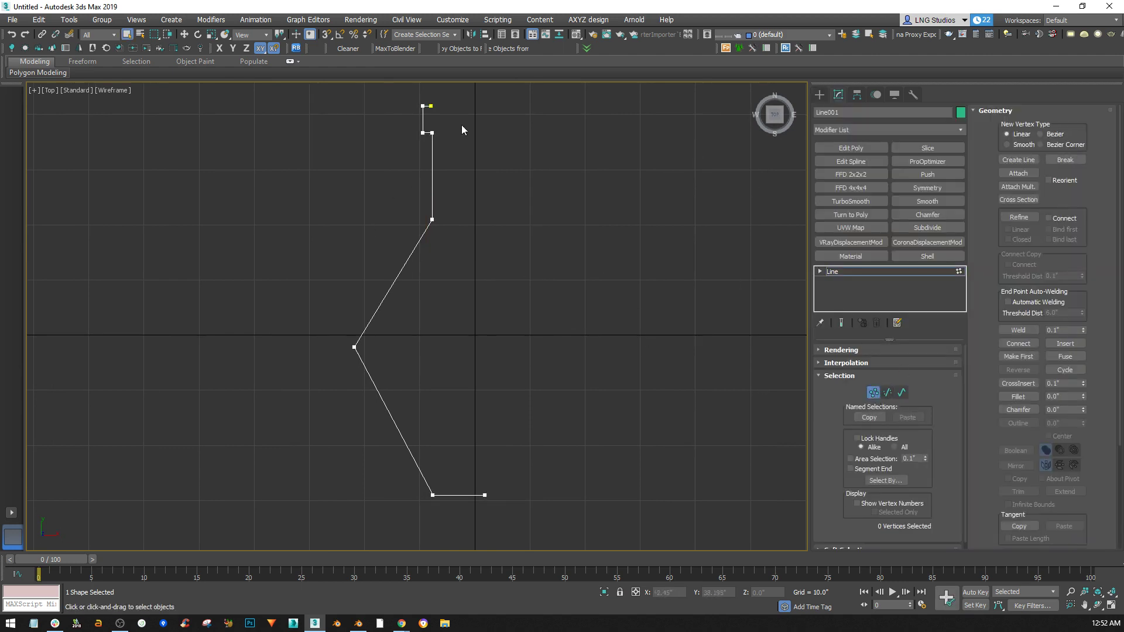
{"action": "scroll", "coordinate": [429, 121], "scroll_direction": "up", "scroll_amount": 5}
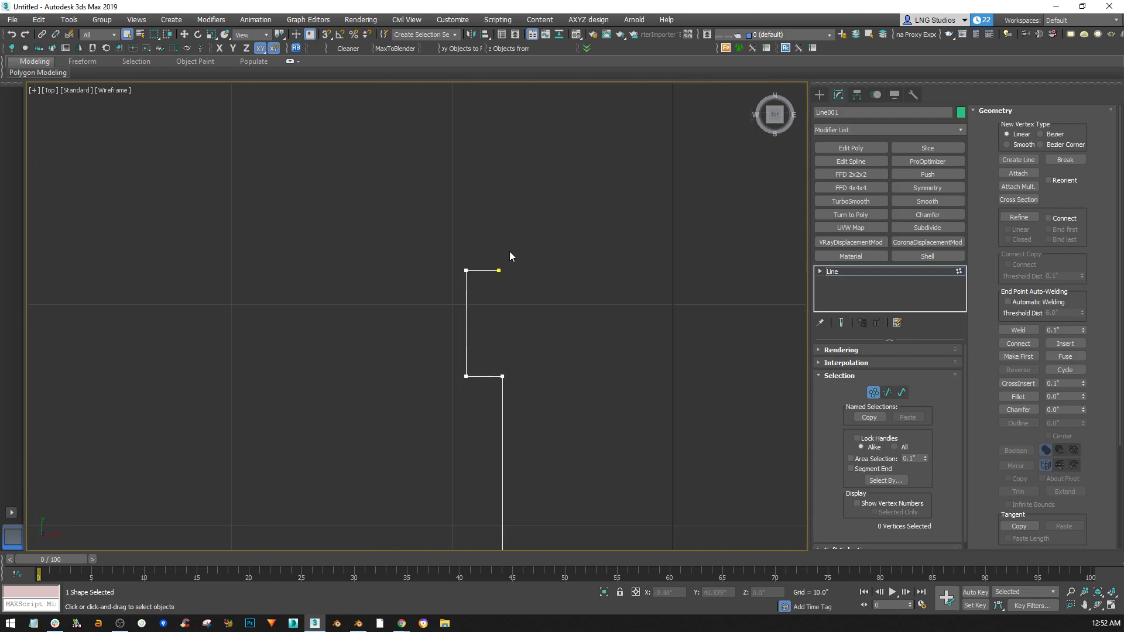
{"action": "left_click_drag", "start_coordinate": [449, 331], "coordinate": [460, 382]}
{"action": "left_click", "coordinate": [1019, 396]}
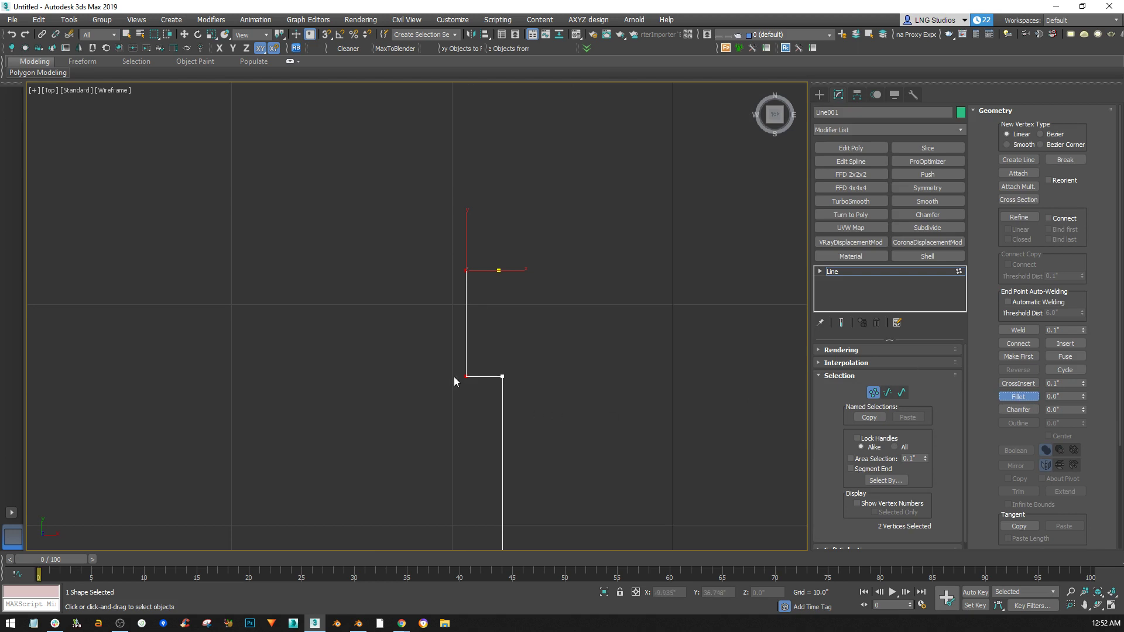
{"action": "left_click_drag", "start_coordinate": [467, 376], "coordinate": [606, 317]}
{"action": "scroll", "coordinate": [597, 339], "scroll_direction": "down", "scroll_amount": 5}
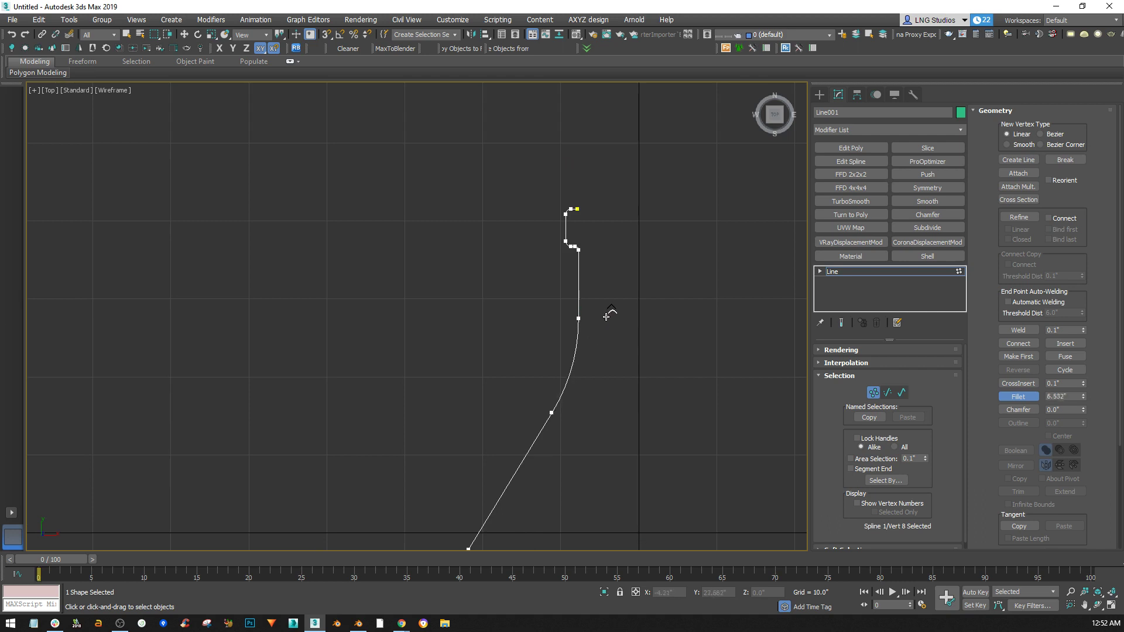
- Fillet the profile's belly vertex into a wide curve, round the base corner, and finish vertex editing
{"action": "middle_click_drag", "start_coordinate": [513, 479], "coordinate": [551, 209]}
{"action": "left_click", "coordinate": [510, 277]}
{"action": "left_click_drag", "start_coordinate": [509, 277], "coordinate": [578, 155]}
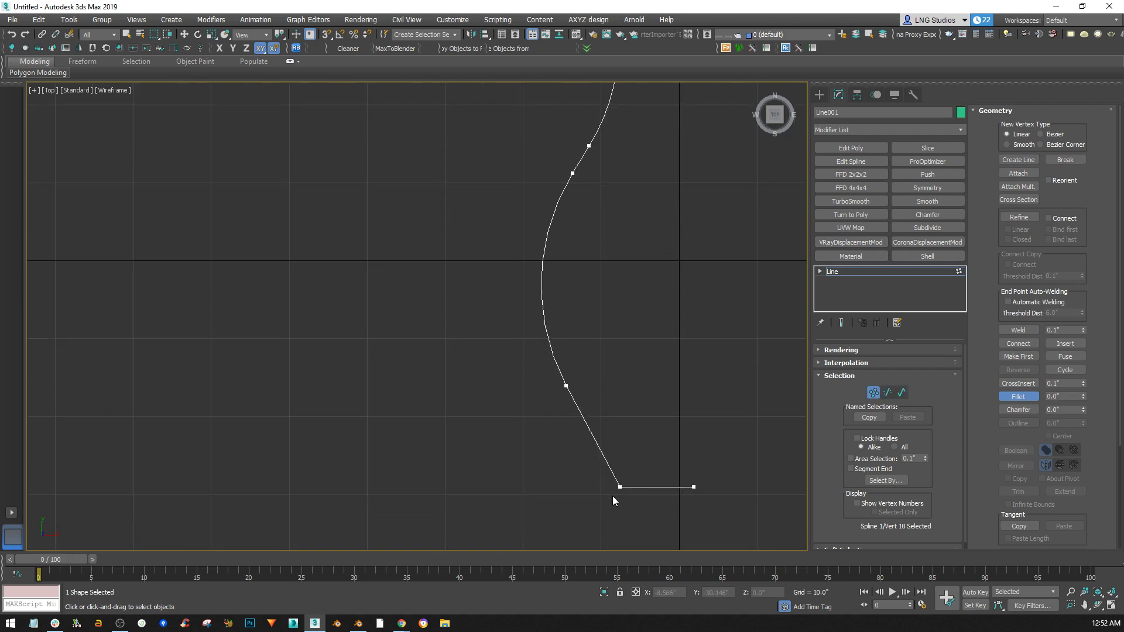
{"action": "left_click_drag", "start_coordinate": [621, 486], "coordinate": [633, 444]}
{"action": "scroll", "coordinate": [568, 404], "scroll_direction": "down", "scroll_amount": 4}
{"action": "left_click", "coordinate": [873, 392]}
{"action": "scroll", "coordinate": [577, 402], "scroll_direction": "up", "scroll_amount": 2}
{"action": "scroll", "coordinate": [447, 322], "scroll_direction": "up", "scroll_amount": 2}
{"action": "middle_click_drag", "start_coordinate": [498, 375], "coordinate": [405, 297]}
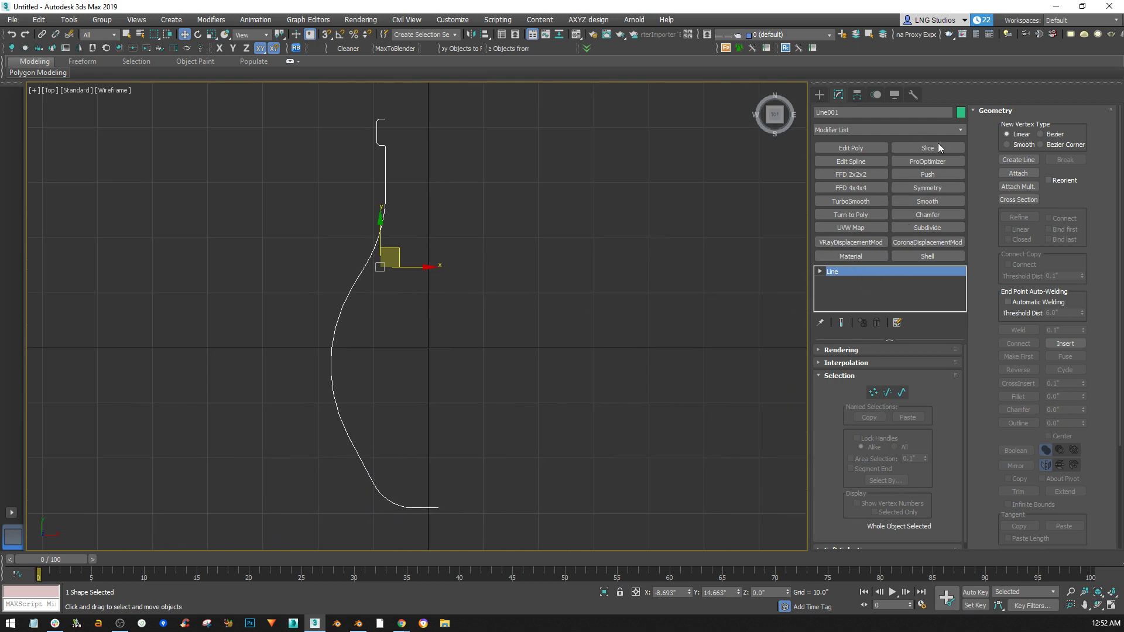
- Apply a Lathe modifier to the vase profile
{"action": "left_click", "coordinate": [860, 258]}
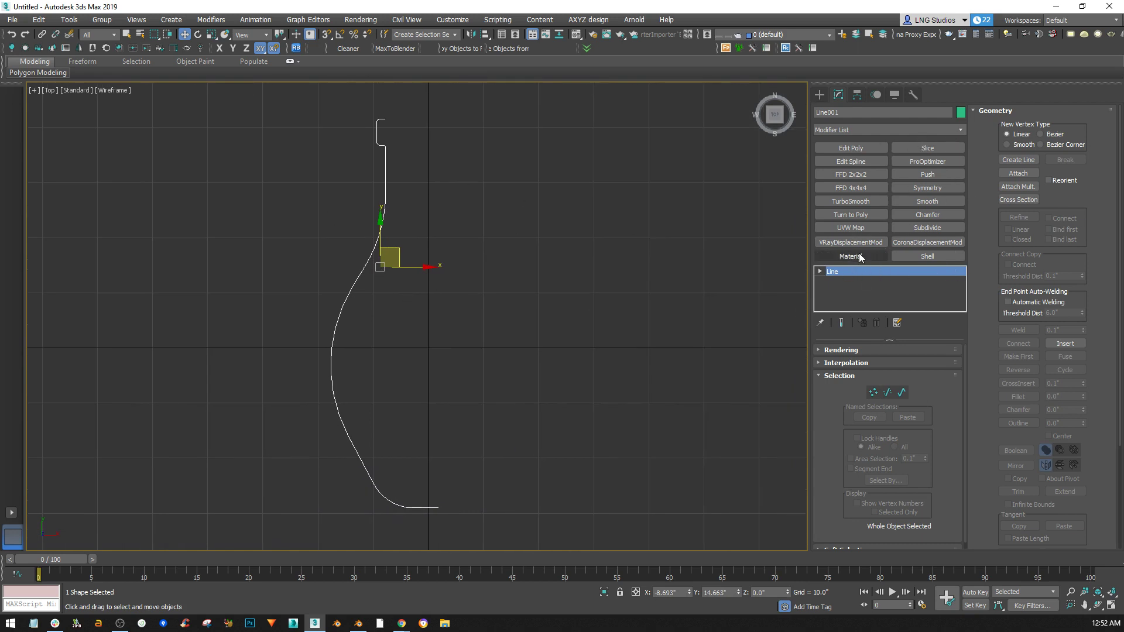
{"action": "left_click", "coordinate": [961, 130]}
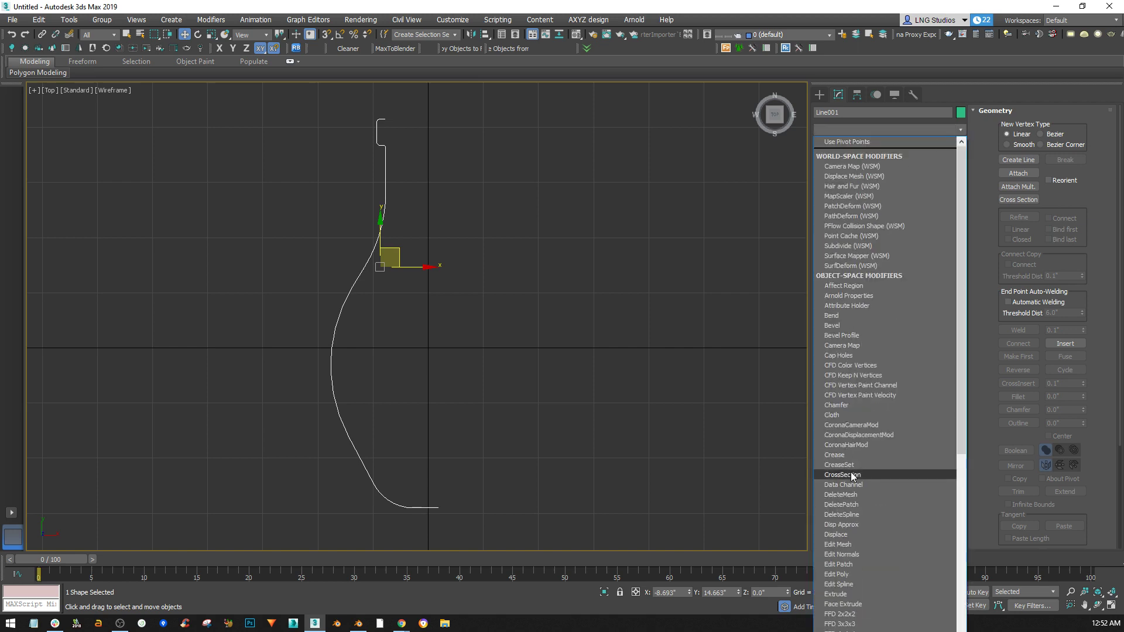
{"action": "key", "text": "l"}
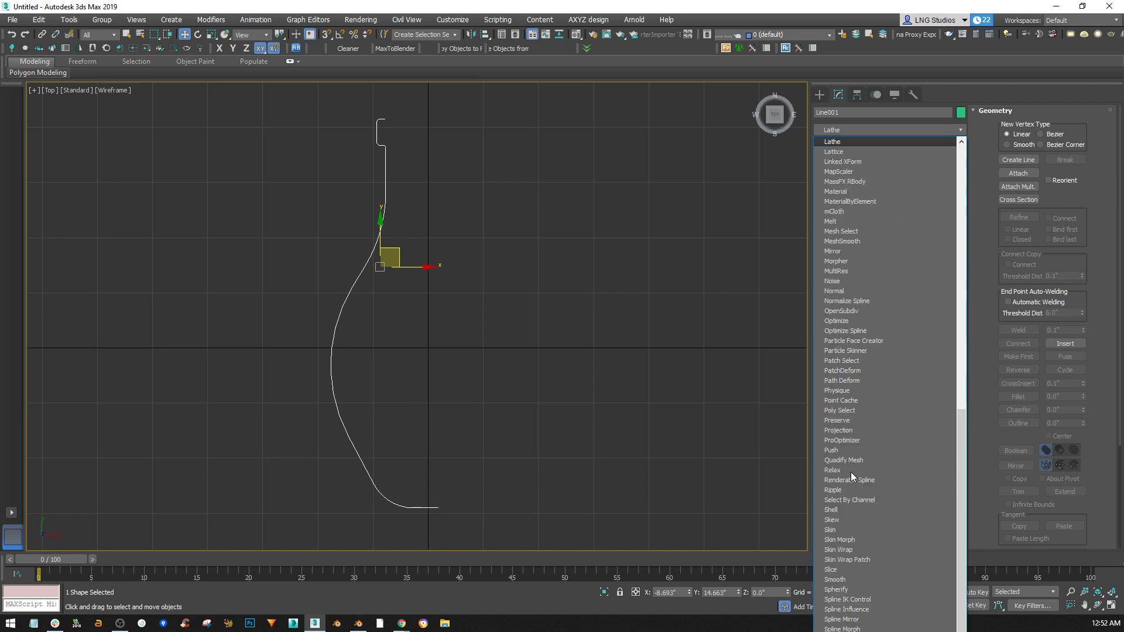
{"action": "left_click", "coordinate": [842, 143]}
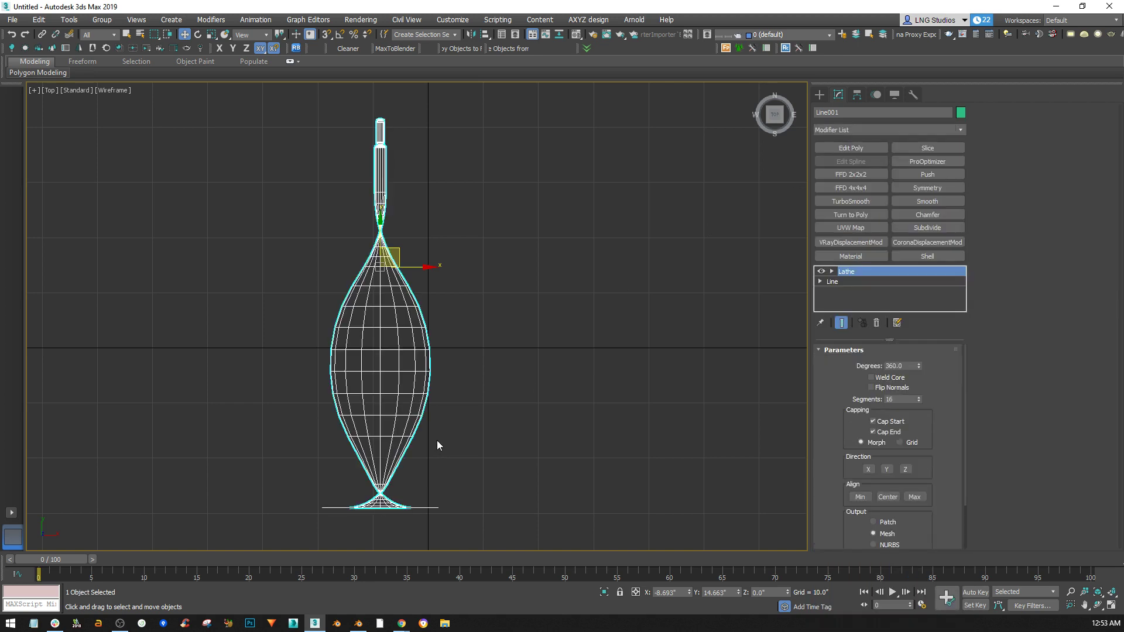
{"action": "middle_click_drag", "start_coordinate": [558, 402], "coordinate": [516, 380]}
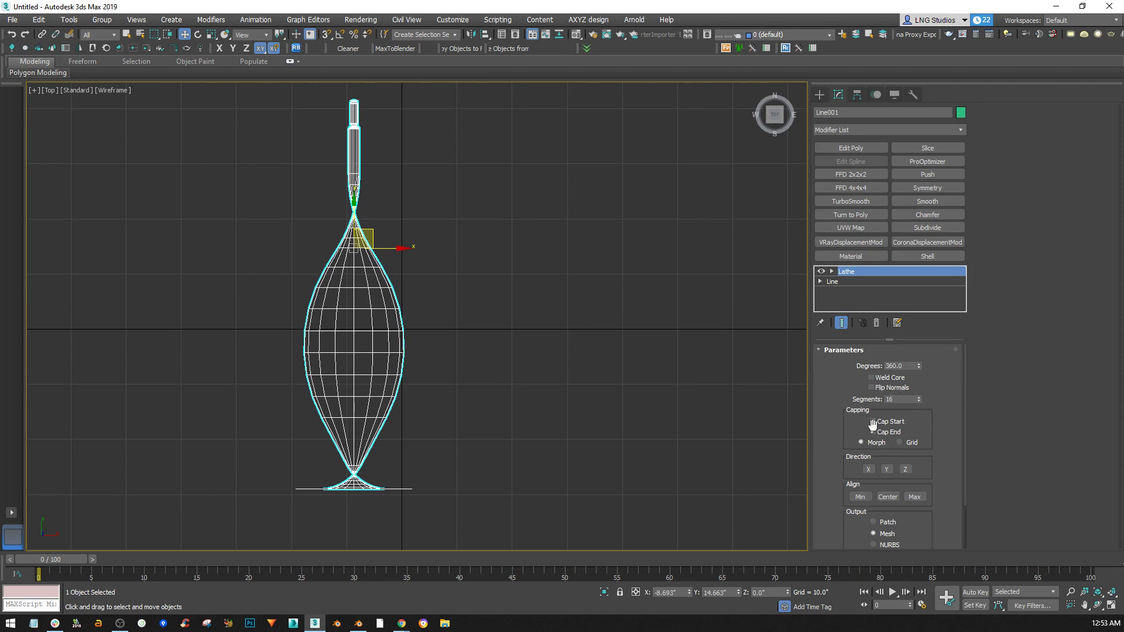
- Align the Lathe axis to Max so the profile revolves into a full vase
{"action": "left_click", "coordinate": [915, 496]}
{"action": "middle_click_drag", "start_coordinate": [380, 303], "coordinate": [324, 330]}
{"action": "scroll", "coordinate": [314, 295], "scroll_direction": "down", "scroll_amount": 2}
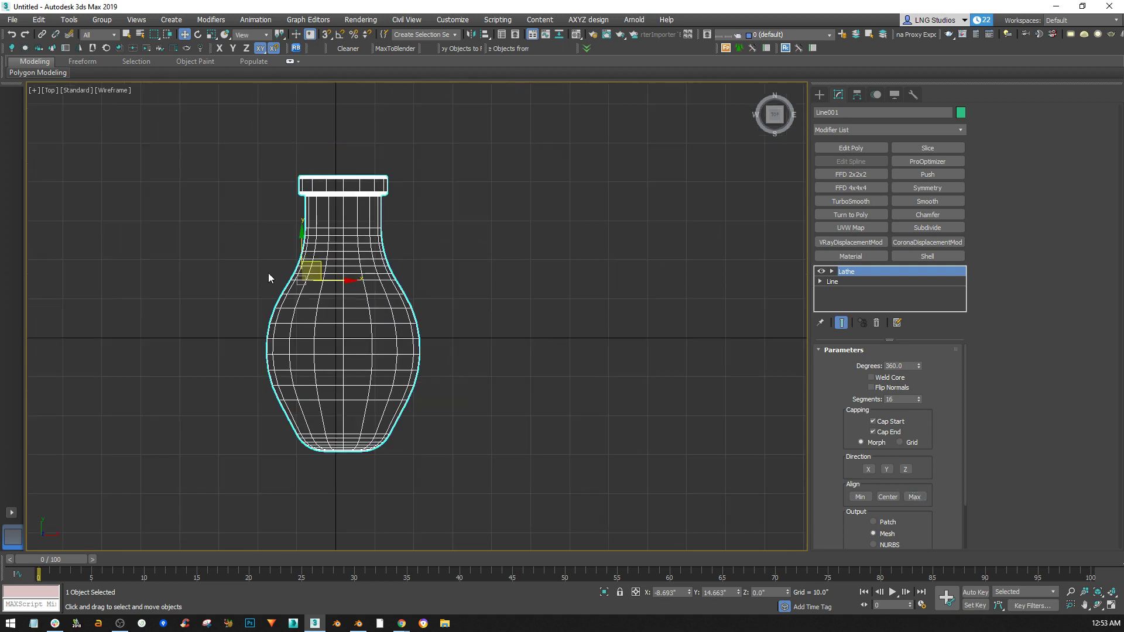
{"action": "middle_click_drag", "start_coordinate": [393, 248], "coordinate": [476, 224]}
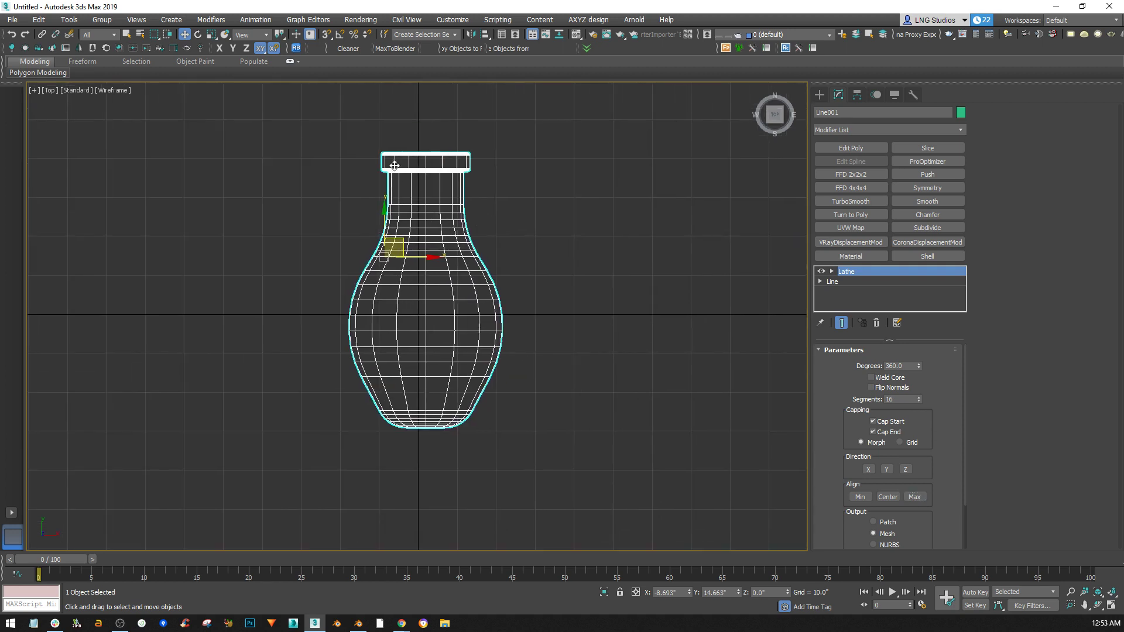
{"action": "middle_click_drag", "start_coordinate": [431, 261], "coordinate": [372, 463]}
- Turn the Lathe effect off to examine the profile against its axis in the Top view, and turn it back on
{"action": "left_click", "coordinate": [822, 271]}
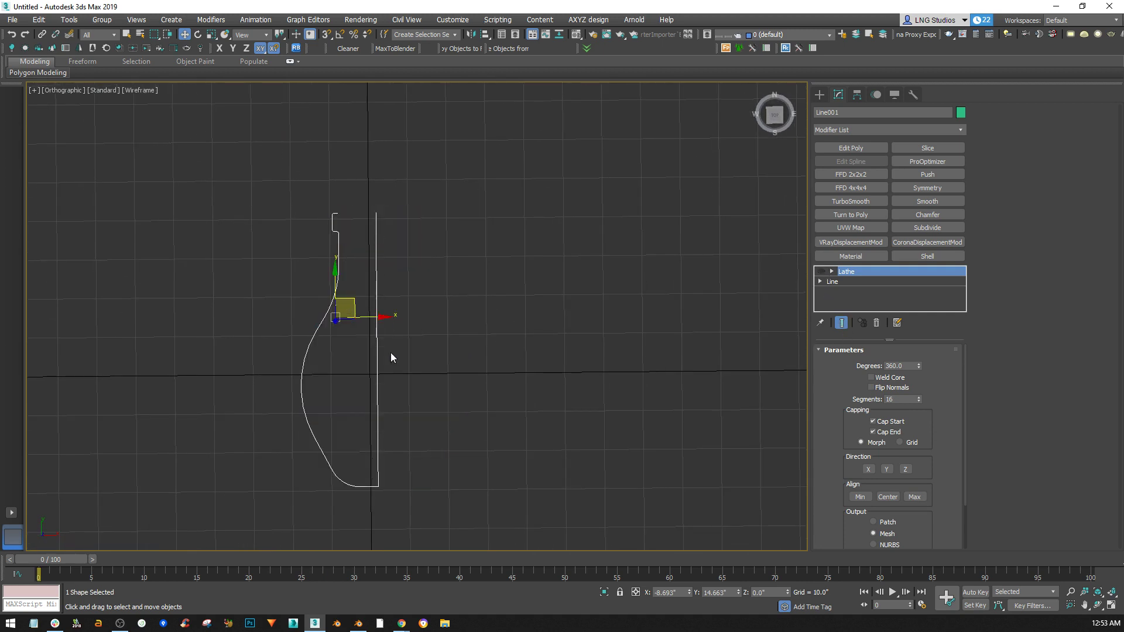
{"action": "middle_click_drag", "start_coordinate": [427, 367], "coordinate": [436, 370]}
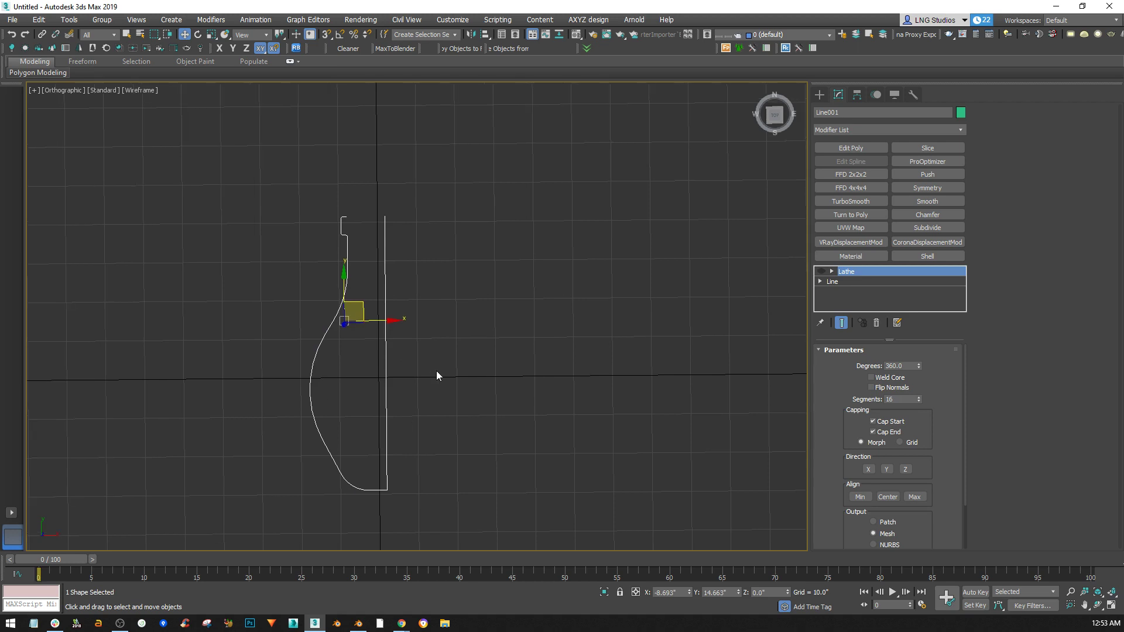
{"action": "key", "text": "t"}
{"action": "scroll", "coordinate": [430, 372], "scroll_direction": "up", "scroll_amount": 3}
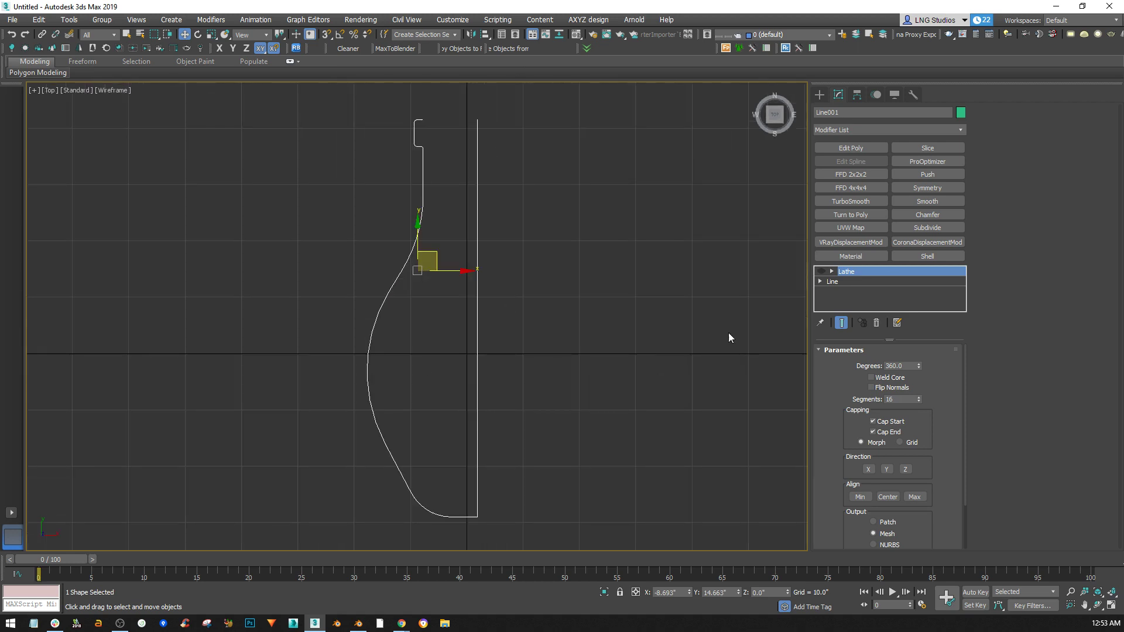
{"action": "left_click", "coordinate": [822, 272]}
- Switch the viewport to shaded display and inspect the vase's body and opening from several angles
{"action": "mouse_move", "coordinate": [502, 317]}
{"action": "middle_mouse_down", "text": "alt"}
{"action": "mouse_move", "coordinate": [607, 211]}
{"action": "mouse_move", "coordinate": [578, 238]}
{"action": "mouse_move", "coordinate": [647, 233]}
{"action": "mouse_move", "coordinate": [678, 263]}
{"action": "mouse_move", "coordinate": [573, 432]}
{"action": "mouse_move", "coordinate": [462, 371]}
{"action": "mouse_move", "coordinate": [472, 325]}
{"action": "mouse_move", "coordinate": [472, 337]}
{"action": "middle_mouse_up", "text": "alt"}
{"action": "key", "text": "F3"}
{"action": "middle_click_drag", "start_coordinate": [535, 280], "coordinate": [455, 346], "text": "alt"}
{"action": "middle_click_drag", "start_coordinate": [456, 485], "coordinate": [463, 422], "text": "alt"}
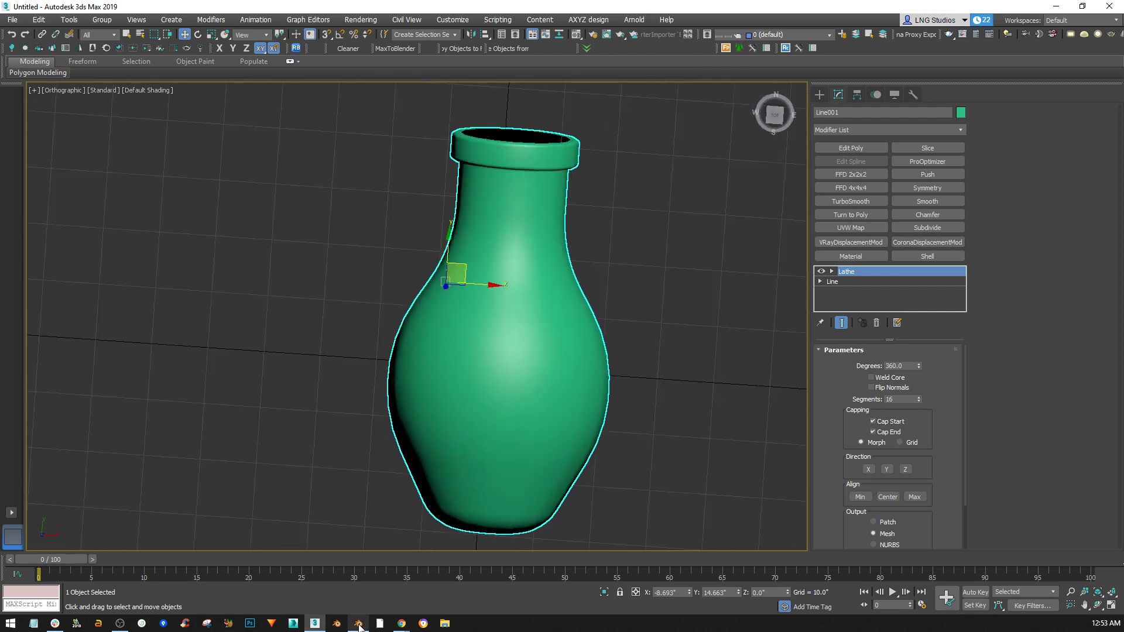
{"action": "middle_click_drag", "start_coordinate": [499, 387], "coordinate": [477, 409], "text": "alt"}
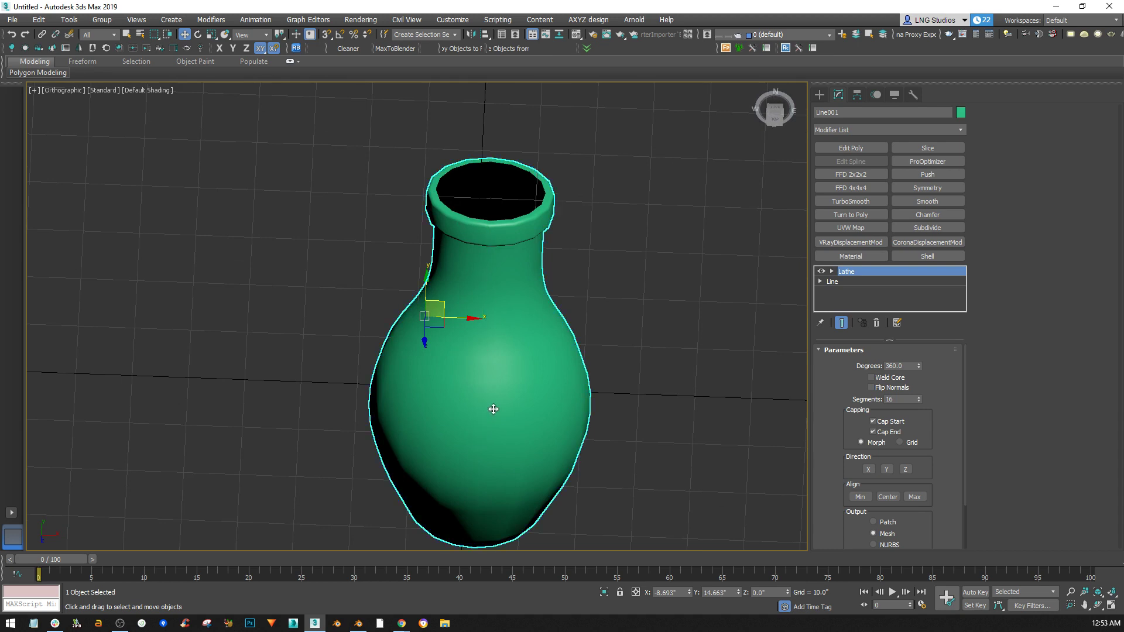
{"action": "middle_click_drag", "start_coordinate": [434, 551], "coordinate": [557, 369], "text": "alt"}
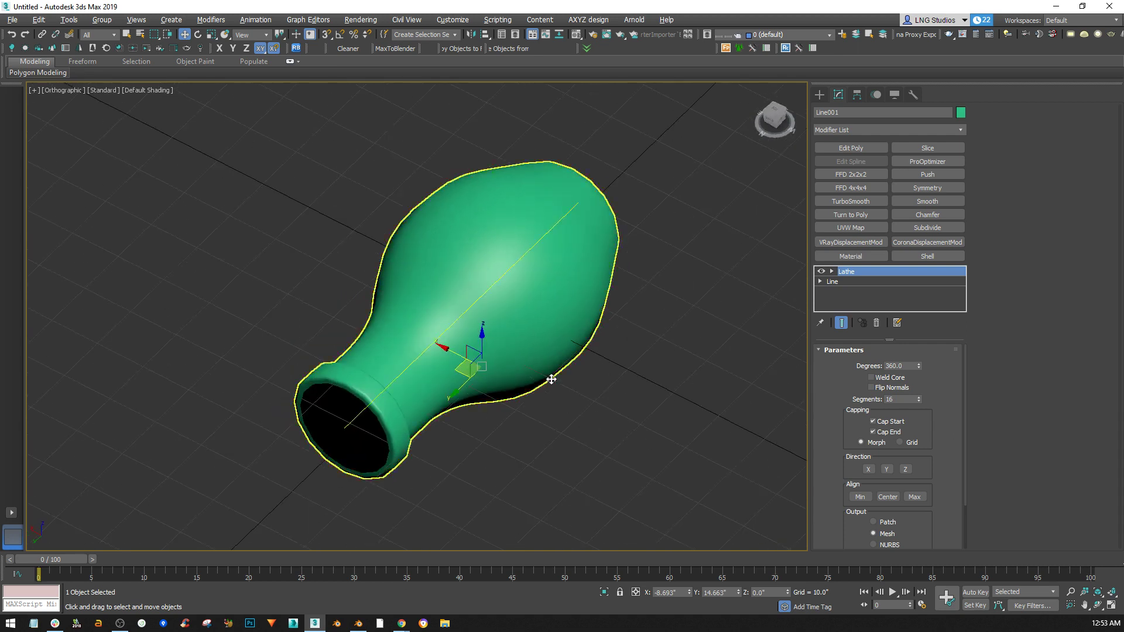
- Switch to Blender and delete the existing object from the scene
{"action": "left_click", "coordinate": [364, 626]}
{"action": "key", "text": "x"}
{"action": "left_click", "coordinate": [489, 321]}
- Add a mesh plane at the scene origin in the top view
{"action": "middle_click_drag", "start_coordinate": [476, 259], "coordinate": [430, 316], "text": "alt"}
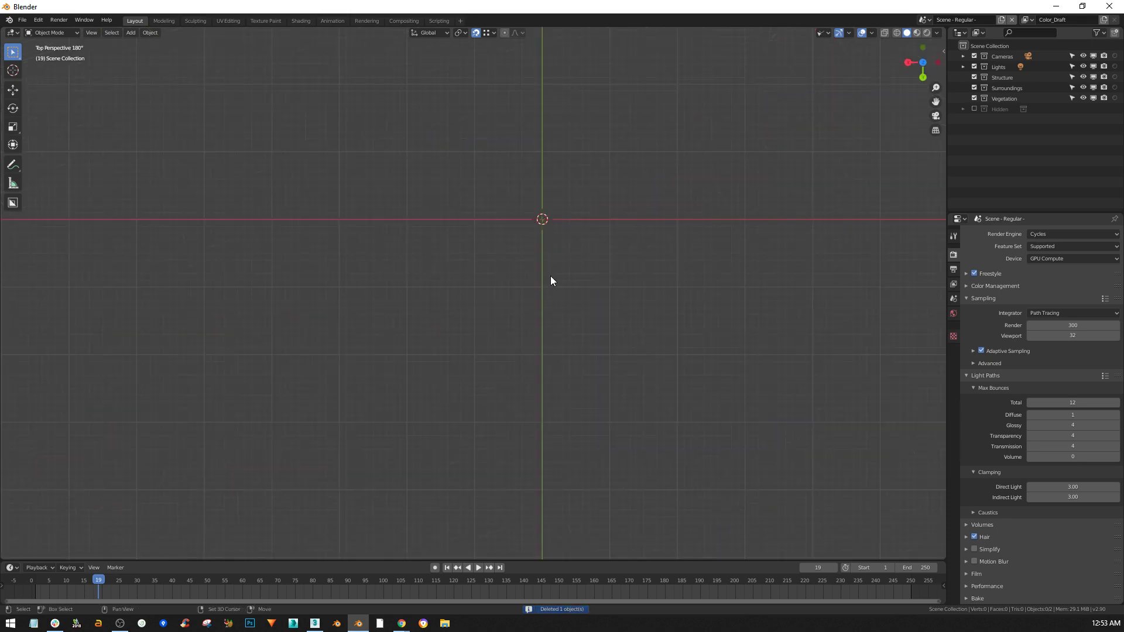
{"action": "middle_click_drag", "start_coordinate": [478, 374], "coordinate": [466, 370], "text": "shift"}
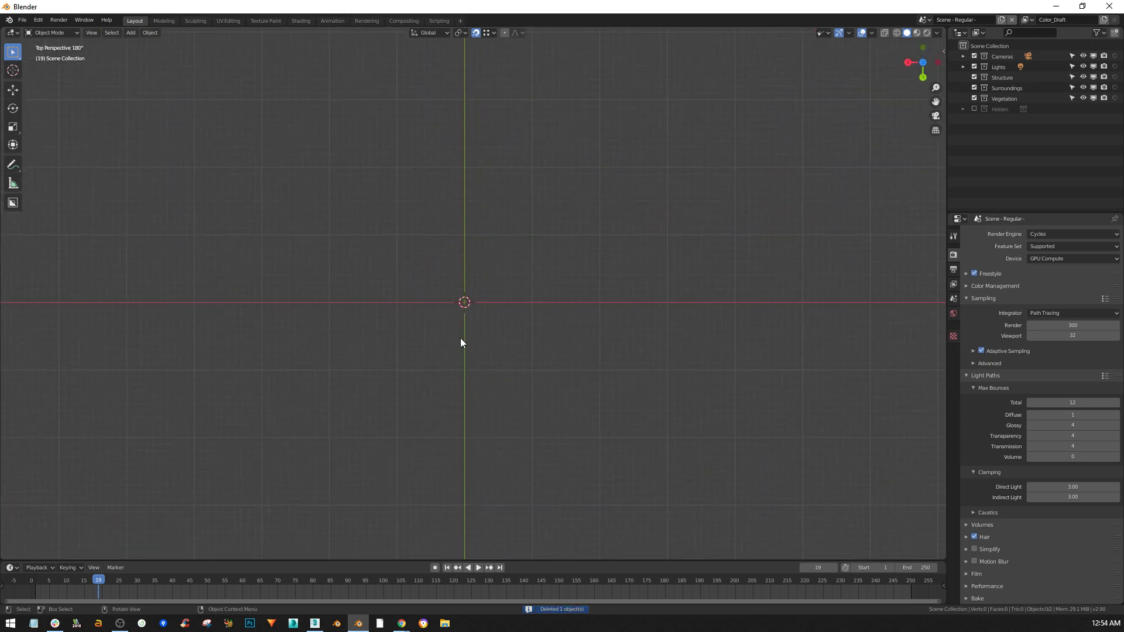
{"action": "middle_click_drag", "start_coordinate": [469, 302], "coordinate": [464, 313]}
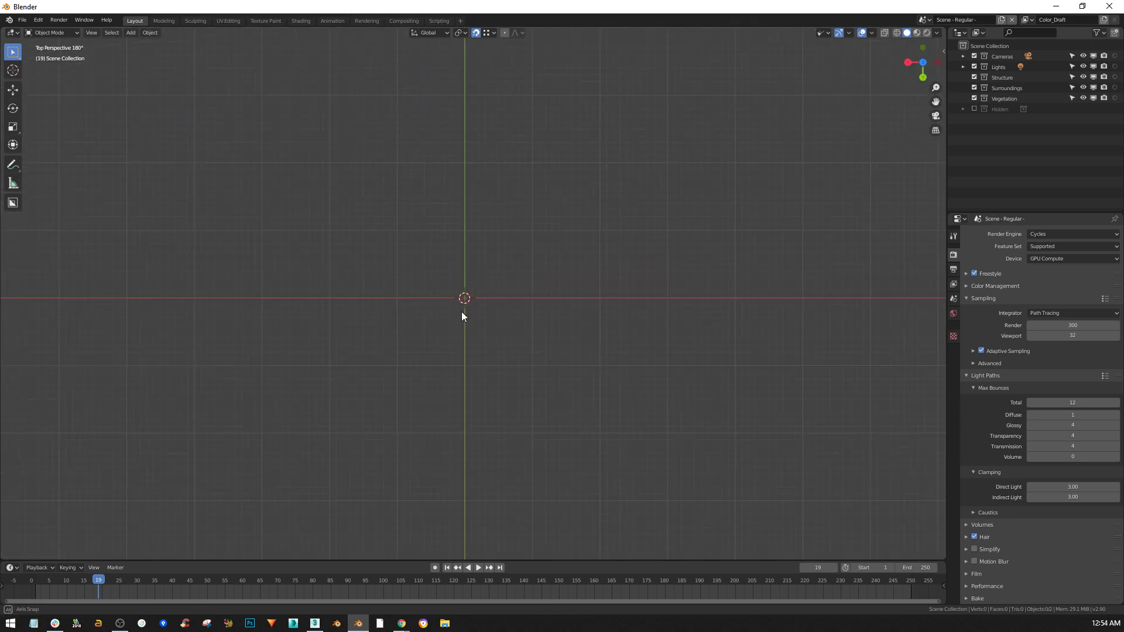
{"action": "key", "text": "shift+a"}
{"action": "mouse_move", "coordinate": [416, 242]}
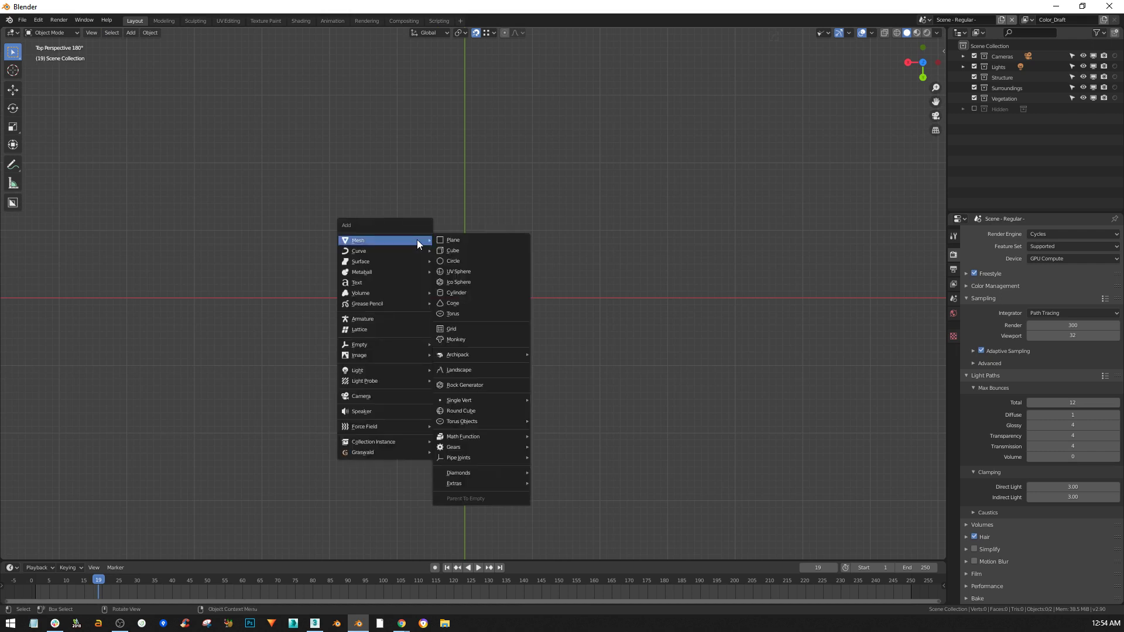
{"action": "left_click", "coordinate": [464, 244]}
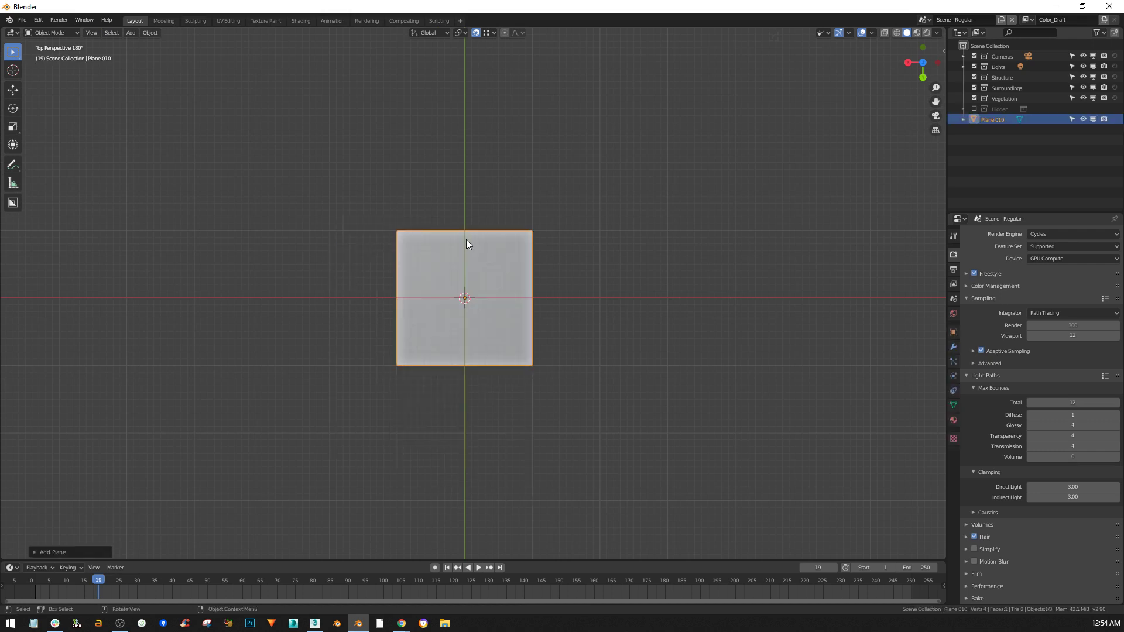
- Move the plane away from the scene origin into the empty area below and to the left of it
{"action": "key", "text": "g"}
{"action": "left_click", "coordinate": [425, 454]}
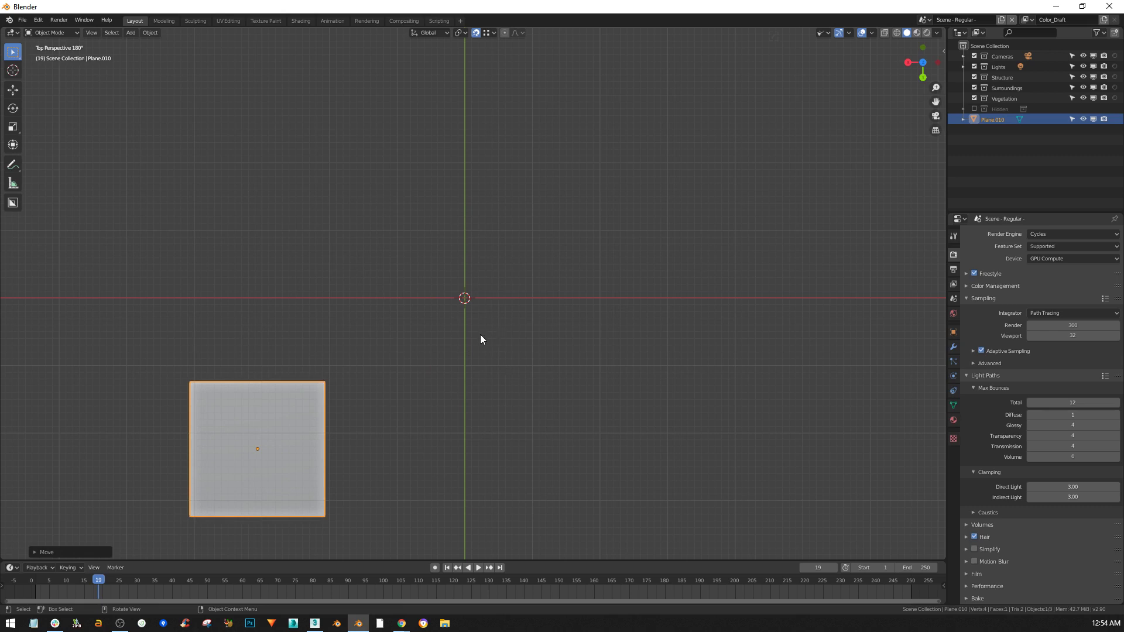
{"action": "middle_click_drag", "start_coordinate": [392, 322], "coordinate": [434, 353], "text": "shift"}
{"action": "key", "text": "g"}
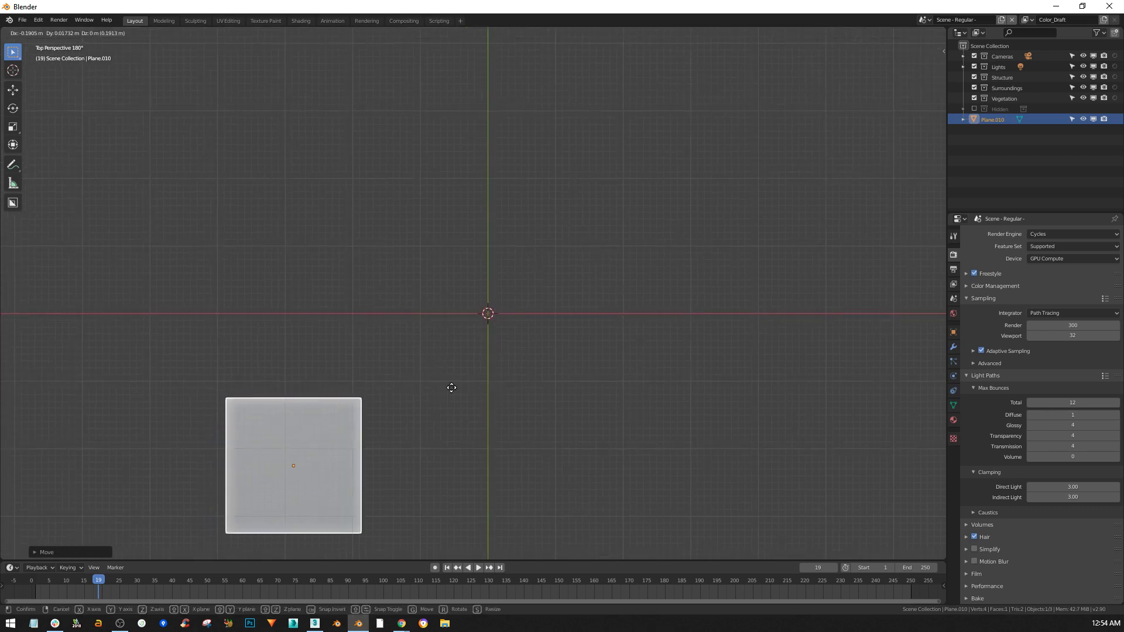
{"action": "left_click", "coordinate": [451, 391]}
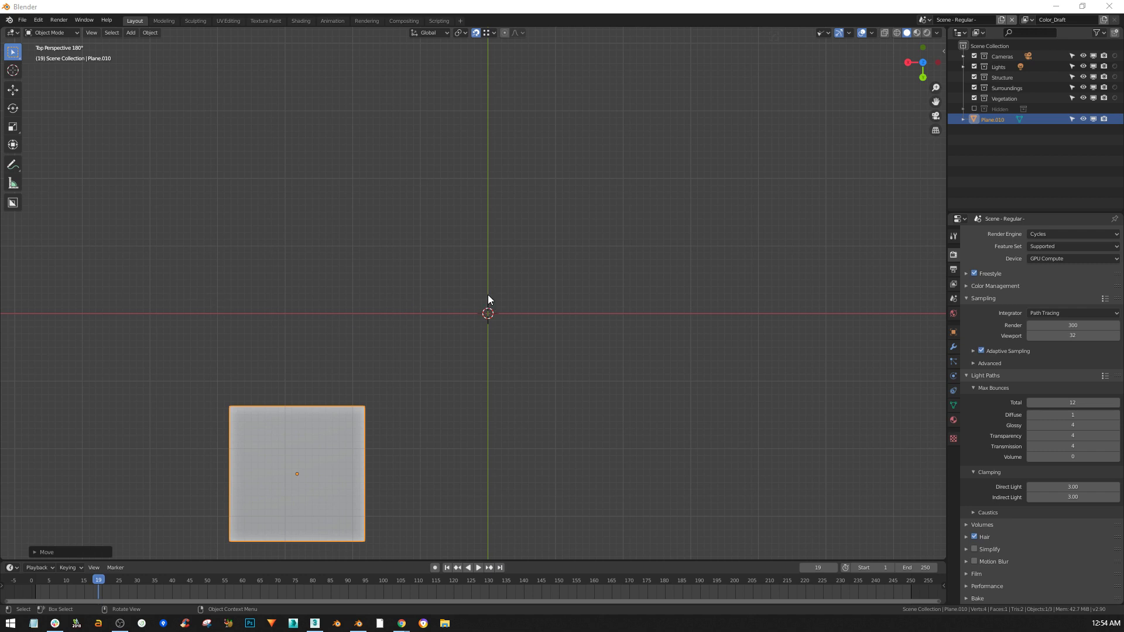
- Add the photo of the two champagne bottles as a reference image in the top view, behind the plane
{"action": "left_click_drag", "start_coordinate": [488, 299], "coordinate": [488, 297]}
{"action": "middle_click_drag", "start_coordinate": [427, 199], "coordinate": [378, 159]}
{"action": "left_click", "coordinate": [326, 436]}
{"action": "middle_click_drag", "start_coordinate": [326, 436], "coordinate": [441, 447]}
{"action": "key", "text": "g"}
{"action": "key", "text": "y"}
{"action": "left_click", "coordinate": [445, 366]}
{"action": "key", "text": "KP_5"}
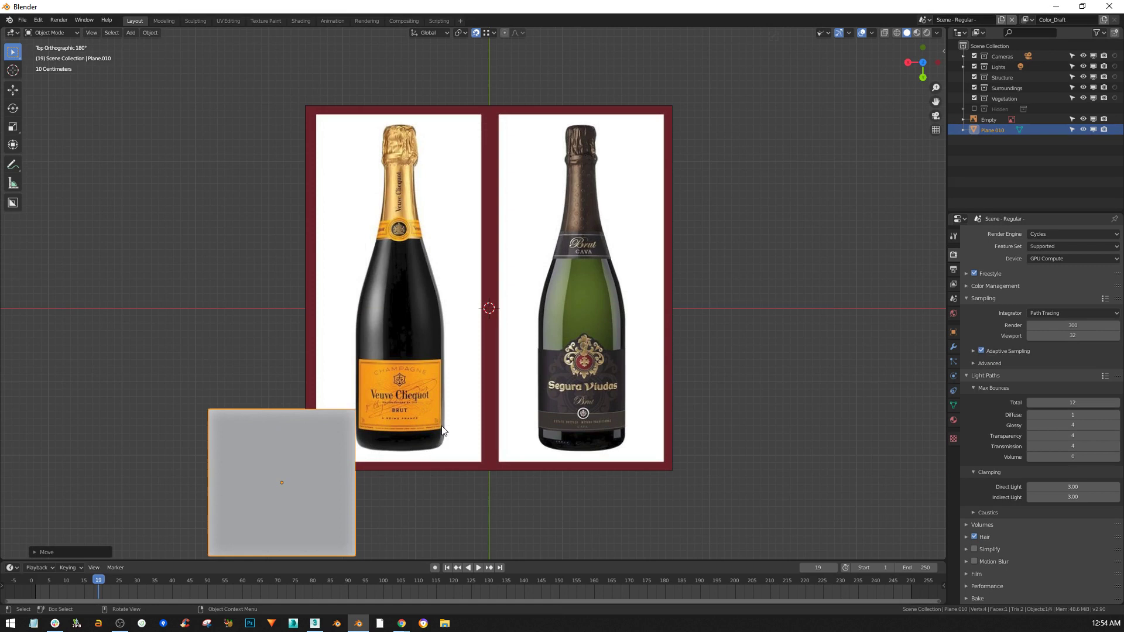
- Move the plane off the reference image so it sits clear of the image's left edge
{"action": "key", "text": "KP_5"}
{"action": "middle_click_drag", "start_coordinate": [412, 385], "coordinate": [399, 403], "text": "shift"}
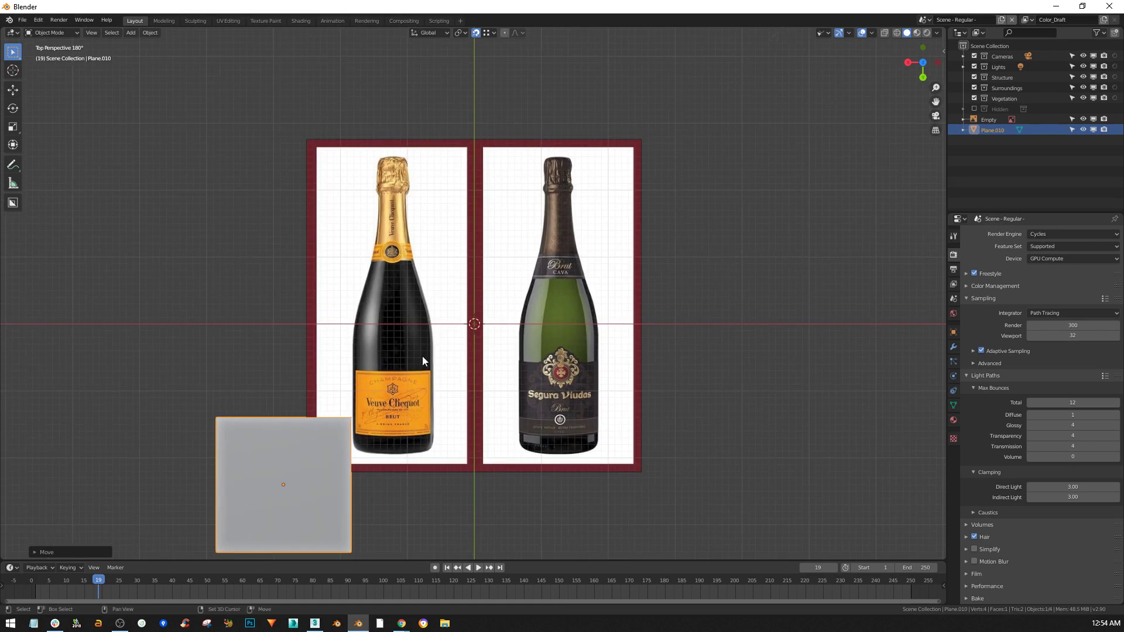
{"action": "key", "text": "g"}
{"action": "left_click", "coordinate": [303, 161]}
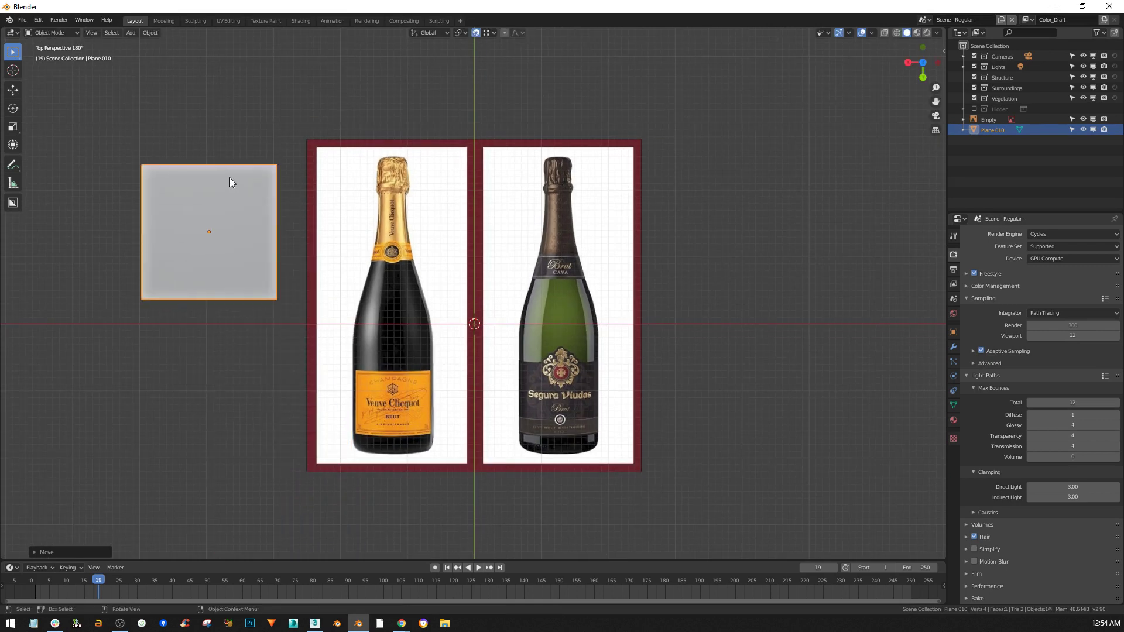
- Duplicate the plane's upper-right corner vertex in Edit Mode and place the copy at the top of the left bottle's cap
{"action": "key", "text": "Tab"}
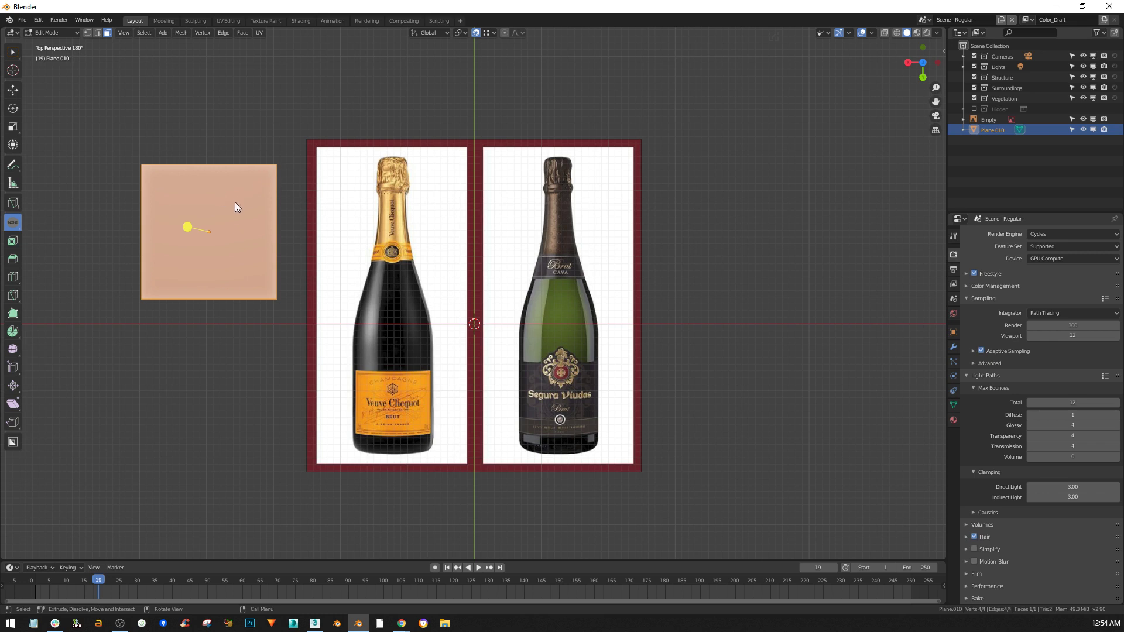
{"action": "key", "text": "KP_5"}
{"action": "key", "text": "1"}
{"action": "left_click", "coordinate": [280, 165]}
{"action": "scroll", "coordinate": [326, 152], "scroll_direction": "up", "scroll_amount": 6}
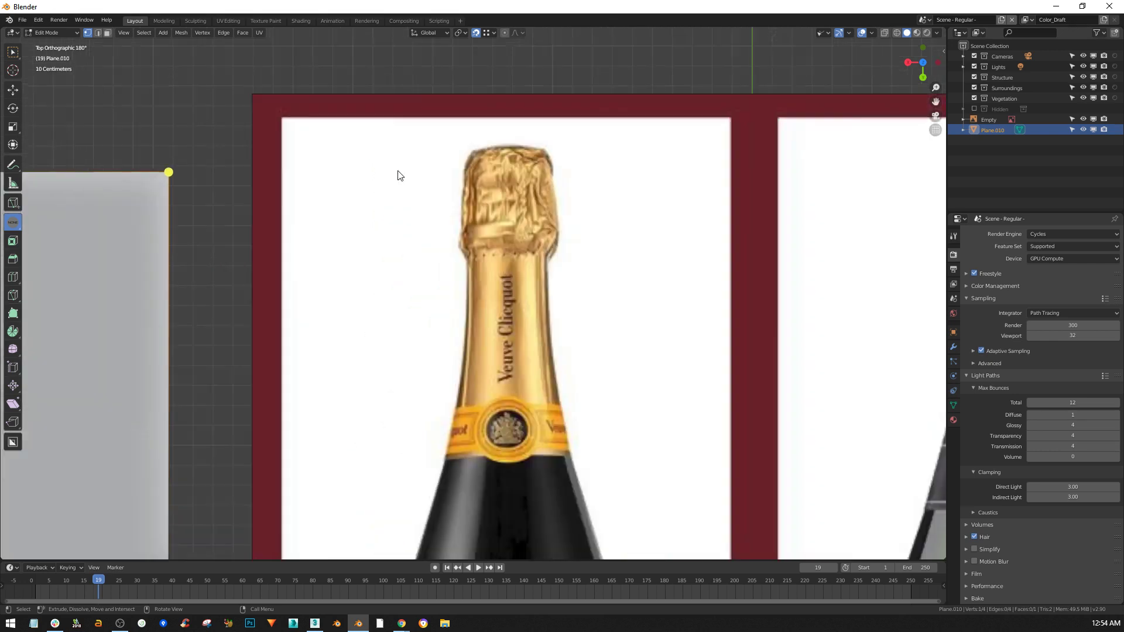
{"action": "scroll", "coordinate": [398, 176], "scroll_direction": "up", "scroll_amount": 1}
{"action": "middle_click_drag", "start_coordinate": [427, 205], "coordinate": [369, 150], "text": "shift"}
{"action": "key", "text": "g"}
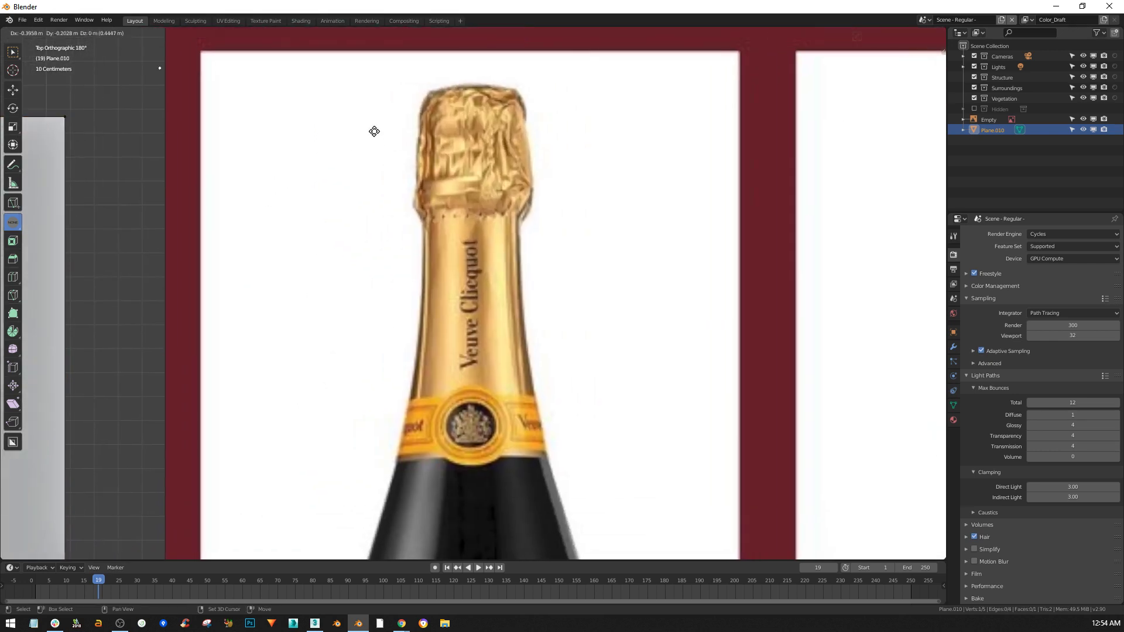
{"action": "left_click", "coordinate": [627, 154]}
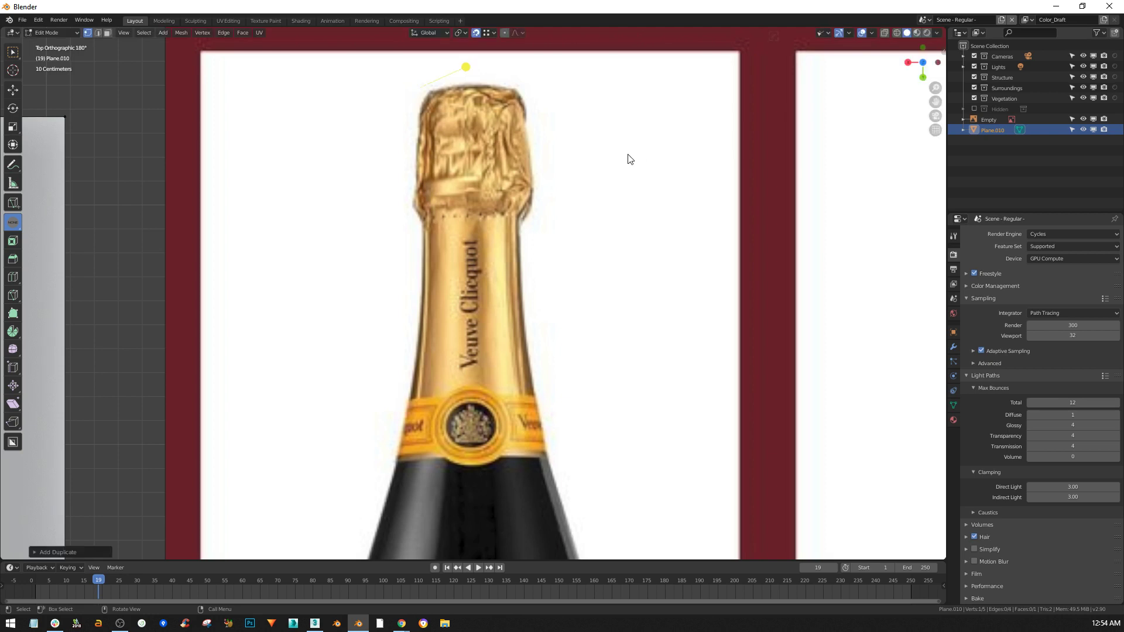
- Turn on X-ray display and enable transparency on the reference image with an opacity of about 0.093
{"action": "key", "text": "alt+z"}
{"action": "scroll", "coordinate": [440, 79], "scroll_direction": "up", "scroll_amount": 7}
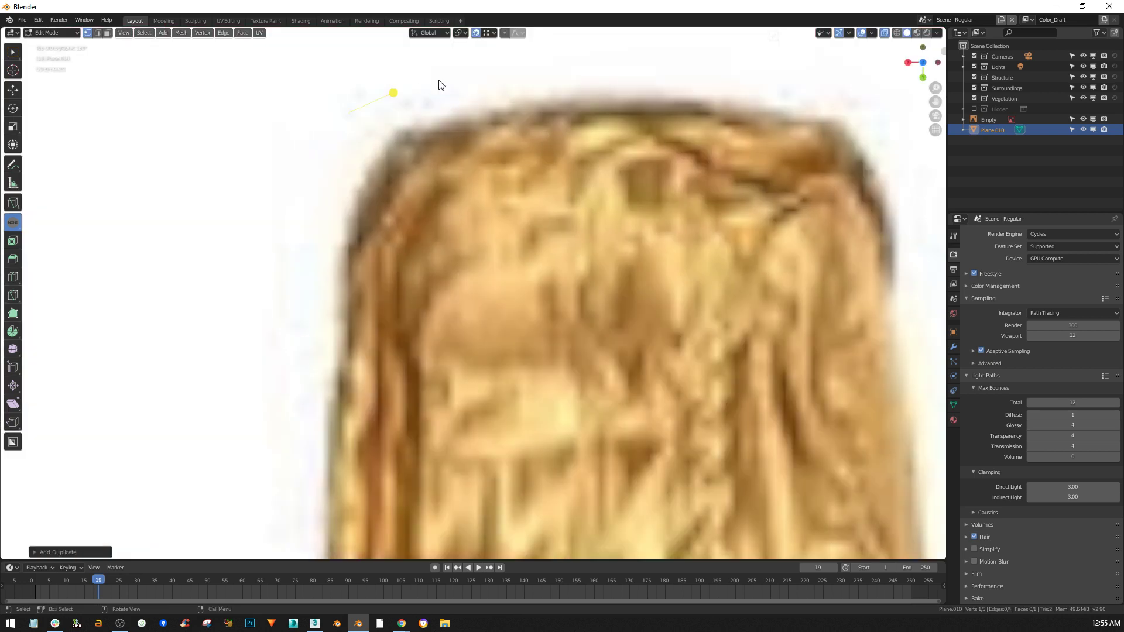
{"action": "scroll", "coordinate": [439, 85], "scroll_direction": "down", "scroll_amount": 9}
{"action": "scroll", "coordinate": [439, 85], "scroll_direction": "down", "scroll_amount": 4}
{"action": "middle_click_drag", "start_coordinate": [469, 113], "coordinate": [445, 114], "text": "shift"}
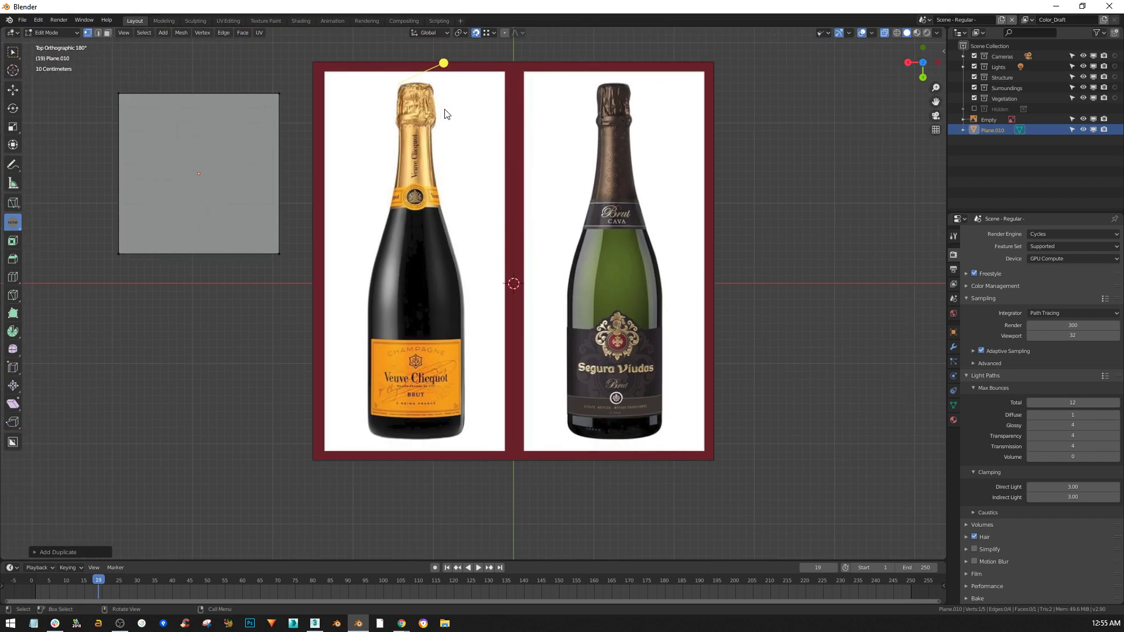
{"action": "key", "text": "Tab"}
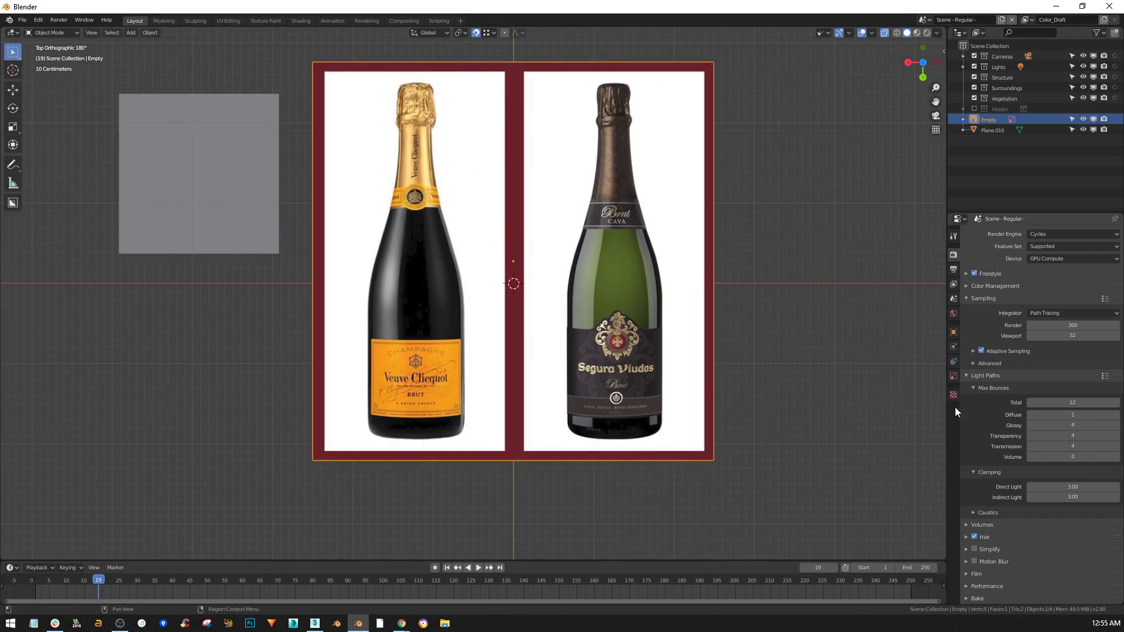
{"action": "left_click", "coordinate": [954, 376]}
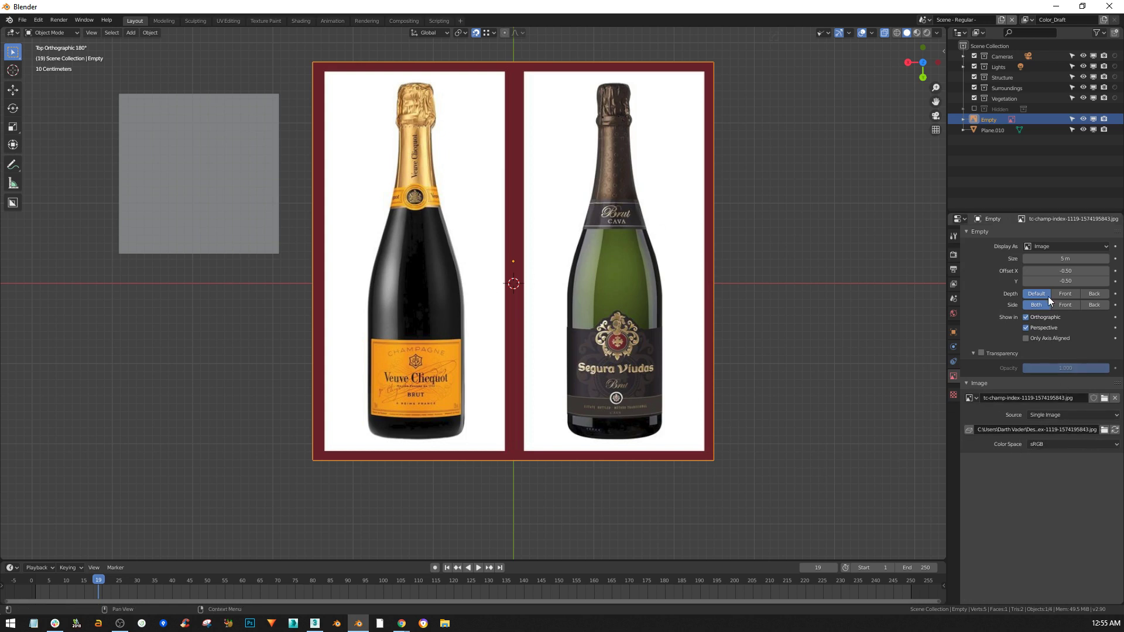
{"action": "left_click", "coordinate": [981, 353]}
{"action": "left_click_drag", "start_coordinate": [1066, 368], "coordinate": [986, 368]}
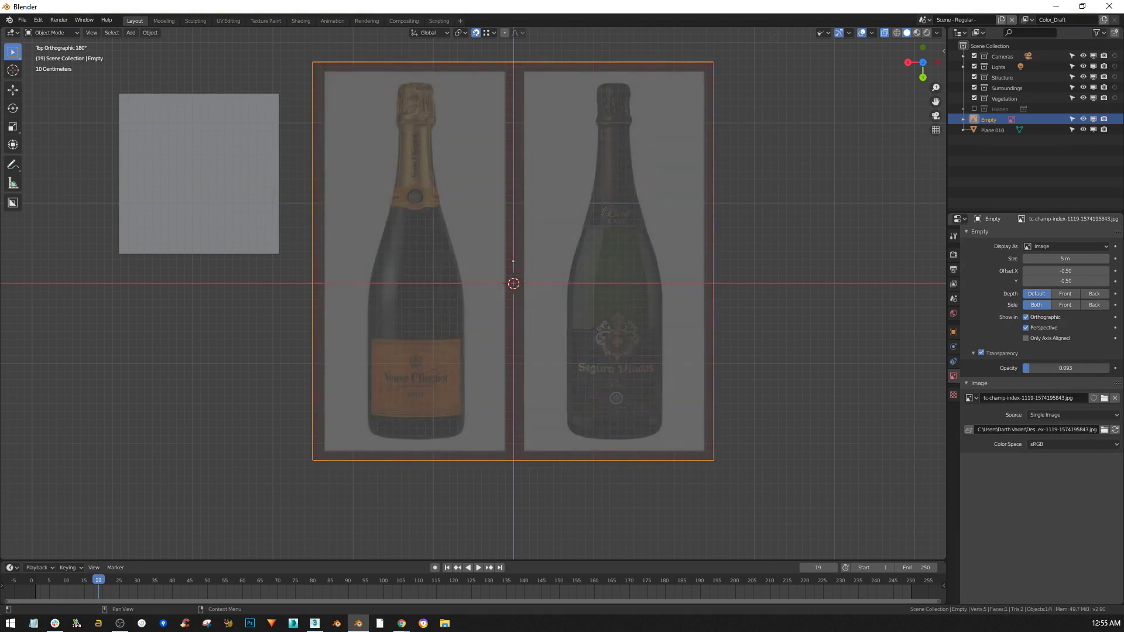
- Return to editing the plane's mesh and move the loose vertex to the top centre of the left bottle's cap
{"action": "left_click", "coordinate": [222, 185]}
{"action": "key", "text": "Tab"}
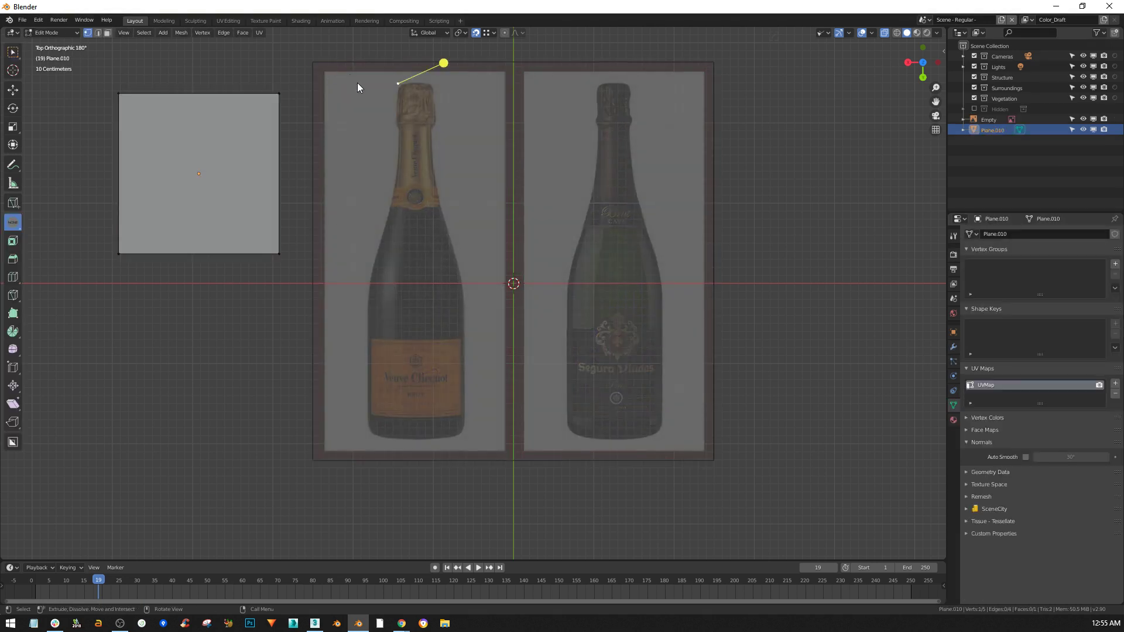
{"action": "scroll", "coordinate": [357, 77], "scroll_direction": "up", "scroll_amount": 5}
{"action": "middle_click_drag", "start_coordinate": [476, 109], "coordinate": [433, 165], "text": "shift"}
{"action": "scroll", "coordinate": [431, 158], "scroll_direction": "up", "scroll_amount": 1}
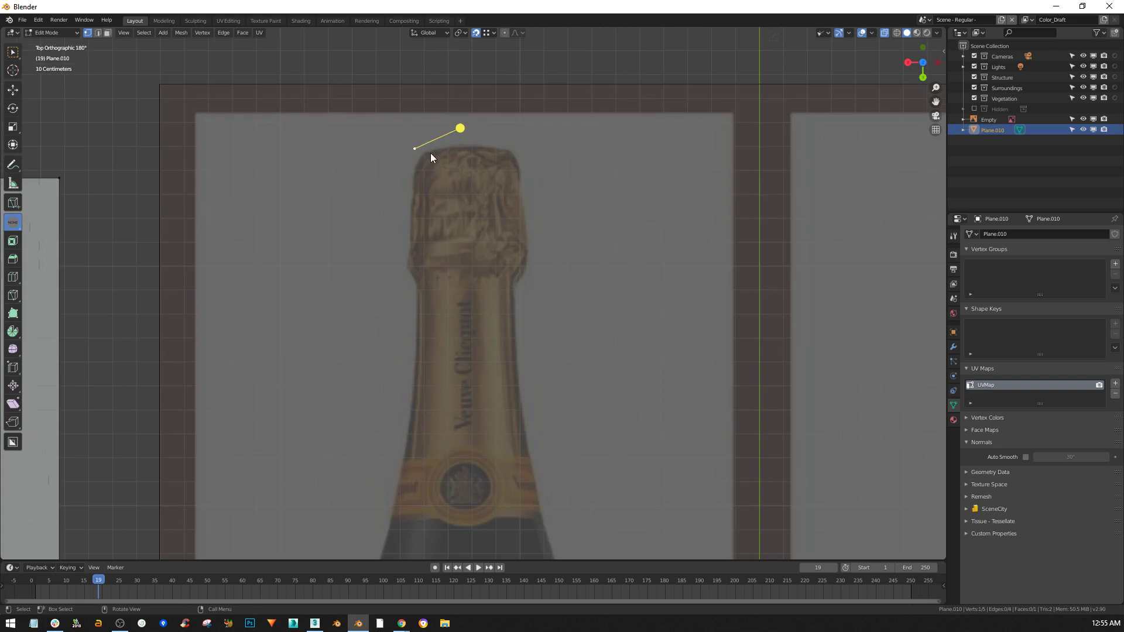
{"action": "key", "text": "g"}
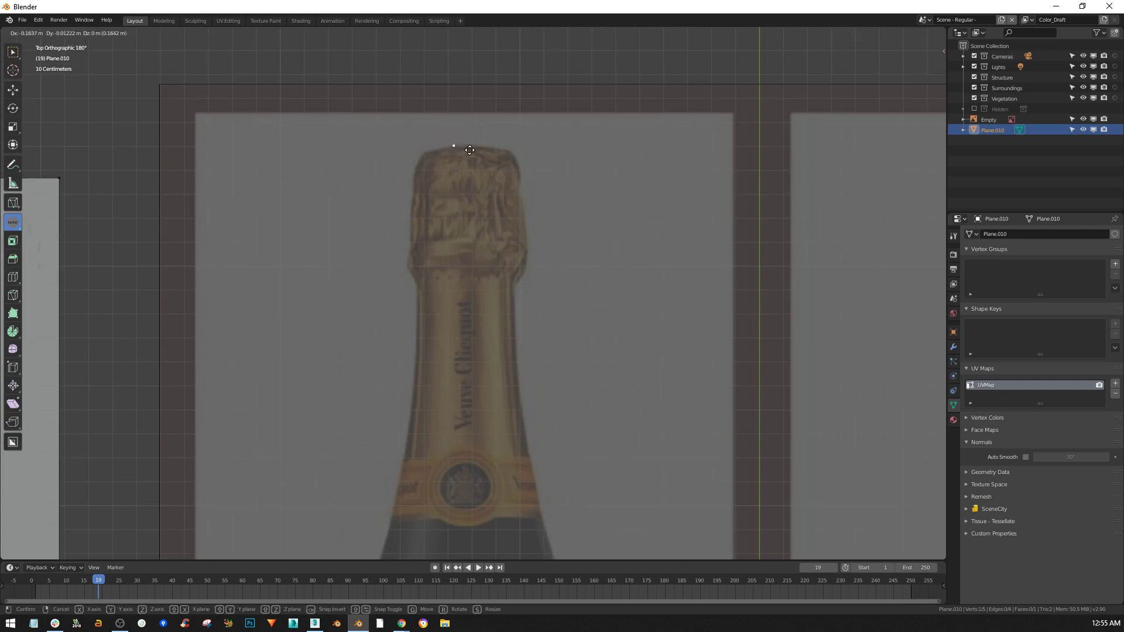
{"action": "left_click", "coordinate": [470, 150]}
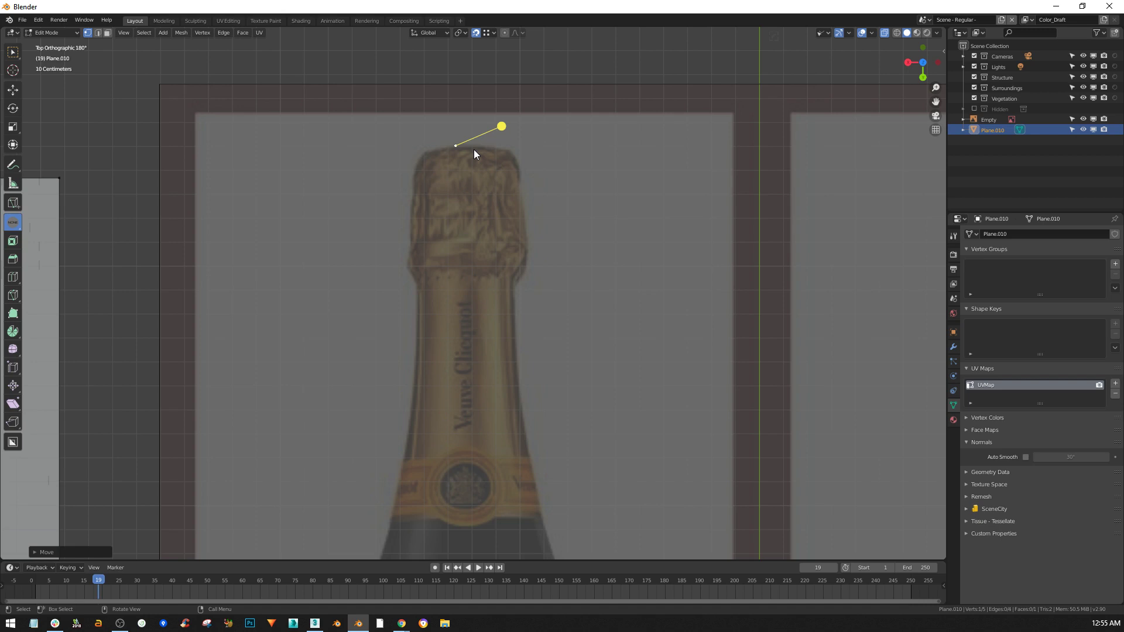
- Extrude the vertex point by point along the left outline of the bottle's foil cap down to the start of the neck
{"action": "key", "text": "e"}
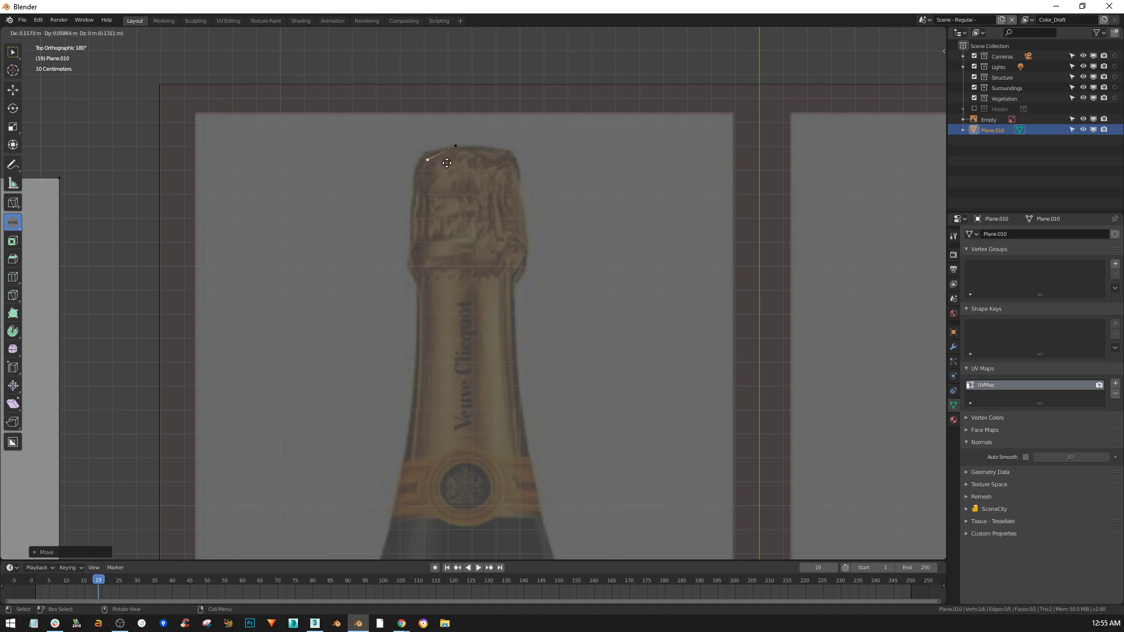
{"action": "left_click", "coordinate": [454, 158]}
{"action": "key", "text": "e"}
{"action": "left_click", "coordinate": [438, 166]}
{"action": "key", "text": "e"}
{"action": "left_click", "coordinate": [433, 190]}
{"action": "key", "text": "e"}
{"action": "left_click", "coordinate": [429, 234]}
{"action": "key", "text": "e"}
{"action": "left_click", "coordinate": [424, 286]}
{"action": "key", "text": "e"}
{"action": "left_click", "coordinate": [421, 309]}
{"action": "key", "text": "e"}
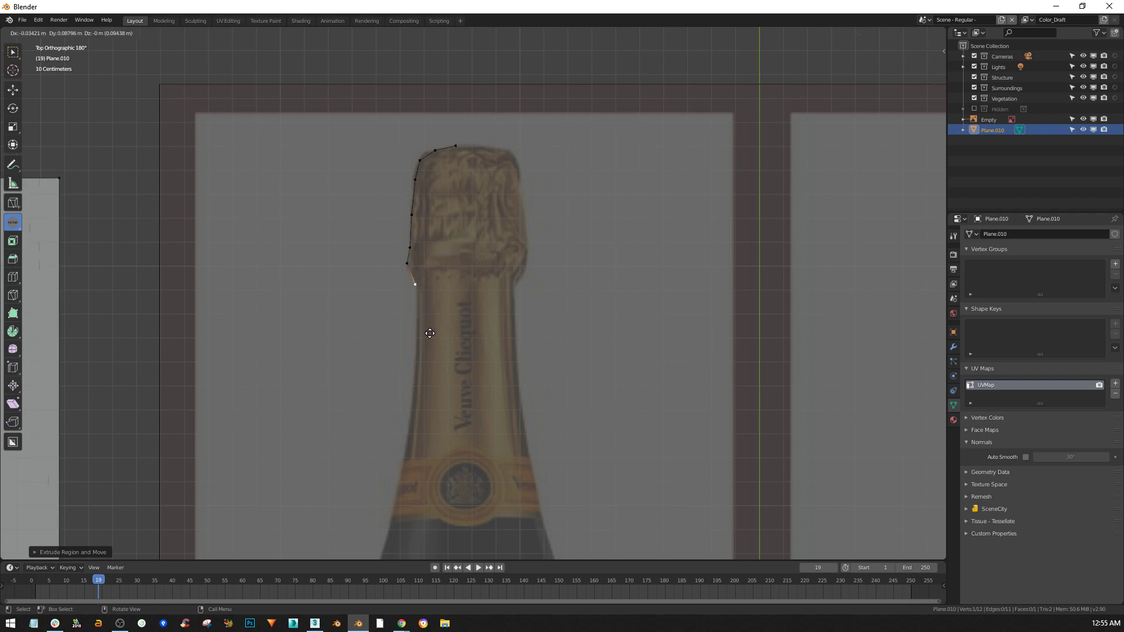
{"action": "left_click", "coordinate": [431, 336]}
- Extrude the profile down the neck to just below the round seal and on to the bottle's left shoulder
{"action": "scroll", "coordinate": [443, 350], "scroll_direction": "down", "scroll_amount": 2}
{"action": "middle_click_drag", "start_coordinate": [443, 350], "coordinate": [489, 147], "text": "shift"}
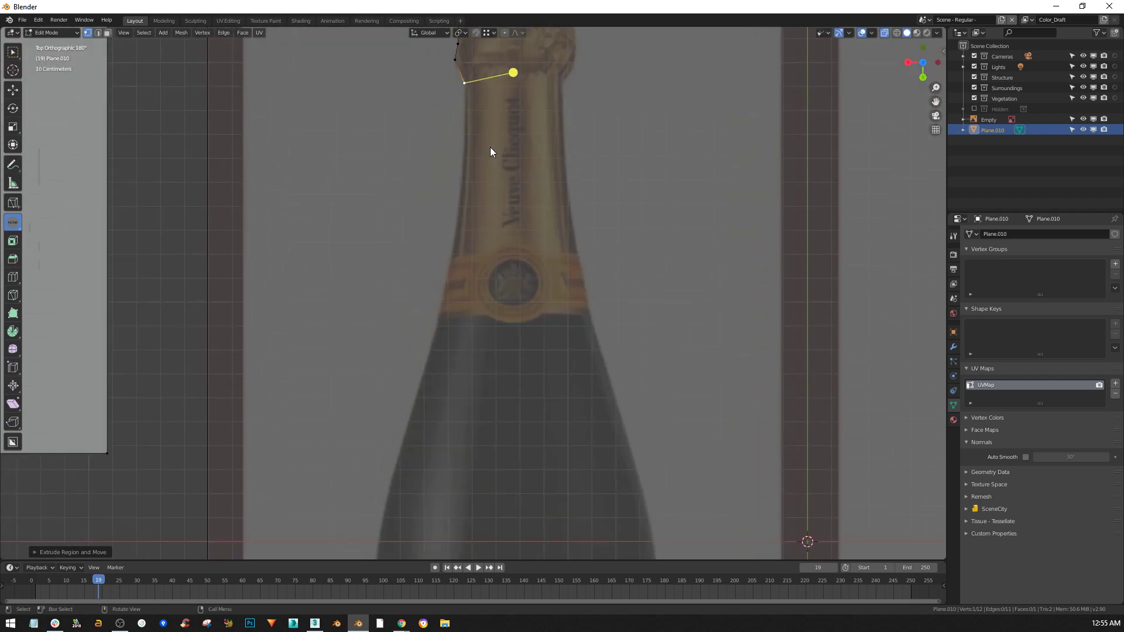
{"action": "scroll", "coordinate": [490, 146], "scroll_direction": "down", "scroll_amount": 3}
{"action": "key", "text": "e"}
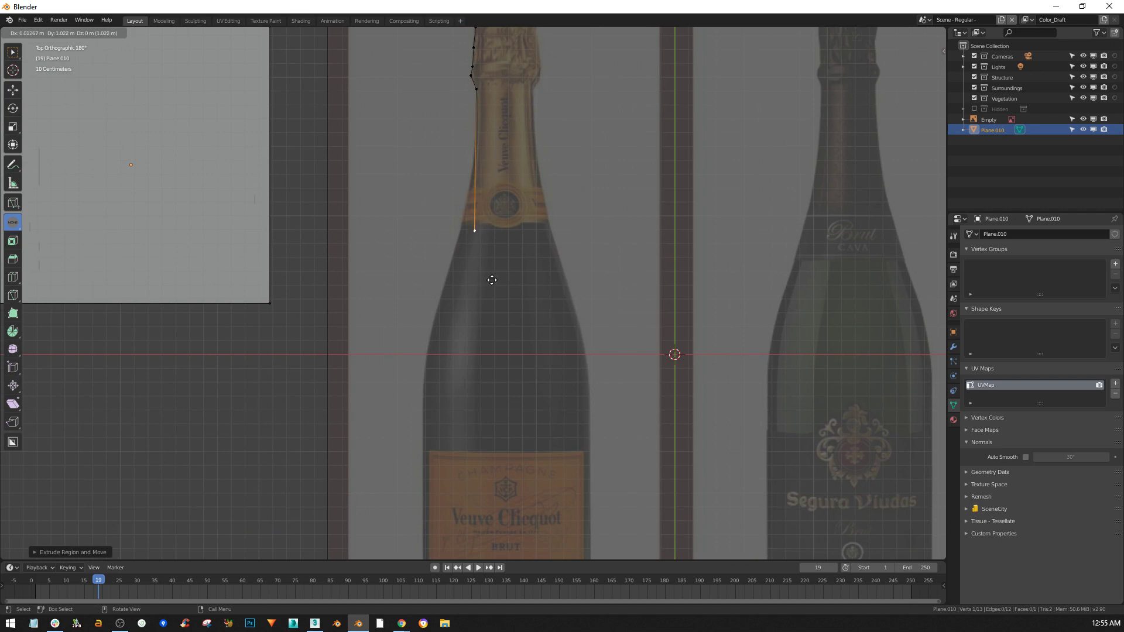
{"action": "left_click", "coordinate": [484, 291]}
{"action": "key", "text": "e"}
{"action": "left_click", "coordinate": [432, 404]}
- Extrude the profile down to the bottle's bottom-left corner, and from there along the X axis to the middle of the base
{"action": "middle_click_drag", "start_coordinate": [458, 406], "coordinate": [485, 187], "text": "shift"}
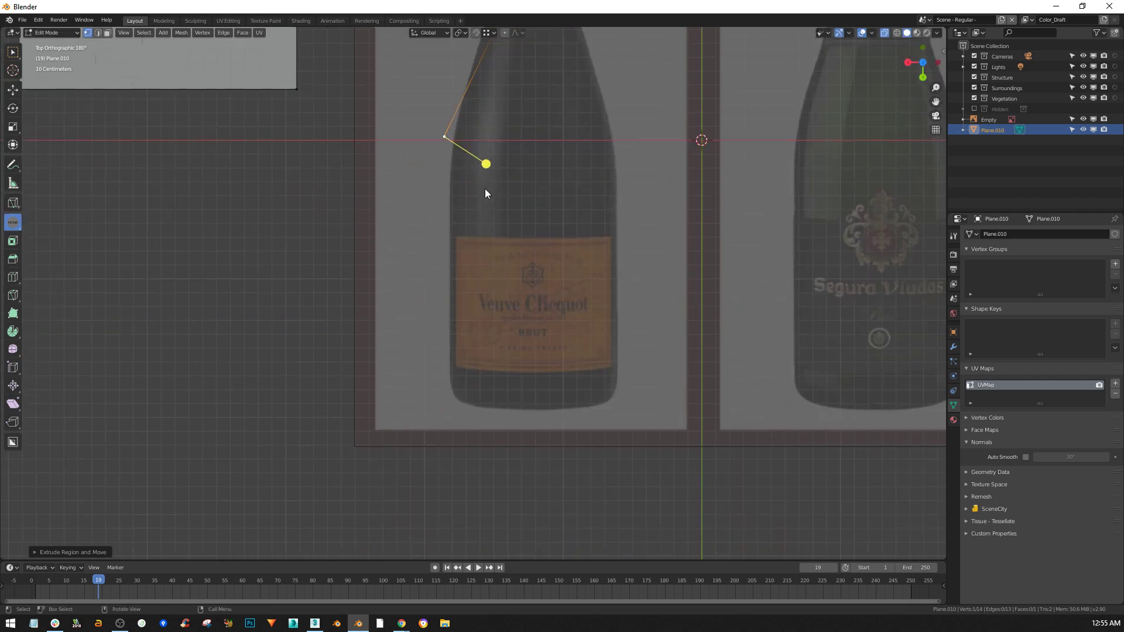
{"action": "key", "text": "e"}
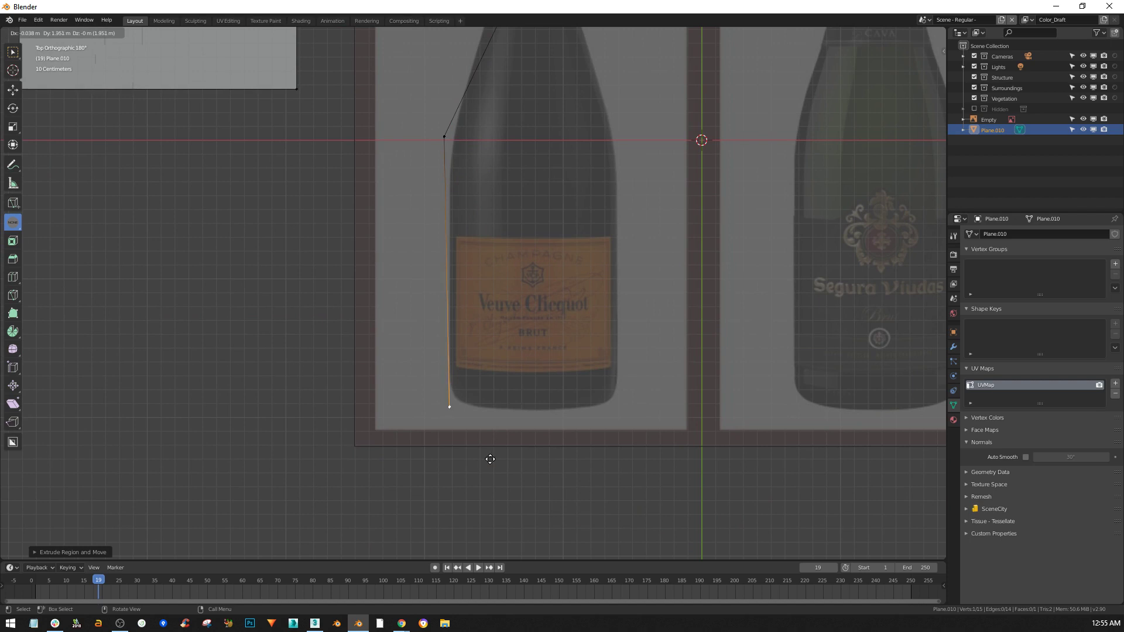
{"action": "left_click", "coordinate": [491, 454]}
{"action": "key", "text": "e"}
{"action": "key", "text": "x"}
{"action": "left_click", "coordinate": [577, 442]}
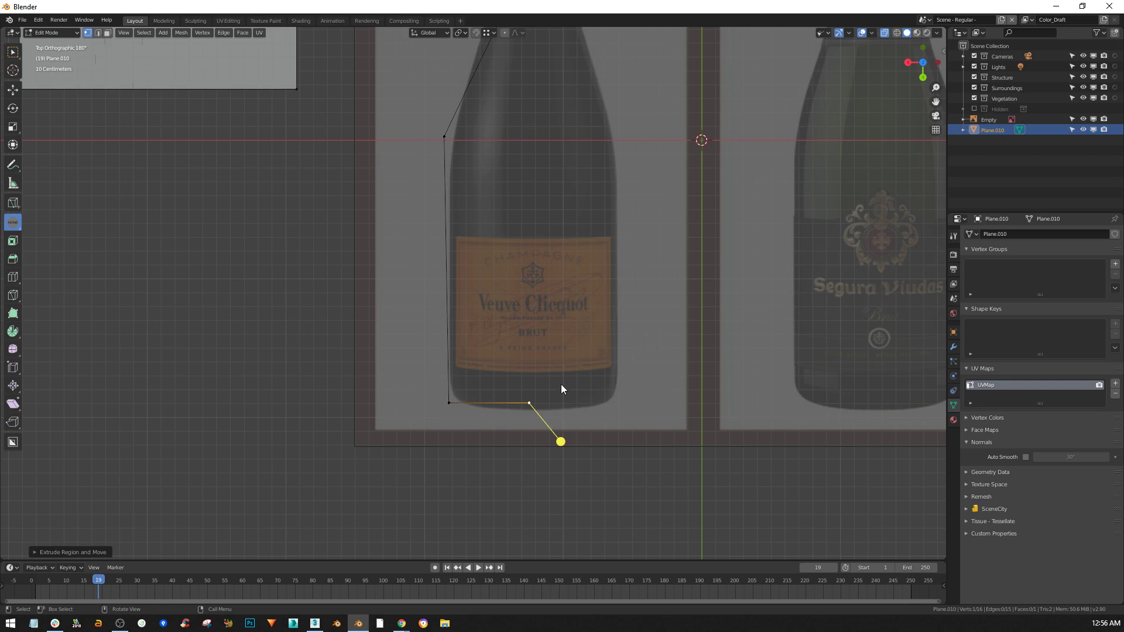
- Move the profile's shoulder vertex up and onto the bottle's left outline
{"action": "middle_click_drag", "start_coordinate": [519, 112], "coordinate": [452, 249], "text": "shift"}
{"action": "left_click_drag", "start_coordinate": [416, 250], "coordinate": [360, 334]}
{"action": "middle_click_drag", "start_coordinate": [403, 337], "coordinate": [431, 294], "text": "shift"}
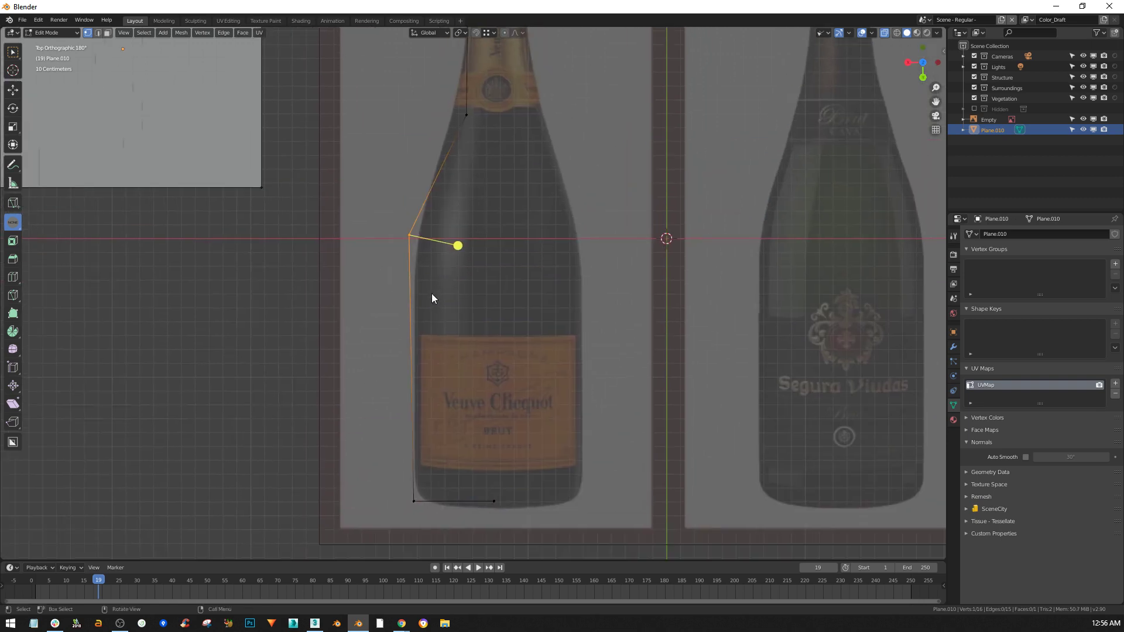
{"action": "key", "text": "g"}
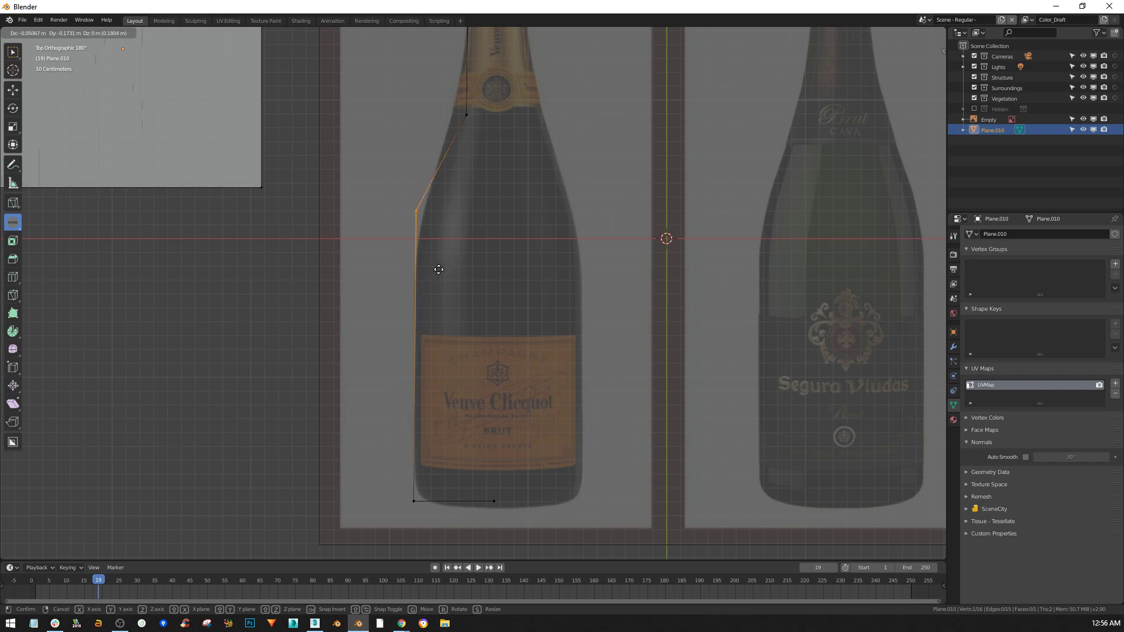
{"action": "left_click", "coordinate": [438, 269]}
- Move the vertex at the base of the neck upward along the Y axis
{"action": "left_click", "coordinate": [487, 120]}
{"action": "middle_click_drag", "start_coordinate": [489, 131], "coordinate": [465, 264], "text": "shift"}
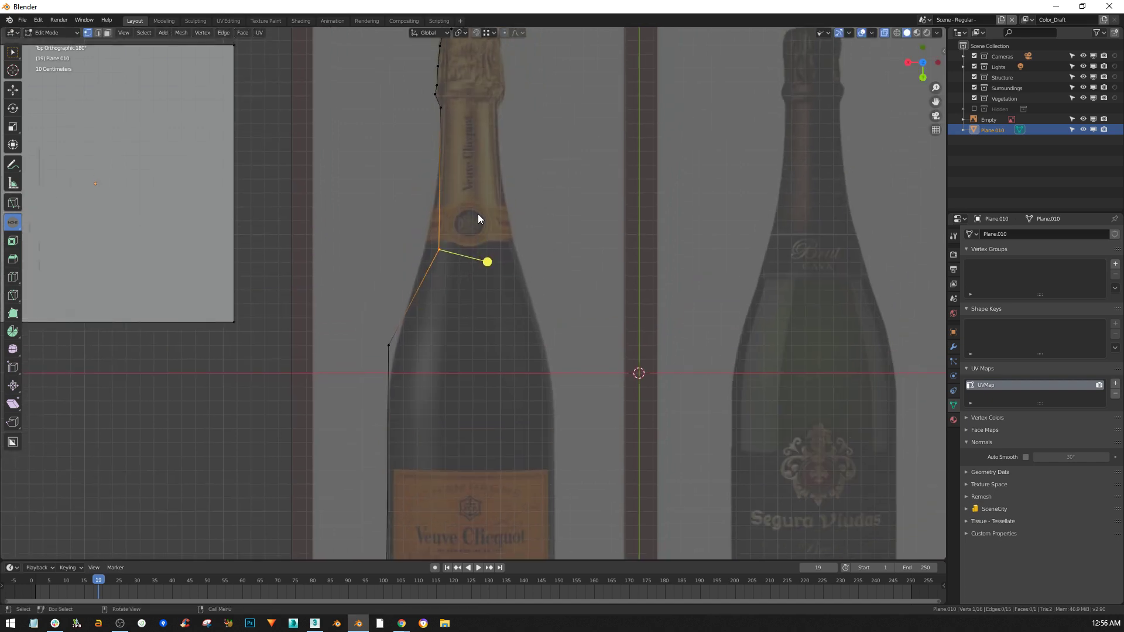
{"action": "key", "text": "g"}
{"action": "key", "text": "x"}
{"action": "key", "text": "y"}
{"action": "left_click", "coordinate": [469, 200]}
- Move the profile's bottom corner vertex along the X axis to align it with the bottle's left side
{"action": "middle_click_drag", "start_coordinate": [445, 439], "coordinate": [452, 308], "text": "shift"}
{"action": "left_click_drag", "start_coordinate": [425, 464], "coordinate": [384, 519]}
{"action": "middle_click_drag", "start_coordinate": [412, 478], "coordinate": [411, 404], "text": "shift"}
{"action": "scroll", "coordinate": [409, 406], "scroll_direction": "up", "scroll_amount": 5}
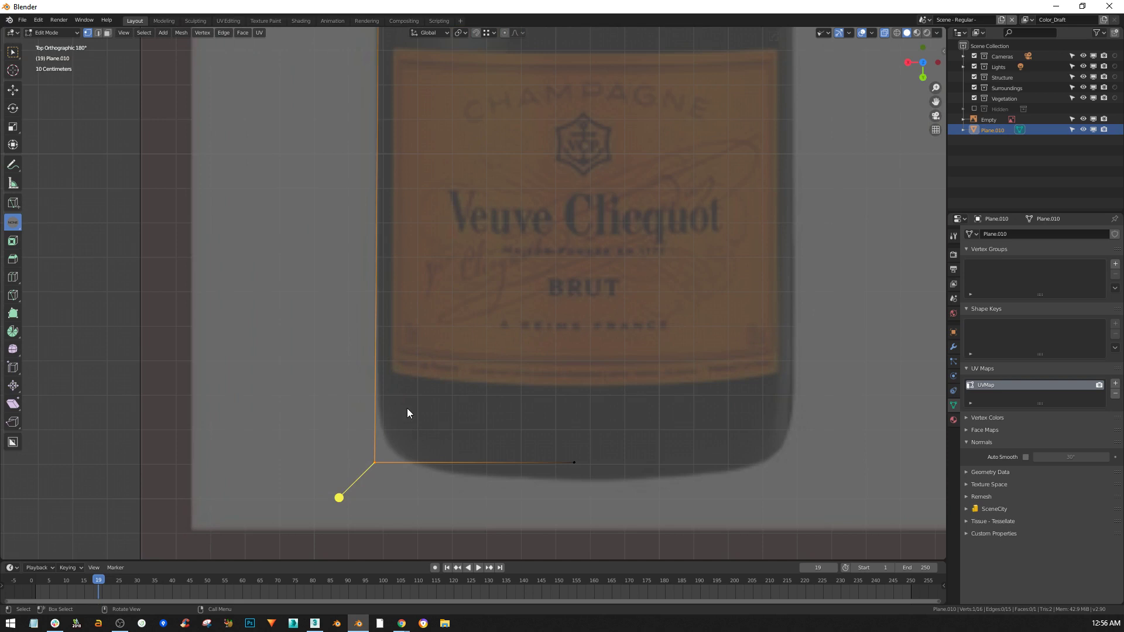
{"action": "key", "text": "g"}
{"action": "key", "text": "x"}
{"action": "left_click", "coordinate": [411, 410]}
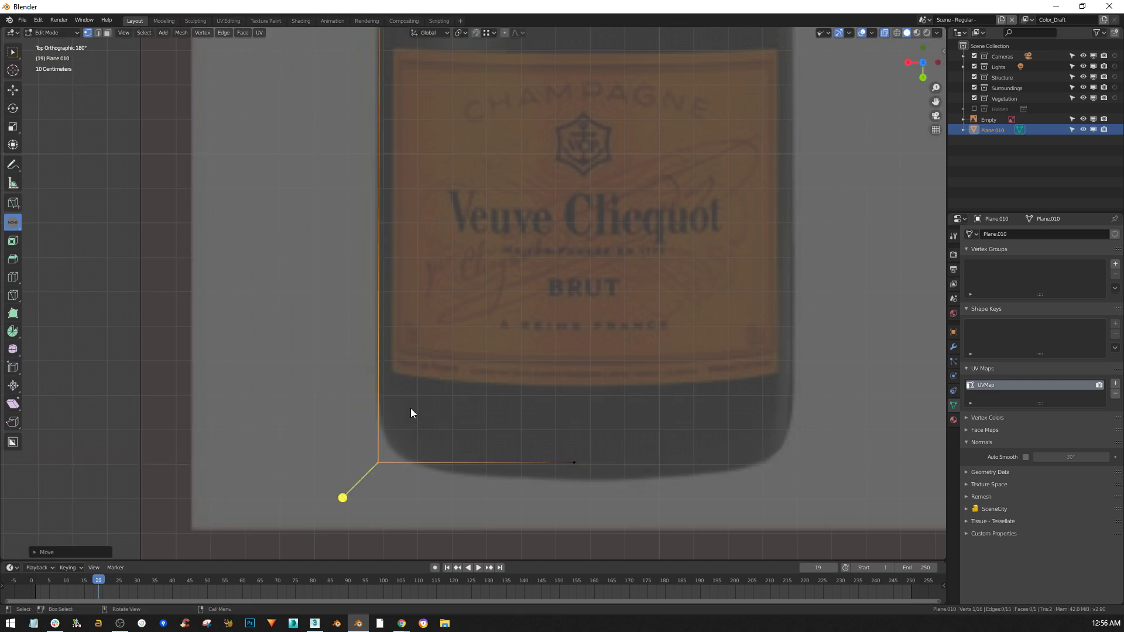
- Examine the traced profile against the reference along the bottle's body, neck and foil cap
{"action": "scroll", "coordinate": [628, 413], "scroll_direction": "down", "scroll_amount": 3}
{"action": "middle_click_drag", "start_coordinate": [574, 344], "coordinate": [538, 456], "text": "shift"}
{"action": "middle_click_drag", "start_coordinate": [485, 235], "coordinate": [486, 324], "text": "shift"}
{"action": "middle_click_drag", "start_coordinate": [480, 196], "coordinate": [486, 354], "text": "shift"}
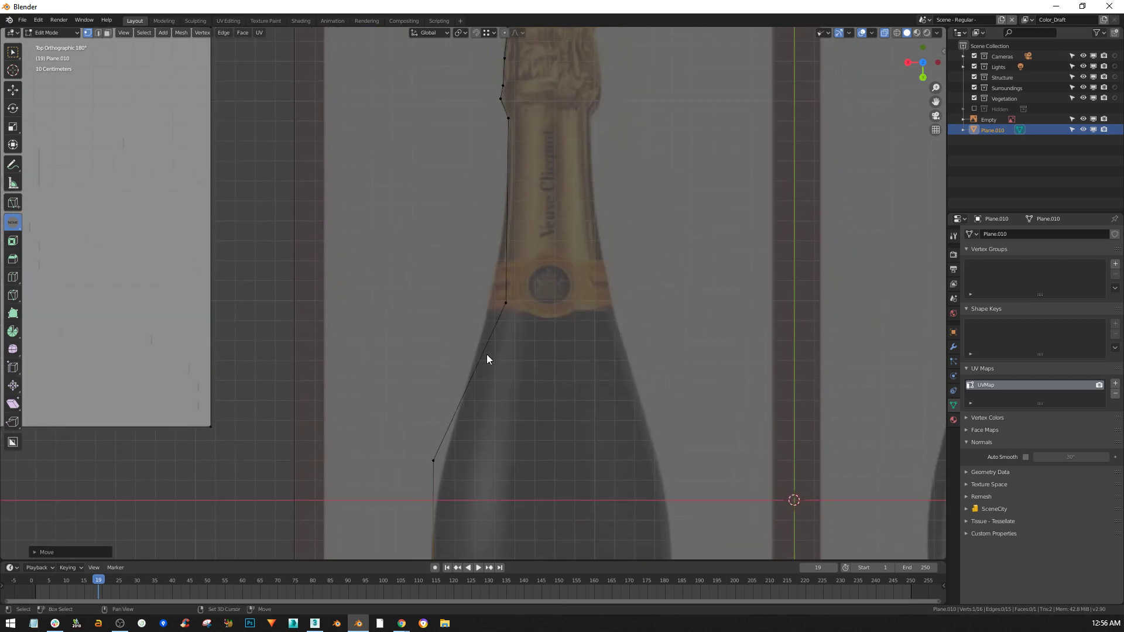
{"action": "middle_click_drag", "start_coordinate": [516, 101], "coordinate": [519, 166], "text": "shift"}
{"action": "scroll", "coordinate": [508, 194], "scroll_direction": "up", "scroll_amount": 3}
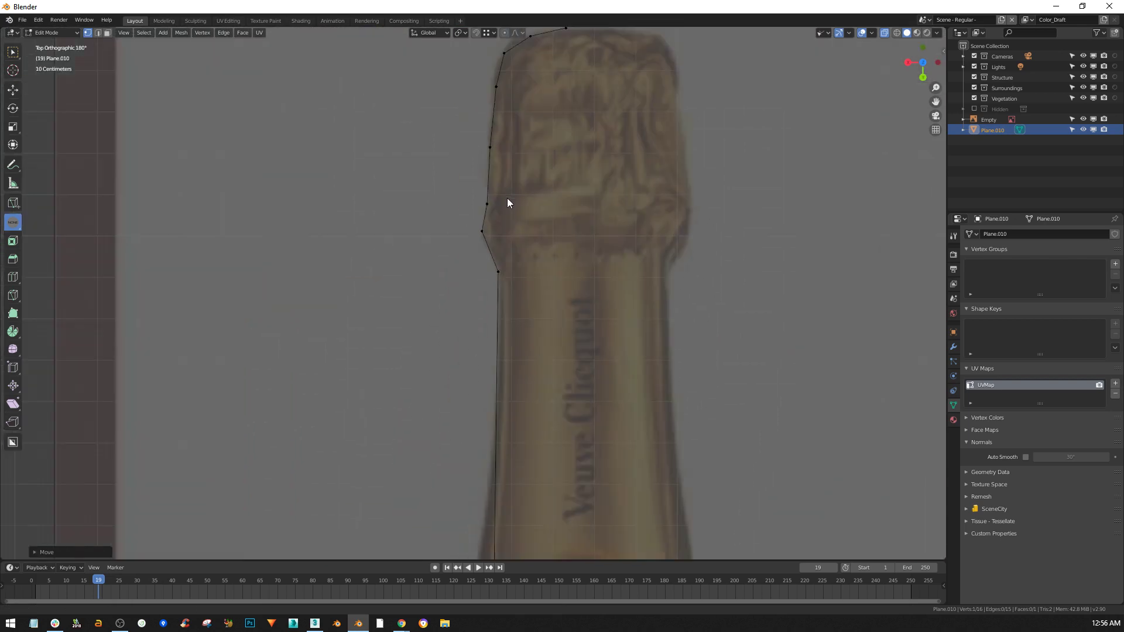
{"action": "scroll", "coordinate": [507, 198], "scroll_direction": "up", "scroll_amount": 1}
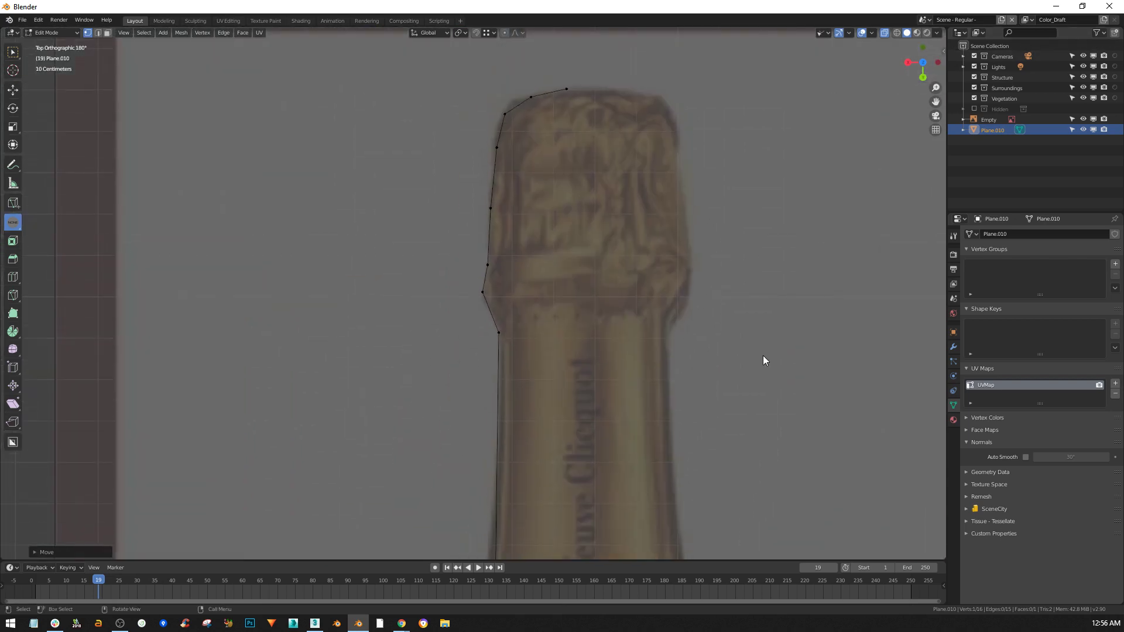
- Enable the Screencast Keys display for the viewport and hide its settings again
{"action": "key", "text": "n"}
{"action": "left_click", "coordinate": [941, 402]}
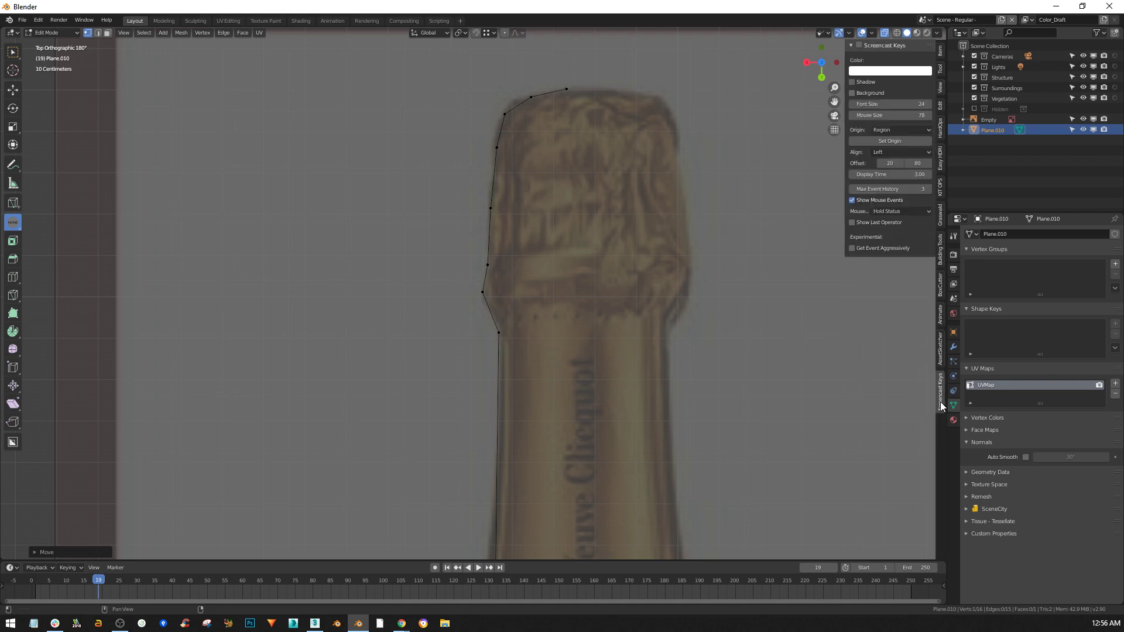
{"action": "left_click", "coordinate": [858, 45]}
{"action": "middle_click_drag", "start_coordinate": [693, 342], "coordinate": [669, 370]}
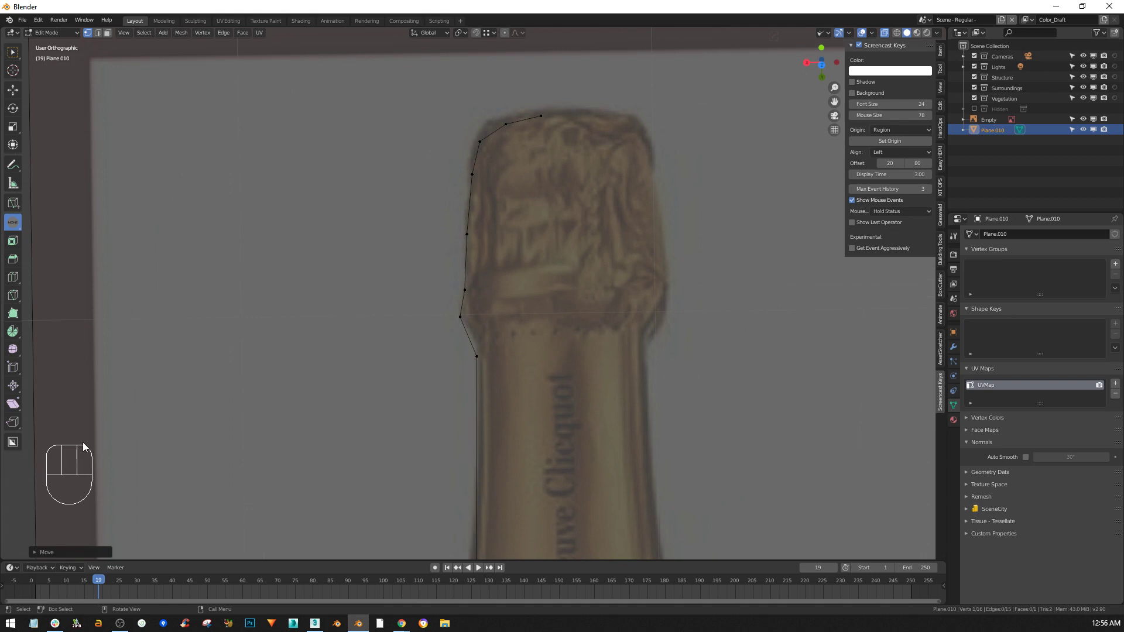
{"action": "middle_click_drag", "start_coordinate": [442, 446], "coordinate": [472, 311], "text": "shift"}
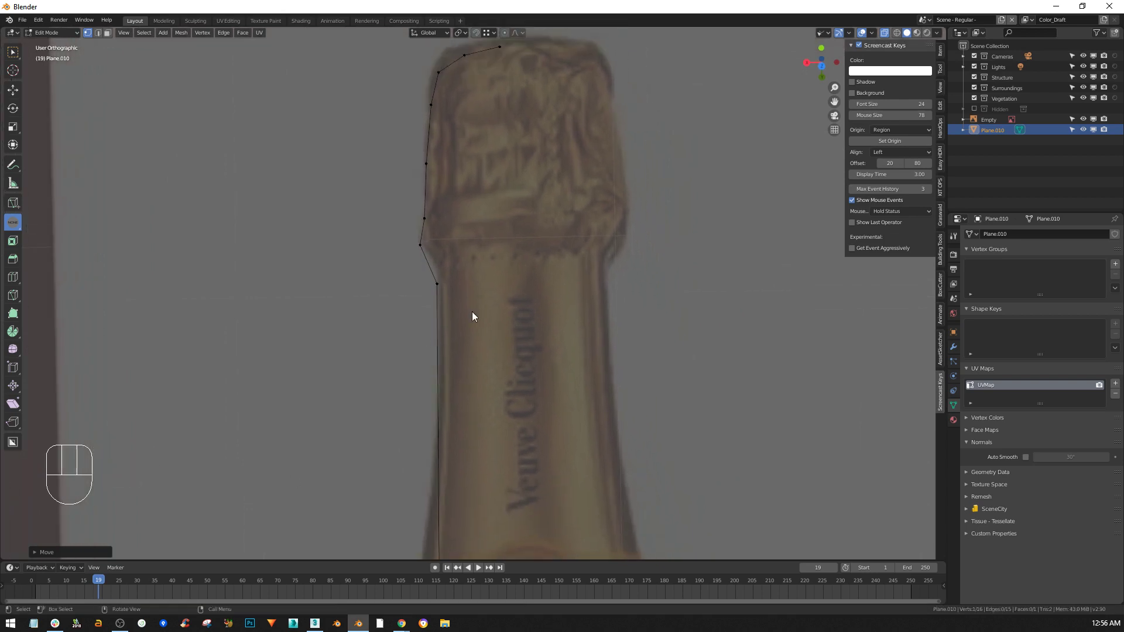
{"action": "key", "text": "n"}
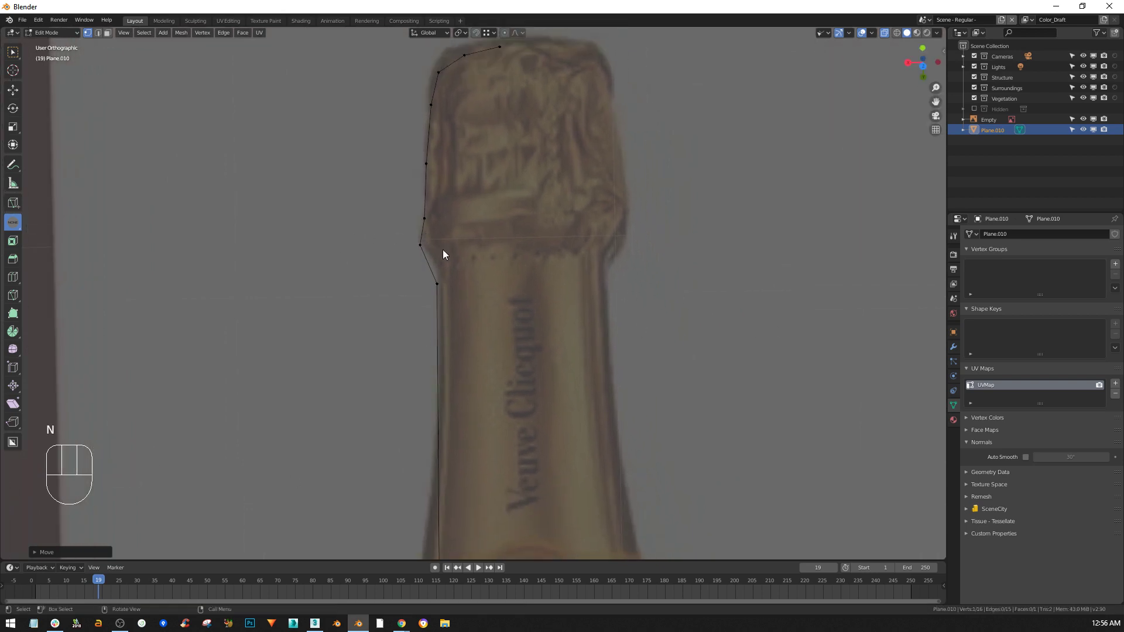
- Move the two profile vertices at the foil cap's lower collar onto the bottle's outline
{"action": "left_click", "coordinate": [436, 286]}
{"action": "key", "text": "g"}
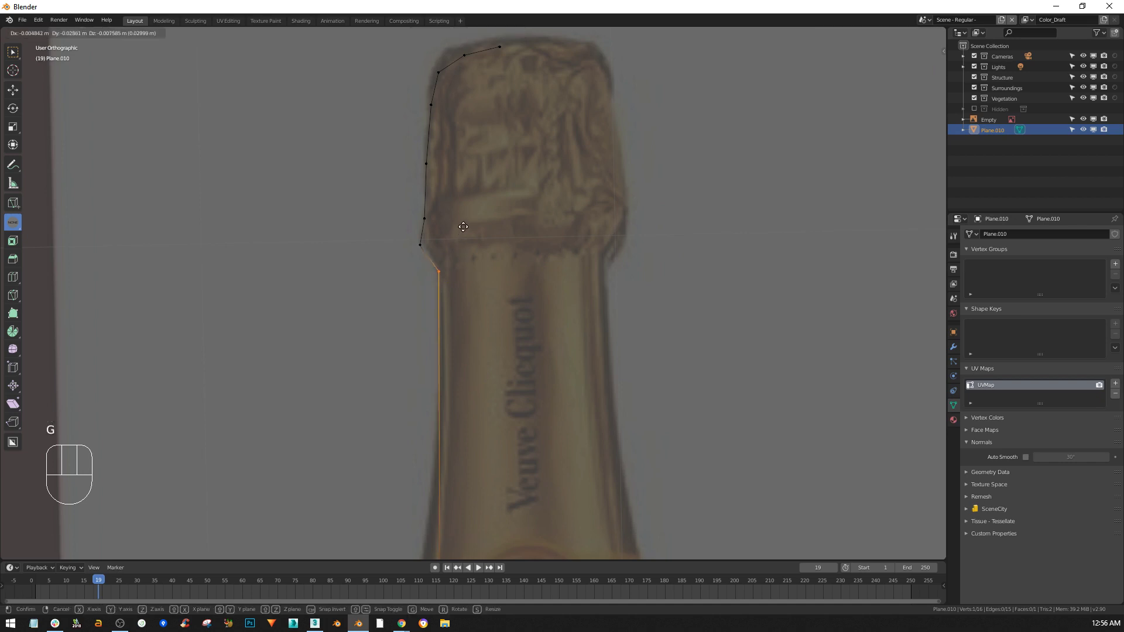
{"action": "left_click", "coordinate": [463, 229]}
{"action": "left_click", "coordinate": [419, 246]}
{"action": "key", "text": "g"}
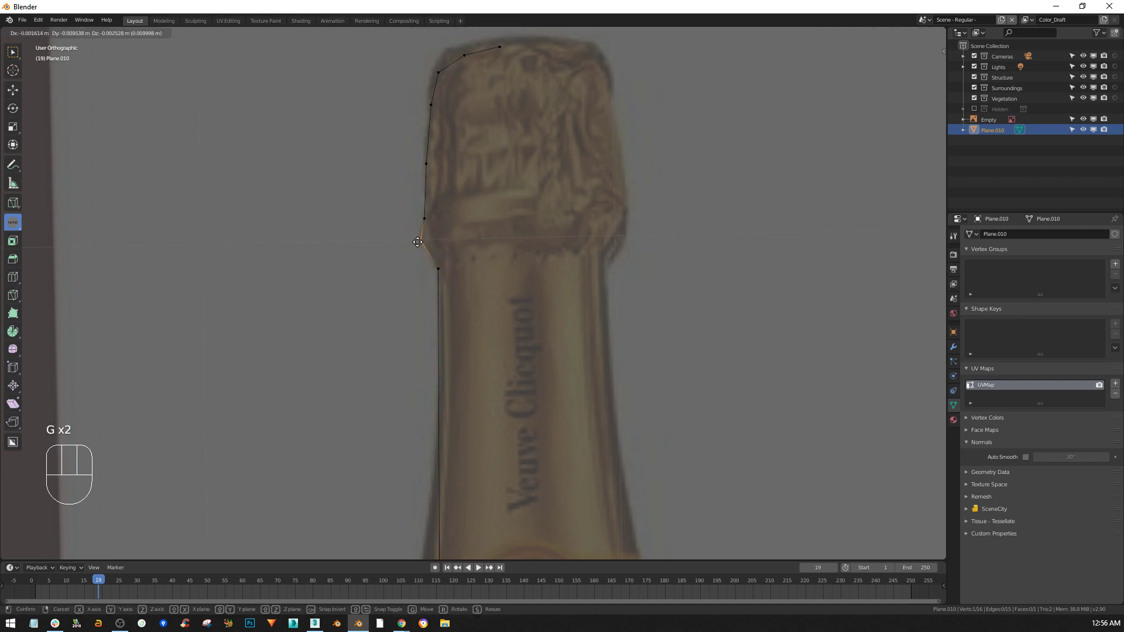
{"action": "left_click", "coordinate": [419, 242]}
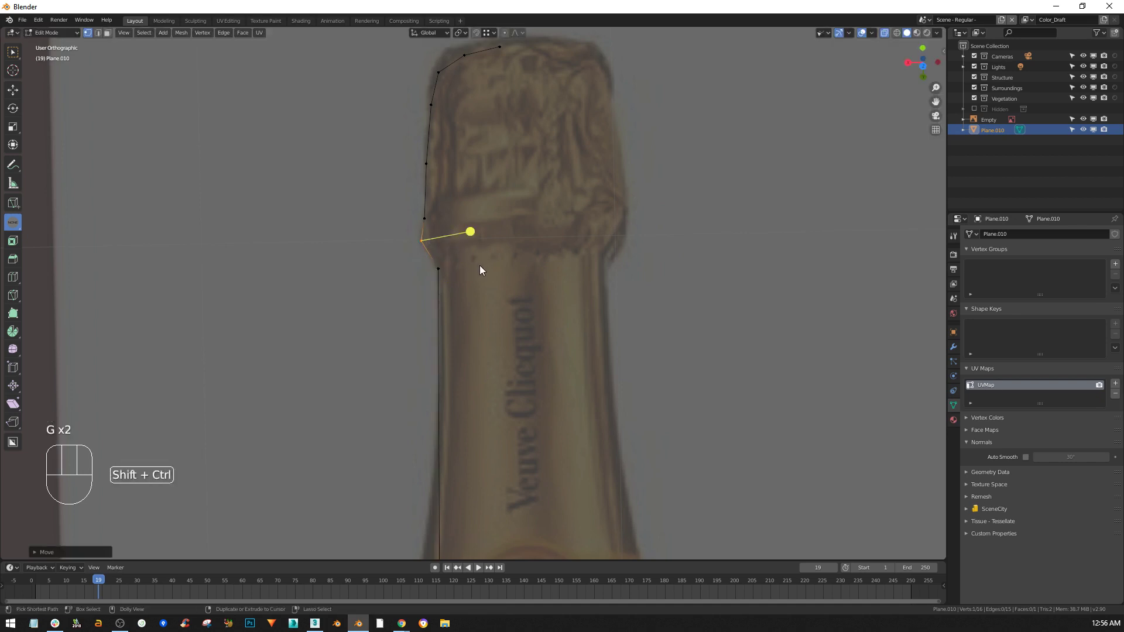
- Vertex-bevel the foil collar's bulge vertex and the cap's upper corner vertex into rounded curves
{"action": "key", "text": "ctrl+shift+b"}
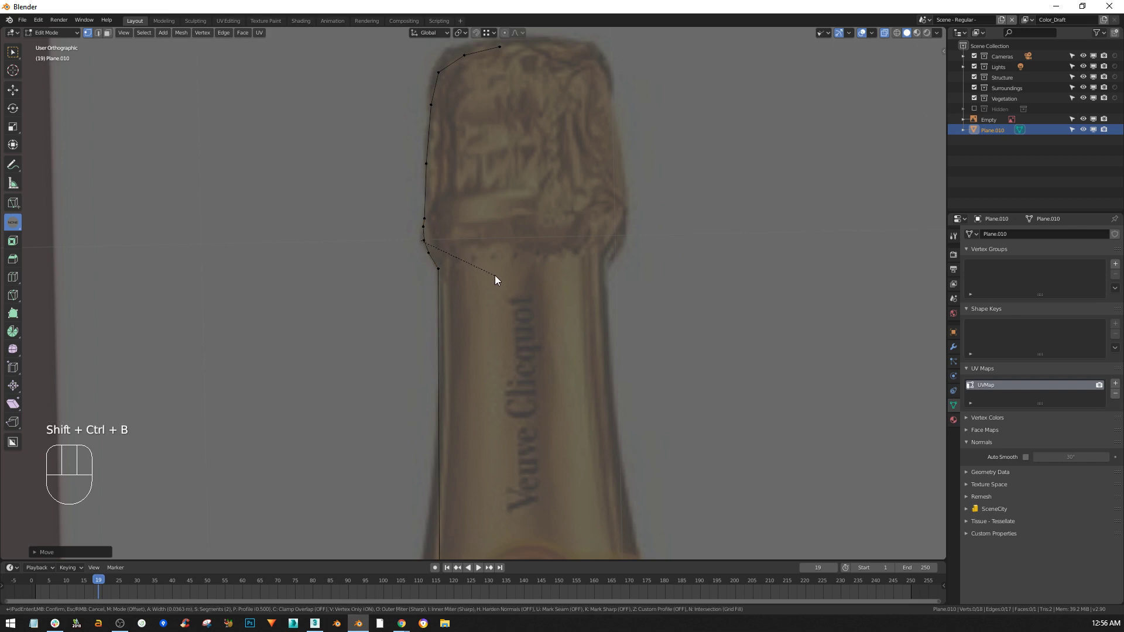
{"action": "scroll", "coordinate": [494, 275], "scroll_direction": "up", "scroll_amount": 1}
{"action": "left_click", "coordinate": [493, 278]}
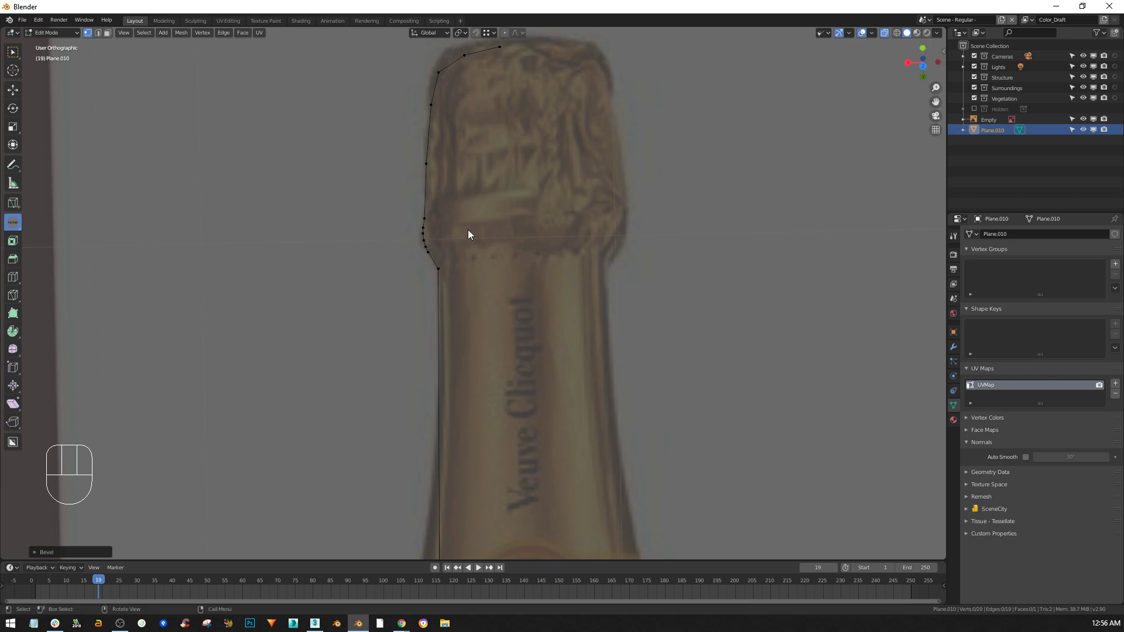
{"action": "left_click", "coordinate": [436, 75]}
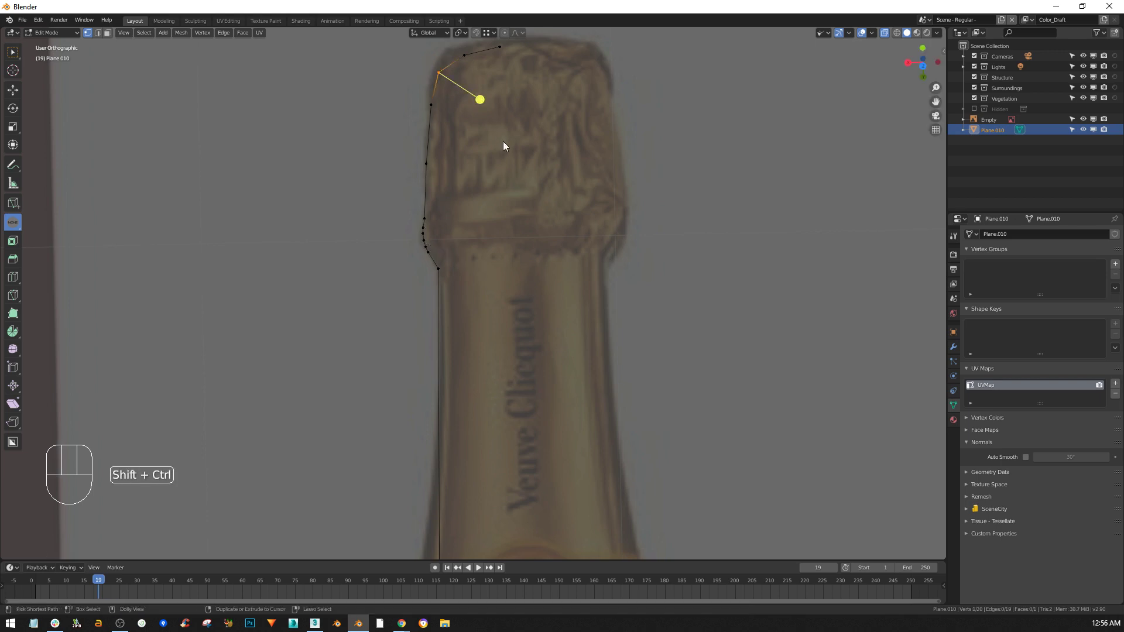
{"action": "key", "text": "shift+ctrl+b"}
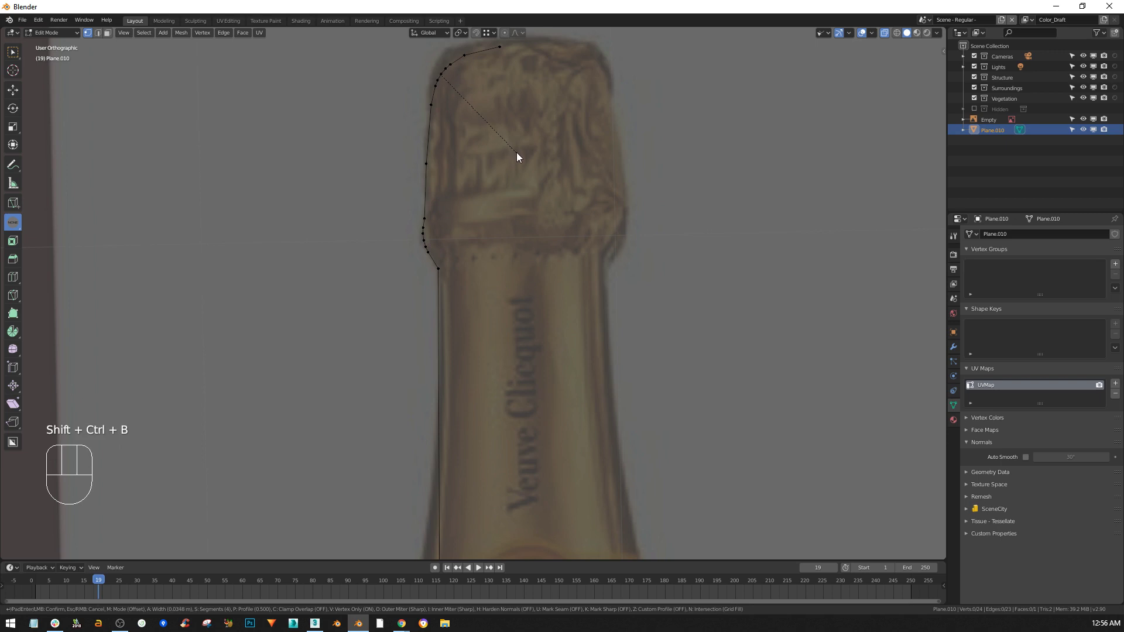
{"action": "left_click", "coordinate": [518, 154]}
{"action": "middle_click_drag", "start_coordinate": [512, 143], "coordinate": [489, 131]}
- Bevel the vertex where the collar meets the neck with two segments
{"action": "left_click", "coordinate": [437, 150]}
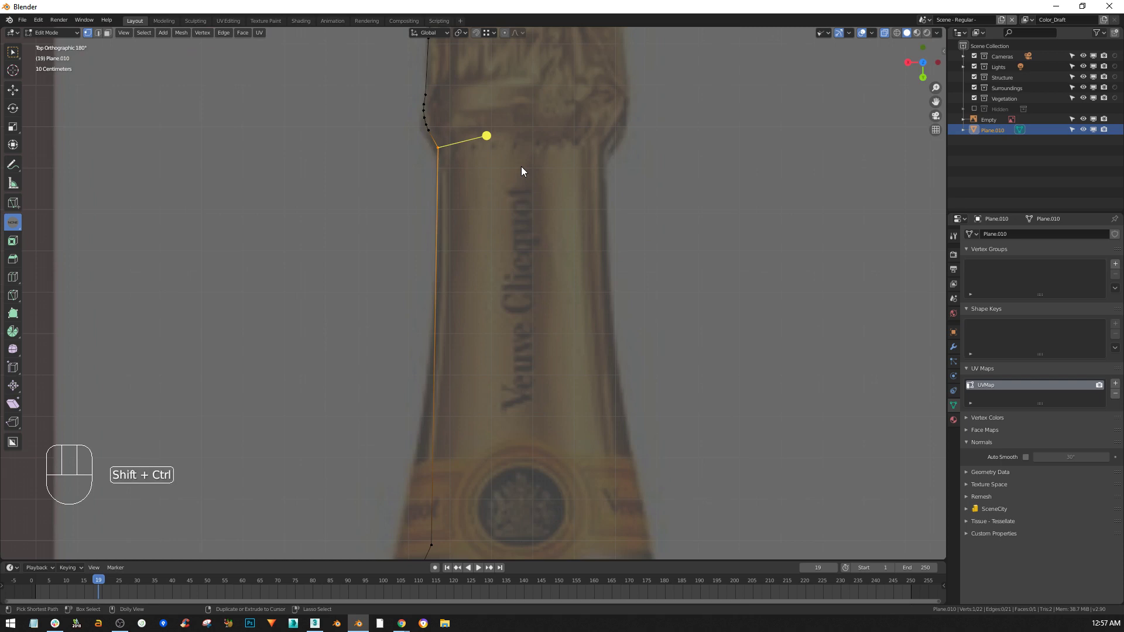
{"action": "key", "text": "ctrl+shift+b"}
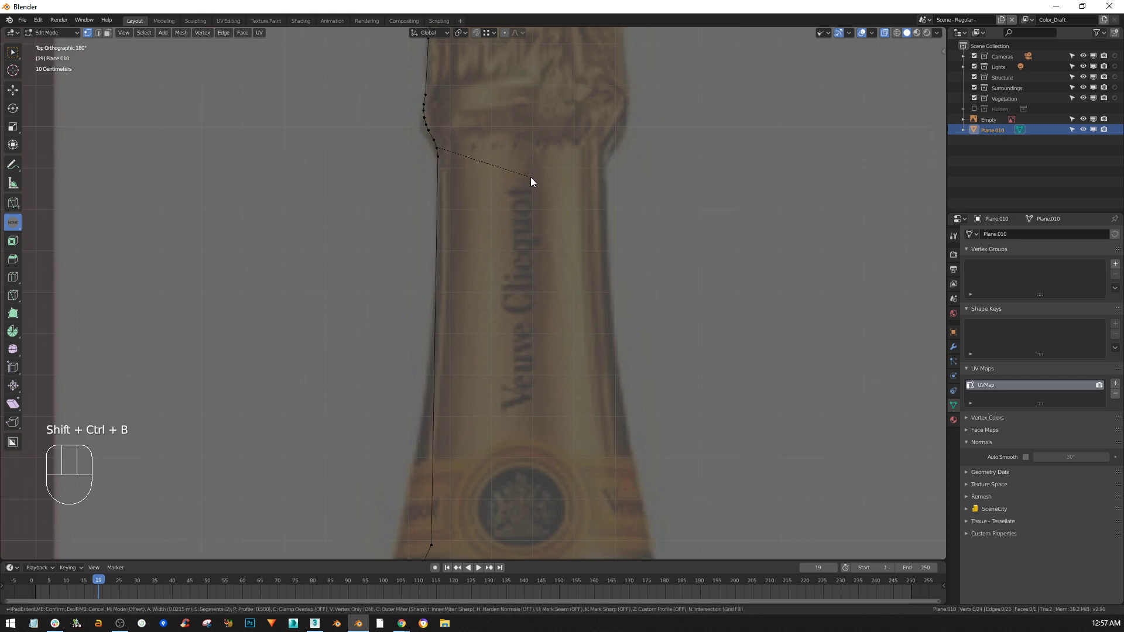
{"action": "left_click", "coordinate": [531, 177]}
- Try to vertex-bevel the vertex at the base of the neck into a wide curve
{"action": "scroll", "coordinate": [530, 176], "scroll_direction": "down", "scroll_amount": 4}
{"action": "left_click_drag", "start_coordinate": [508, 212], "coordinate": [438, 312]}
{"action": "key", "text": "ctrl+shift+b"}
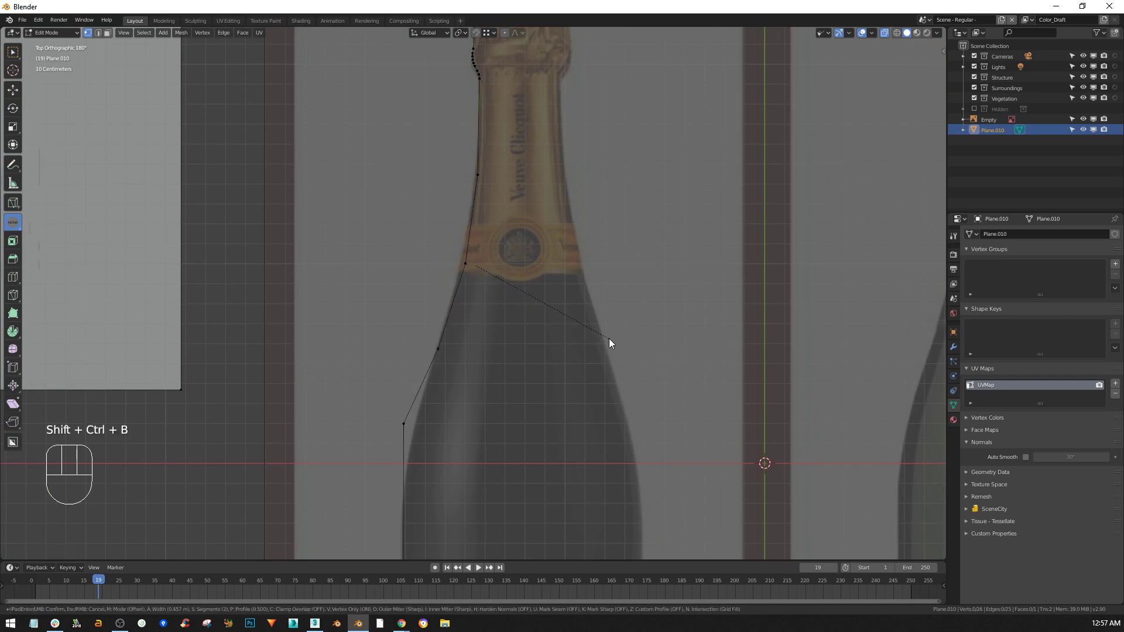
{"action": "scroll", "coordinate": [609, 343], "scroll_direction": "up", "scroll_amount": 1}
{"action": "left_click", "coordinate": [614, 339]}
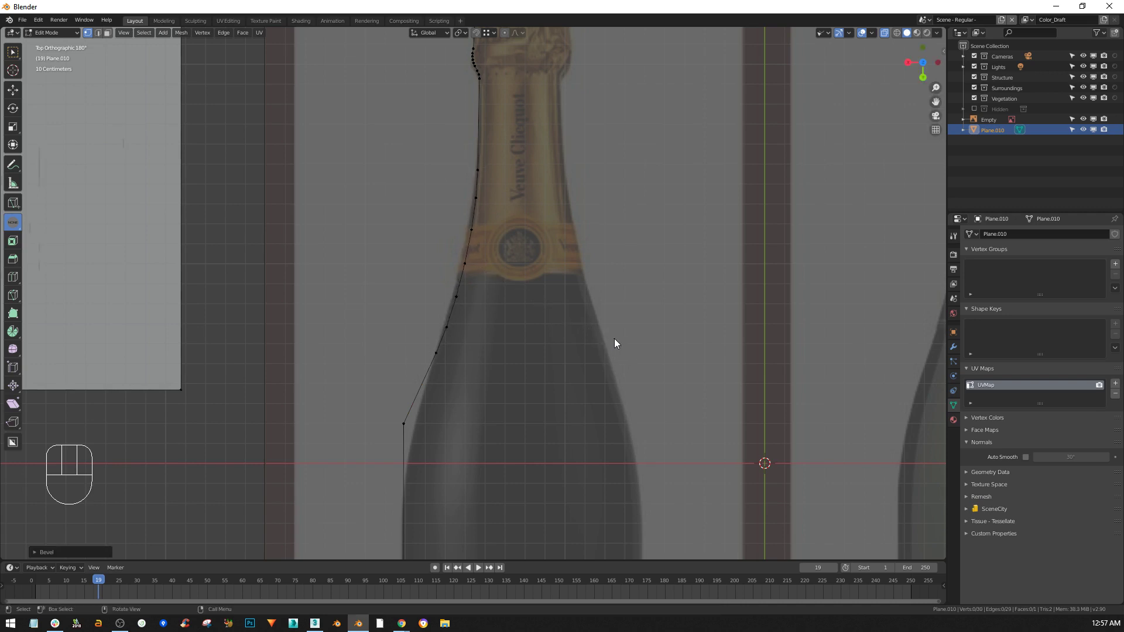
{"action": "key", "text": "ctrl+z"}
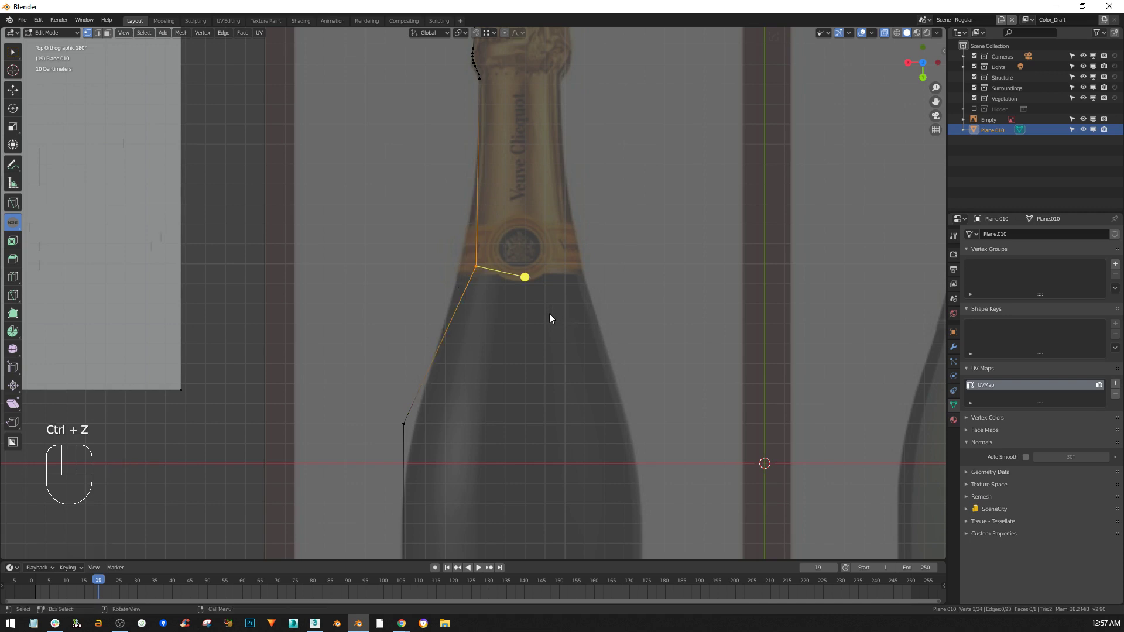
- Move the vertex at the base of the neck slightly up along Y and bevel it with six segments
{"action": "key", "text": "g"}
{"action": "key", "text": "y"}
{"action": "left_click", "coordinate": [575, 274]}
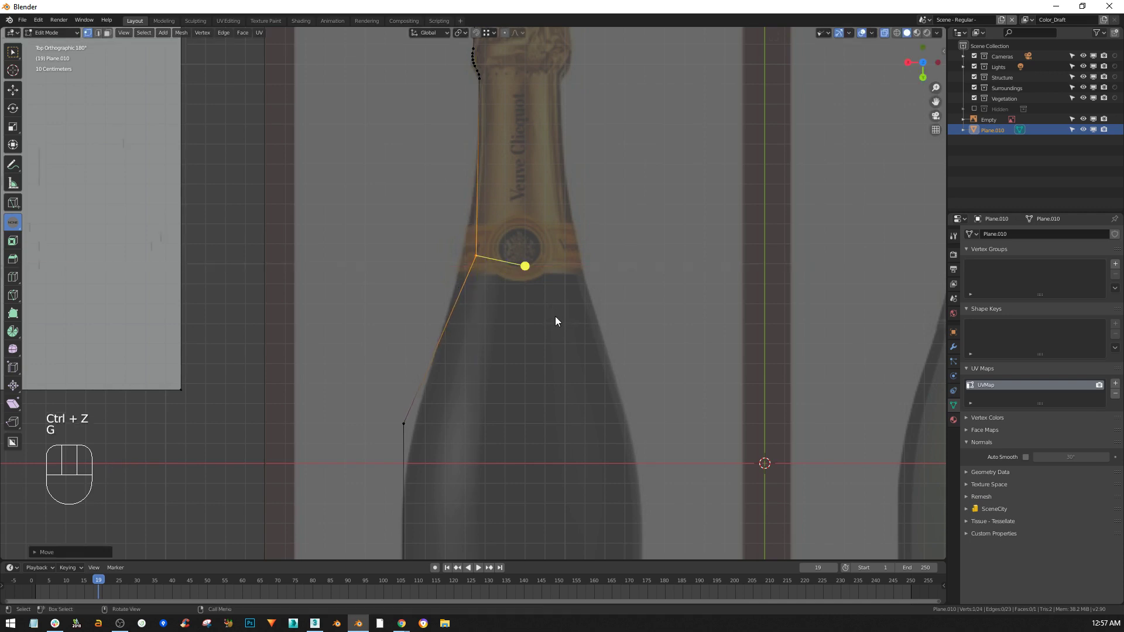
{"action": "key", "text": "shift+ctrl+b"}
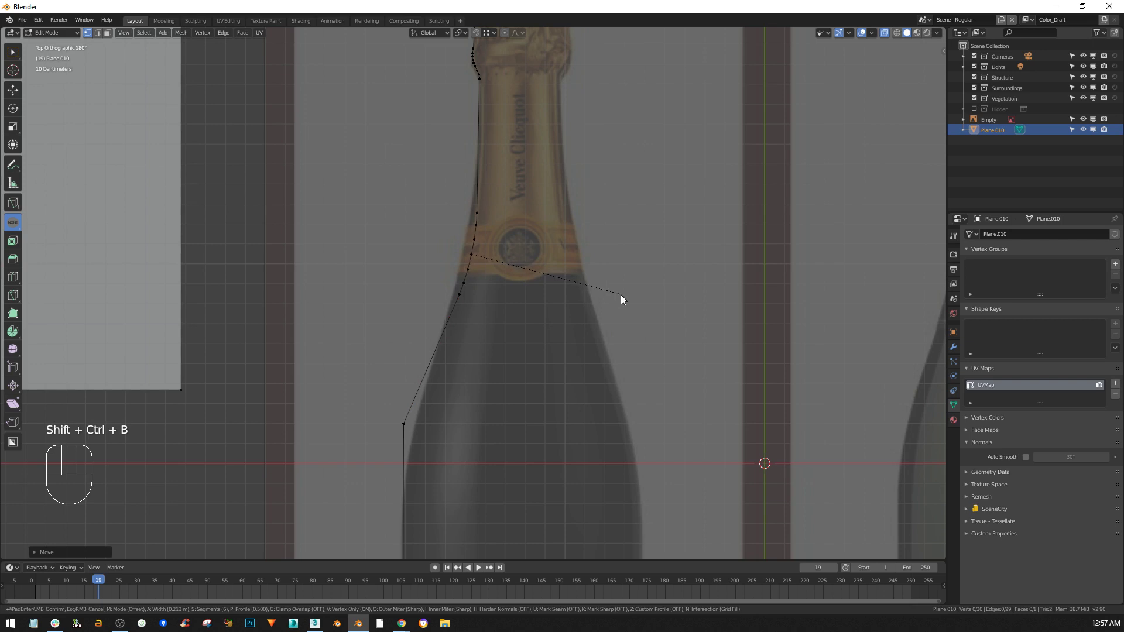
{"action": "left_click", "coordinate": [654, 312]}
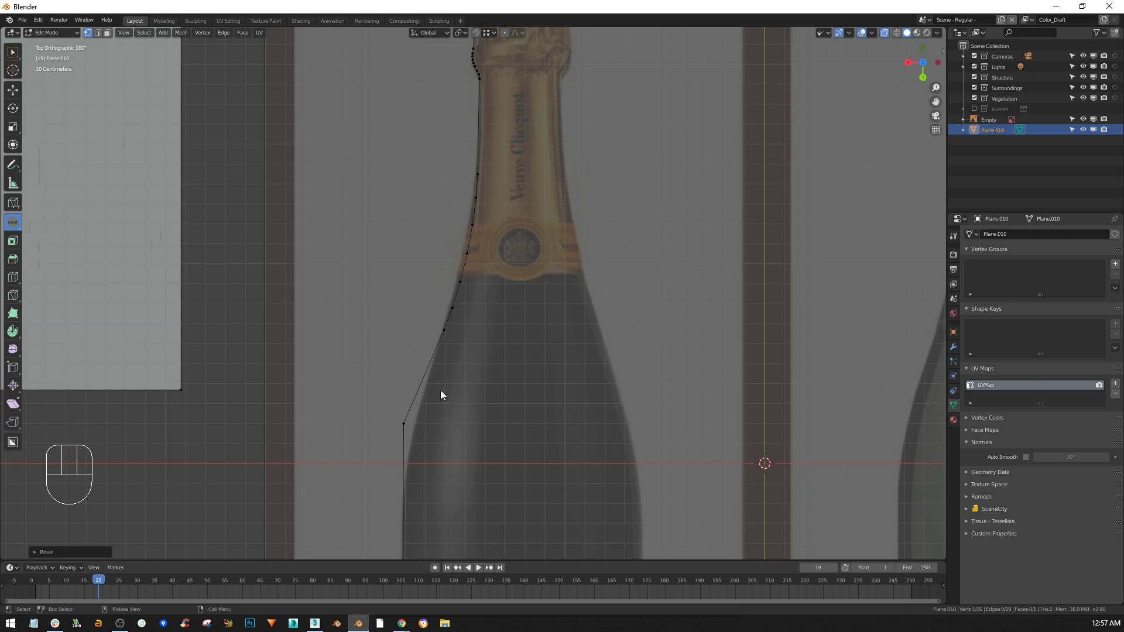
- Bevel the bottle's shoulder vertex with six segments to follow the curve into the body
{"action": "left_click", "coordinate": [411, 418]}
{"action": "middle_click_drag", "start_coordinate": [467, 374], "coordinate": [370, 236], "text": "shift"}
{"action": "scroll", "coordinate": [381, 246], "scroll_direction": "down", "scroll_amount": 1}
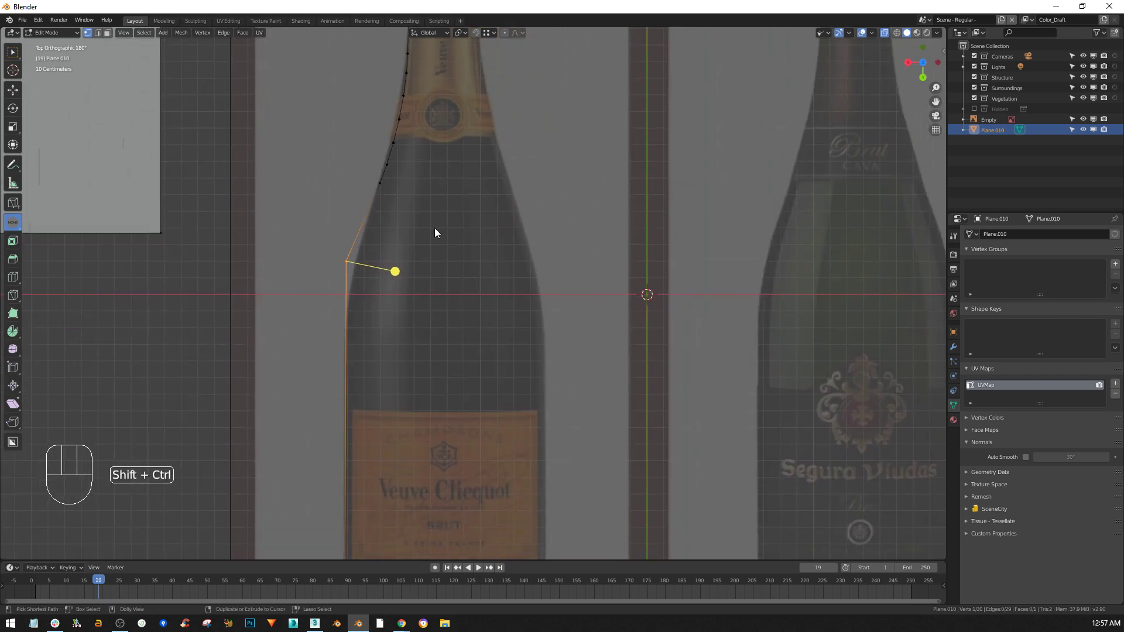
{"action": "key", "text": "shift+ctrl+b"}
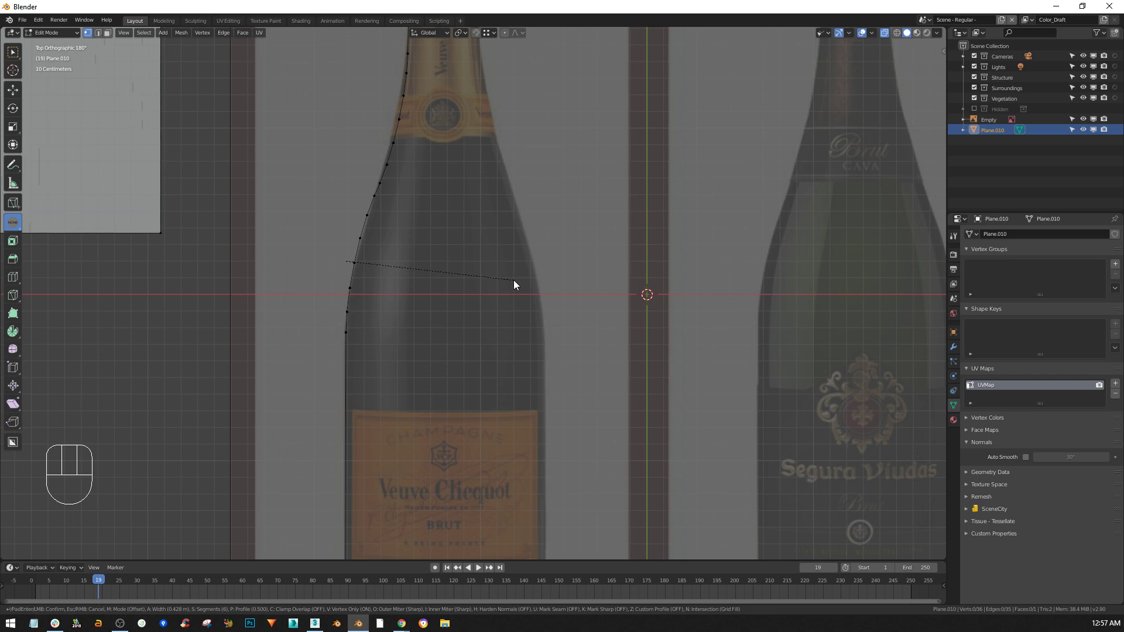
{"action": "left_click", "coordinate": [514, 285]}
- Examine the beveled profile against the bottle's left outline from the neck label down to the base
{"action": "scroll", "coordinate": [419, 212], "scroll_direction": "down", "scroll_amount": 3}
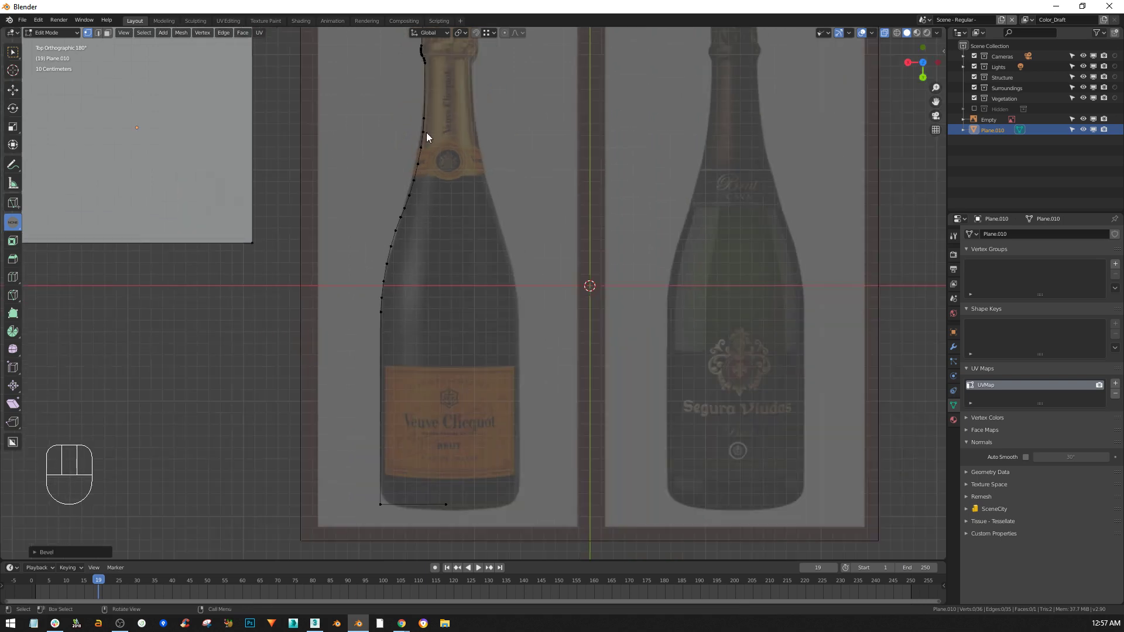
{"action": "middle_click_drag", "start_coordinate": [429, 99], "coordinate": [452, 157], "text": "shift"}
{"action": "scroll", "coordinate": [455, 87], "scroll_direction": "up", "scroll_amount": 2}
{"action": "left_click_drag", "start_coordinate": [463, 101], "coordinate": [363, 456]}
{"action": "middle_click_drag", "start_coordinate": [363, 457], "coordinate": [363, 227], "text": "shift"}
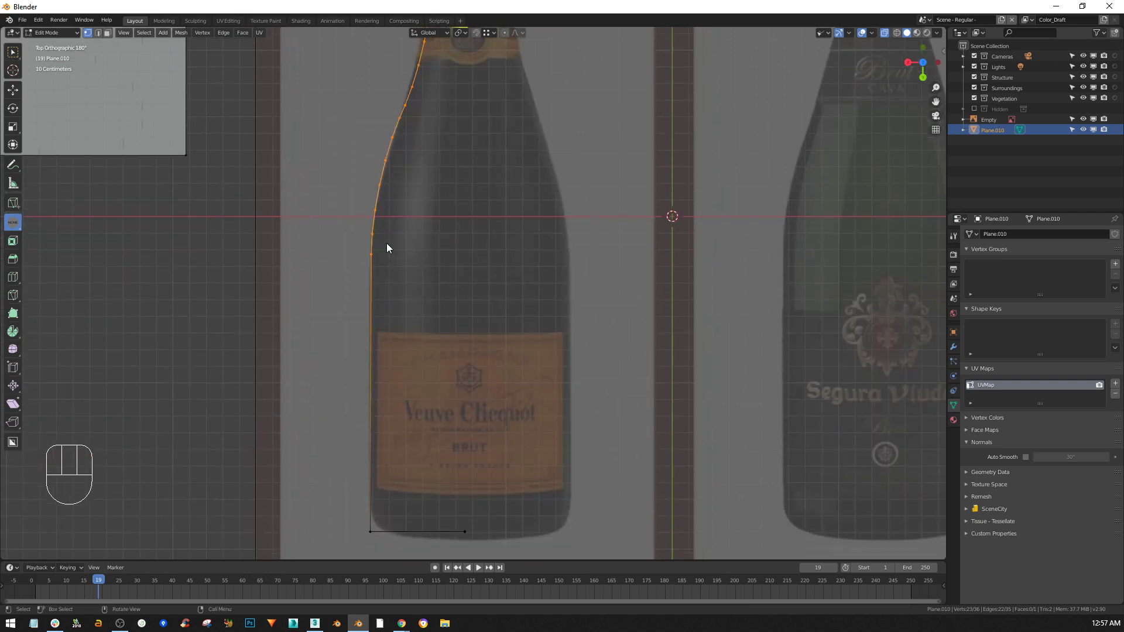
{"action": "middle_click_drag", "start_coordinate": [434, 131], "coordinate": [431, 387], "text": "shift"}
{"action": "scroll", "coordinate": [425, 375], "scroll_direction": "up", "scroll_amount": 4}
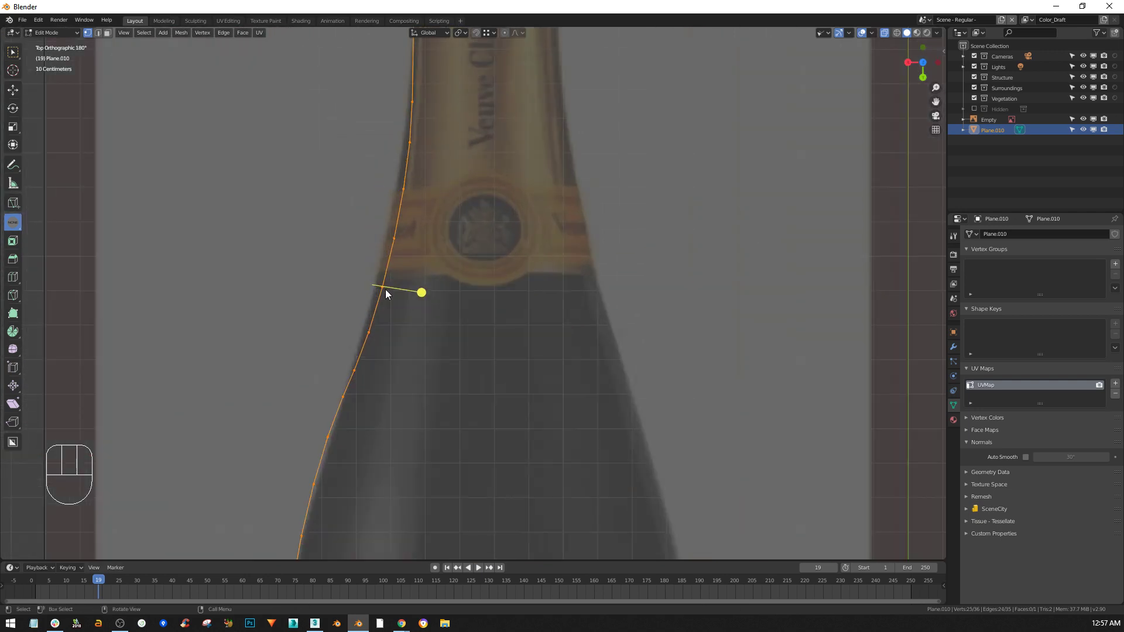
{"action": "scroll", "coordinate": [367, 343], "scroll_direction": "up", "scroll_amount": 1}
{"action": "middle_click_drag", "start_coordinate": [387, 341], "coordinate": [479, 318], "text": "shift"}
{"action": "middle_click_drag", "start_coordinate": [445, 409], "coordinate": [457, 304], "text": "shift"}
- Nudge the two vertices at the transition between the neck and shoulder curves slightly down along the bottle's outline
{"action": "left_click", "coordinate": [437, 316]}
{"action": "left_click", "coordinate": [408, 330]}
{"action": "middle_click_drag", "start_coordinate": [440, 373], "coordinate": [489, 245], "text": "shift"}
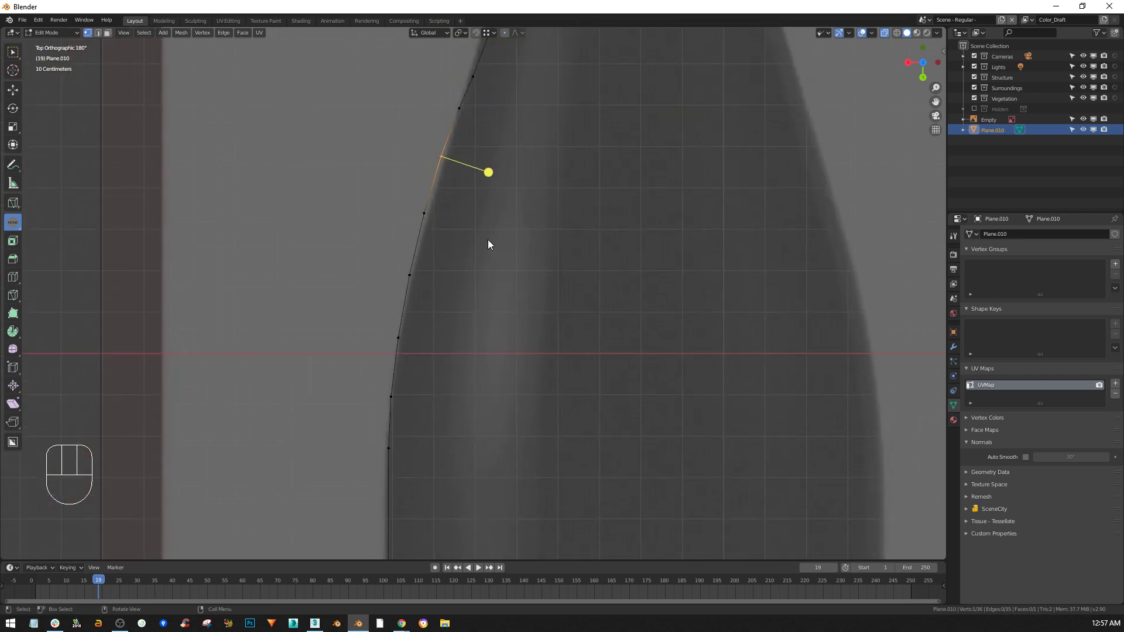
{"action": "key", "text": "g"}
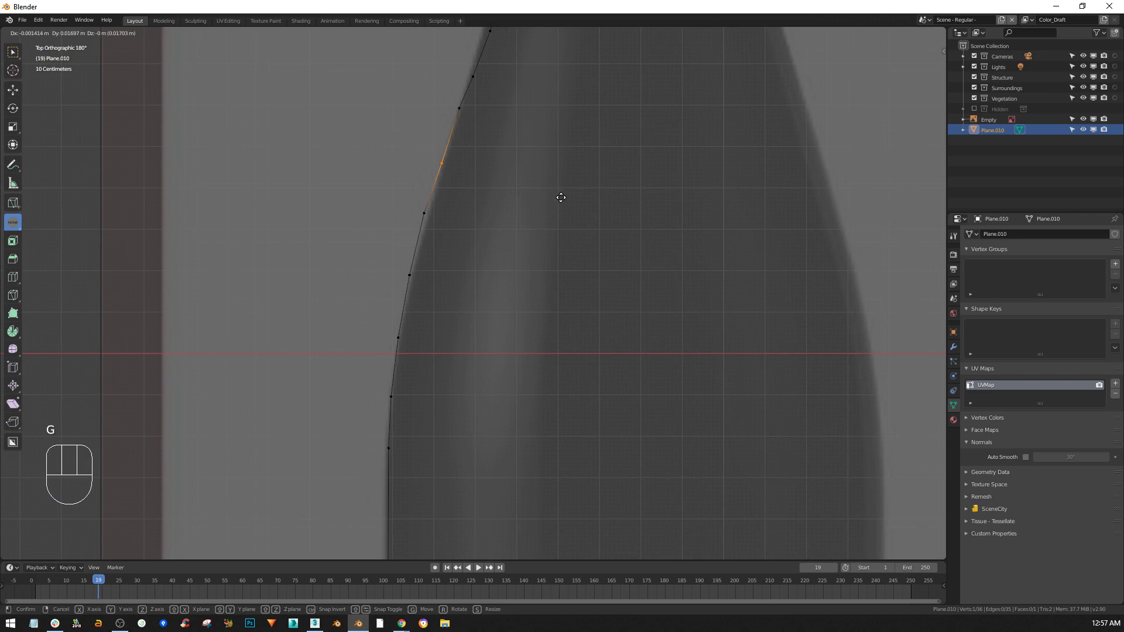
{"action": "left_click", "coordinate": [562, 198]}
{"action": "left_click", "coordinate": [460, 110]}
{"action": "key", "text": "g"}
{"action": "key", "text": "g"}
{"action": "left_click", "coordinate": [480, 130]}
- Adjust the next three vertices down the shoulder curve to even out their fit to the bottle's outline
{"action": "left_click", "coordinate": [427, 220]}
{"action": "key", "text": "g"}
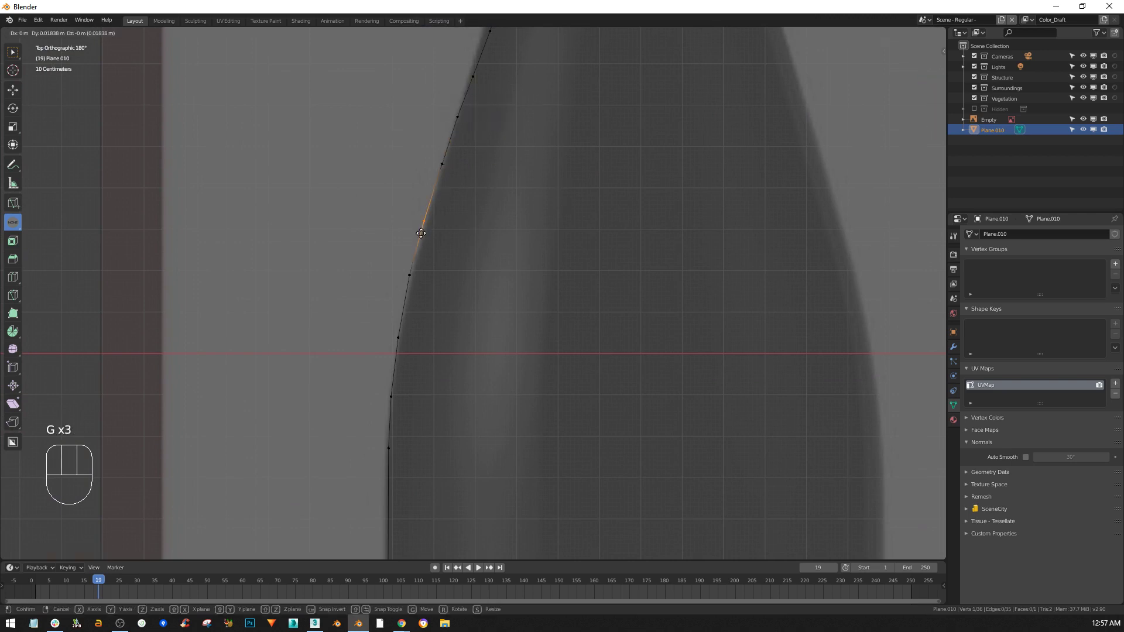
{"action": "left_click", "coordinate": [424, 233]}
{"action": "left_click", "coordinate": [402, 289]}
{"action": "key", "text": "g"}
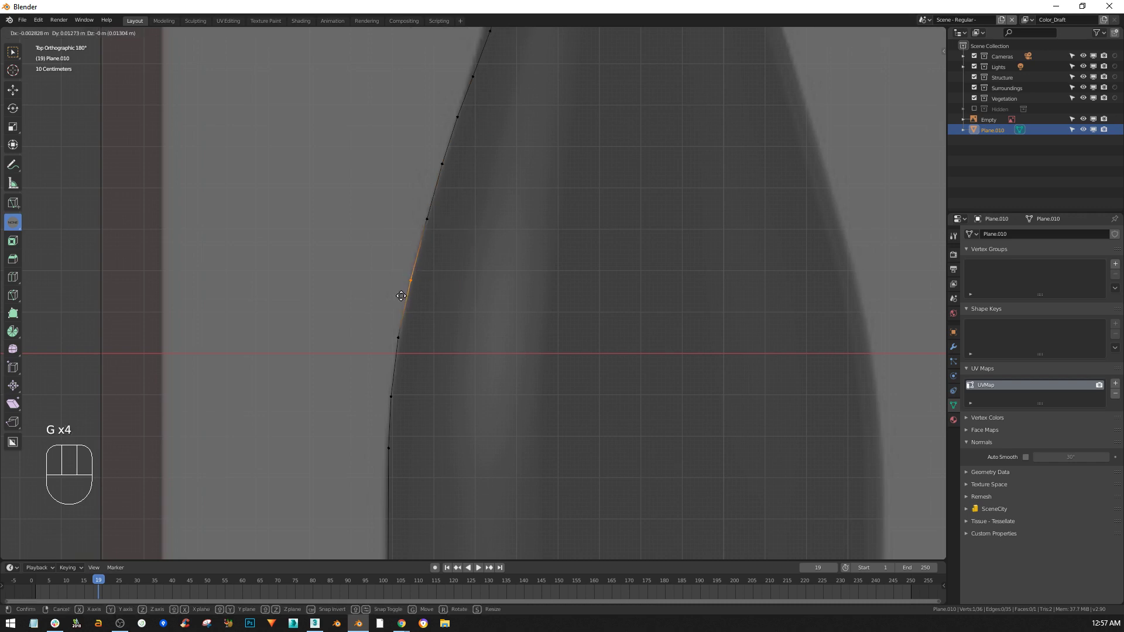
{"action": "left_click", "coordinate": [412, 324]}
{"action": "left_click", "coordinate": [397, 345]}
{"action": "key", "text": "g"}
- Reposition the two profile vertices just below the neck label onto the bottle's outline
{"action": "scroll", "coordinate": [462, 264], "scroll_direction": "down", "scroll_amount": 2}
{"action": "middle_click_drag", "start_coordinate": [487, 178], "coordinate": [455, 476], "text": "shift"}
{"action": "scroll", "coordinate": [460, 381], "scroll_direction": "up", "scroll_amount": 2}
{"action": "left_click_drag", "start_coordinate": [458, 395], "coordinate": [457, 404]}
{"action": "key", "text": "g"}
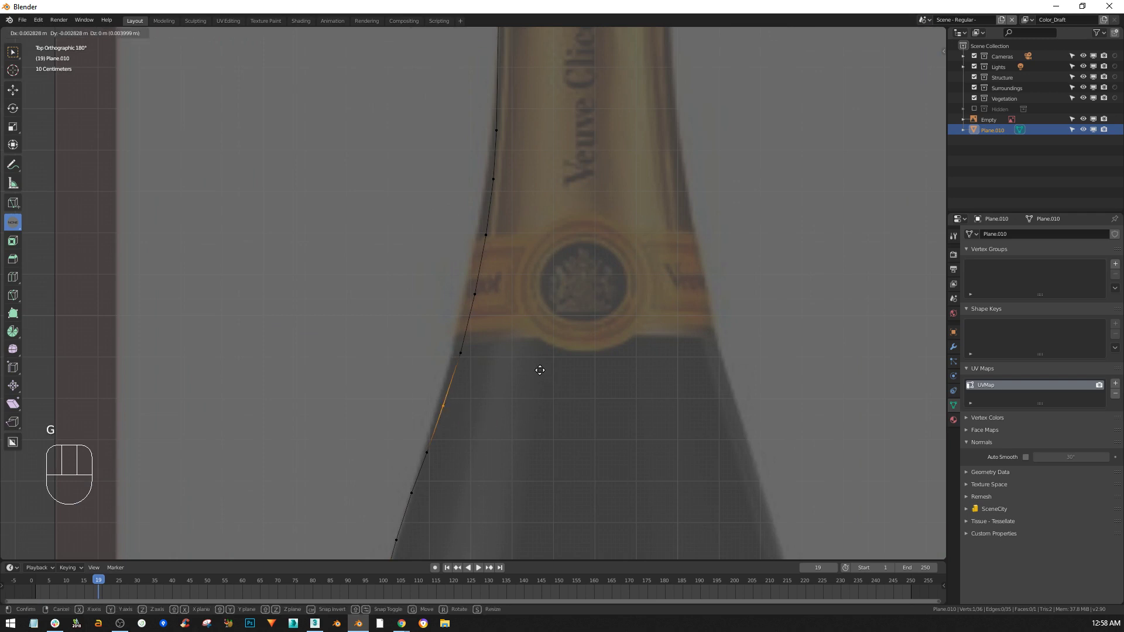
{"action": "left_click", "coordinate": [538, 370]}
{"action": "left_click", "coordinate": [449, 363]}
{"action": "key", "text": "g"}
{"action": "left_click", "coordinate": [526, 304]}
- Move the two profile vertices beside the neck label onto the bottle's outline
{"action": "left_click_drag", "start_coordinate": [502, 274], "coordinate": [469, 312]}
{"action": "key", "text": "g"}
{"action": "left_click", "coordinate": [513, 262]}
{"action": "left_click_drag", "start_coordinate": [510, 212], "coordinate": [472, 250]}
{"action": "key", "text": "g"}
{"action": "left_click", "coordinate": [566, 176]}
- Move the two profile vertices on the neck just above the label onto the bottle's outline
{"action": "left_click_drag", "start_coordinate": [529, 157], "coordinate": [493, 182]}
{"action": "key", "text": "g"}
{"action": "left_click", "coordinate": [536, 151]}
{"action": "left_click_drag", "start_coordinate": [521, 110], "coordinate": [485, 139]}
{"action": "key", "text": "g"}
{"action": "left_click", "coordinate": [514, 106]}
- Bevel the profile's bottom corner vertex into a rounded curve matching the bottle's base
{"action": "scroll", "coordinate": [522, 146], "scroll_direction": "down", "scroll_amount": 6}
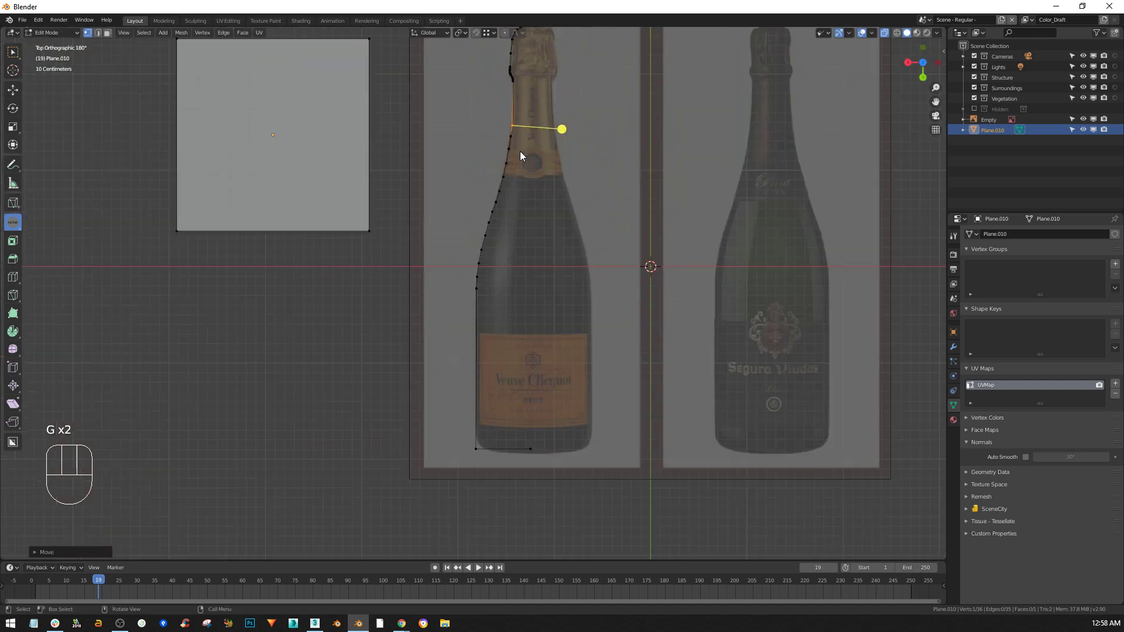
{"action": "scroll", "coordinate": [527, 187], "scroll_direction": "up", "scroll_amount": 6}
{"action": "scroll", "coordinate": [527, 228], "scroll_direction": "down", "scroll_amount": 3}
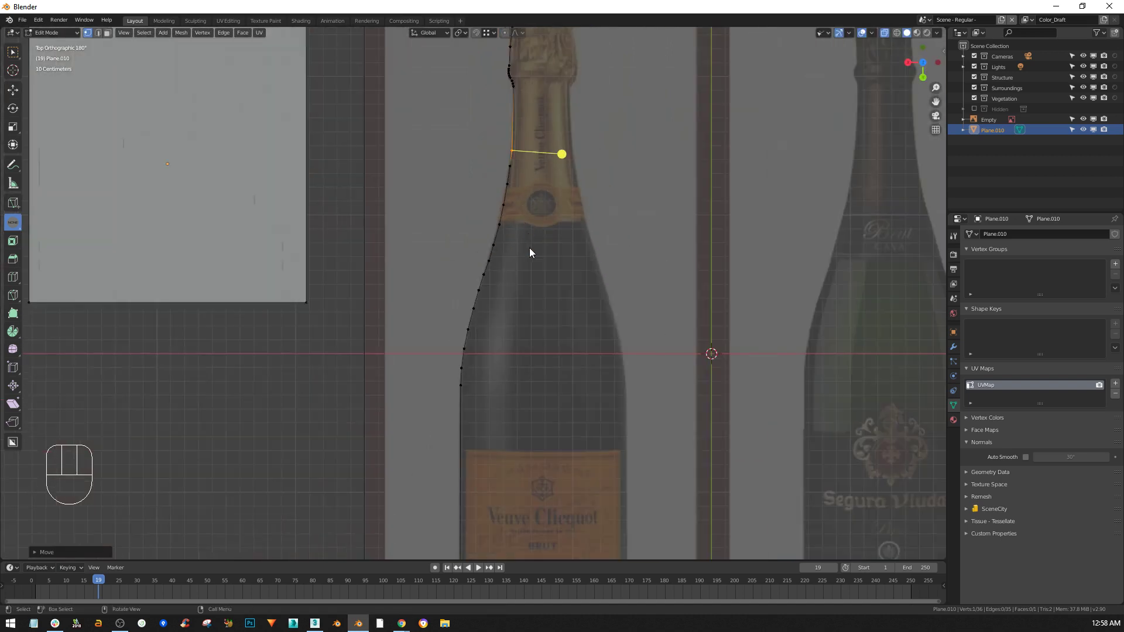
{"action": "scroll", "coordinate": [490, 297], "scroll_direction": "up", "scroll_amount": 4}
{"action": "scroll", "coordinate": [483, 355], "scroll_direction": "down", "scroll_amount": 4}
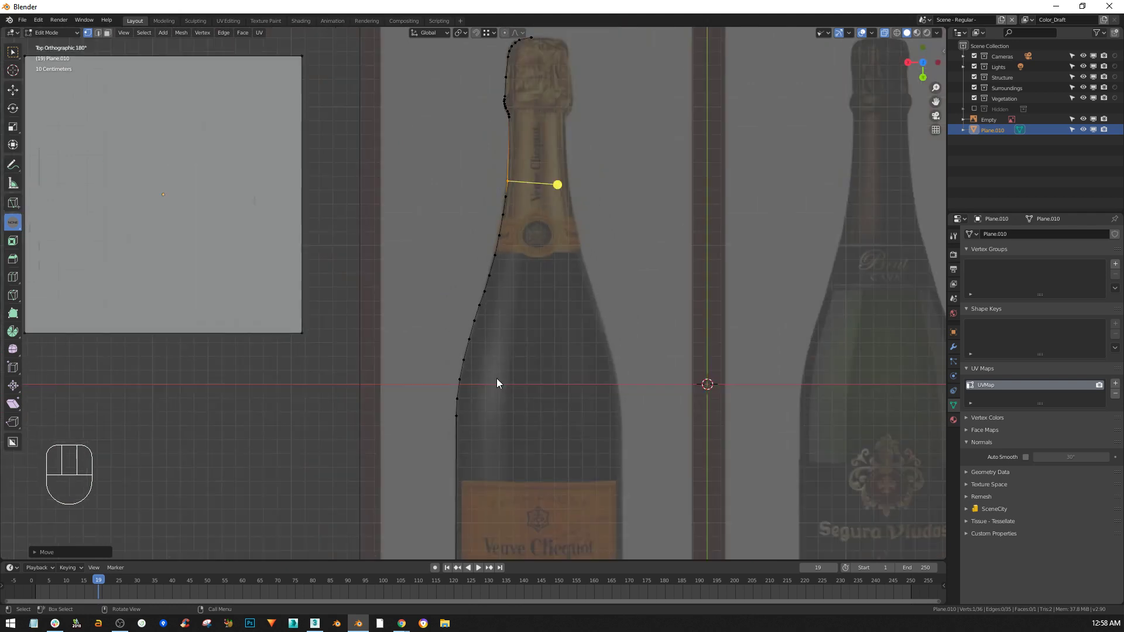
{"action": "middle_click_drag", "start_coordinate": [497, 378], "coordinate": [454, 66], "text": "shift"}
{"action": "left_click_drag", "start_coordinate": [424, 300], "coordinate": [390, 361]}
{"action": "key", "text": "shift+ctrl"}
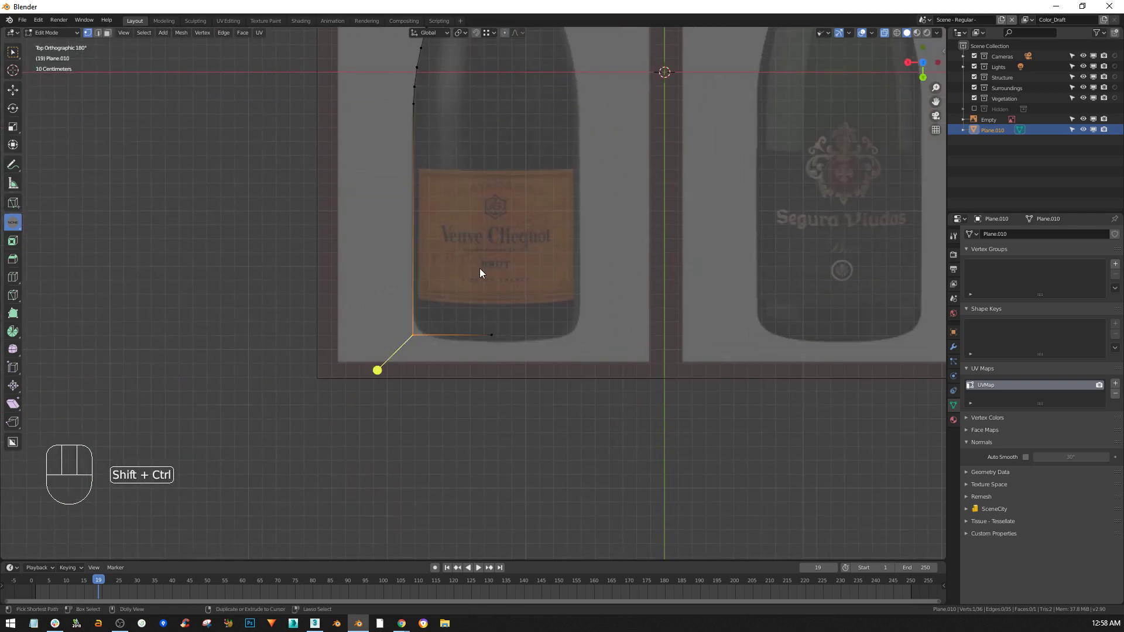
{"action": "left_click", "coordinate": [529, 290]}
{"action": "scroll", "coordinate": [502, 343], "scroll_direction": "down", "scroll_amount": 3}
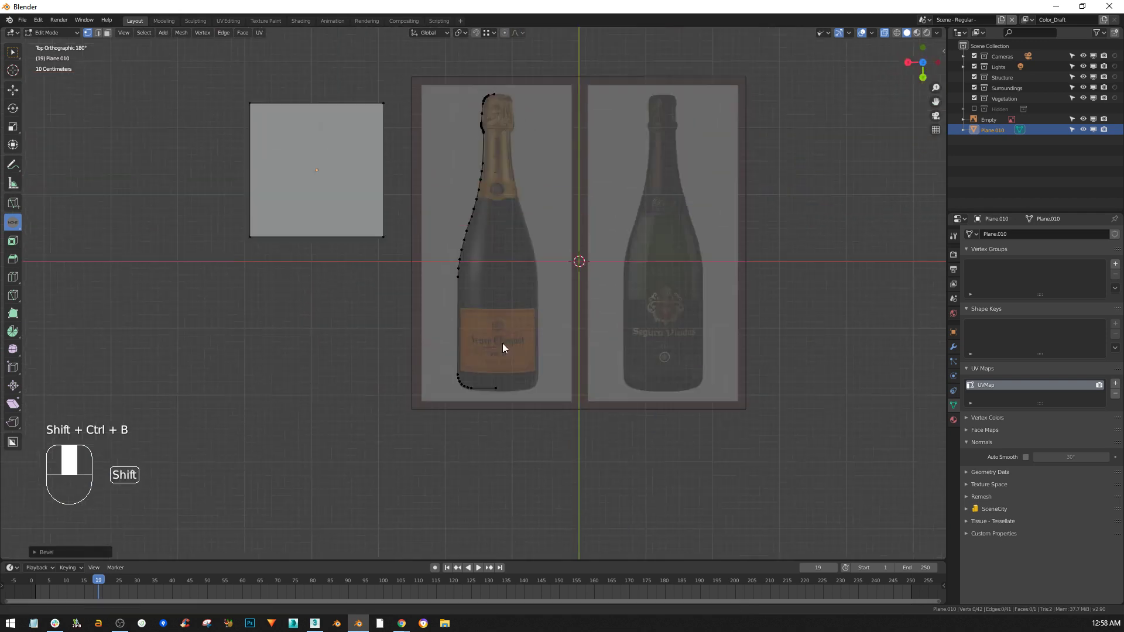
{"action": "scroll", "coordinate": [483, 145], "scroll_direction": "up", "scroll_amount": 5}
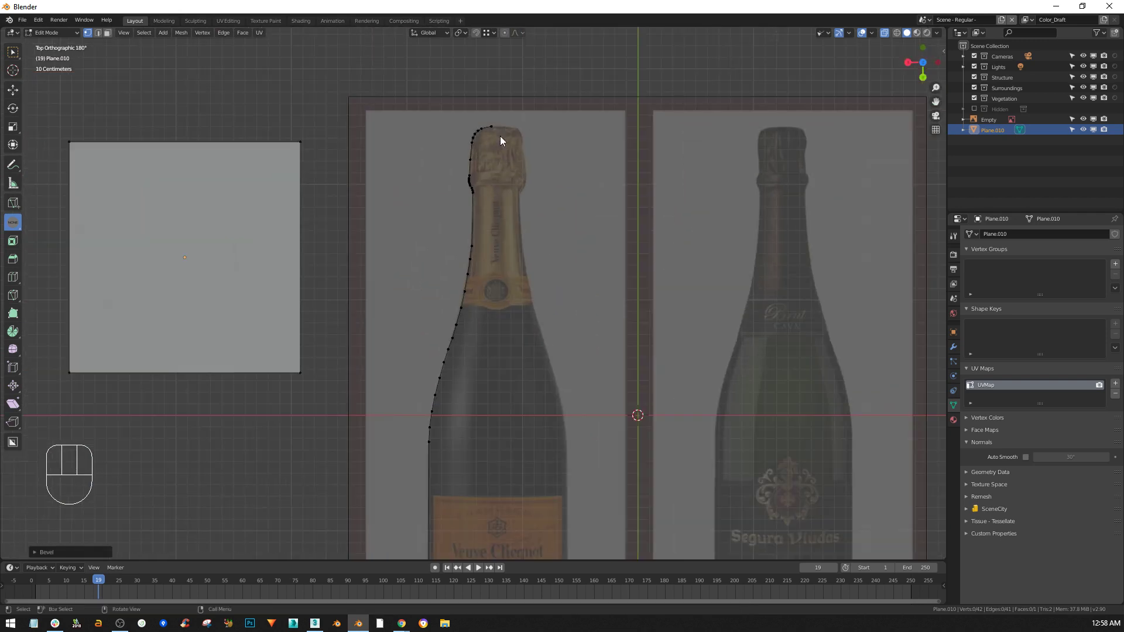
- Select the profile's top end vertex and align it with the bottom end vertex using snapping
{"action": "left_click", "coordinate": [487, 140]}
{"action": "key", "text": "e"}
{"action": "scroll", "coordinate": [497, 183], "scroll_direction": "down", "scroll_amount": 4}
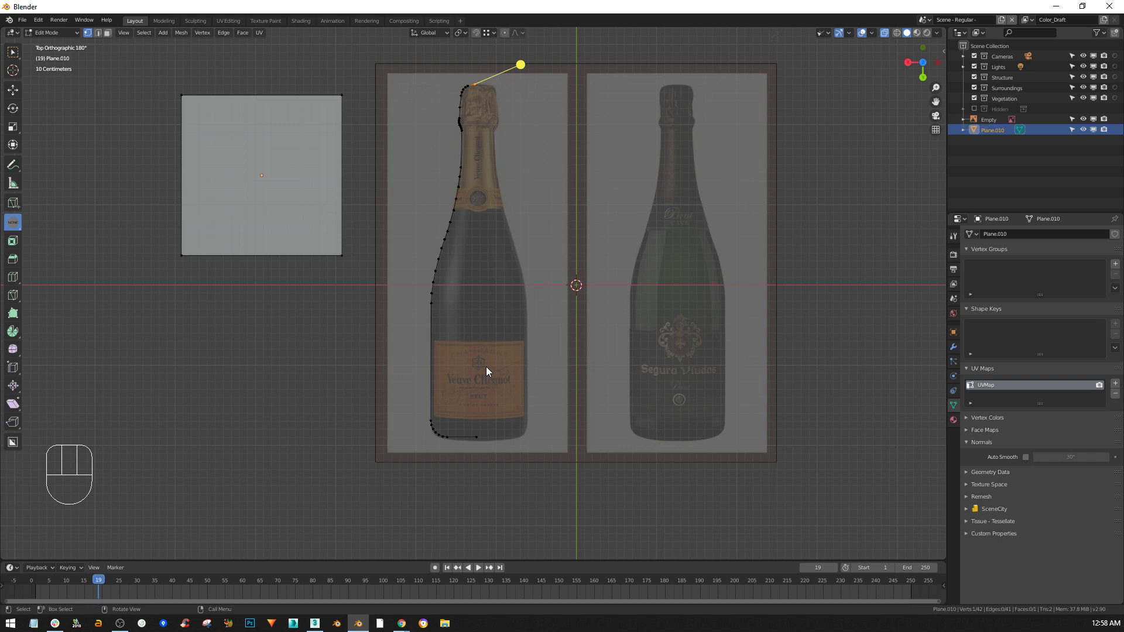
{"action": "key", "text": "shift+Tab"}
{"action": "left_click", "coordinate": [494, 33]}
{"action": "key", "text": "g"}
{"action": "left_click", "coordinate": [494, 356]}
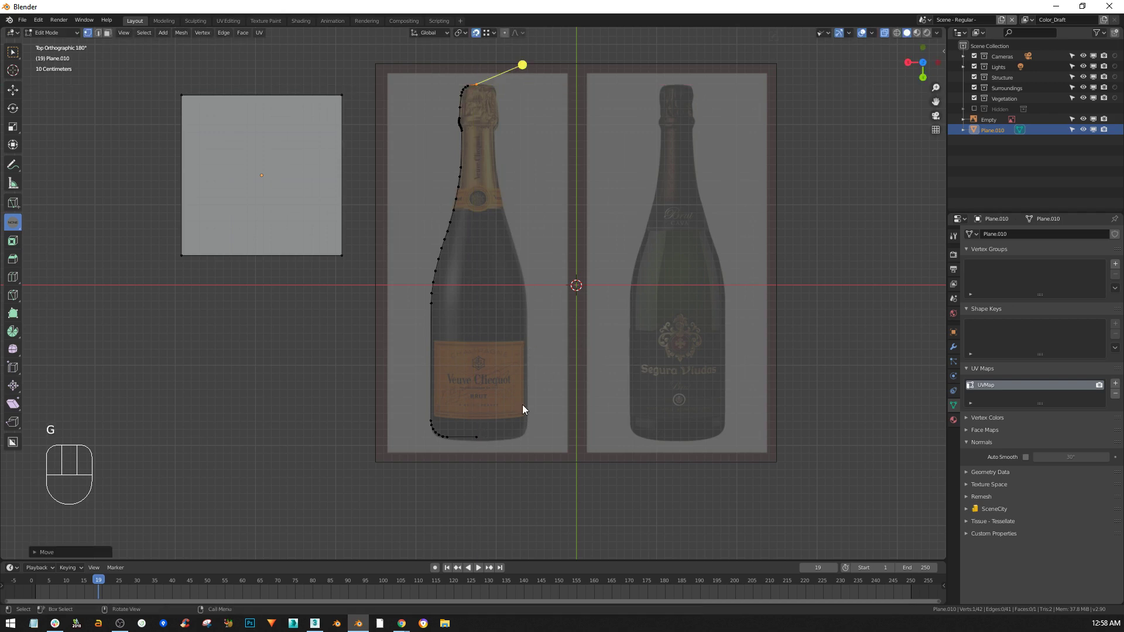
{"action": "middle_click_drag", "start_coordinate": [503, 346], "coordinate": [500, 370], "text": "shift"}
{"action": "scroll", "coordinate": [490, 434], "scroll_direction": "up", "scroll_amount": 2}
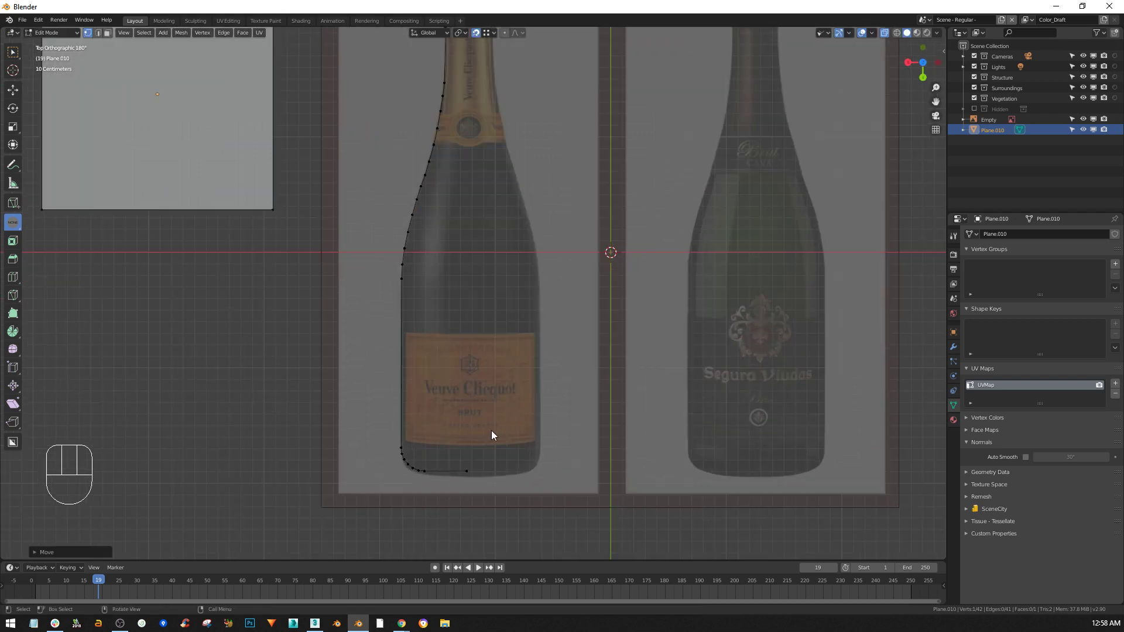
- Delete the leftover square plane's vertices beside the reference image, keeping only the bottle's half profile
{"action": "key", "text": "Tab"}
{"action": "middle_click_drag", "start_coordinate": [535, 347], "coordinate": [535, 374], "text": "shift"}
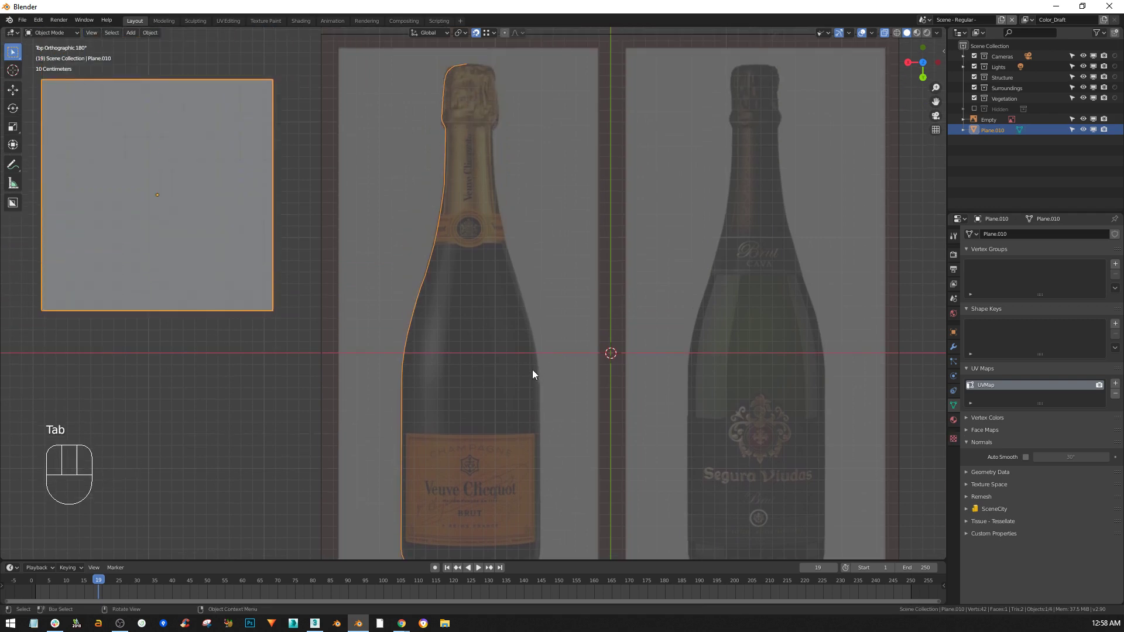
{"action": "scroll", "coordinate": [469, 340], "scroll_direction": "down", "scroll_amount": 2}
{"action": "key", "text": "Tab"}
{"action": "left_click_drag", "start_coordinate": [373, 93], "coordinate": [93, 466]}
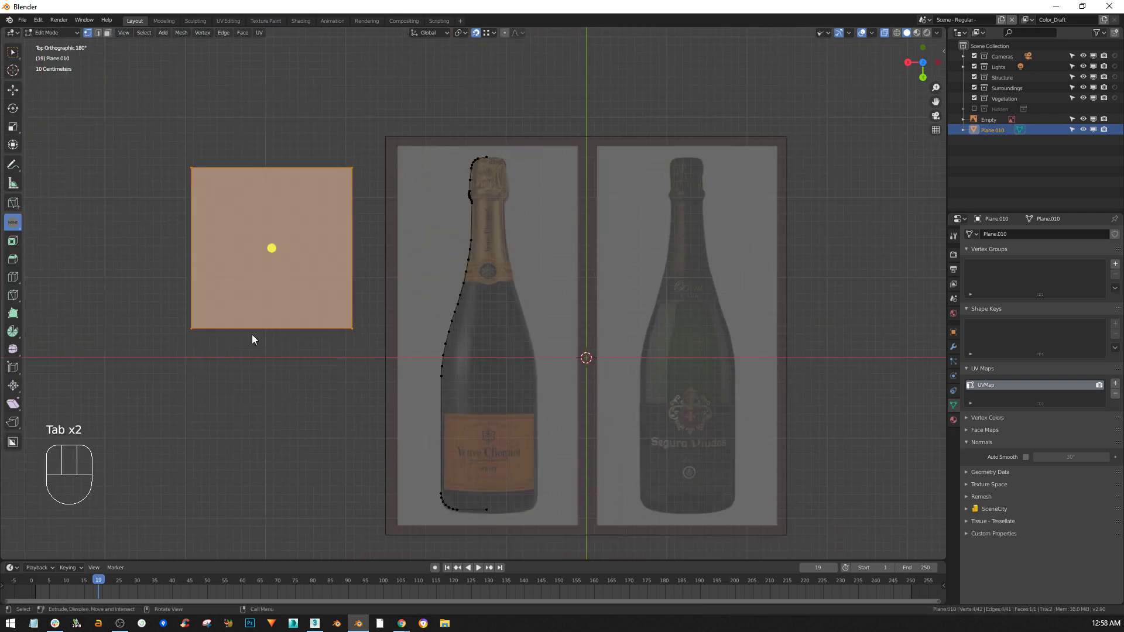
{"action": "key", "text": "x"}
{"action": "left_click", "coordinate": [242, 358]}
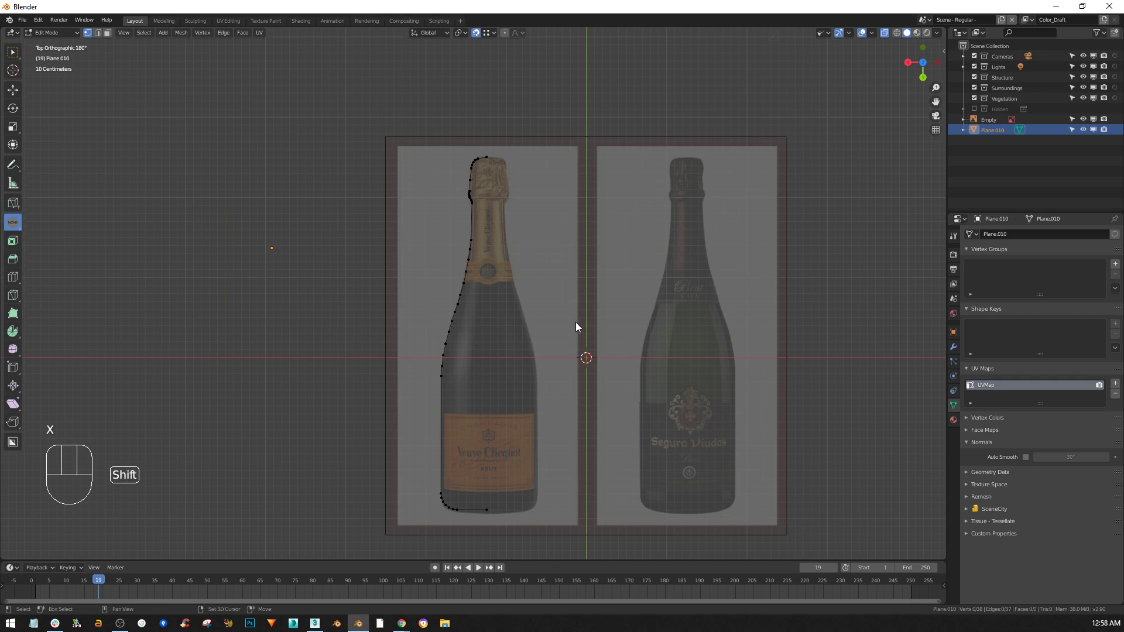
- Switch to 3ds Max and shift the vase's Lathe axis along X to narrow the revolved shape
{"action": "middle_click_drag", "start_coordinate": [579, 325], "coordinate": [520, 273], "text": "shift"}
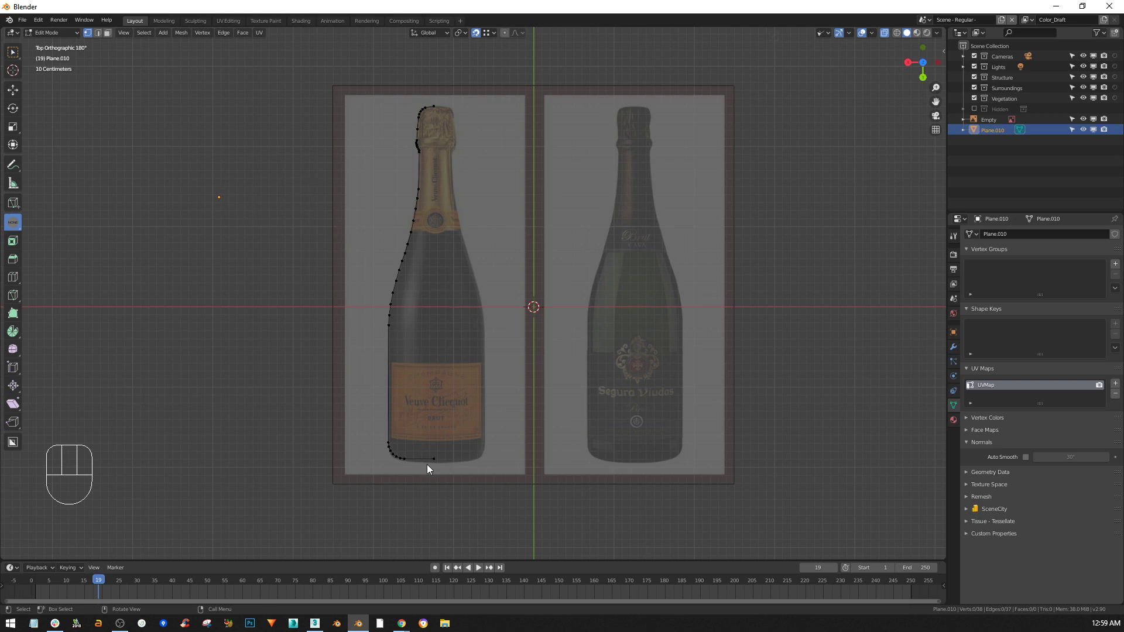
{"action": "left_click", "coordinate": [315, 624]}
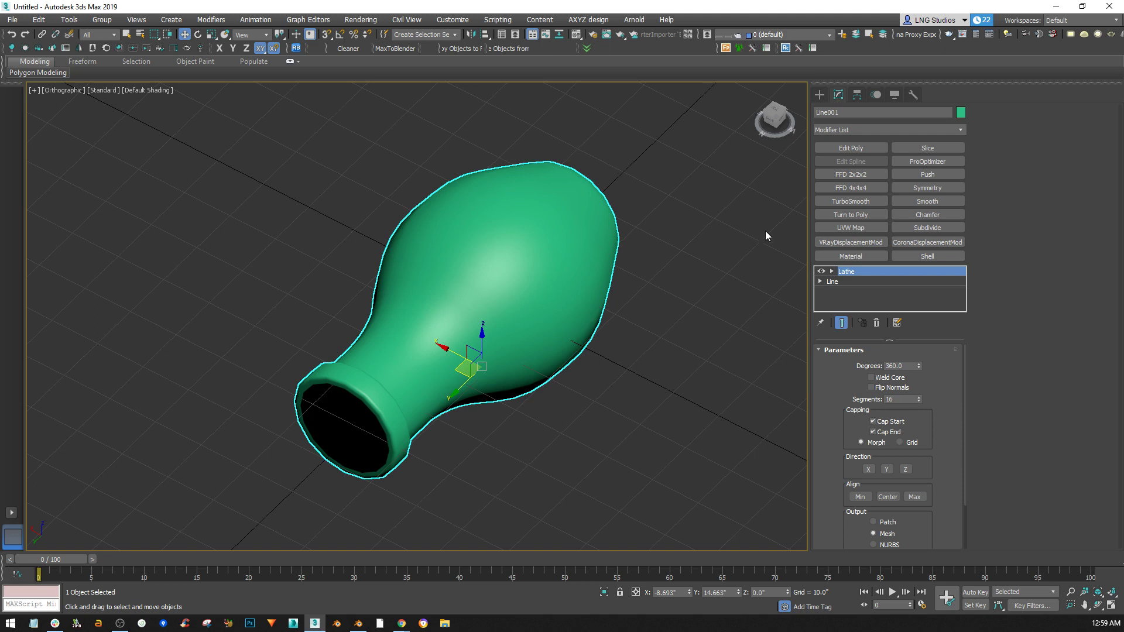
{"action": "left_click", "coordinate": [832, 271]}
{"action": "left_click", "coordinate": [850, 281]}
{"action": "middle_click_drag", "start_coordinate": [434, 271], "coordinate": [598, 283]}
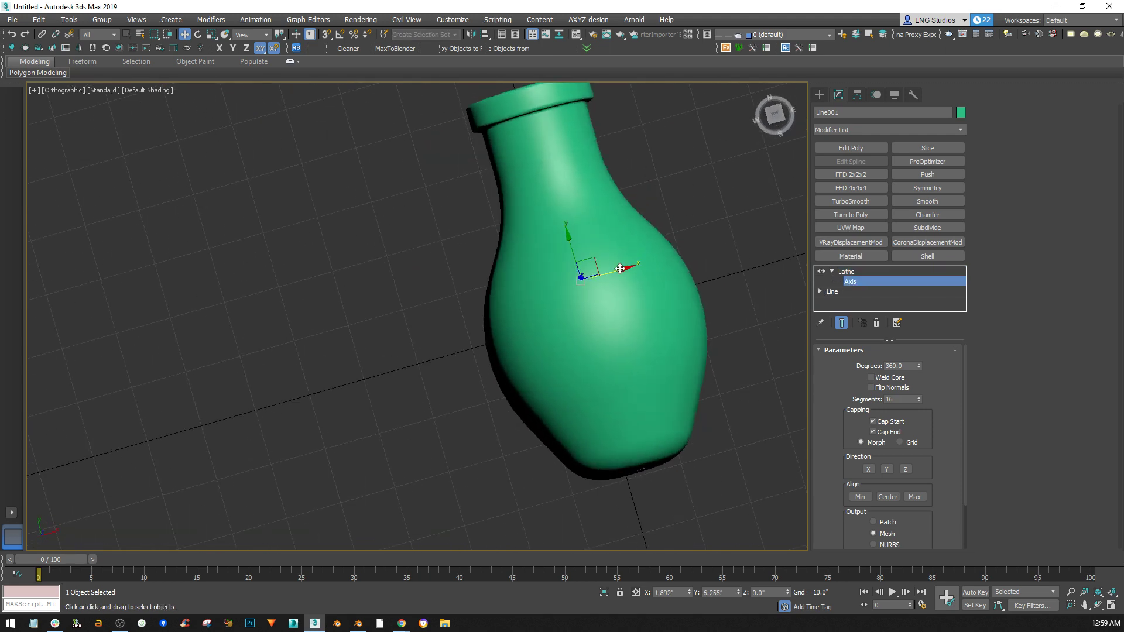
{"action": "mouse_move", "coordinate": [554, 278]}
{"action": "left_mouse_down"}
{"action": "mouse_move", "coordinate": [604, 247]}
{"action": "mouse_move", "coordinate": [529, 286]}
{"action": "mouse_move", "coordinate": [567, 275]}
{"action": "left_mouse_up"}
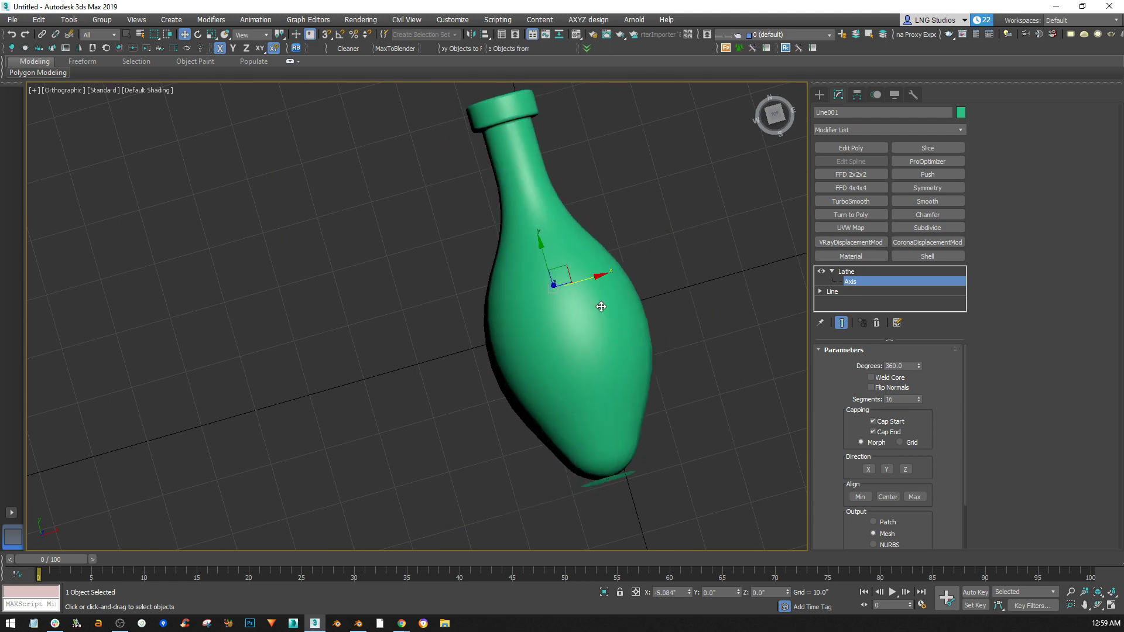
{"action": "middle_click_drag", "start_coordinate": [656, 278], "coordinate": [637, 298], "text": "alt"}
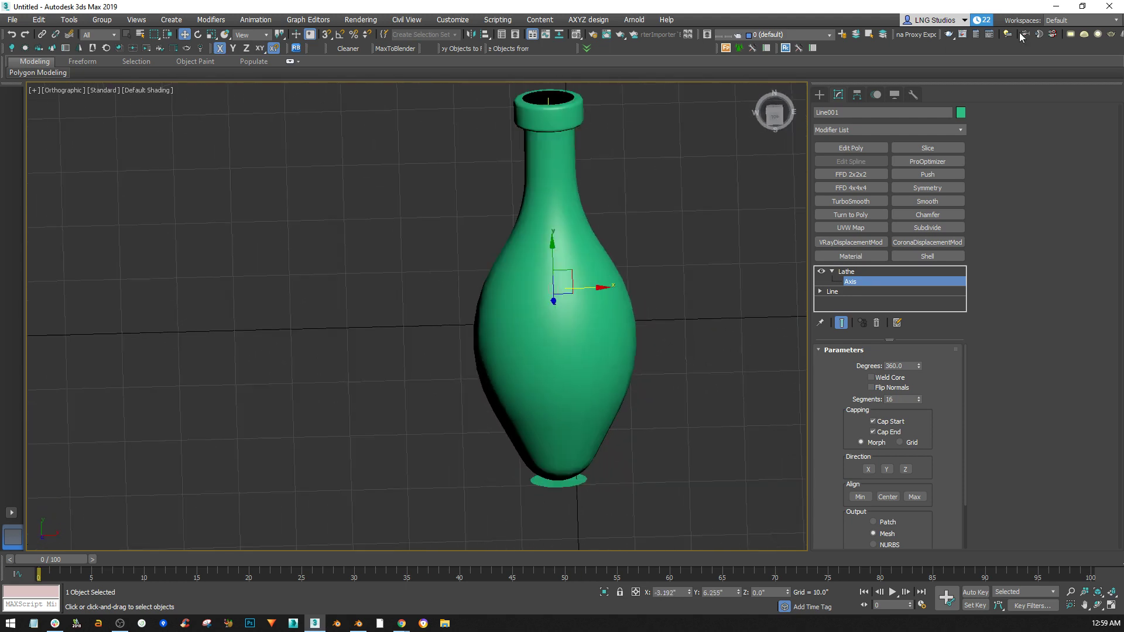
- Return to Blender and add a Screw modifier to the bottle's half profile
{"action": "left_click", "coordinate": [1060, 7]}
{"action": "middle_click_drag", "start_coordinate": [210, 215], "coordinate": [287, 239], "text": "shift"}
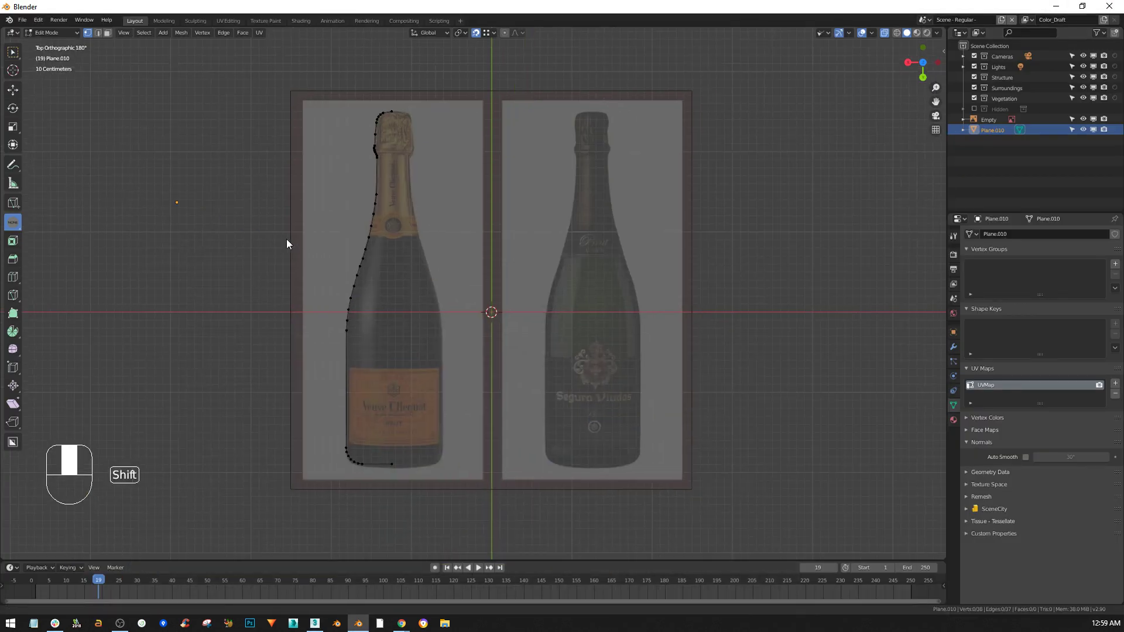
{"action": "left_click", "coordinate": [955, 347]}
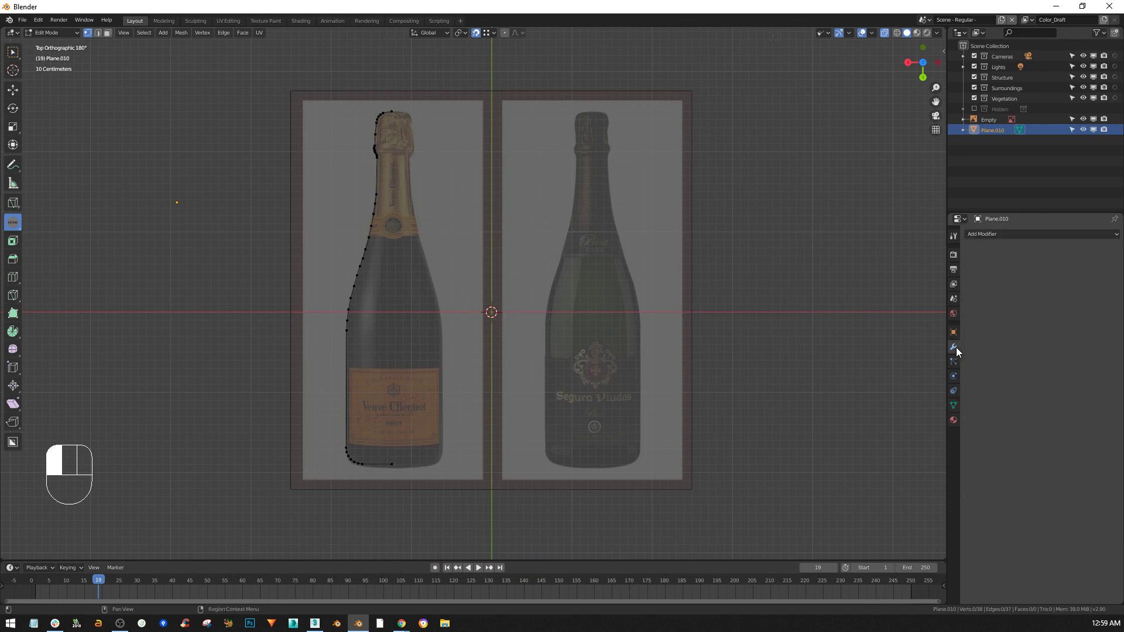
{"action": "left_click", "coordinate": [1024, 234]}
{"action": "left_click", "coordinate": [1033, 229]}
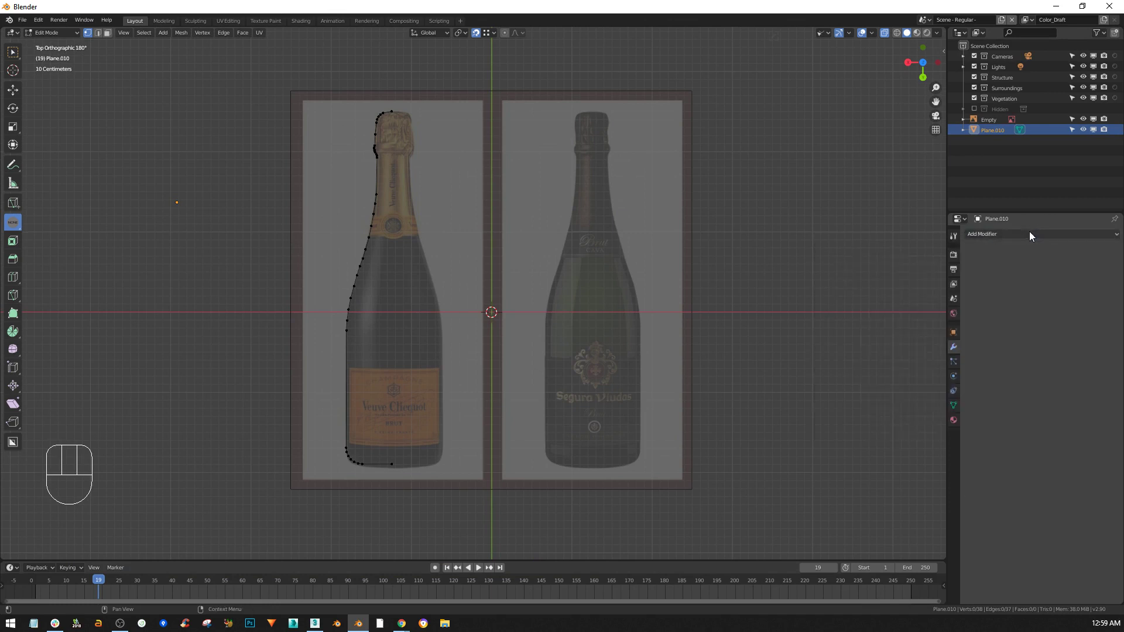
{"action": "left_click", "coordinate": [1030, 232]}
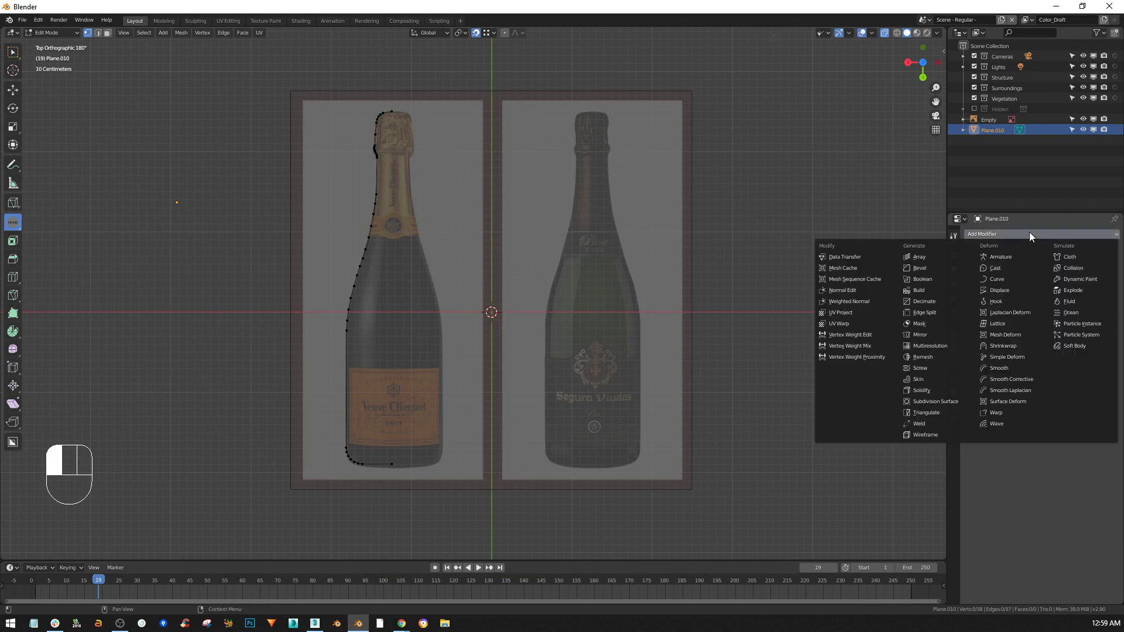
{"action": "left_click", "coordinate": [931, 368]}
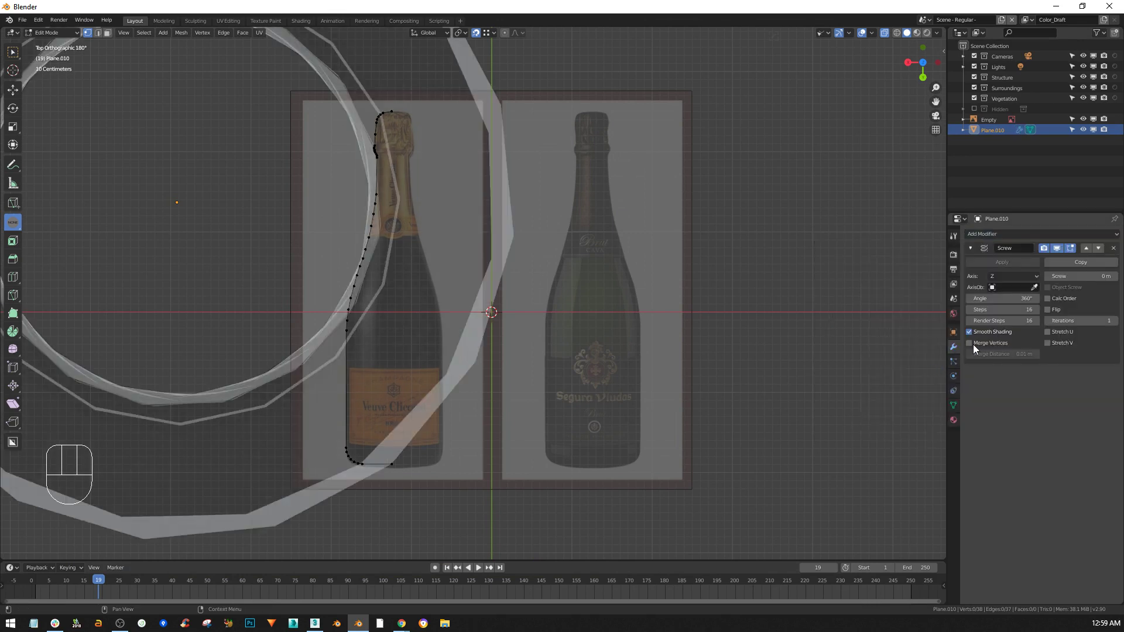
- Turn off X-ray display and set the Screw modifier's axis to Y
{"action": "key", "text": "alt+z"}
{"action": "middle_click_drag", "start_coordinate": [422, 231], "coordinate": [556, 351], "text": "shift"}
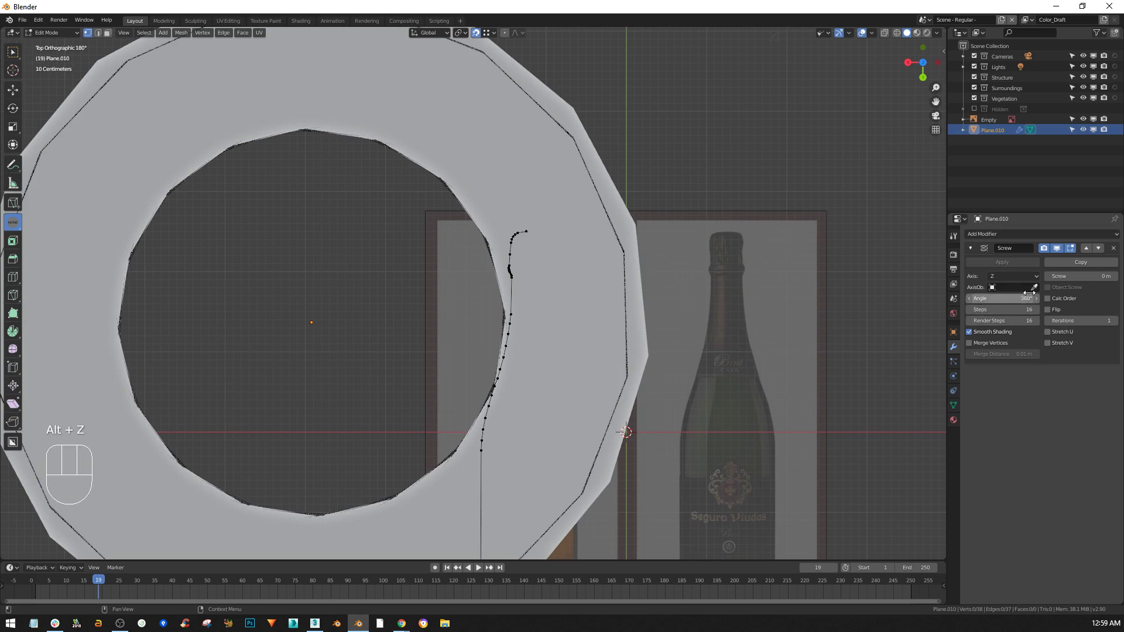
{"action": "left_click", "coordinate": [1011, 277]}
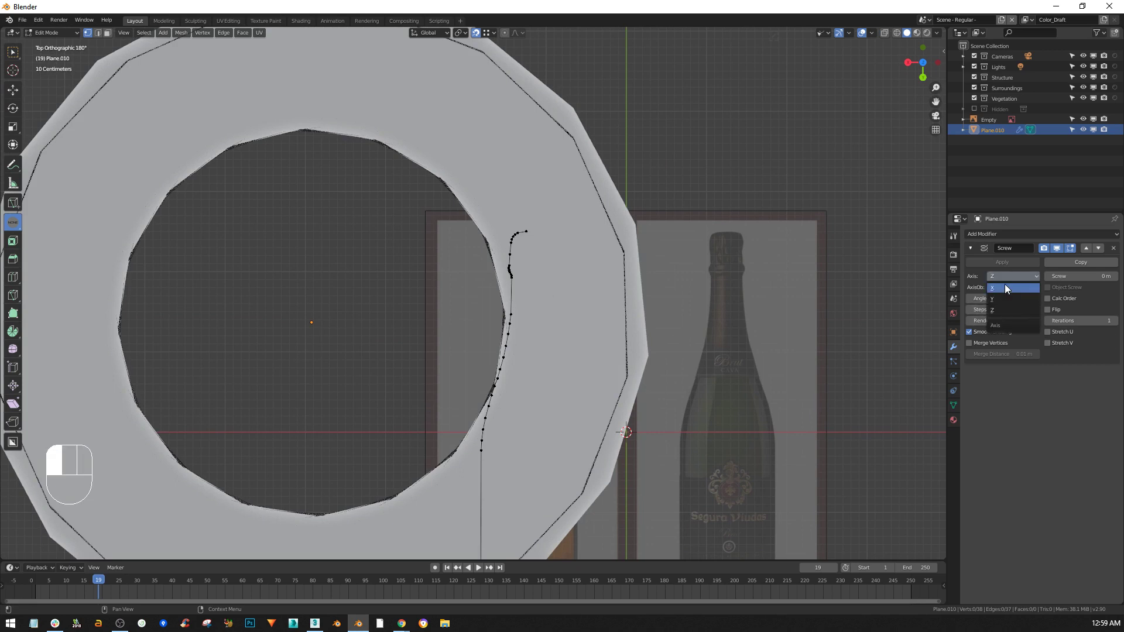
{"action": "left_click", "coordinate": [1010, 289]}
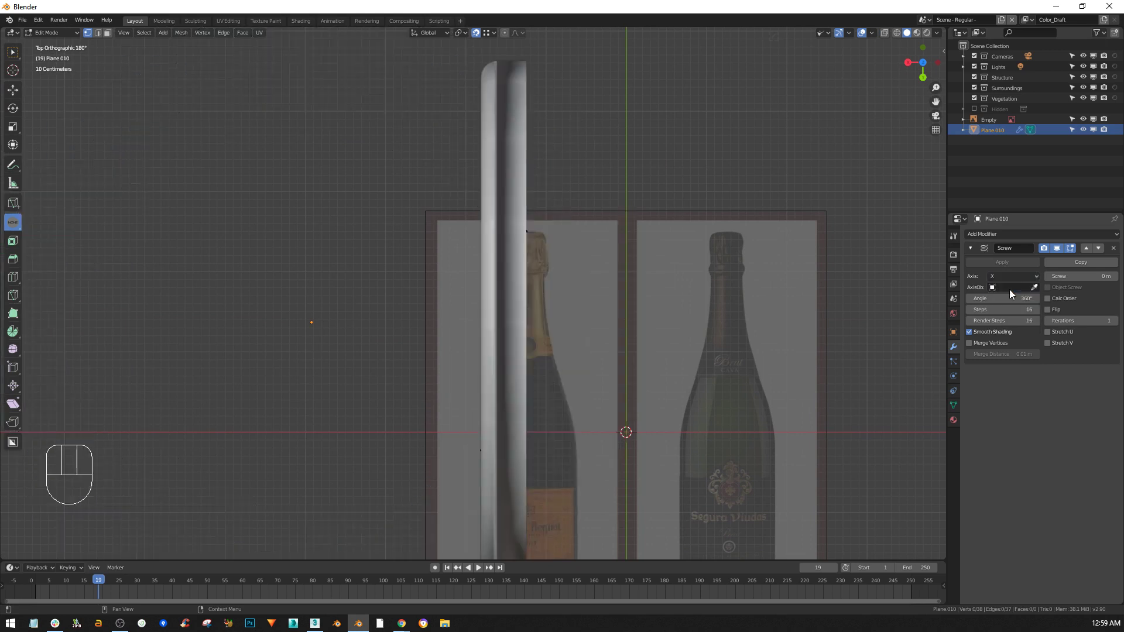
{"action": "left_click", "coordinate": [1018, 275]}
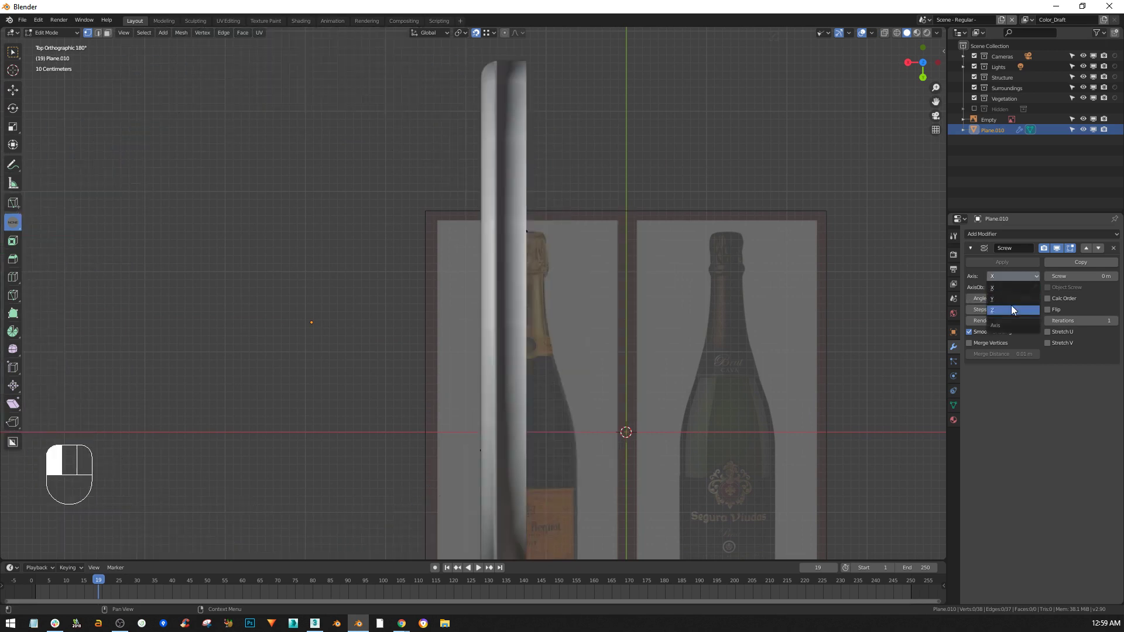
{"action": "left_click", "coordinate": [1011, 298]}
{"action": "scroll", "coordinate": [580, 294], "scroll_direction": "down", "scroll_amount": 3}
{"action": "middle_click_drag", "start_coordinate": [580, 294], "coordinate": [455, 243], "text": "shift"}
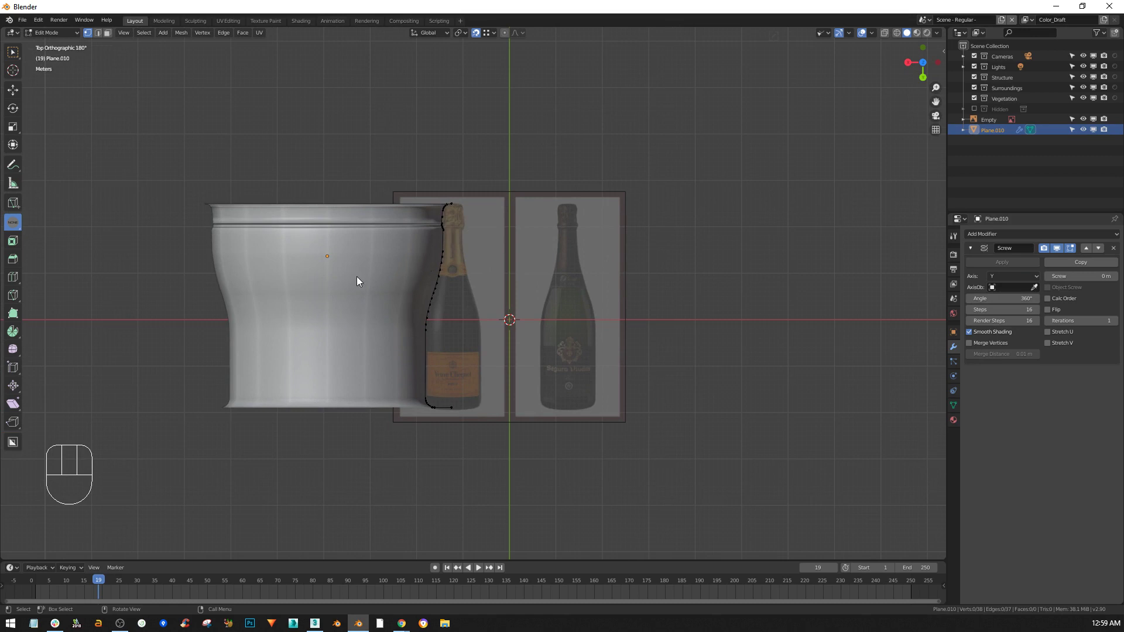
- In Object Mode, move only the profile's origin along X to the reference bottle's centre line
{"action": "key", "text": "Tab"}
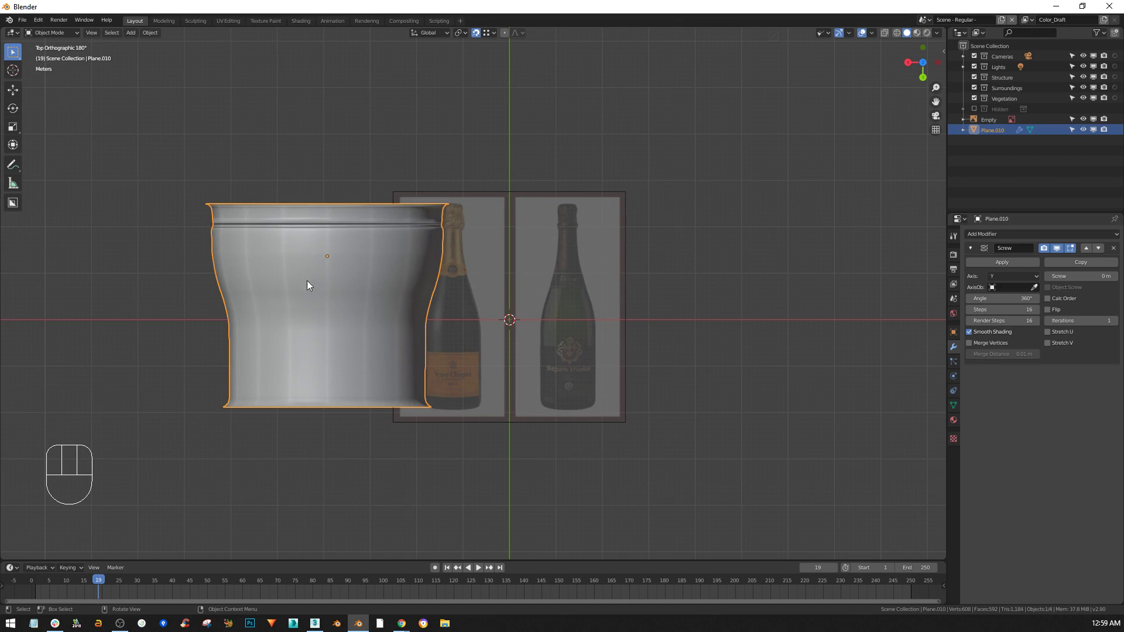
{"action": "mouse_move", "coordinate": [342, 262]}
{"action": "middle_mouse_down"}
{"action": "mouse_move", "coordinate": [336, 284]}
{"action": "mouse_move", "coordinate": [336, 268]}
{"action": "middle_mouse_up"}
{"action": "key", "text": "Tab"}
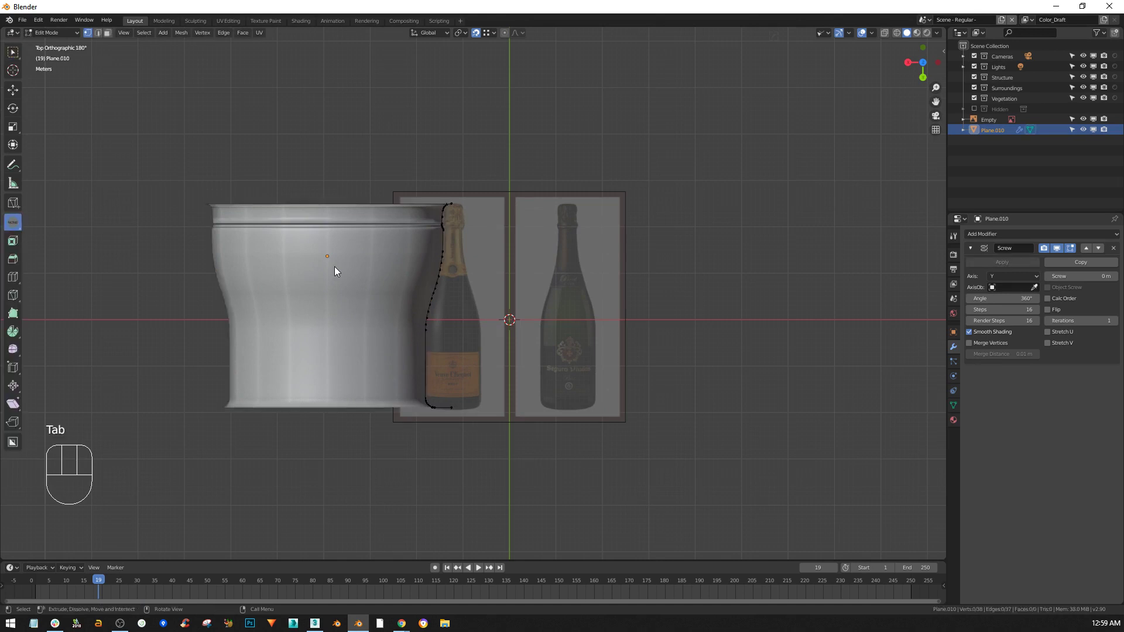
{"action": "key", "text": "Tab"}
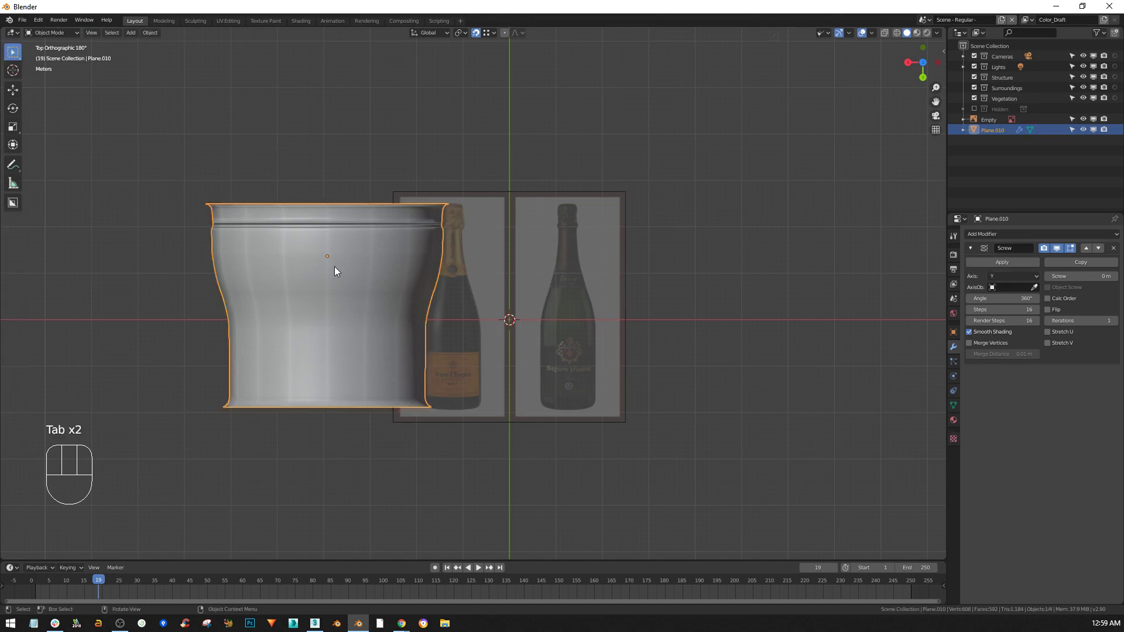
{"action": "key", "text": "ctrl+period"}
{"action": "key", "text": "g"}
{"action": "key", "text": "x"}
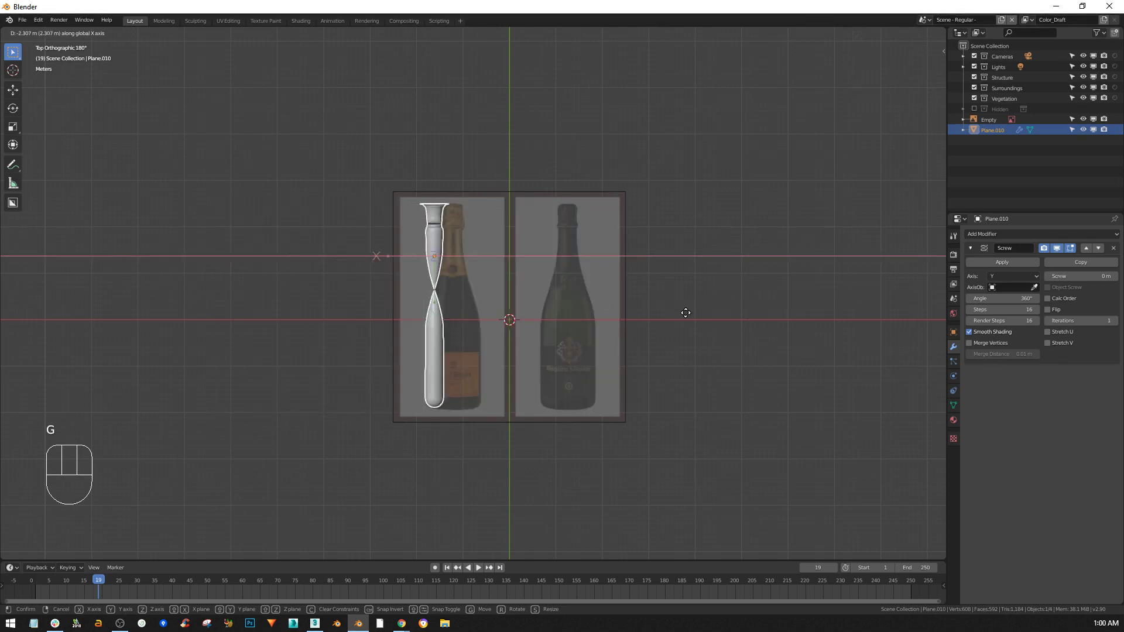
{"action": "left_click", "coordinate": [699, 315]}
- Turn on X-ray display and fine-tune the origin along X so the revolved outline matches the bottle's width
{"action": "scroll", "coordinate": [471, 247], "scroll_direction": "up", "scroll_amount": 3}
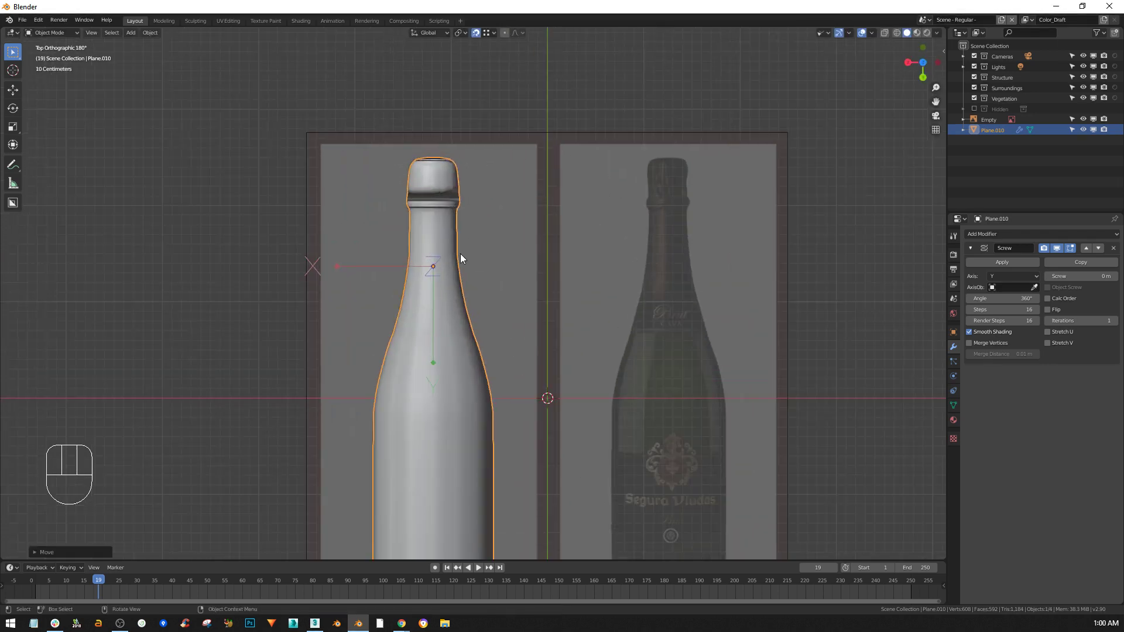
{"action": "key", "text": "alt+z"}
{"action": "scroll", "coordinate": [462, 249], "scroll_direction": "up", "scroll_amount": 2}
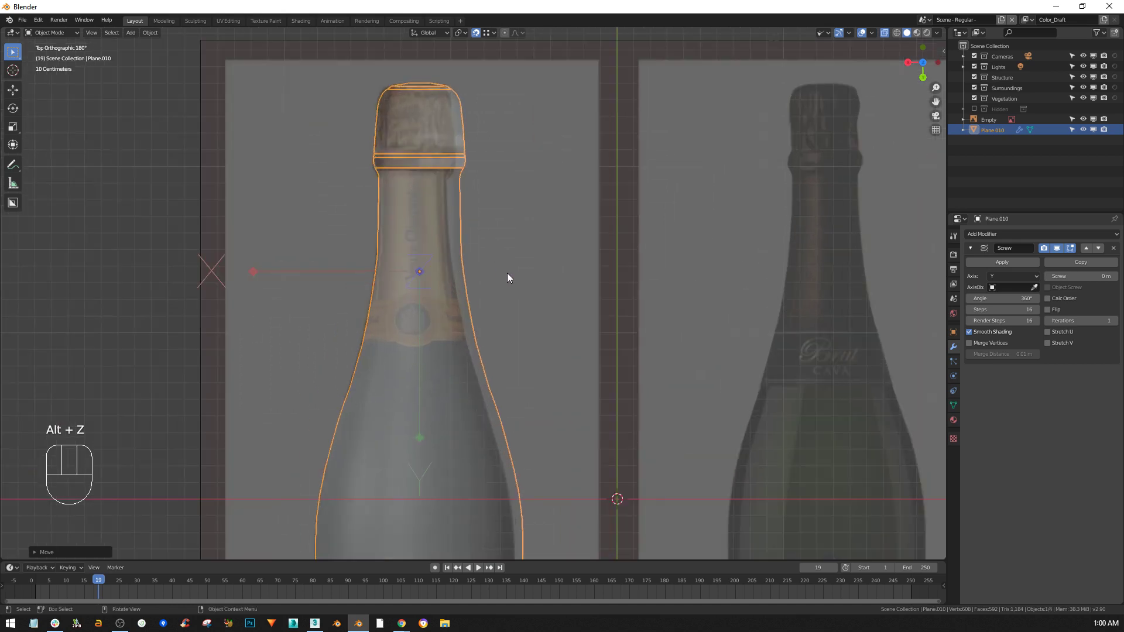
{"action": "key", "text": "g"}
{"action": "key", "text": "x"}
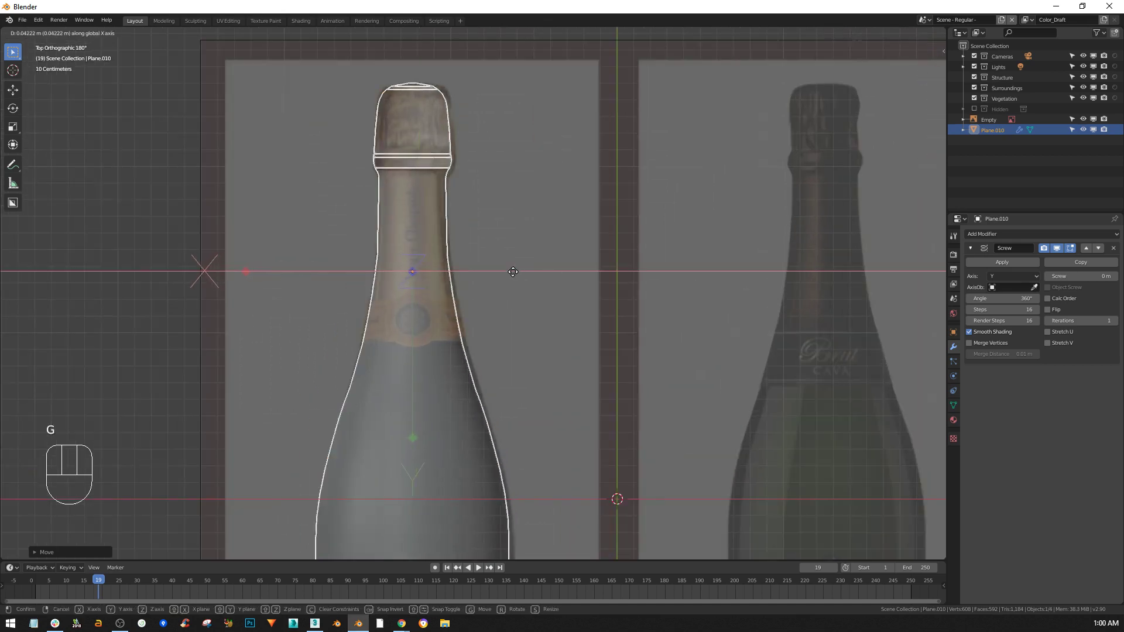
{"action": "left_click", "coordinate": [515, 274]}
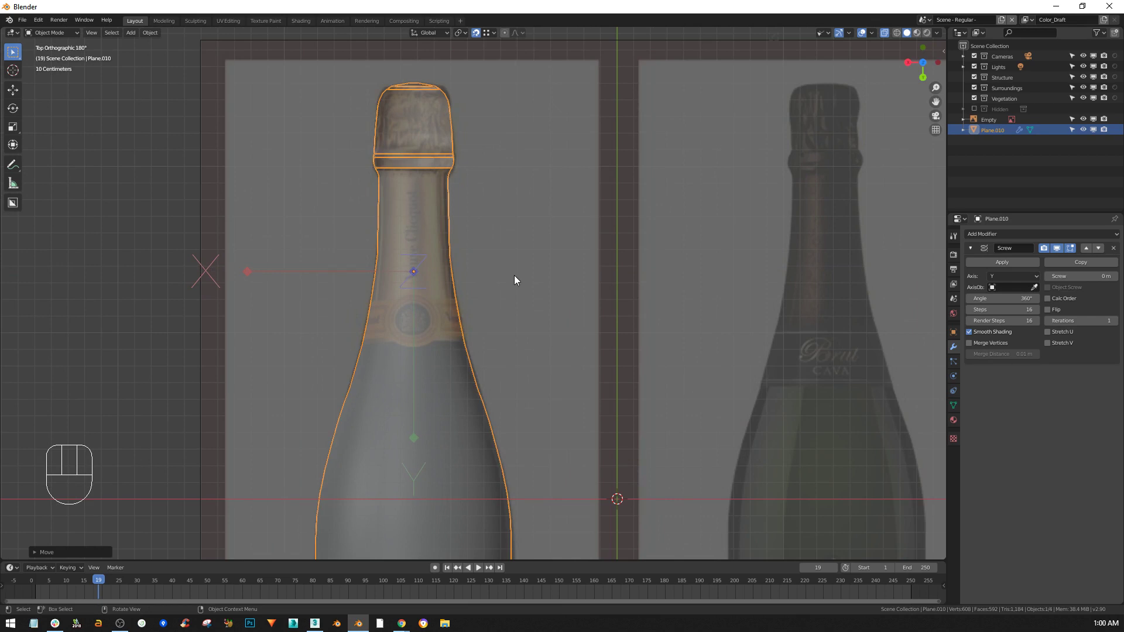
- Compare the revolved bottle's outline with the reference image from cap to base
{"action": "middle_click_drag", "start_coordinate": [502, 297], "coordinate": [466, 182], "text": "shift"}
{"action": "scroll", "coordinate": [381, 161], "scroll_direction": "up", "scroll_amount": 4}
{"action": "scroll", "coordinate": [319, 117], "scroll_direction": "down", "scroll_amount": 6}
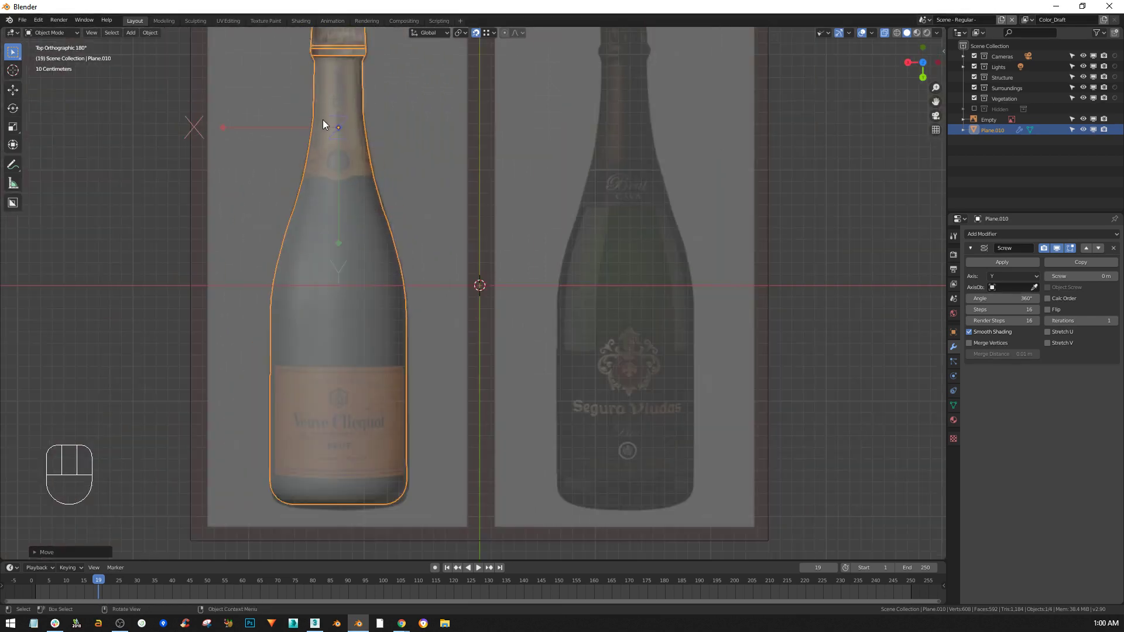
{"action": "middle_click_drag", "start_coordinate": [300, 61], "coordinate": [322, 146], "text": "shift"}
{"action": "key", "text": "alt+z"}
{"action": "key", "text": "alt+z"}
{"action": "middle_click_drag", "start_coordinate": [372, 224], "coordinate": [381, 198], "text": "shift"}
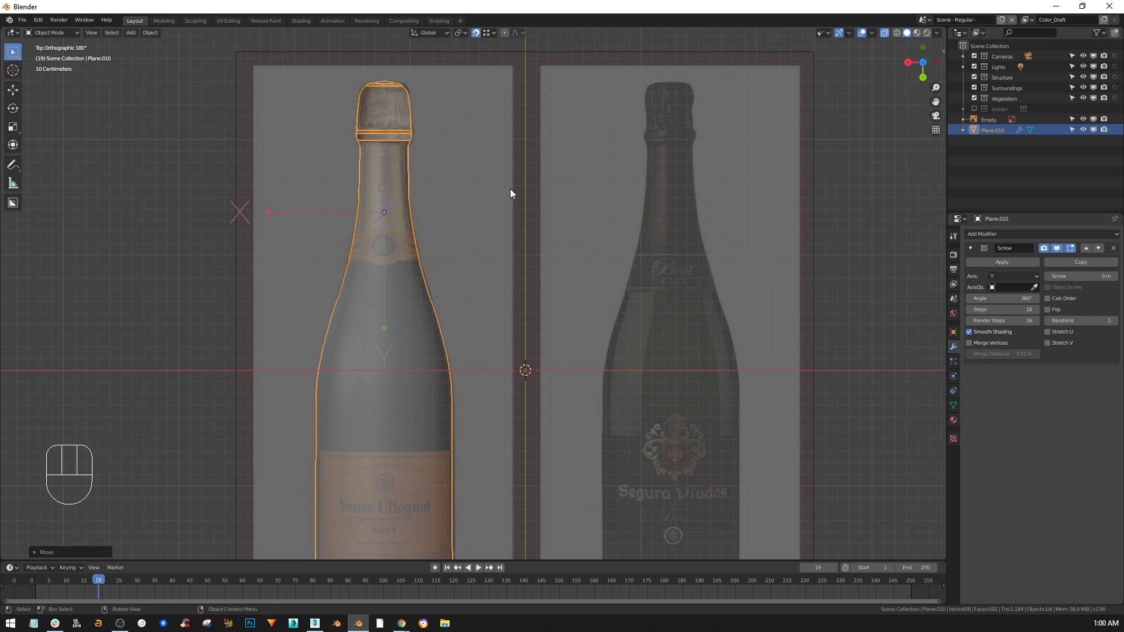
- Turn off X-ray display and enable Merge Vertices on the bottle's Screw modifier
{"action": "middle_click_drag", "start_coordinate": [457, 146], "coordinate": [465, 76]}
{"action": "key", "text": "alt+z"}
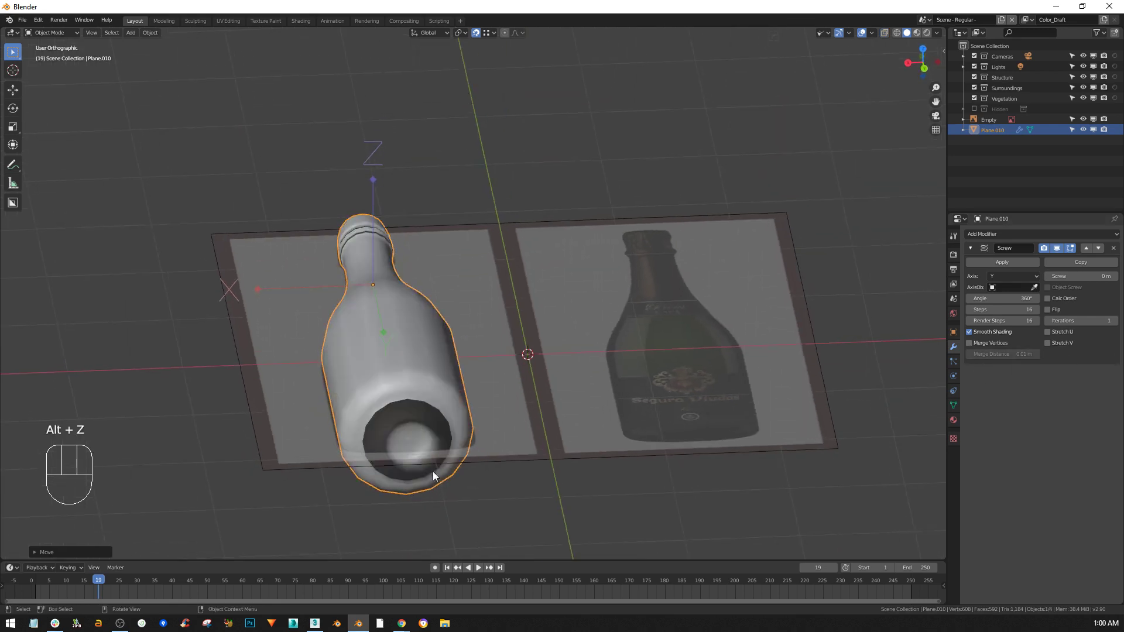
{"action": "left_click", "coordinate": [968, 344]}
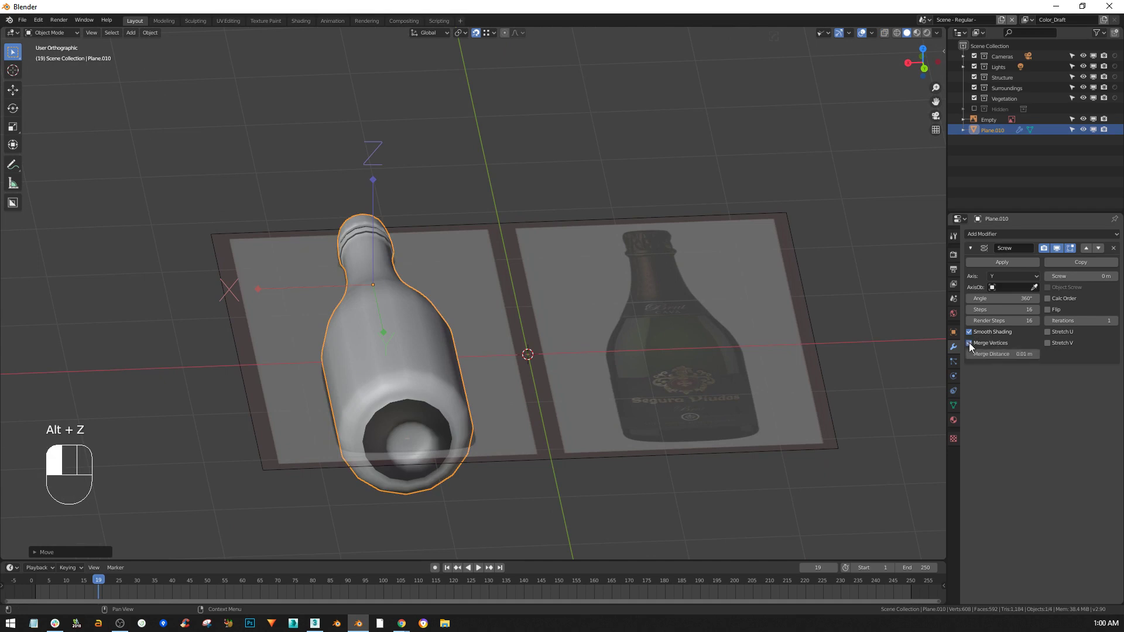
- In Edit Mode with X-ray display on, move the profile vertex at the lower end of the straight neck up along Y
{"action": "middle_click_drag", "start_coordinate": [397, 419], "coordinate": [407, 516]}
{"action": "middle_click_drag", "start_coordinate": [423, 448], "coordinate": [417, 389], "text": "shift"}
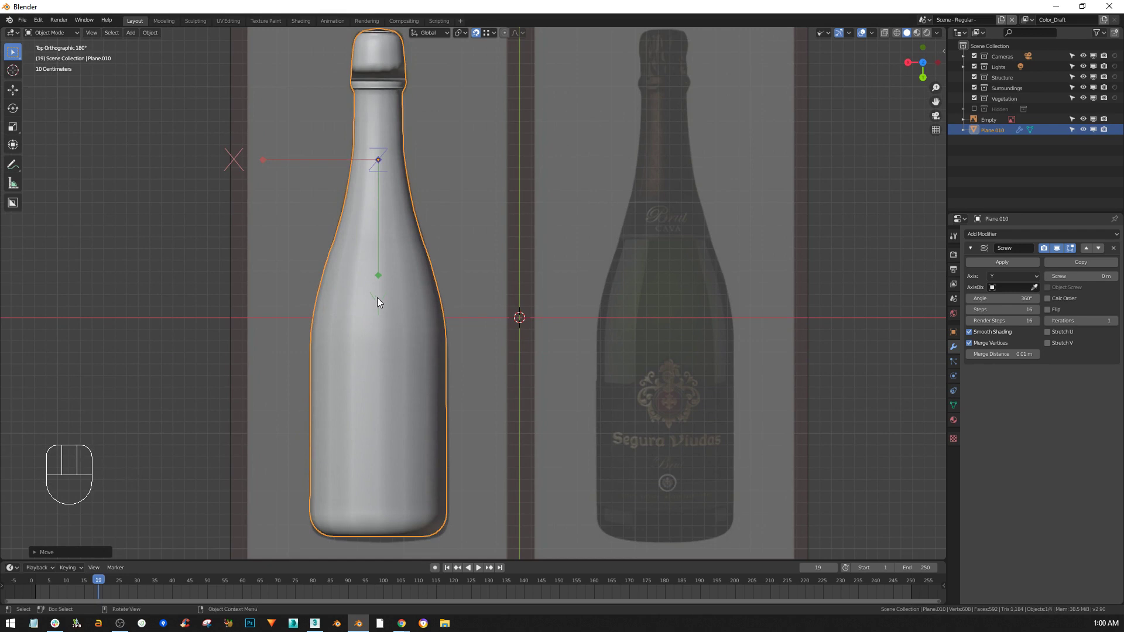
{"action": "key", "text": "Tab"}
{"action": "scroll", "coordinate": [351, 131], "scroll_direction": "up", "scroll_amount": 4}
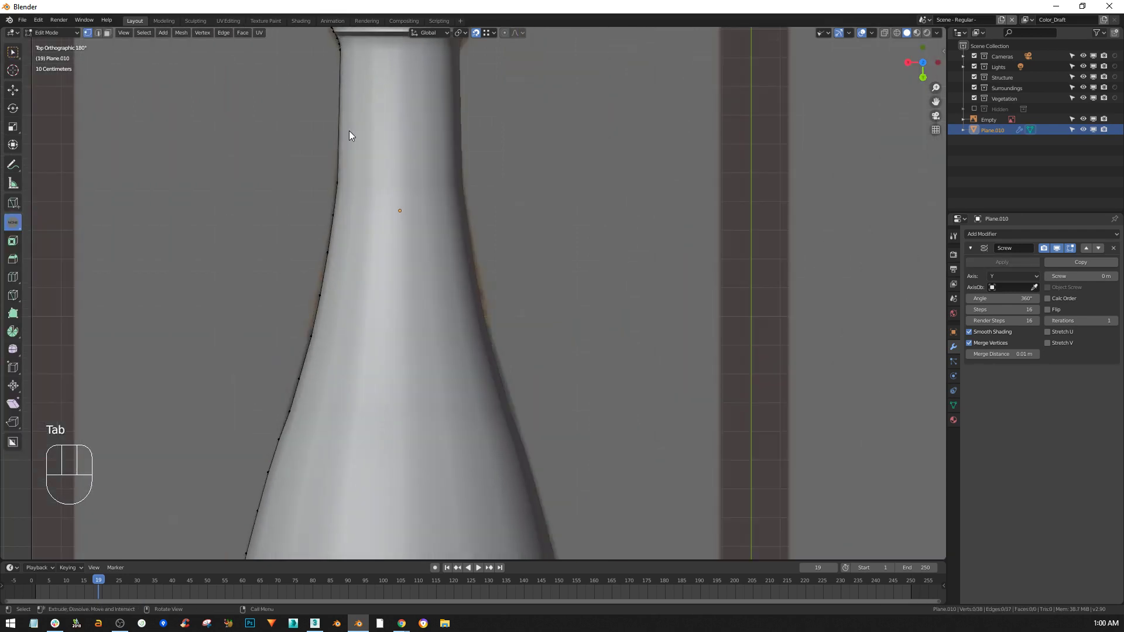
{"action": "key", "text": "alt+z"}
{"action": "middle_click_drag", "start_coordinate": [354, 173], "coordinate": [406, 188], "text": "shift"}
{"action": "scroll", "coordinate": [363, 151], "scroll_direction": "up", "scroll_amount": 3}
{"action": "scroll", "coordinate": [405, 174], "scroll_direction": "down", "scroll_amount": 2}
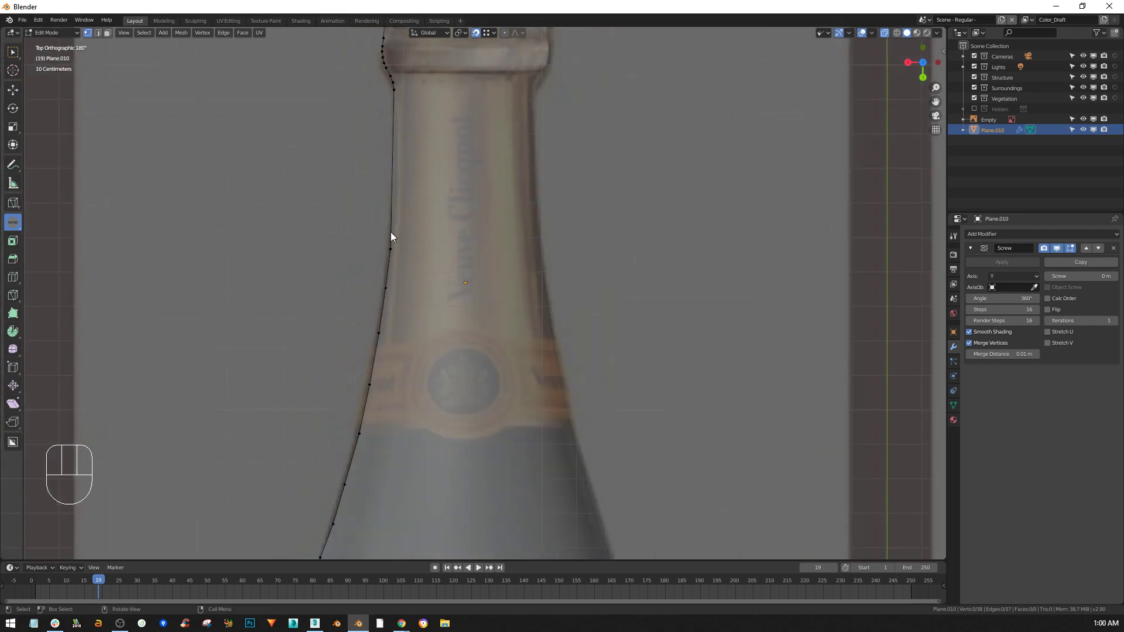
{"action": "left_click", "coordinate": [390, 250]}
{"action": "key", "text": "g"}
{"action": "key", "text": "y"}
{"action": "left_click", "coordinate": [434, 241]}
- Turn off X-ray display and nudge the same neck vertex along X to straighten the neck's outline
{"action": "key", "text": "alt+z"}
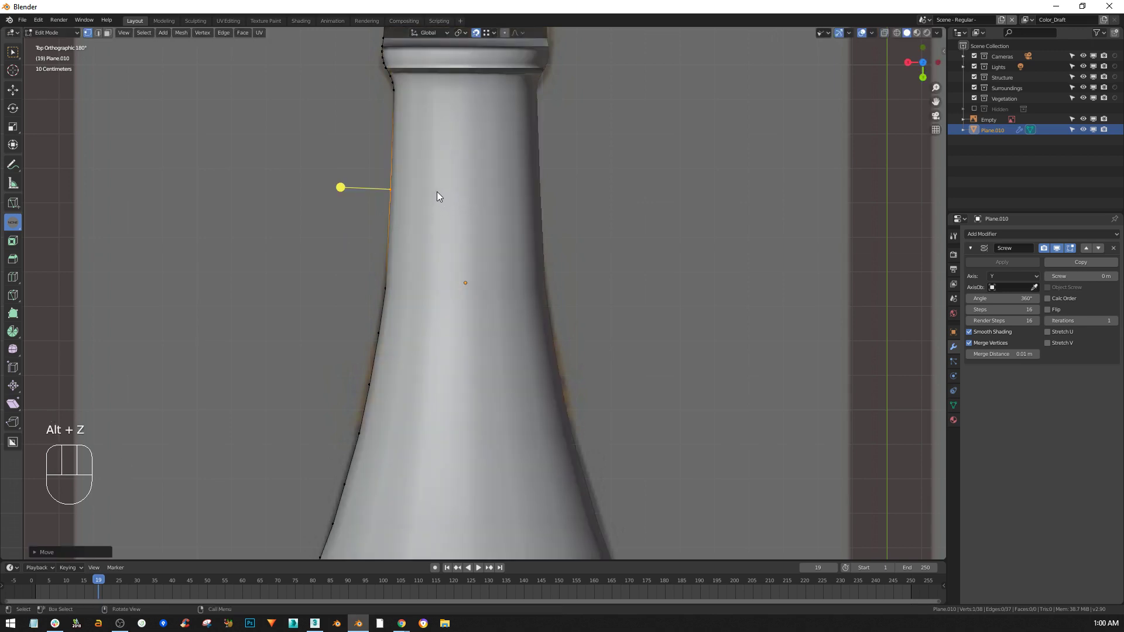
{"action": "key", "text": "g"}
{"action": "key", "text": "x"}
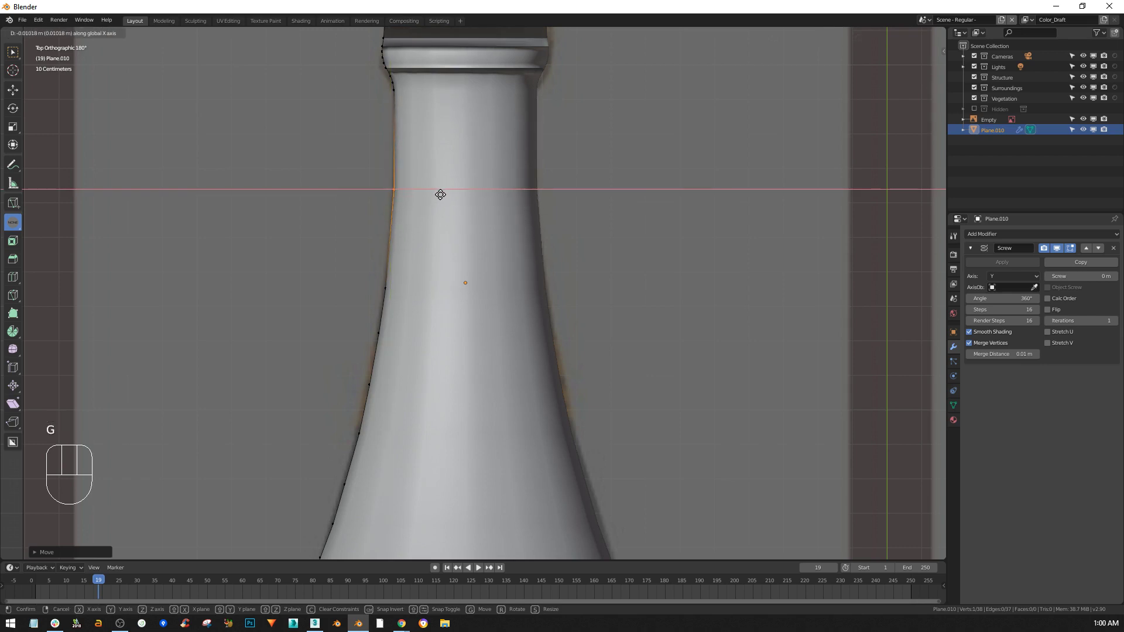
{"action": "left_click", "coordinate": [442, 202]}
- Bevel the selected neck vertex with one segment and a width of about 0.13 m
{"action": "key", "text": "shift+ctrl+b"}
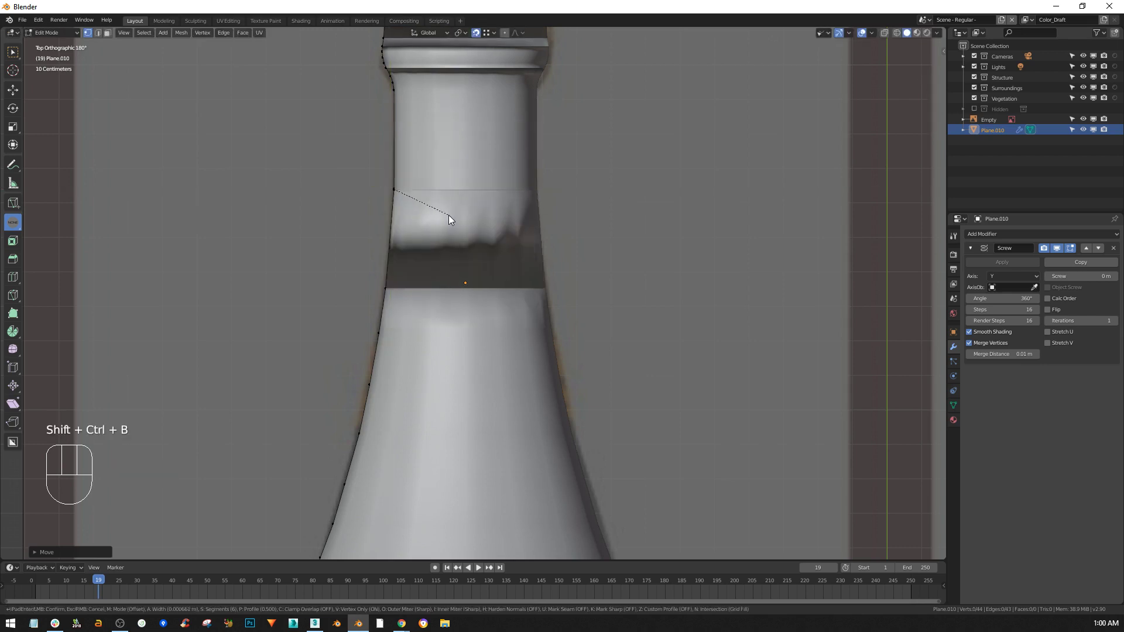
{"action": "scroll", "coordinate": [486, 236], "scroll_direction": "down", "scroll_amount": 5}
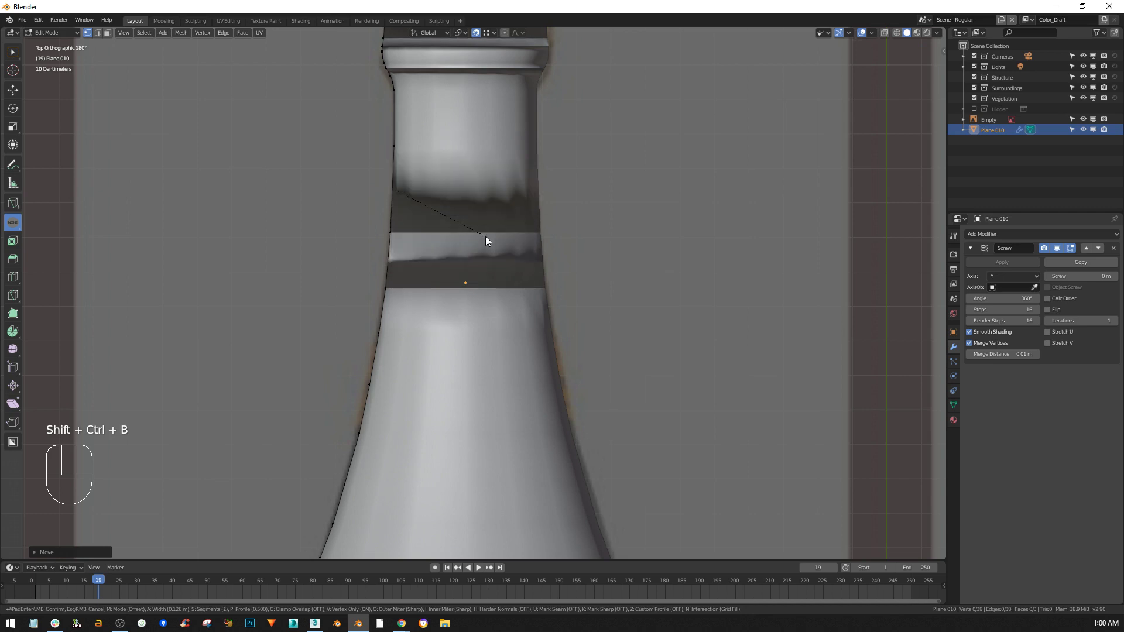
{"action": "left_click", "coordinate": [484, 233]}
{"action": "scroll", "coordinate": [483, 234], "scroll_direction": "down", "scroll_amount": 4}
{"action": "middle_click_drag", "start_coordinate": [487, 296], "coordinate": [512, 145], "text": "shift"}
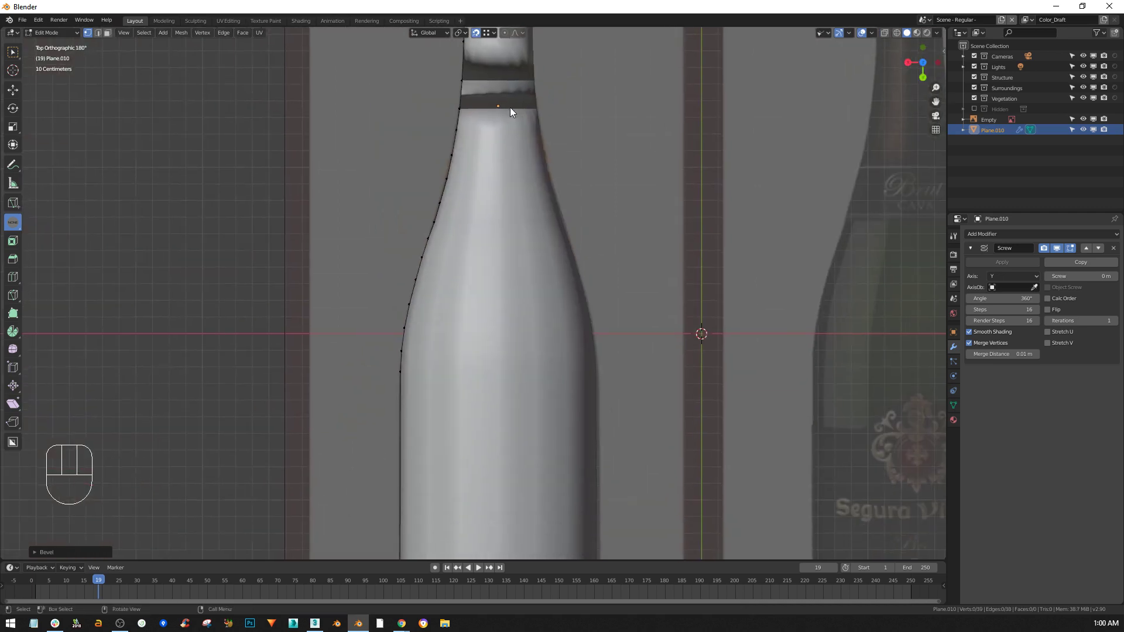
{"action": "middle_click_drag", "start_coordinate": [474, 275], "coordinate": [459, 175], "text": "shift"}
{"action": "middle_click_drag", "start_coordinate": [455, 336], "coordinate": [445, 374], "text": "shift"}
{"action": "scroll", "coordinate": [441, 331], "scroll_direction": "down", "scroll_amount": 3}
- Return to Object Mode, turn off origin-only transforms, and apply the bottle's Screw modifier
{"action": "middle_click_drag", "start_coordinate": [438, 321], "coordinate": [796, 232]}
{"action": "key", "text": "Tab"}
{"action": "key", "text": "ctrl+period"}
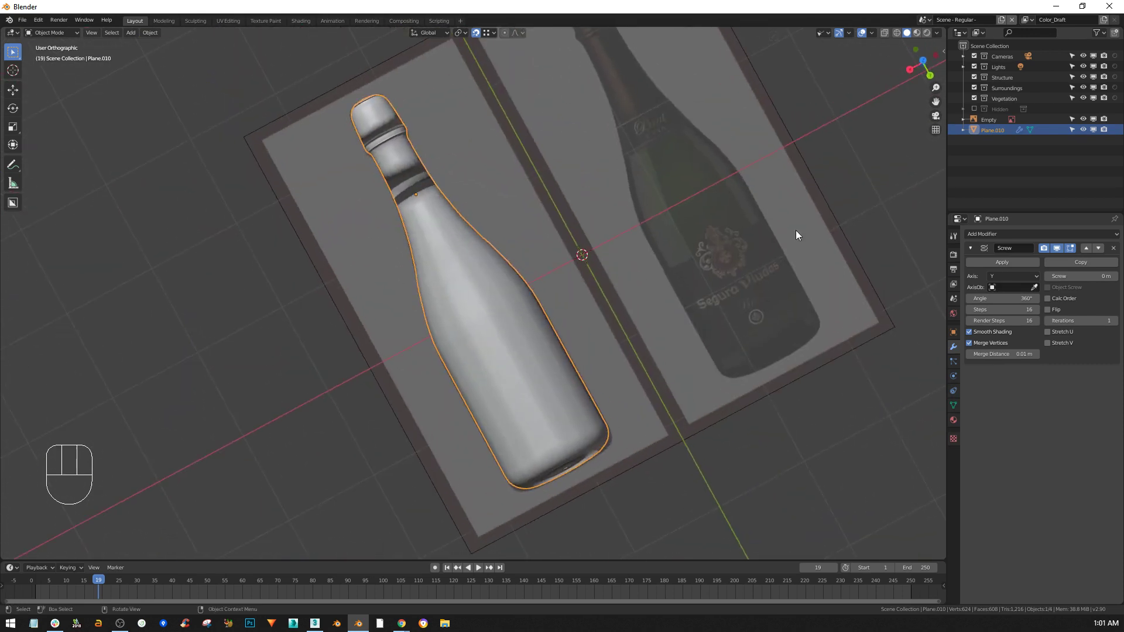
{"action": "left_click", "coordinate": [1019, 262]}
{"action": "mouse_move", "coordinate": [474, 188]}
{"action": "middle_mouse_down", "text": "alt"}
{"action": "mouse_move", "coordinate": [432, 213]}
{"action": "mouse_move", "coordinate": [460, 106]}
{"action": "mouse_move", "coordinate": [466, 213]}
{"action": "mouse_move", "coordinate": [469, 196]}
{"action": "middle_mouse_up", "text": "alt"}
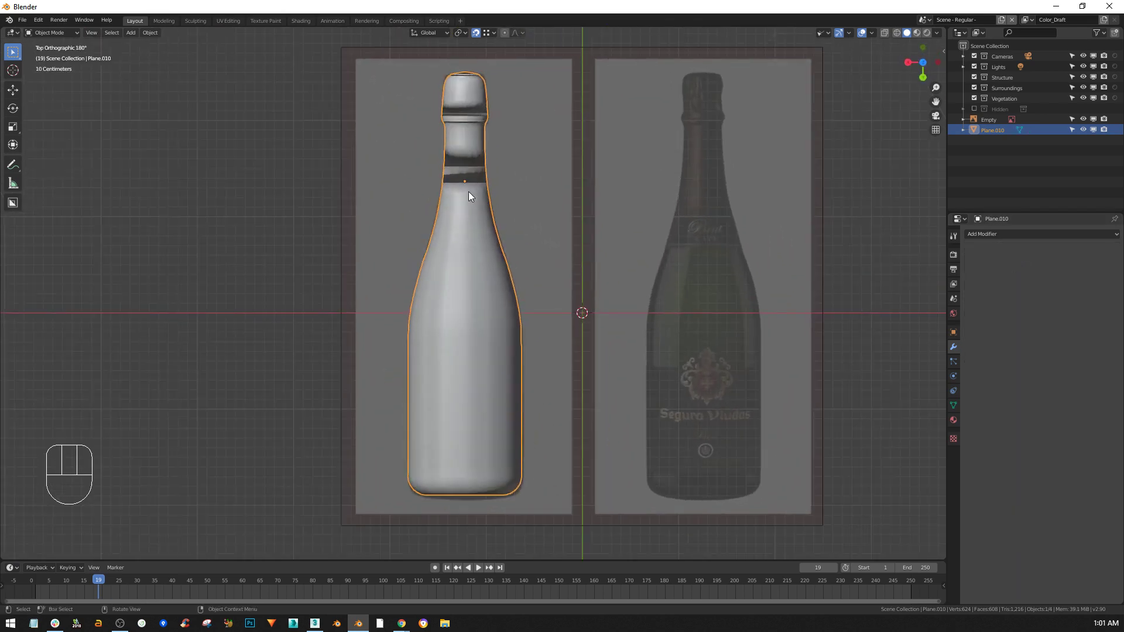
- In Edit Mode, display the Face Orientation overlay to check the direction of the bottle's normals
{"action": "key", "text": "Tab"}
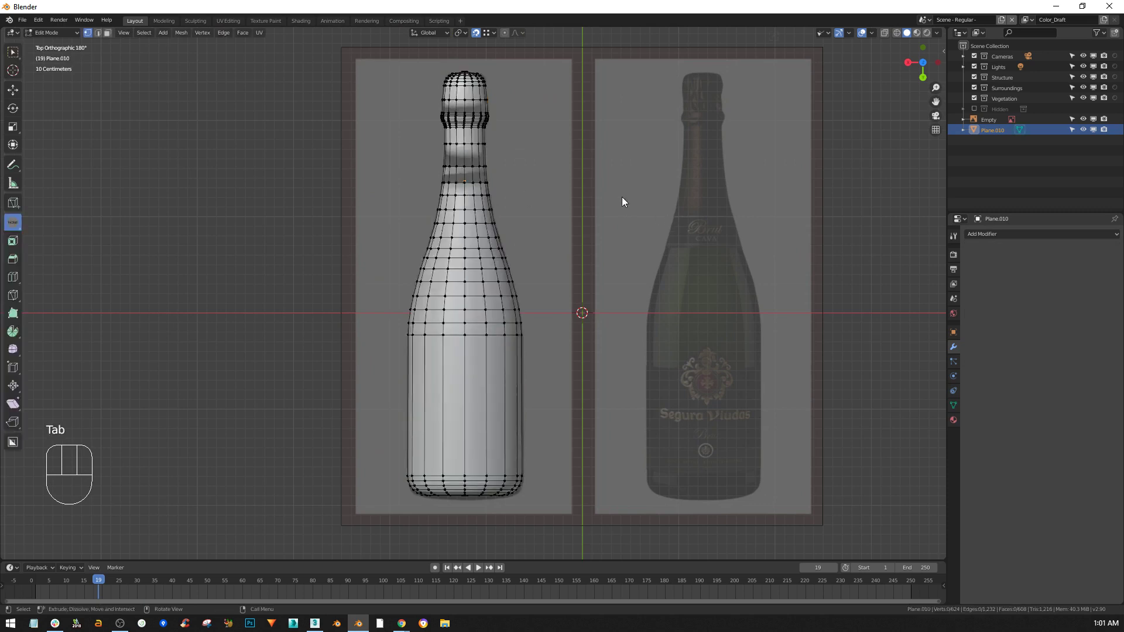
{"action": "middle_click_drag", "start_coordinate": [441, 250], "coordinate": [532, 229]}
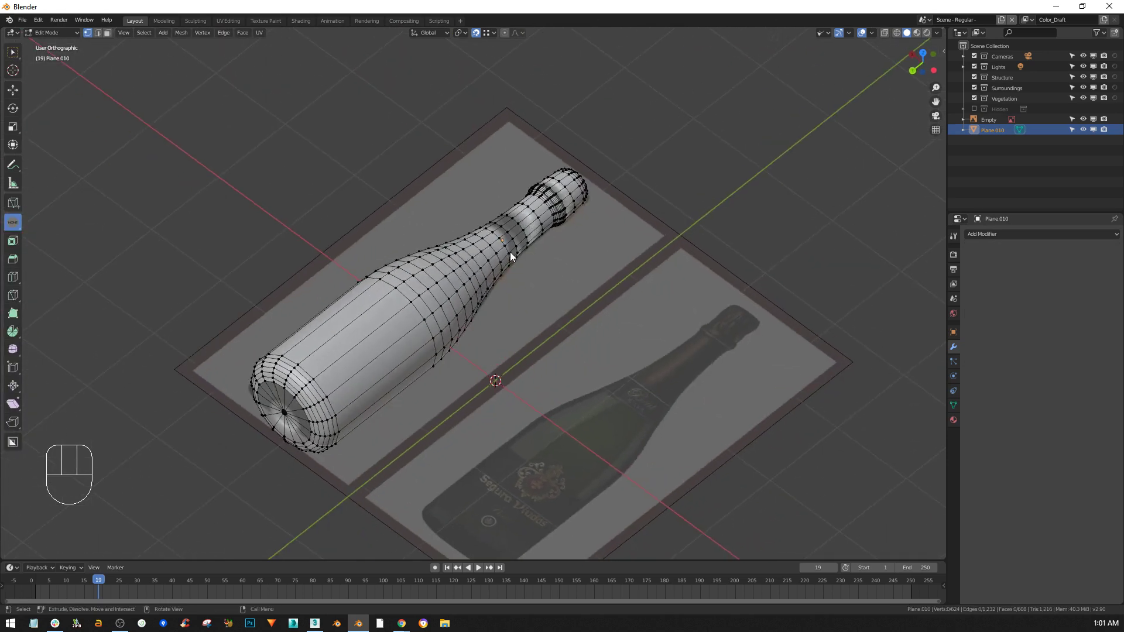
{"action": "middle_click_drag", "start_coordinate": [435, 279], "coordinate": [464, 335]}
{"action": "key", "text": "q"}
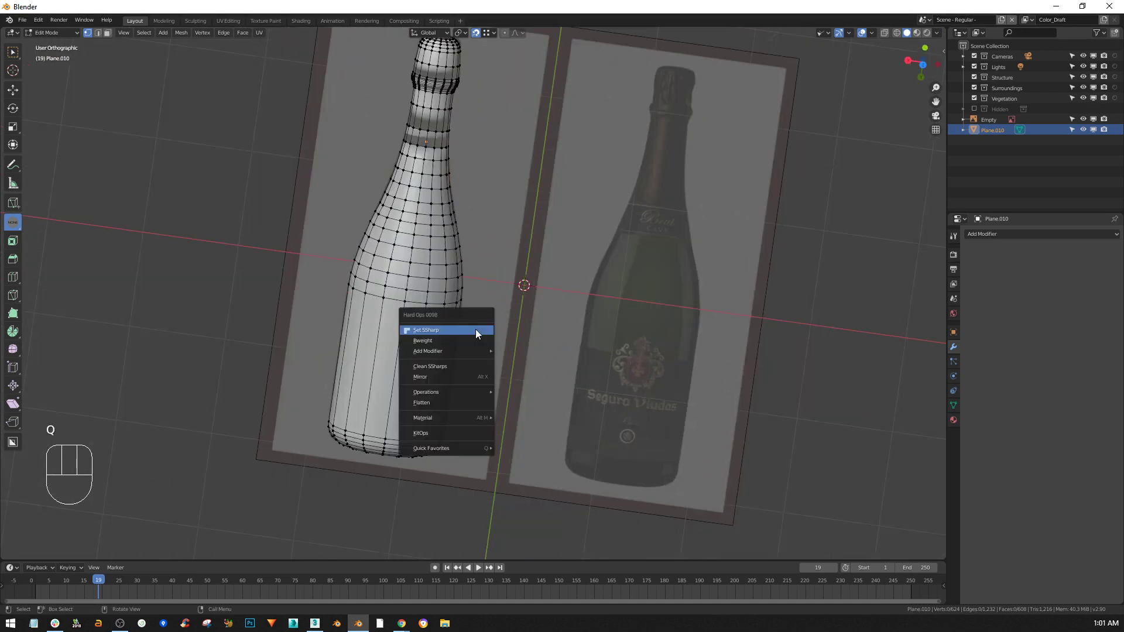
{"action": "mouse_move", "coordinate": [460, 449]}
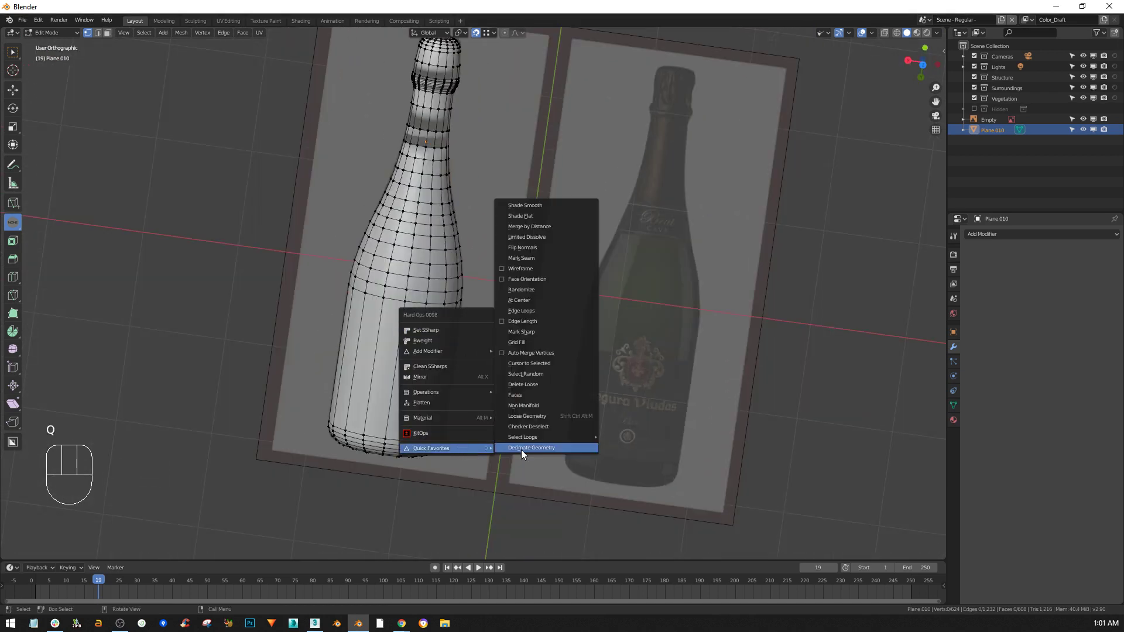
{"action": "left_click", "coordinate": [533, 363]}
{"action": "left_click", "coordinate": [872, 34]}
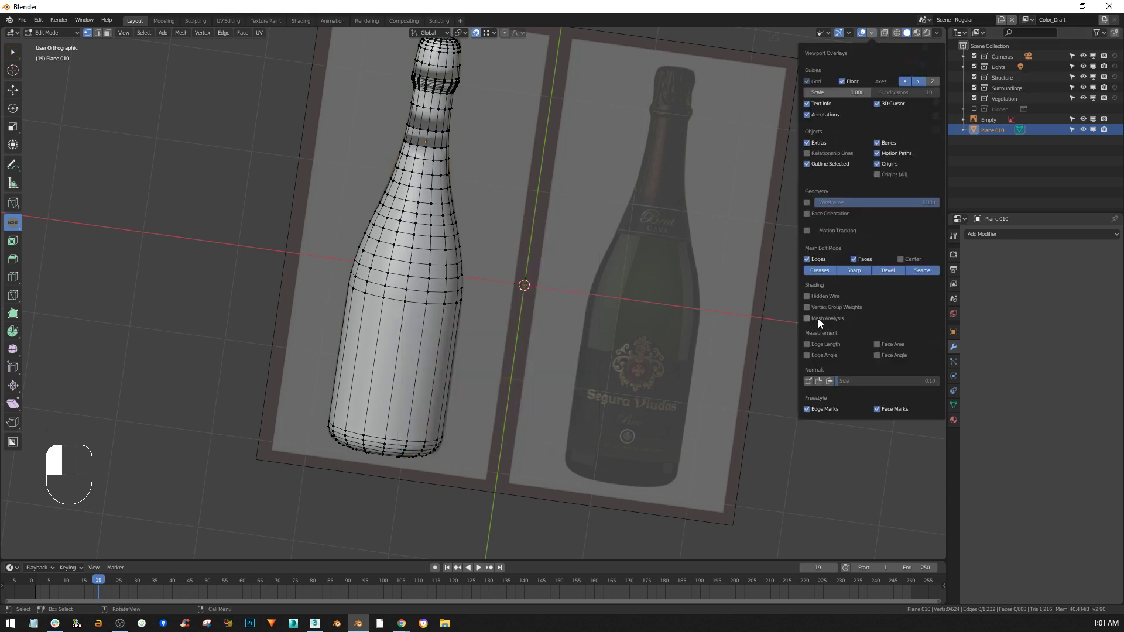
{"action": "left_click", "coordinate": [808, 214]}
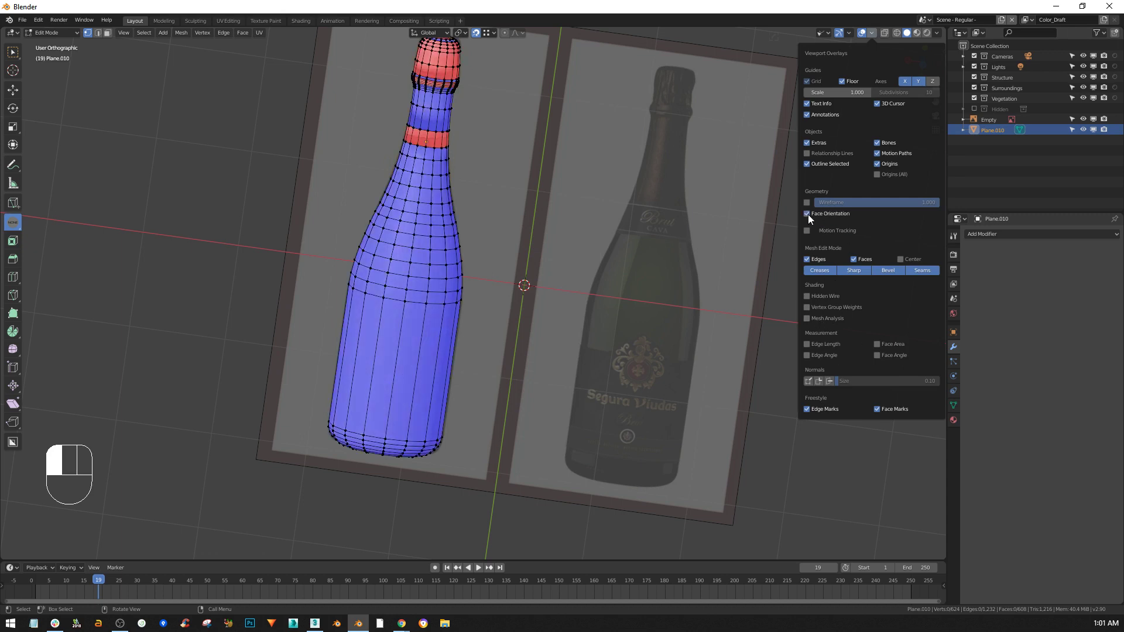
{"action": "left_click", "coordinate": [807, 215]}
{"action": "left_click", "coordinate": [807, 214]}
- Select the whole bottle mesh and recalculate its normals
{"action": "middle_click_drag", "start_coordinate": [350, 332], "coordinate": [442, 237]}
{"action": "middle_click_drag", "start_coordinate": [619, 182], "coordinate": [603, 212]}
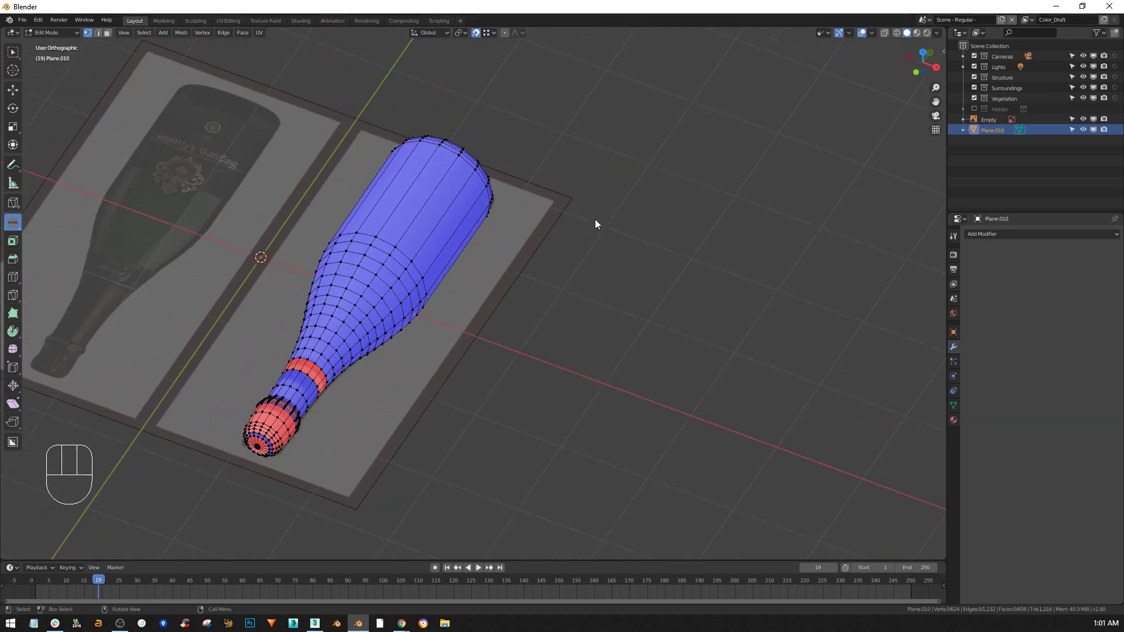
{"action": "middle_click_drag", "start_coordinate": [285, 366], "coordinate": [413, 304]}
{"action": "key", "text": "a"}
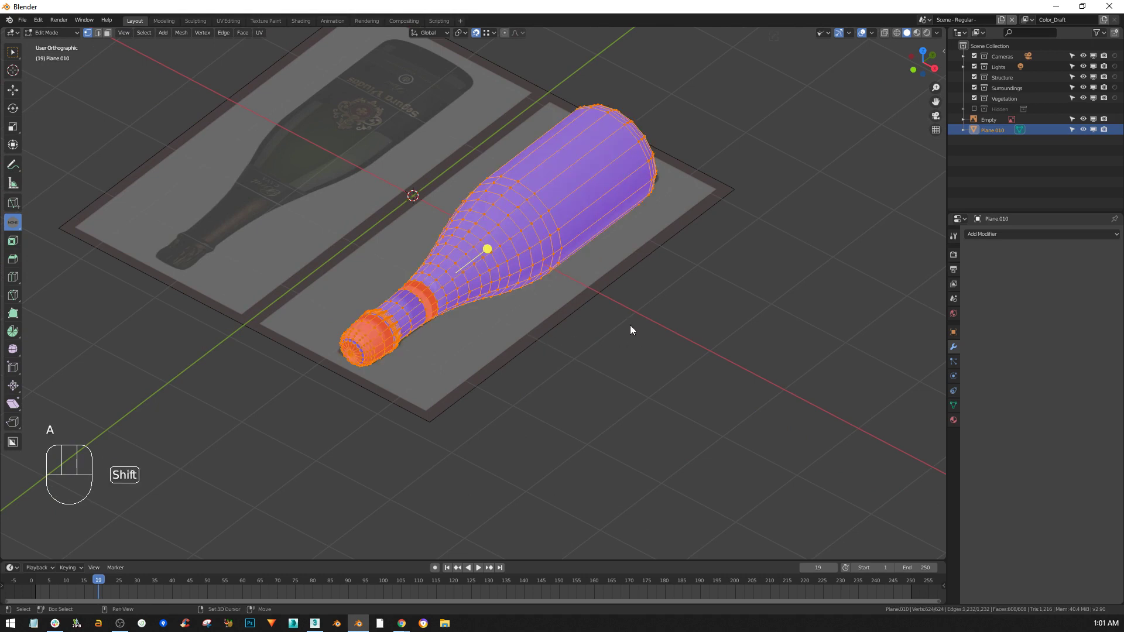
{"action": "key", "text": "shift+n"}
{"action": "mouse_move", "coordinate": [636, 296]}
{"action": "middle_mouse_down"}
{"action": "mouse_move", "coordinate": [471, 280]}
{"action": "mouse_move", "coordinate": [421, 381]}
{"action": "middle_mouse_up"}
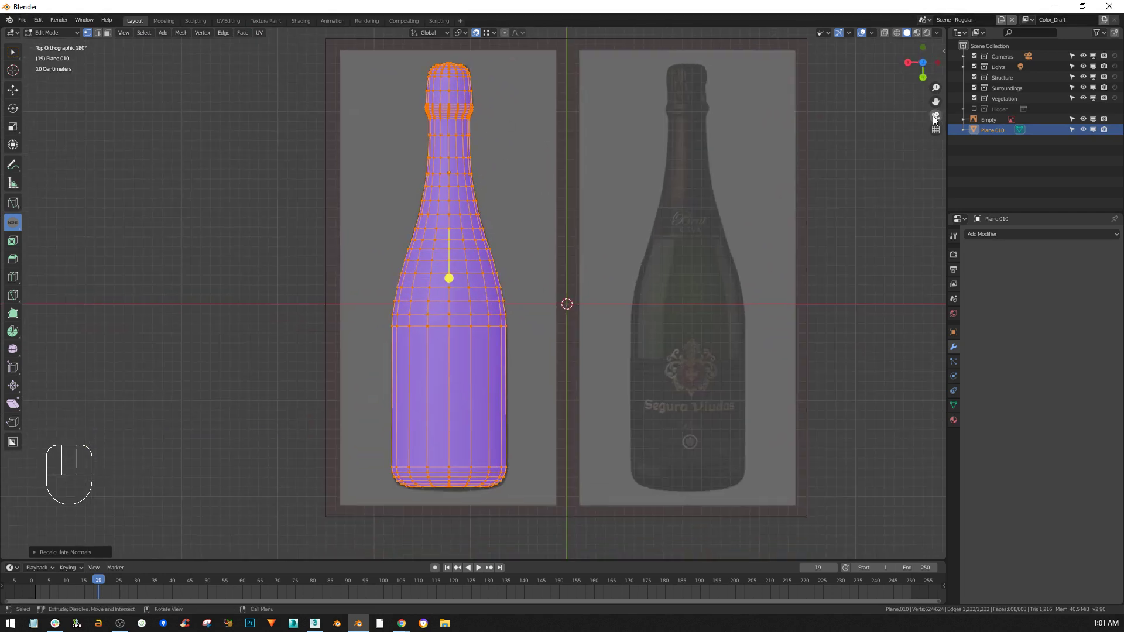
{"action": "left_click", "coordinate": [849, 33]}
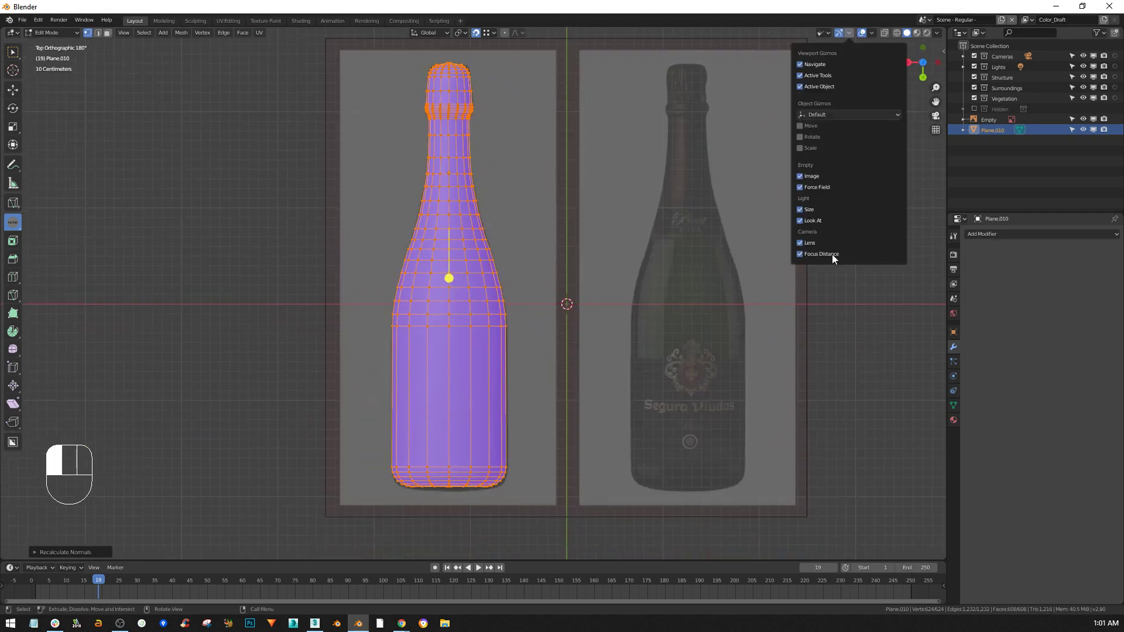
{"action": "left_click", "coordinate": [873, 31]}
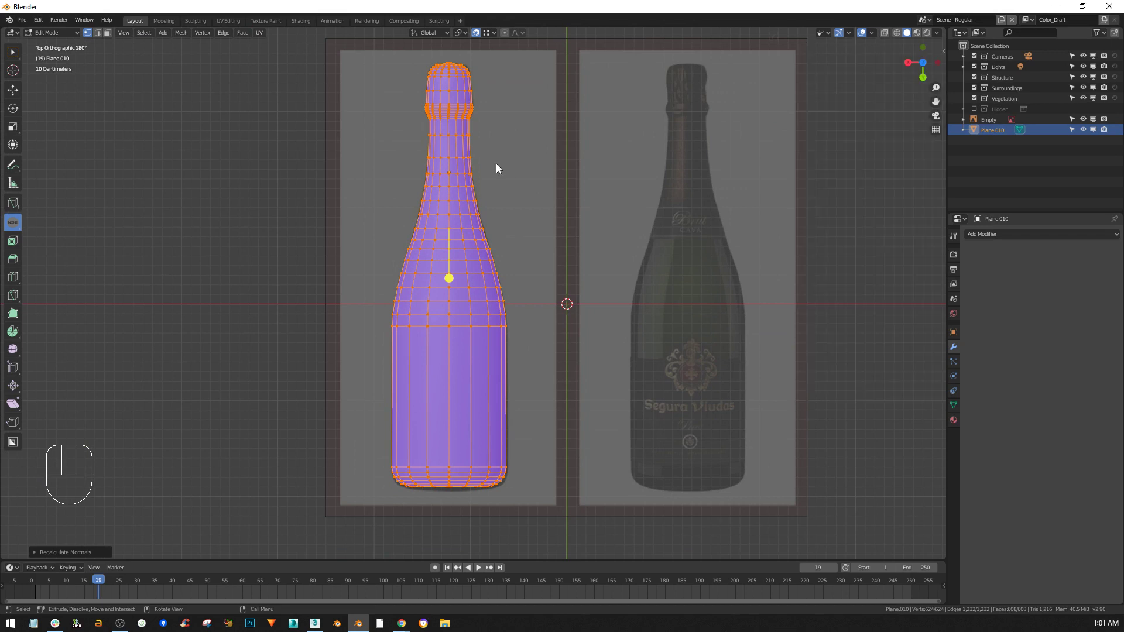
{"action": "middle_click_drag", "start_coordinate": [402, 102], "coordinate": [587, 246]}
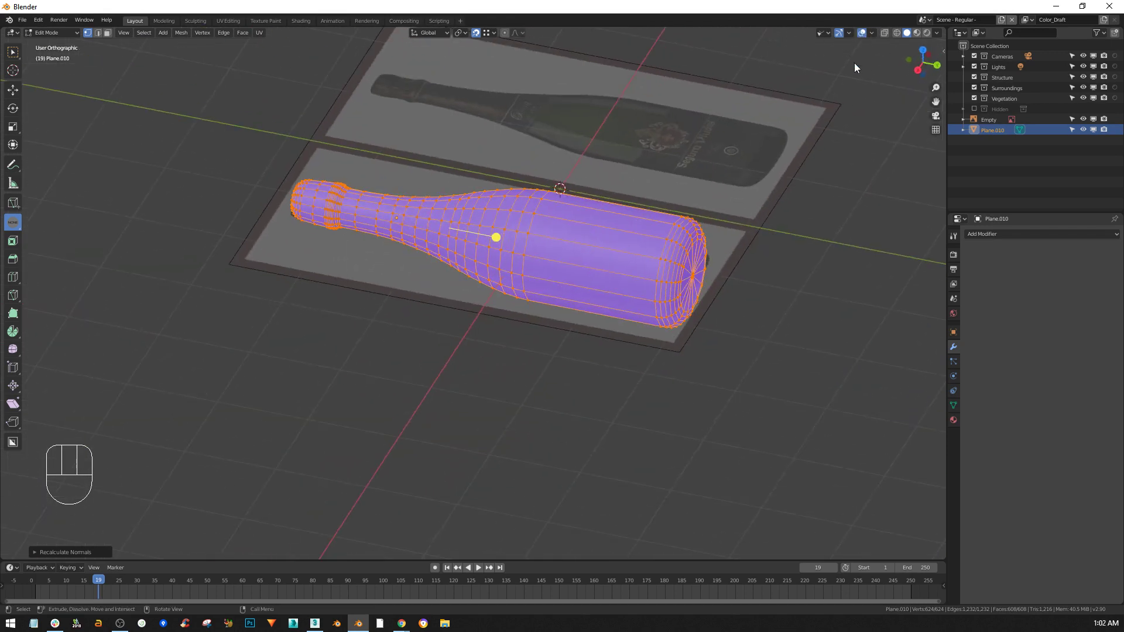
{"action": "mouse_move", "coordinate": [677, 257]}
{"action": "middle_mouse_down"}
{"action": "mouse_move", "coordinate": [652, 268]}
{"action": "mouse_move", "coordinate": [685, 272]}
{"action": "middle_mouse_up"}
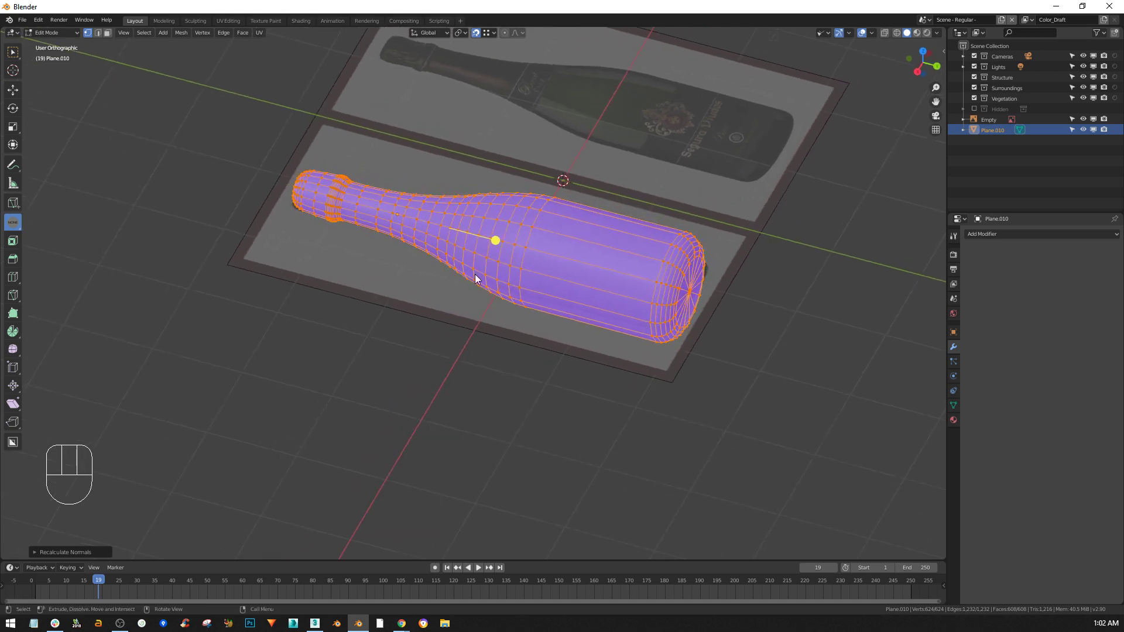
- Turn off the Face Orientation overlay and return the bottle to Object Mode
{"action": "left_click", "coordinate": [874, 33]}
{"action": "left_click", "coordinate": [871, 34]}
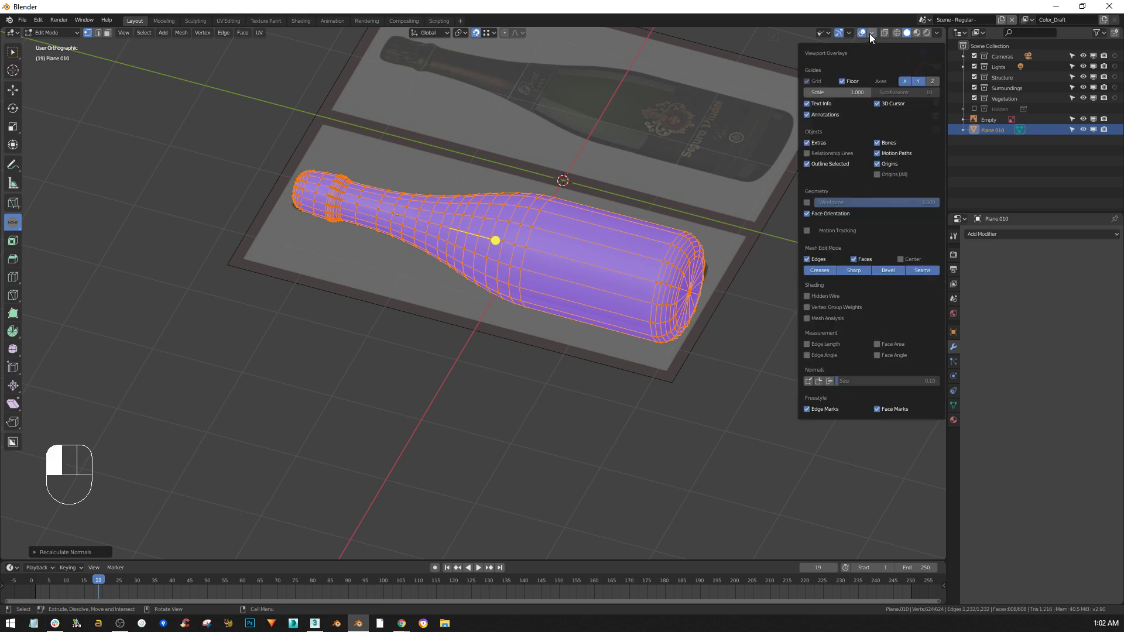
{"action": "left_click", "coordinate": [807, 213]}
{"action": "middle_click_drag", "start_coordinate": [445, 280], "coordinate": [441, 329]}
{"action": "key", "text": "Tab"}
{"action": "middle_click_drag", "start_coordinate": [490, 277], "coordinate": [463, 286], "text": "shift"}
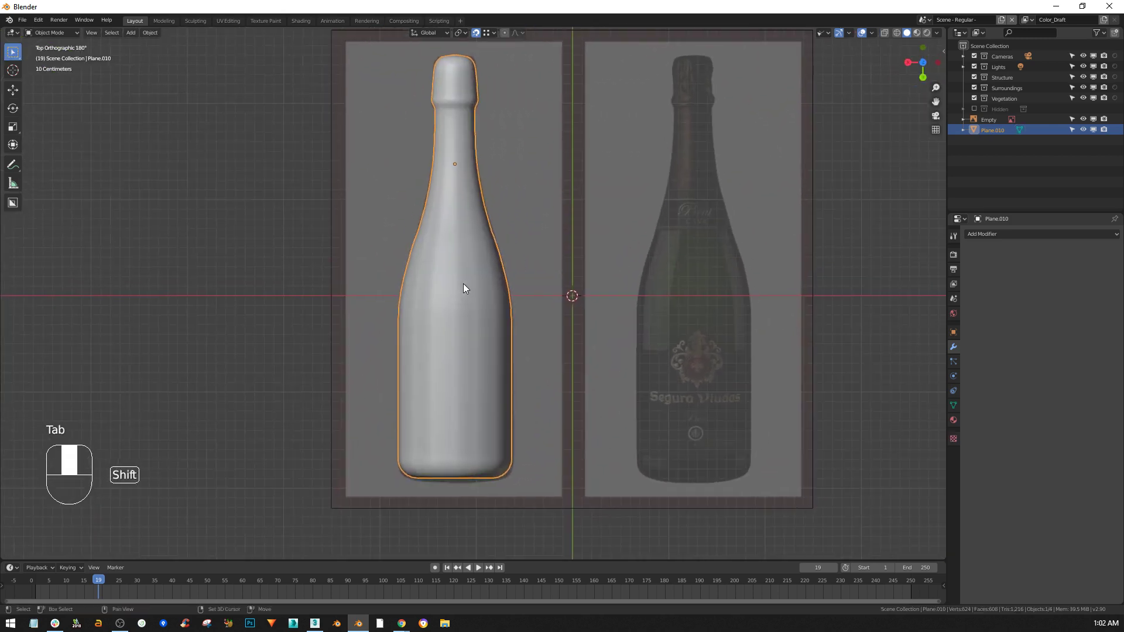
{"action": "mouse_move", "coordinate": [465, 381]}
{"action": "middle_mouse_down"}
{"action": "mouse_move", "coordinate": [477, 335]}
{"action": "mouse_move", "coordinate": [526, 289]}
{"action": "mouse_move", "coordinate": [497, 361]}
{"action": "mouse_move", "coordinate": [811, 163]}
{"action": "middle_mouse_up"}
{"action": "right_click", "coordinate": [515, 301]}
{"action": "left_click", "coordinate": [938, 34]}
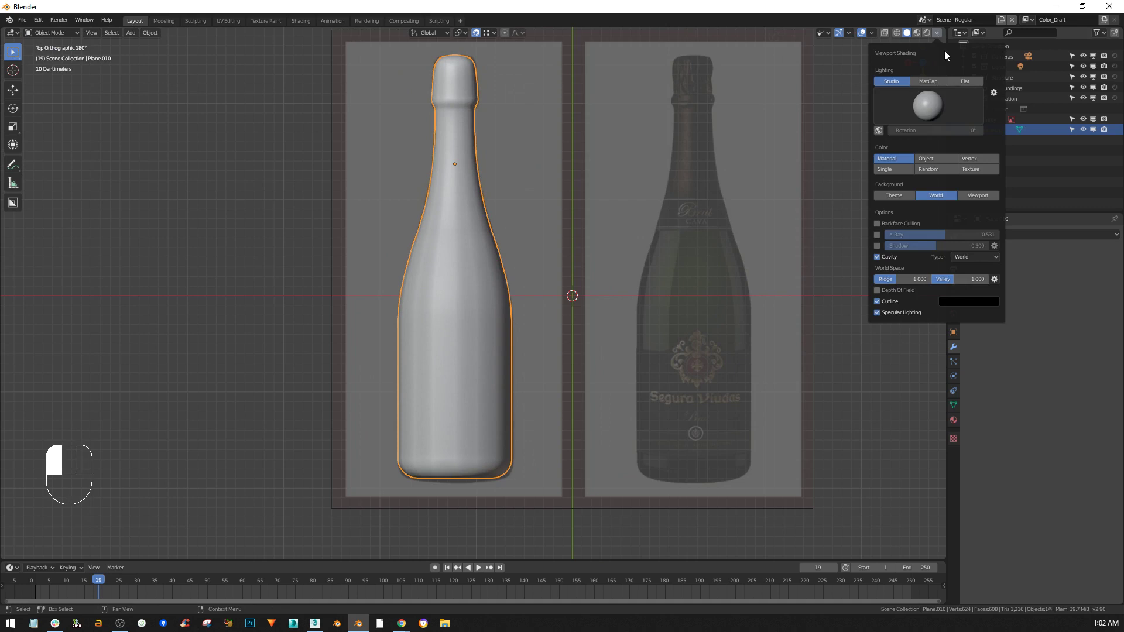
{"action": "mouse_move", "coordinate": [408, 194]}
{"action": "middle_mouse_down"}
{"action": "mouse_move", "coordinate": [412, 256]}
{"action": "mouse_move", "coordinate": [409, 188]}
{"action": "mouse_move", "coordinate": [532, 212]}
{"action": "middle_mouse_up"}
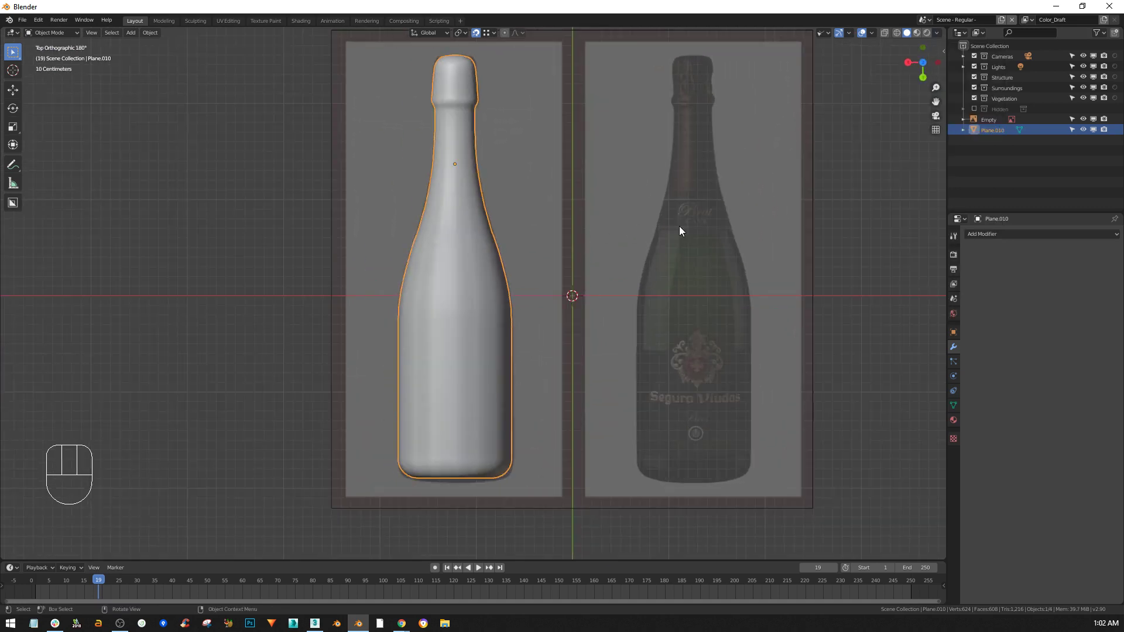
- Create a new material for the bottle
{"action": "left_click", "coordinate": [953, 420]}
{"action": "left_click", "coordinate": [1014, 267]}
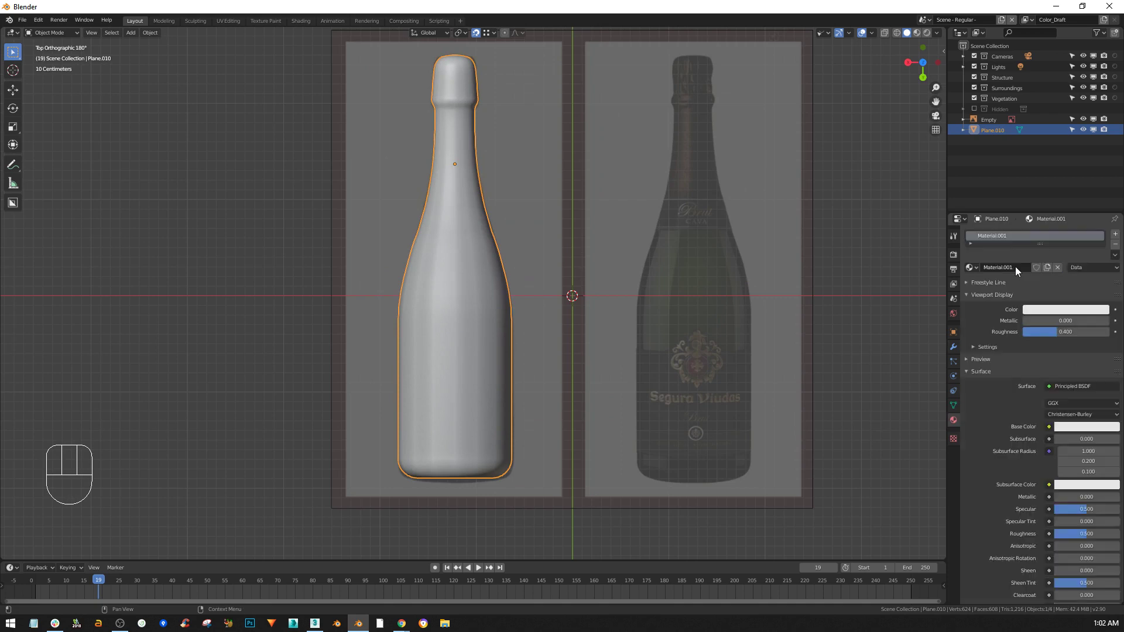
{"action": "middle_click_drag", "start_coordinate": [545, 297], "coordinate": [506, 331], "text": "shift"}
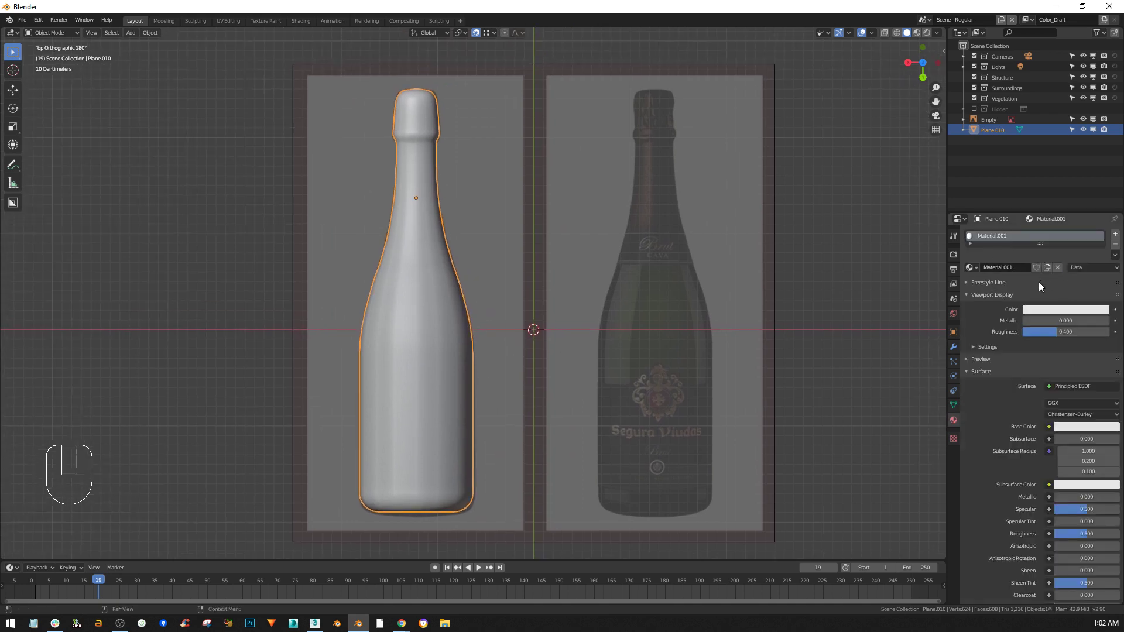
{"action": "left_click", "coordinate": [971, 267]}
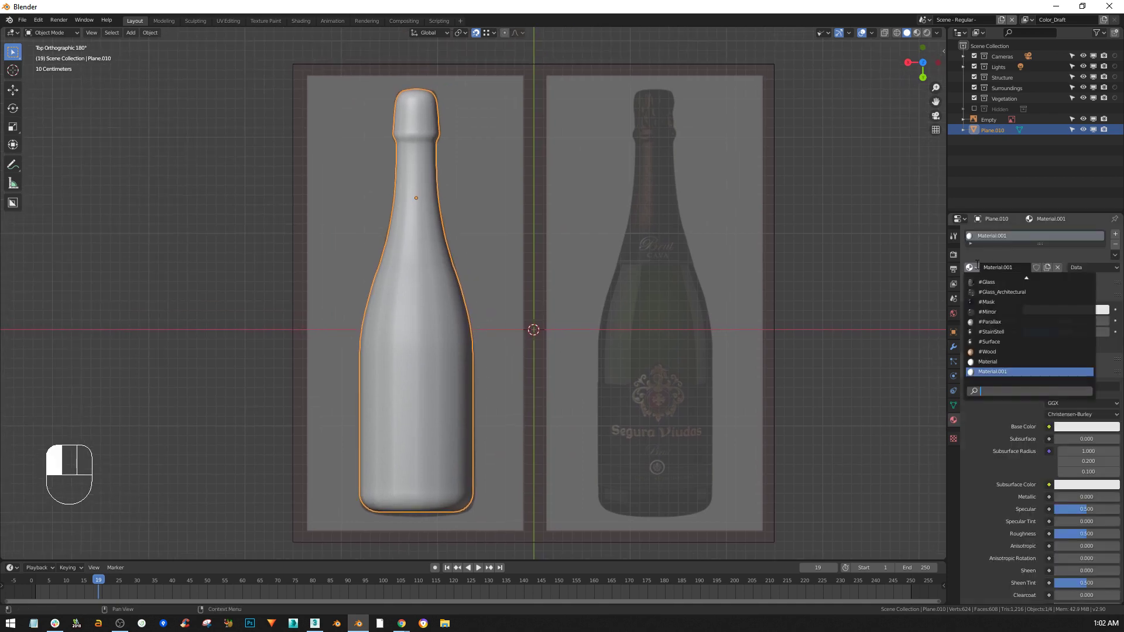
{"action": "left_click", "coordinate": [977, 265]}
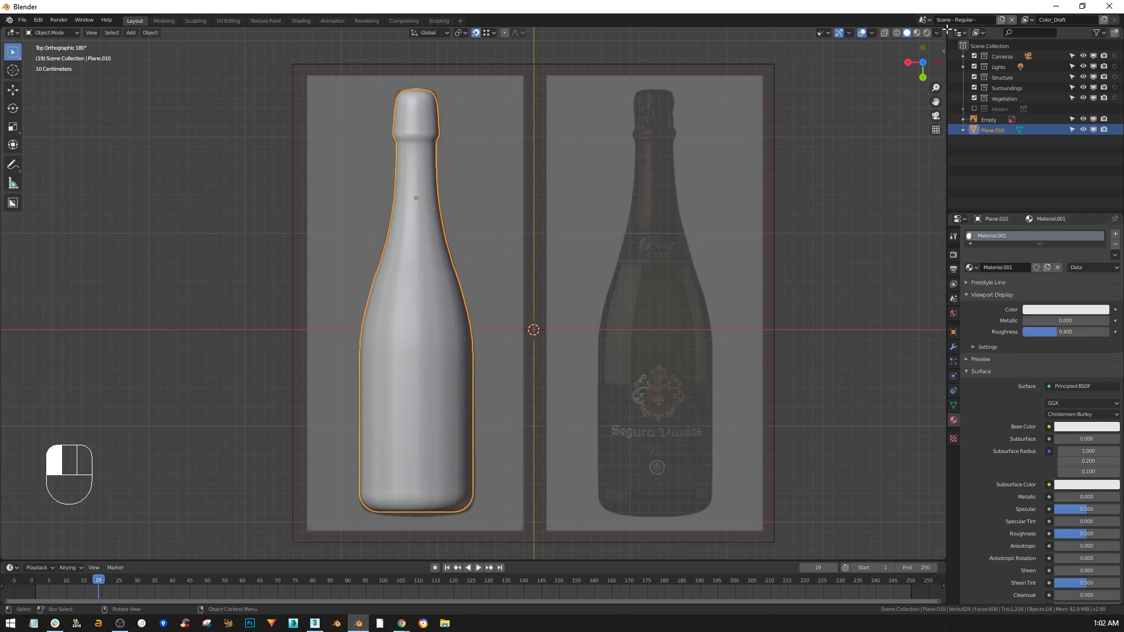
- Split the 3D viewport vertically and switch the new area to the Shader Editor
{"action": "left_click_drag", "start_coordinate": [947, 30], "coordinate": [614, 72]}
{"action": "left_click", "coordinate": [628, 32]}
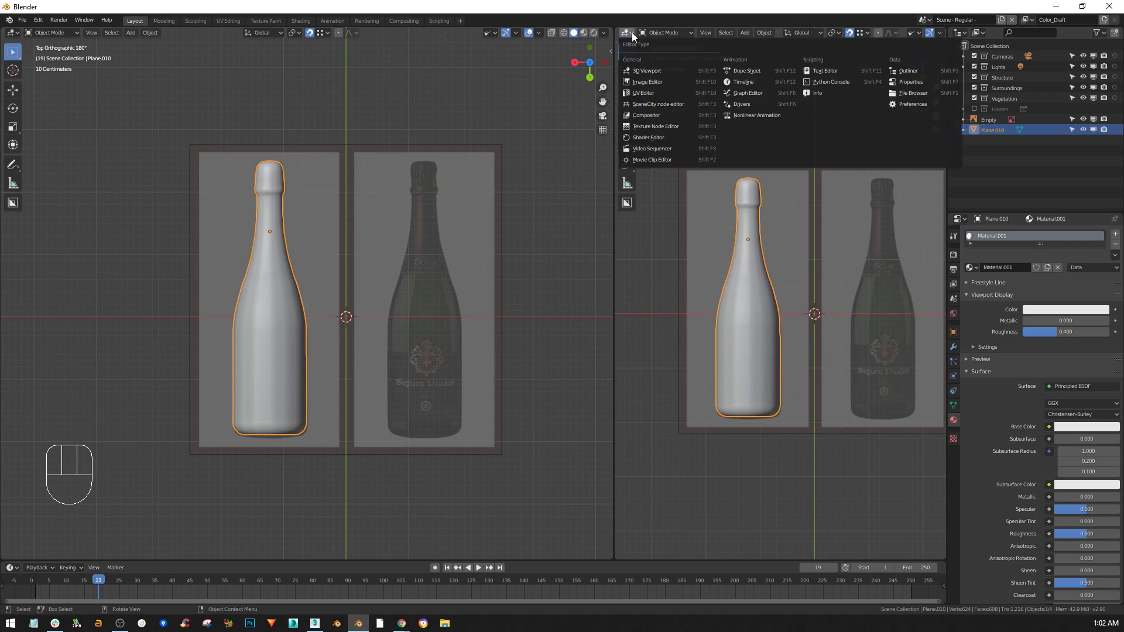
{"action": "left_click", "coordinate": [641, 150]}
{"action": "middle_click_drag", "start_coordinate": [727, 140], "coordinate": [776, 110]}
{"action": "scroll", "coordinate": [747, 230], "scroll_direction": "up", "scroll_amount": 2}
- Add an Image Texture node with its mapping setup to the Principled BSDF's Base Color and move the new nodes clear of the shader
{"action": "left_click", "coordinate": [732, 254]}
{"action": "key", "text": "ctrl+t"}
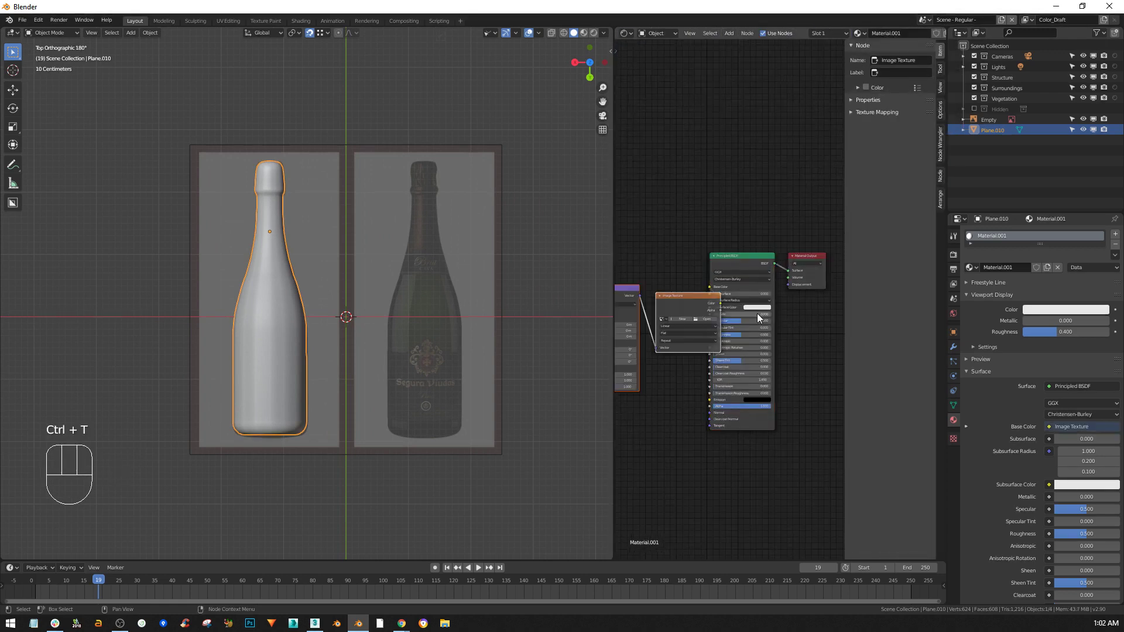
{"action": "key", "text": "g"}
{"action": "left_click", "coordinate": [681, 277]}
{"action": "left_click", "coordinate": [667, 273]}
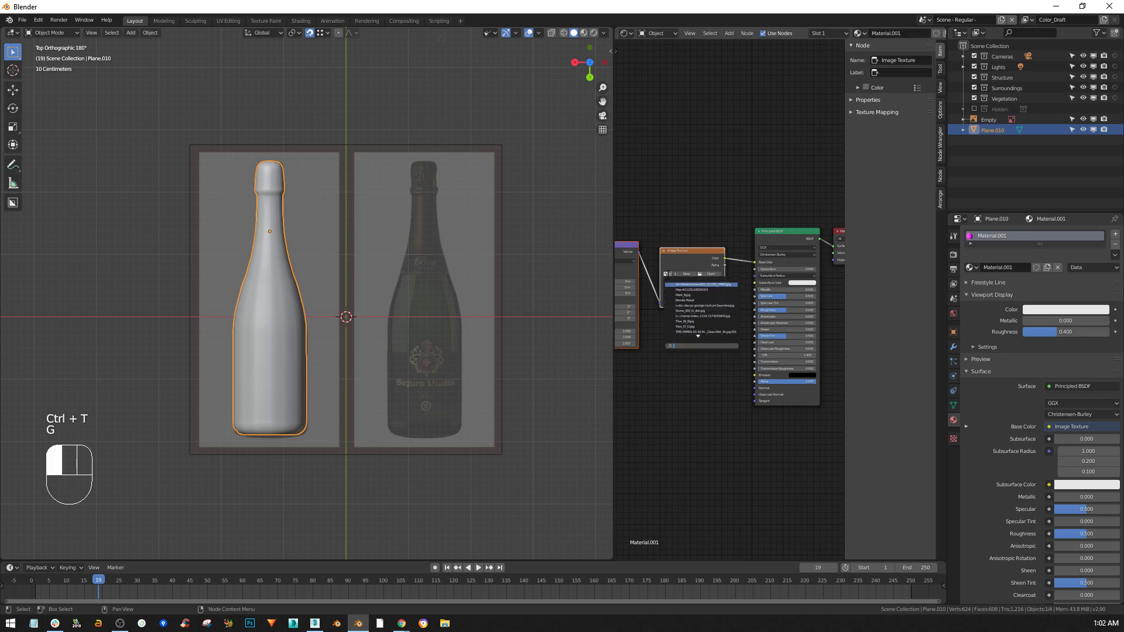
{"action": "scroll", "coordinate": [667, 278], "scroll_direction": "up", "scroll_amount": 6}
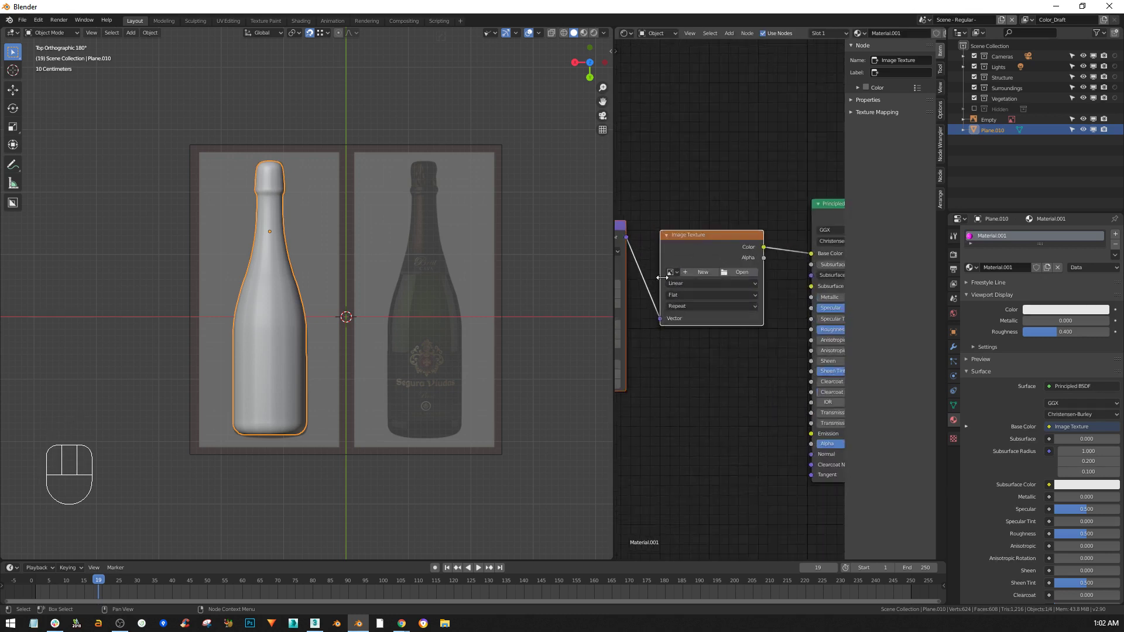
- Identify the image used by the reference empty and assign tc-champ-index-1119-1574195843.jpg to the bottle material's Image Texture node
{"action": "left_click", "coordinate": [681, 259]}
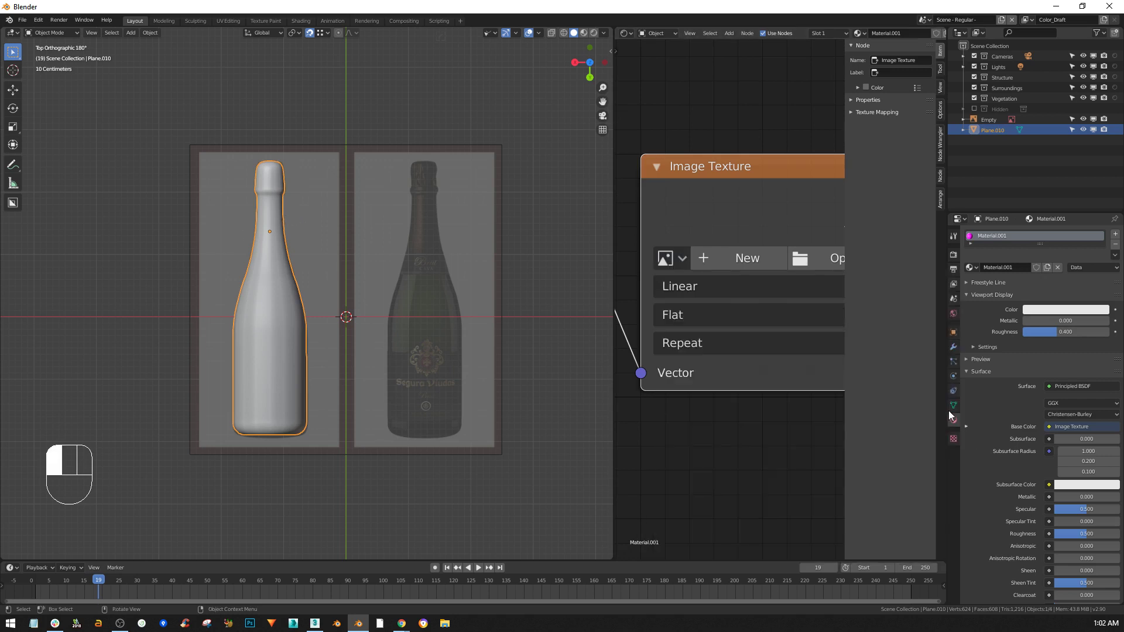
{"action": "left_click", "coordinate": [451, 286]}
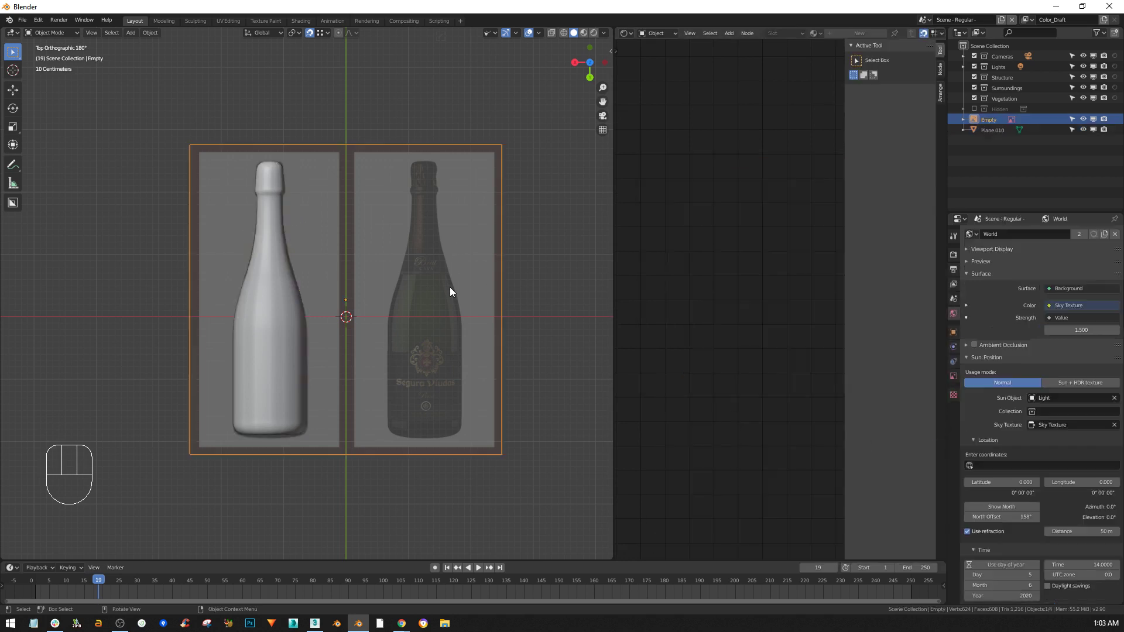
{"action": "left_click", "coordinate": [955, 394]}
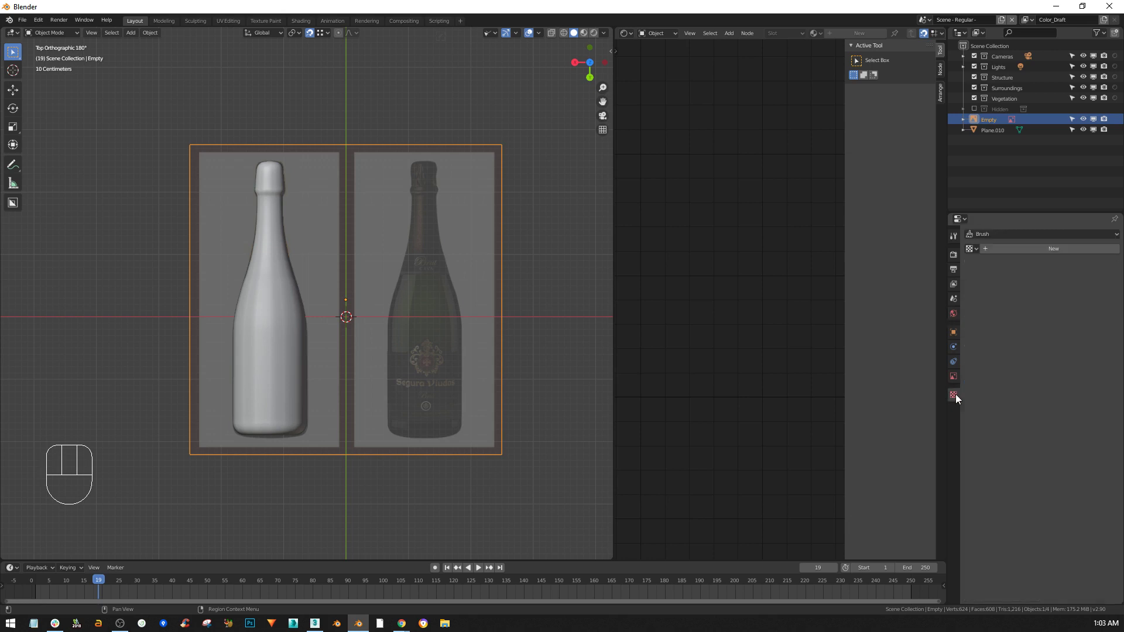
{"action": "left_click", "coordinate": [954, 376]}
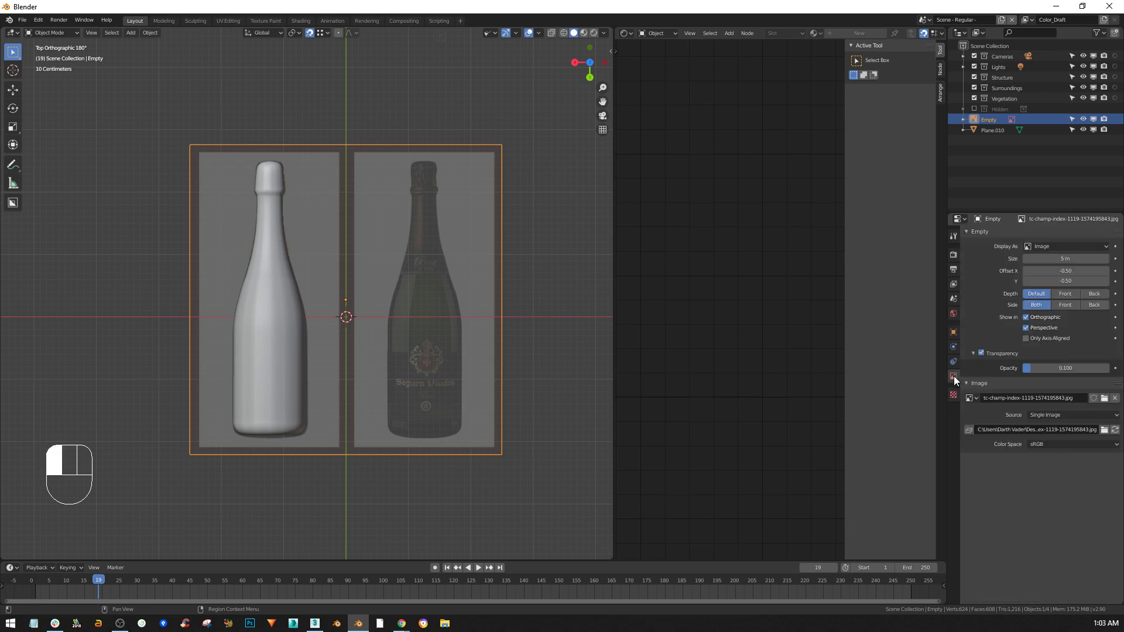
{"action": "left_click", "coordinate": [1074, 398]}
{"action": "left_click", "coordinate": [280, 302]}
{"action": "left_click", "coordinate": [688, 258]}
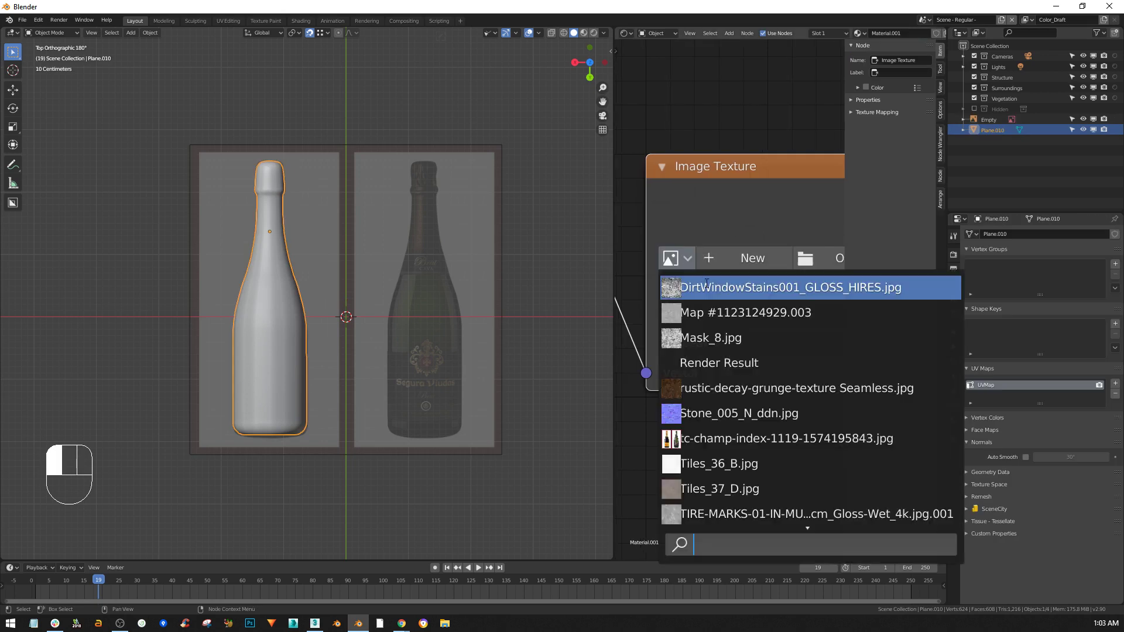
{"action": "left_click", "coordinate": [776, 438]}
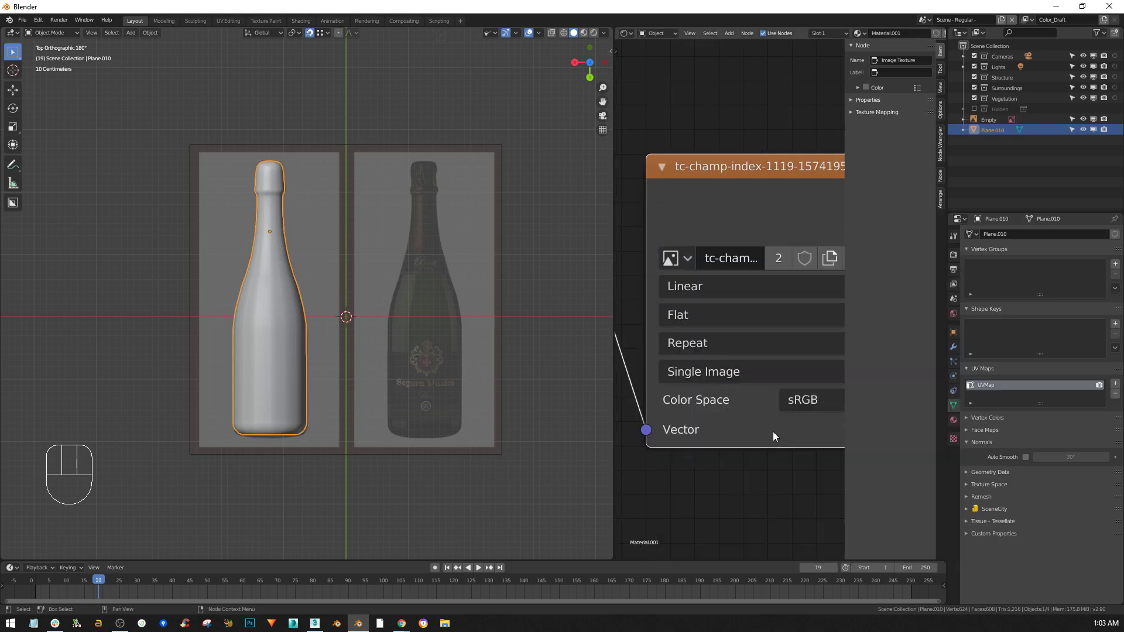
- Set the 3D viewport's solid shading colour to Texture
{"action": "left_click", "coordinate": [605, 33]}
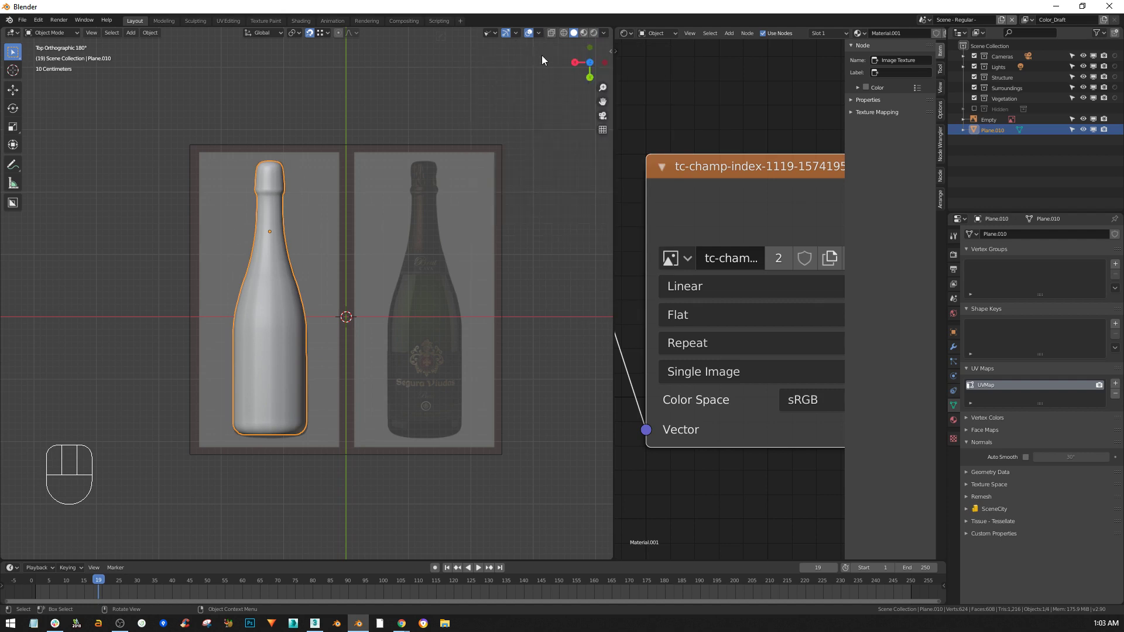
{"action": "left_click", "coordinate": [603, 34]}
{"action": "left_click", "coordinate": [649, 171]}
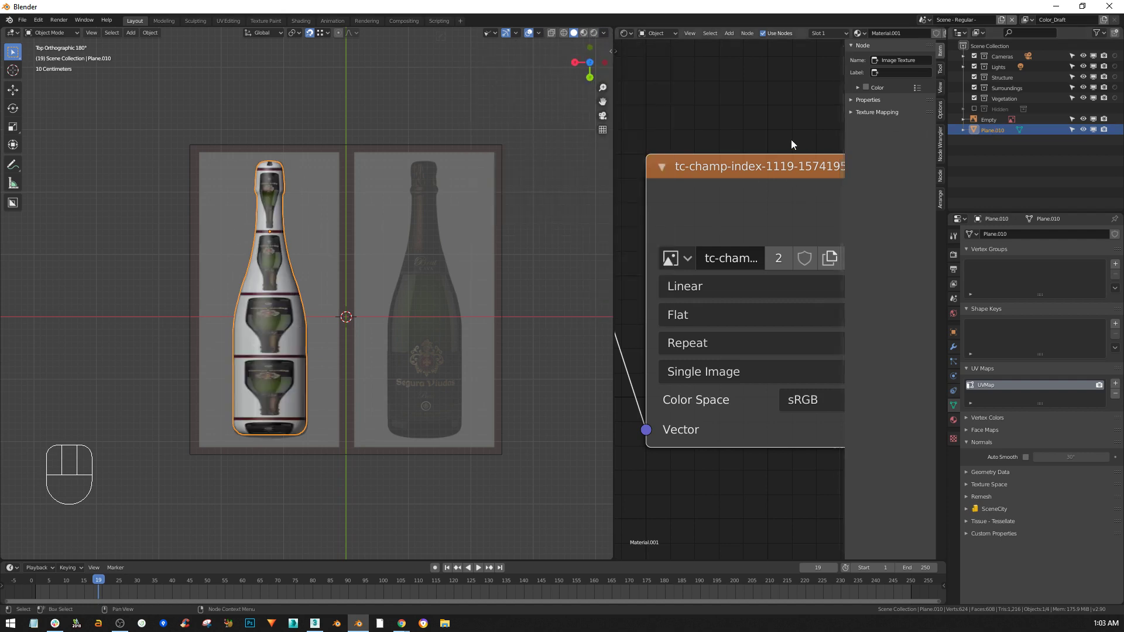
- Change the Shader Editor area to an Image Editor and display tc-champ-index-1119-1574195843.jpg in it
{"action": "key", "text": "n"}
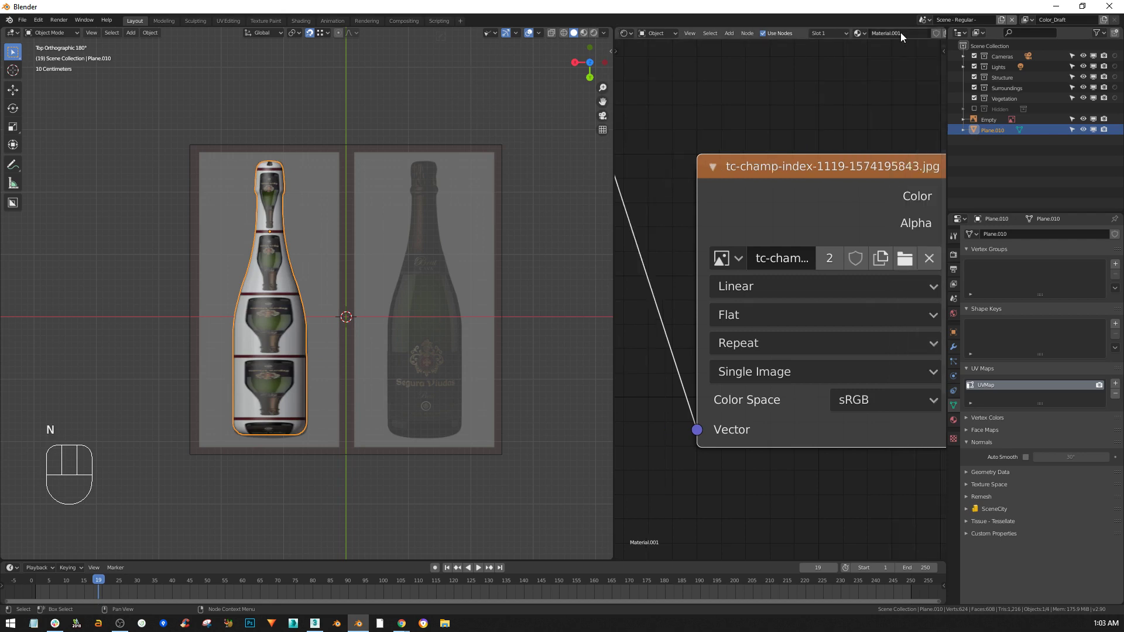
{"action": "left_click", "coordinate": [626, 34]}
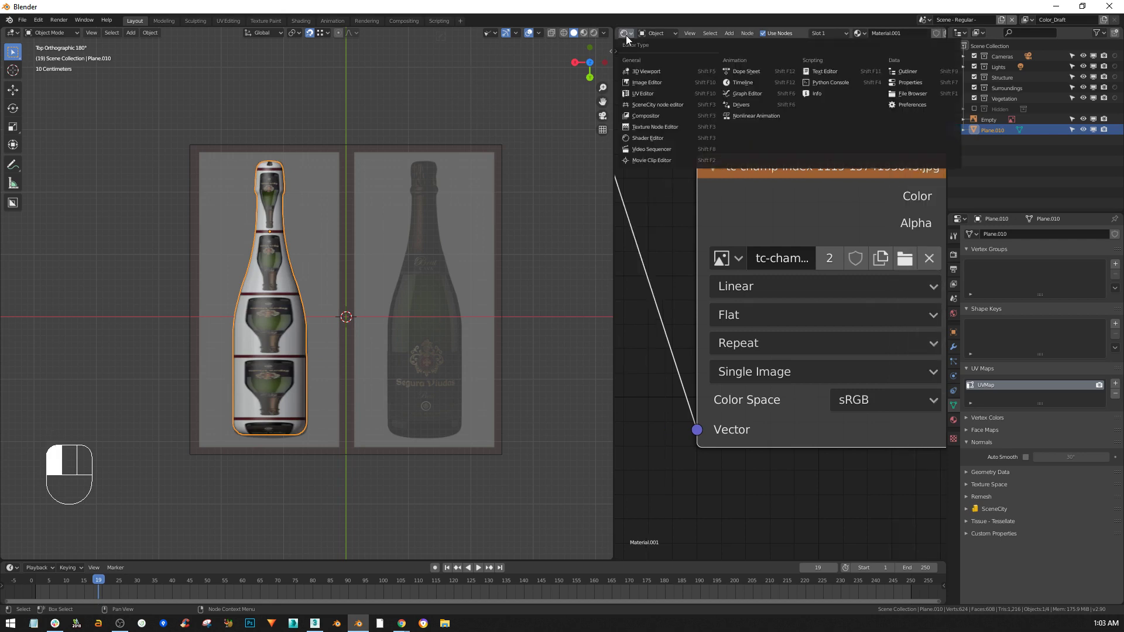
{"action": "left_click", "coordinate": [648, 84]}
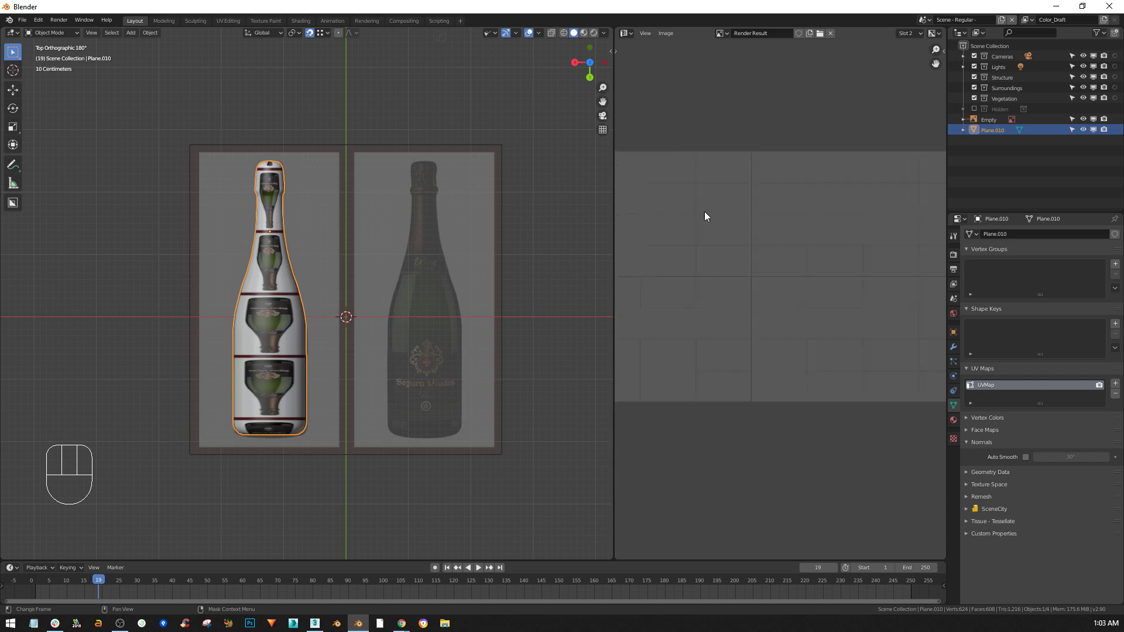
{"action": "left_click", "coordinate": [724, 32]}
{"action": "left_click", "coordinate": [767, 107]}
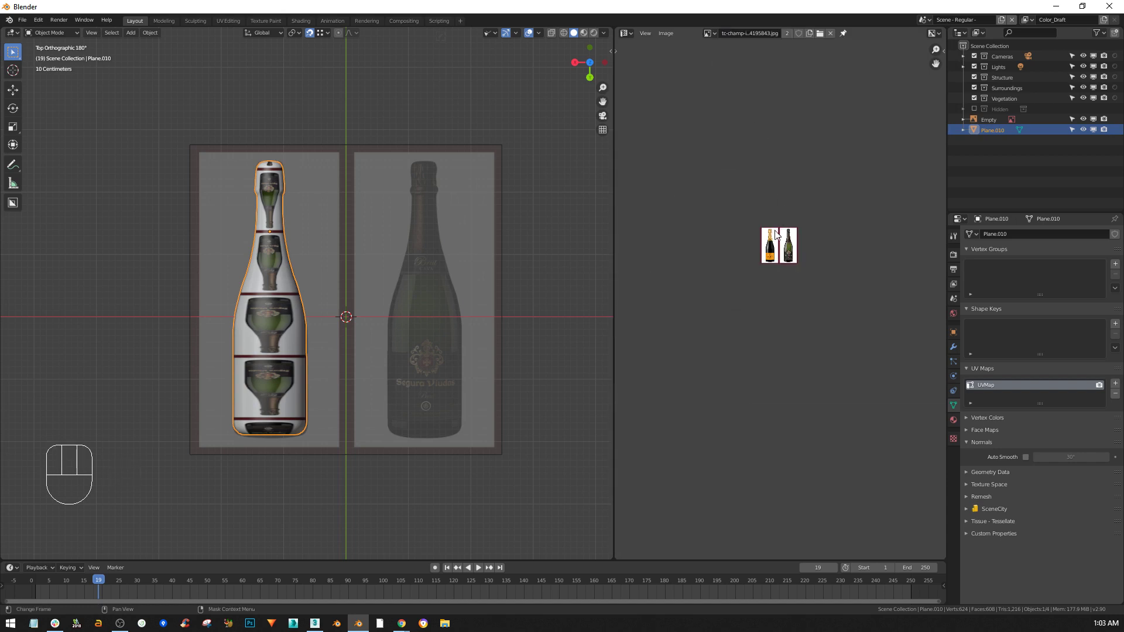
{"action": "scroll", "coordinate": [763, 268], "scroll_direction": "up", "scroll_amount": 10}
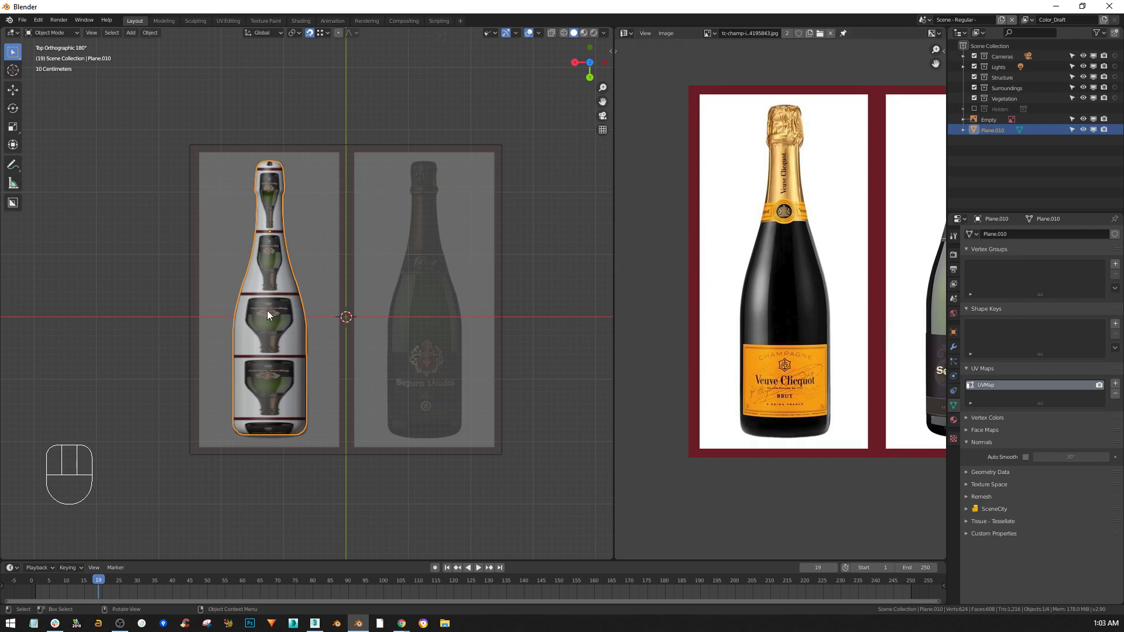
- Put the bottle in Edit Mode and switch to edge selection
{"action": "key", "text": "Tab"}
{"action": "middle_click_drag", "start_coordinate": [267, 311], "coordinate": [388, 219]}
{"action": "scroll", "coordinate": [287, 268], "scroll_direction": "up", "scroll_amount": 5}
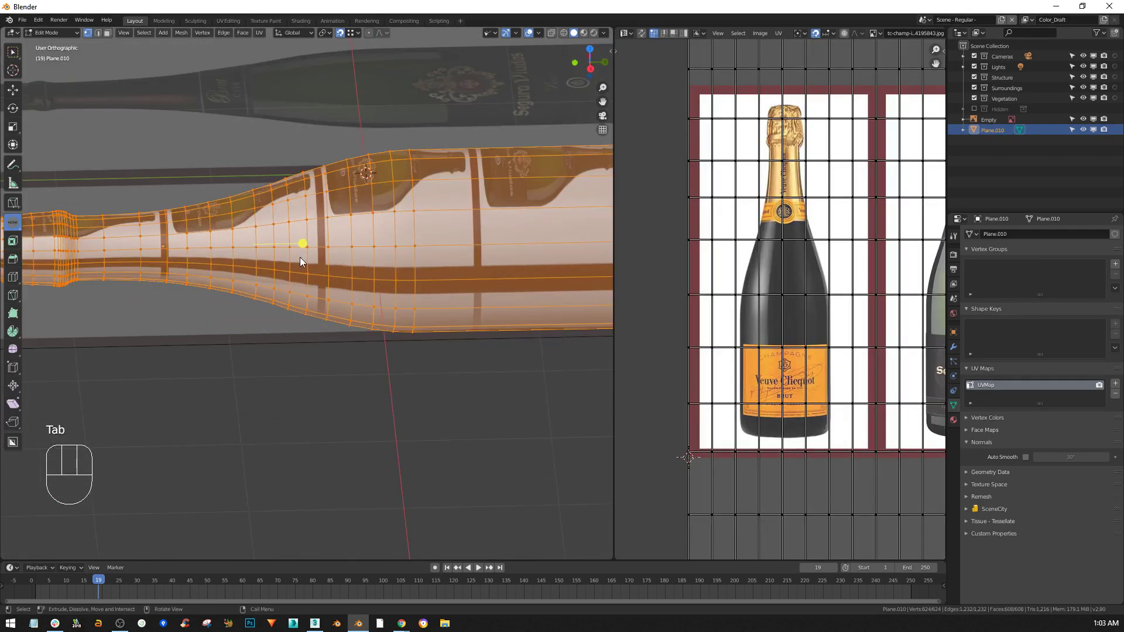
{"action": "key", "text": "2"}
- Select a lengthwise edge loop along the bottle together with the small edge rings at the centre of its base and top
{"action": "left_click", "coordinate": [360, 248]}
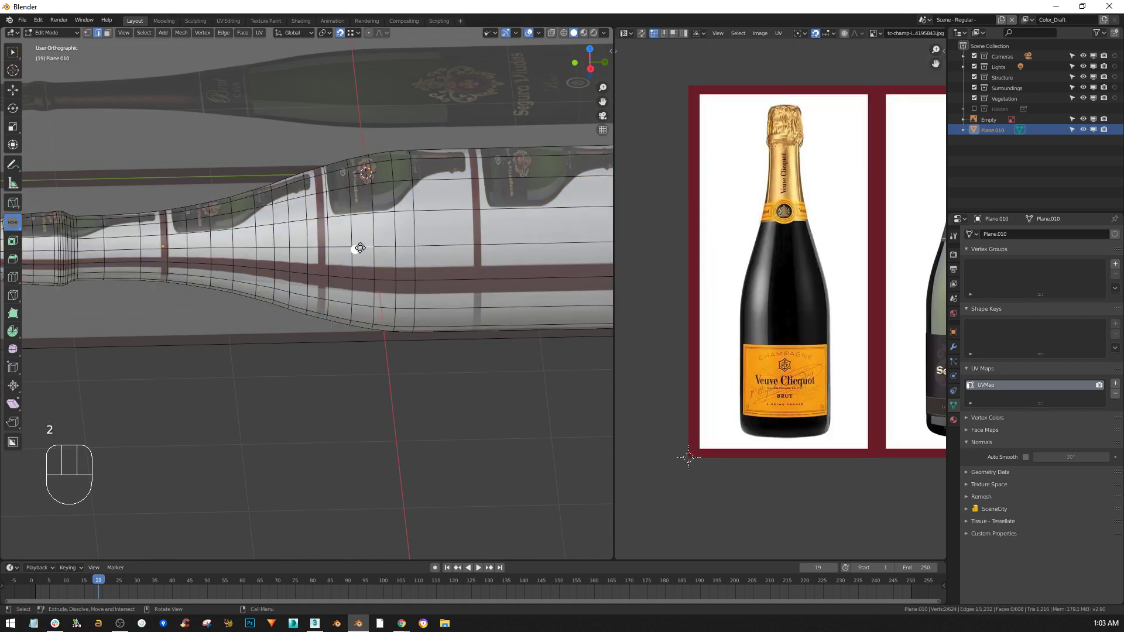
{"action": "left_click", "coordinate": [381, 247], "text": "alt+shift"}
{"action": "middle_click_drag", "start_coordinate": [380, 247], "coordinate": [325, 247]}
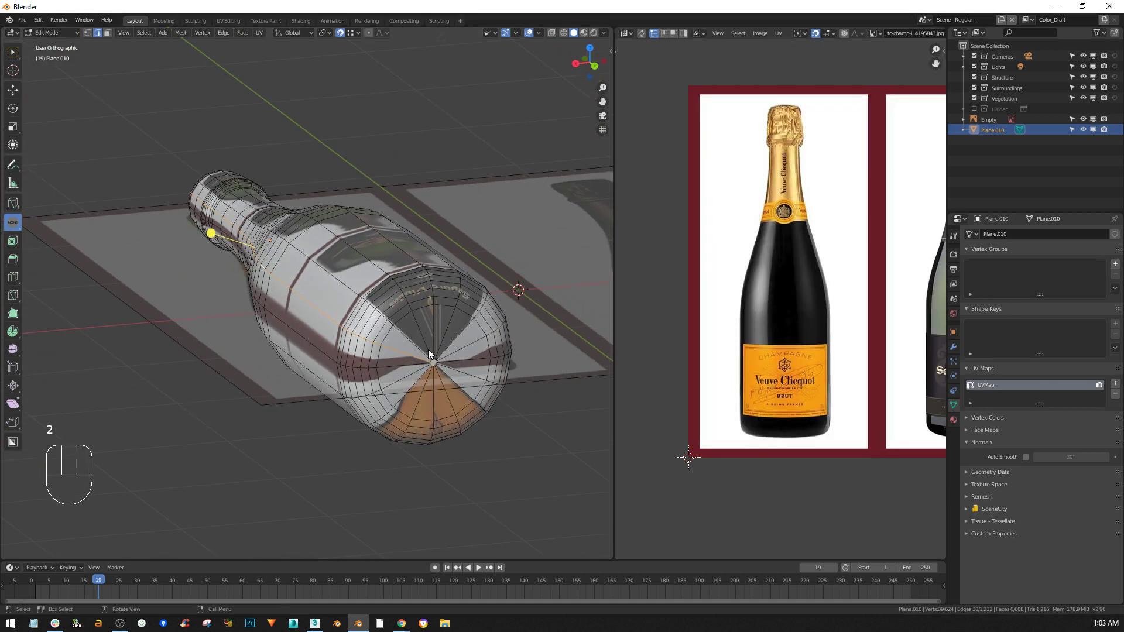
{"action": "scroll", "coordinate": [434, 380], "scroll_direction": "up", "scroll_amount": 6}
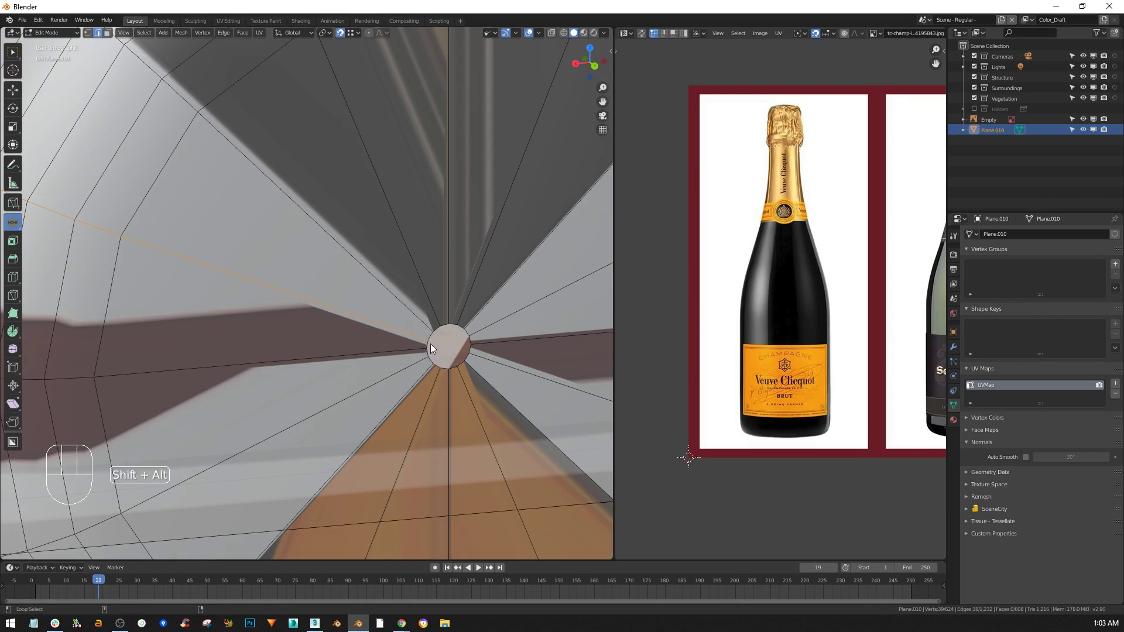
{"action": "left_click", "coordinate": [437, 332], "text": "alt+shift"}
{"action": "scroll", "coordinate": [437, 329], "scroll_direction": "down", "scroll_amount": 10}
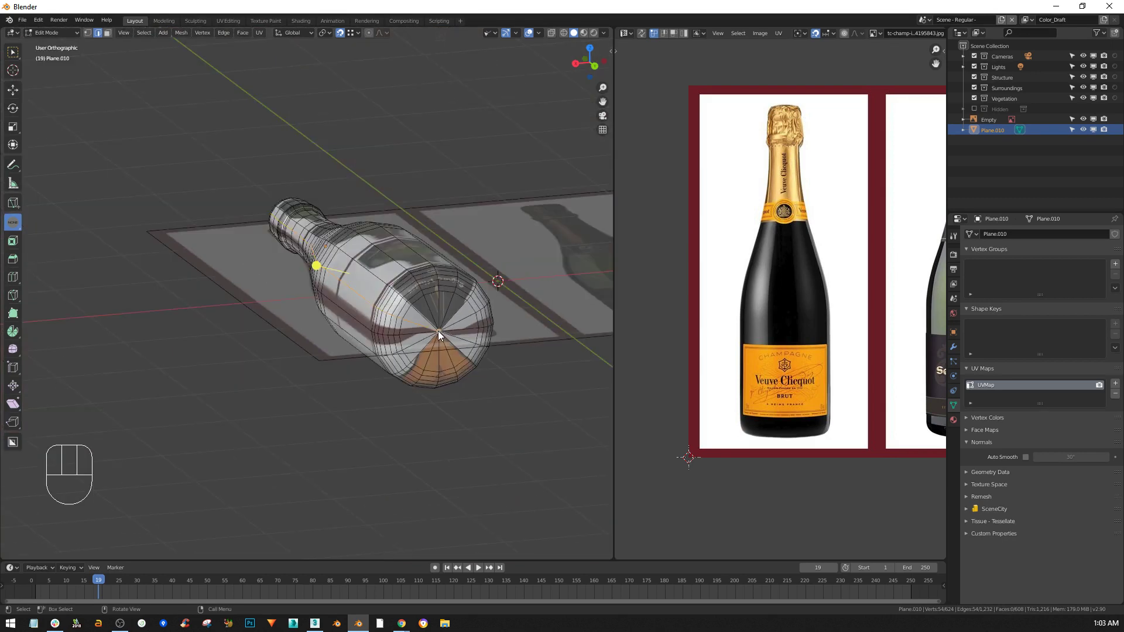
{"action": "middle_click_drag", "start_coordinate": [380, 341], "coordinate": [575, 326]}
{"action": "scroll", "coordinate": [351, 329], "scroll_direction": "up", "scroll_amount": 10}
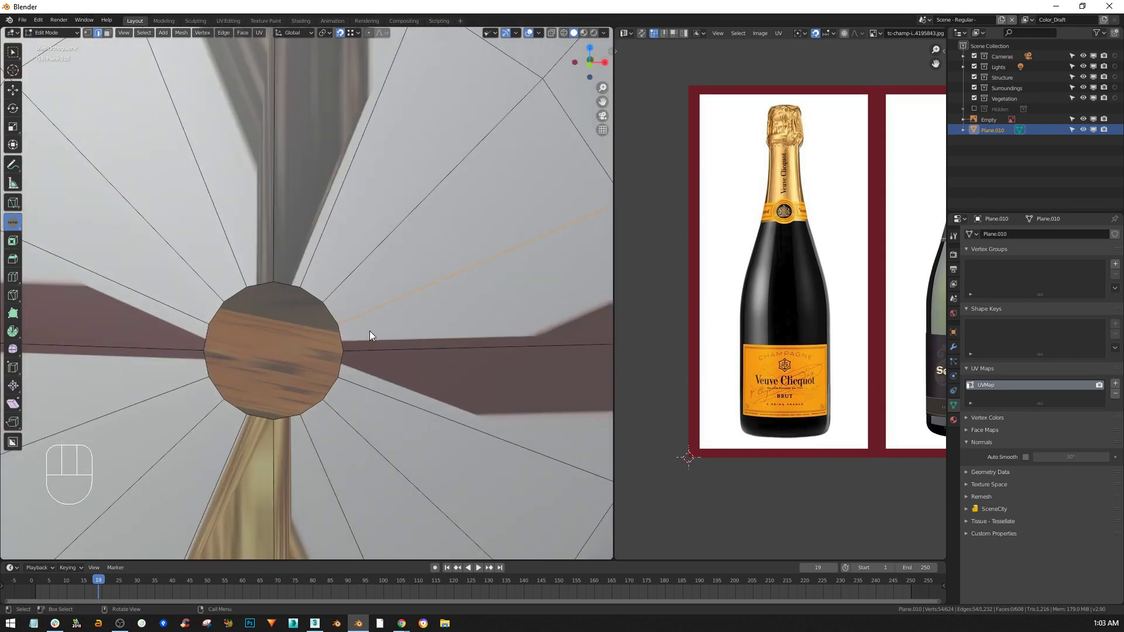
{"action": "left_click", "coordinate": [333, 315], "text": "alt+shift"}
{"action": "scroll", "coordinate": [333, 315], "scroll_direction": "down", "scroll_amount": 6}
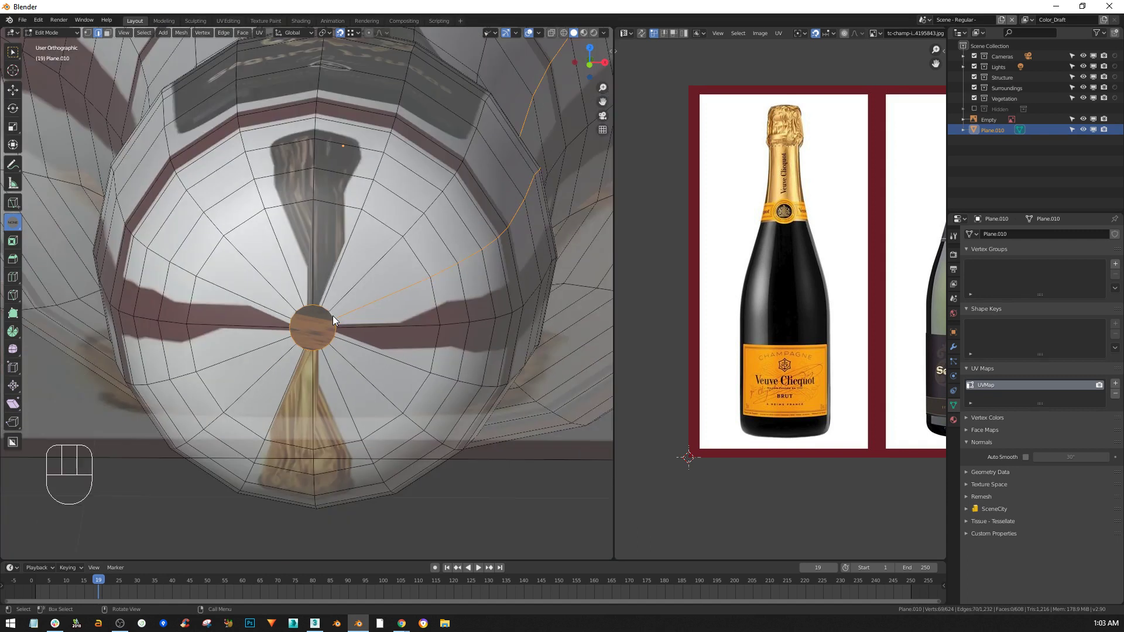
{"action": "scroll", "coordinate": [350, 312], "scroll_direction": "down", "scroll_amount": 6}
- Align to the top orthographic view, select the whole bottle mesh and unwrap it with Project From View
{"action": "middle_click_drag", "start_coordinate": [373, 285], "coordinate": [116, 400]}
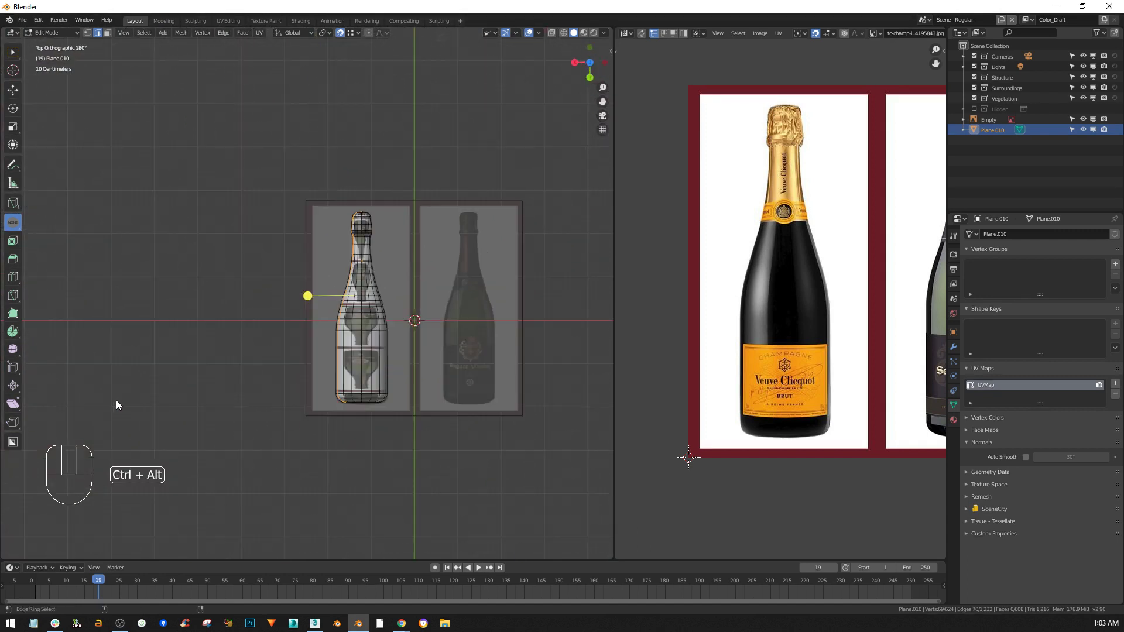
{"action": "scroll", "coordinate": [376, 351], "scroll_direction": "up", "scroll_amount": 7}
{"action": "scroll", "coordinate": [339, 369], "scroll_direction": "down", "scroll_amount": 3}
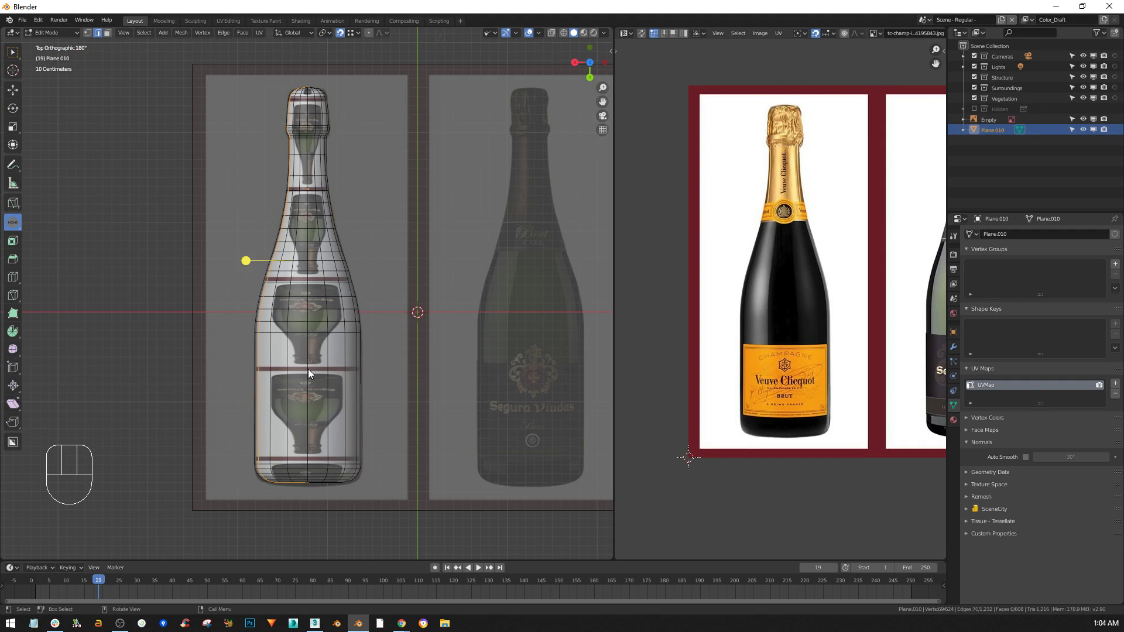
{"action": "key", "text": "a"}
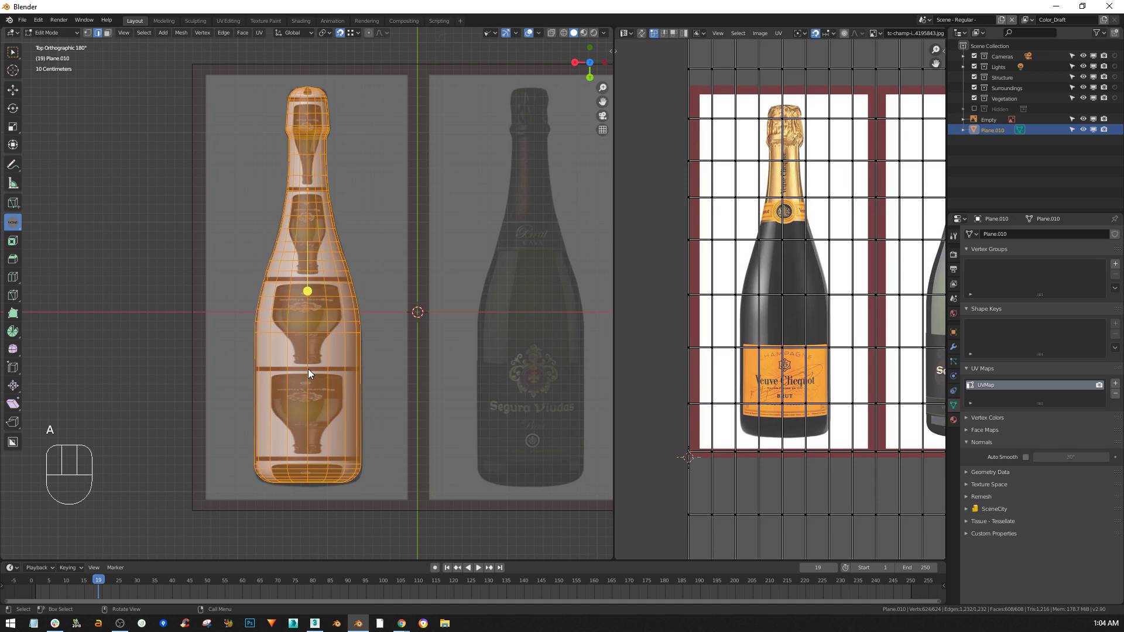
{"action": "key", "text": "u"}
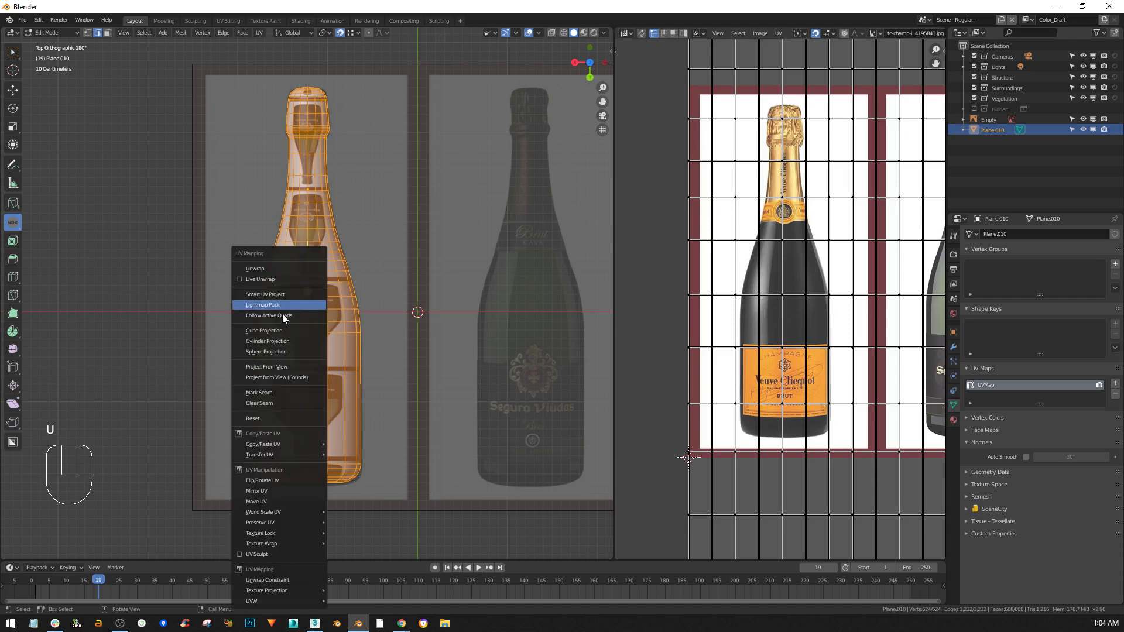
{"action": "left_click", "coordinate": [286, 367]}
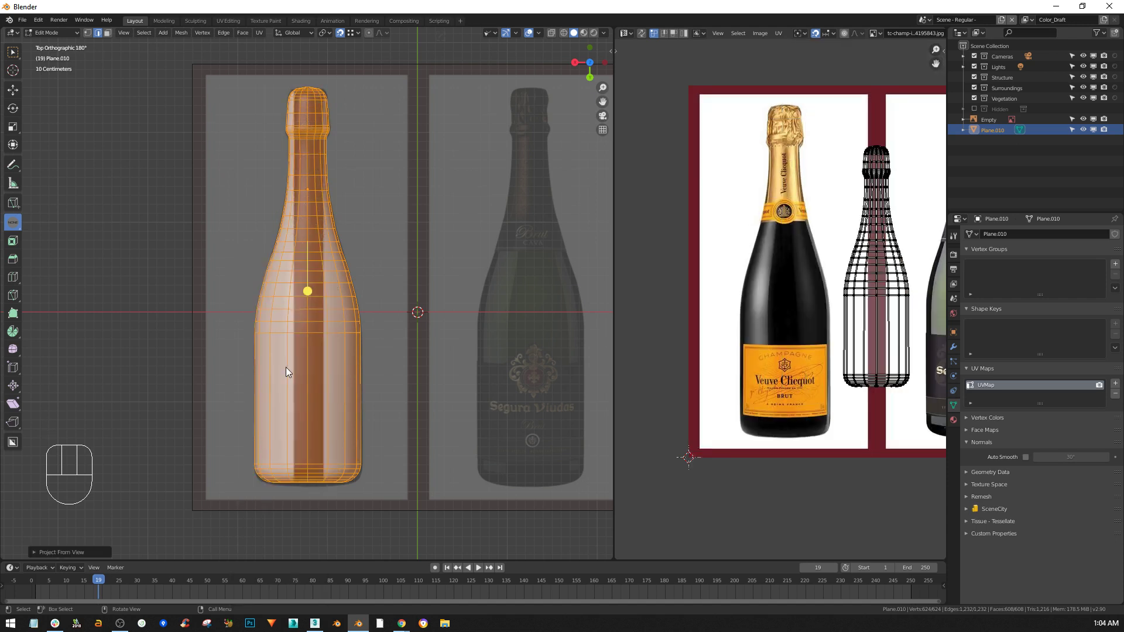
- Move the bottle's UV island onto the Veuve Clicquot bottle and, with snapping off, enlarge it to roughly the pictured bottle's size
{"action": "middle_click_drag", "start_coordinate": [865, 302], "coordinate": [811, 298], "text": "shift"}
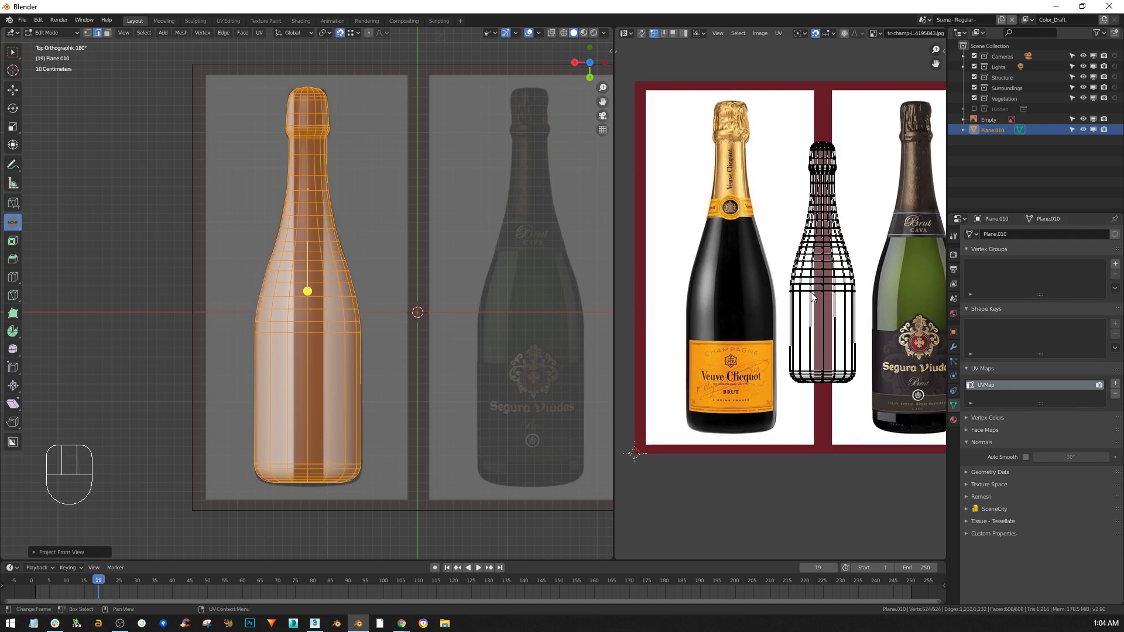
{"action": "key", "text": "l"}
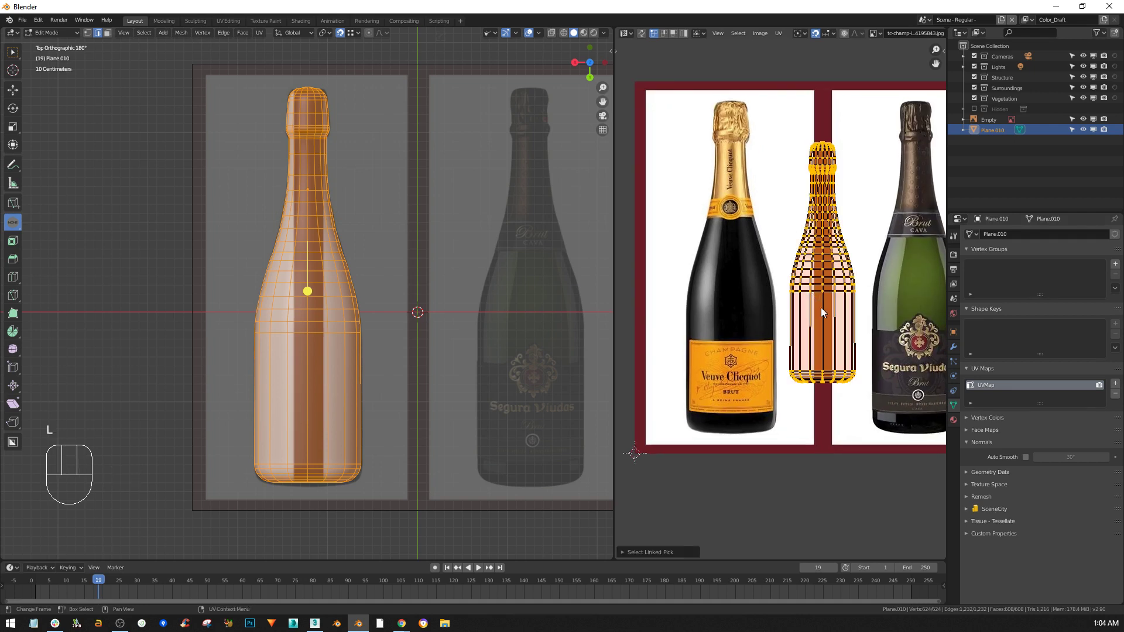
{"action": "key", "text": "g"}
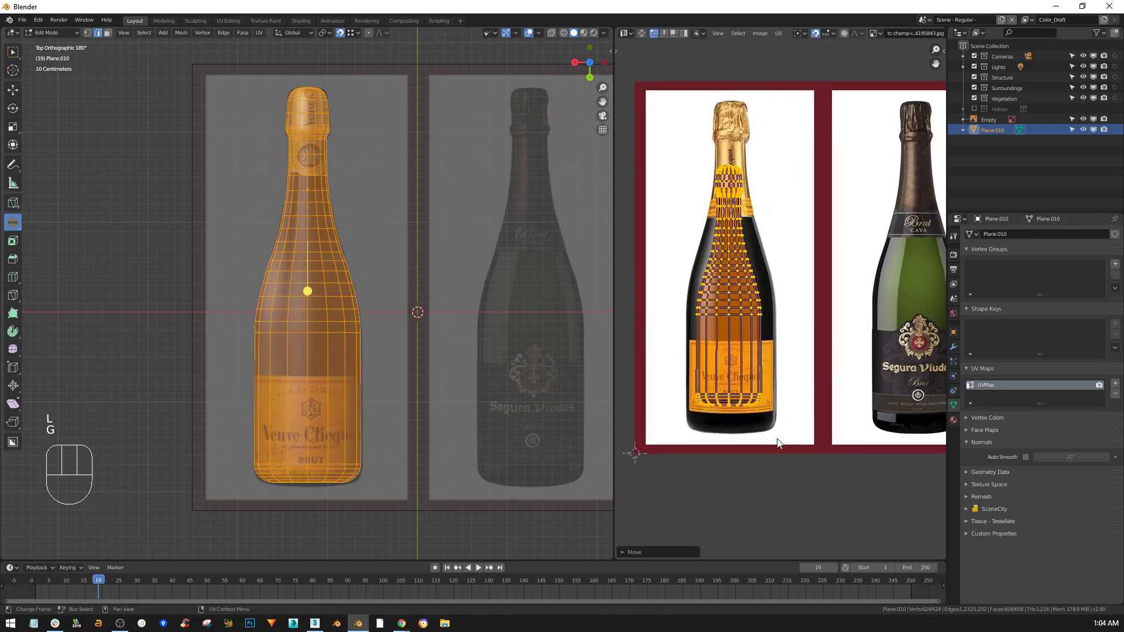
{"action": "key", "text": "shift+Tab"}
{"action": "key", "text": "s"}
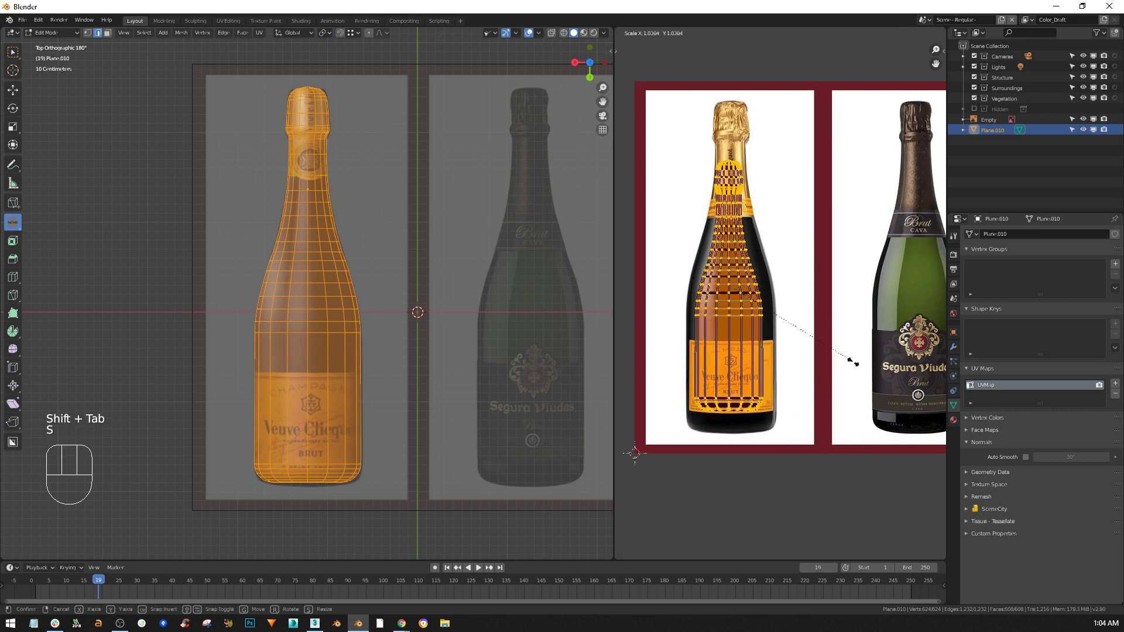
{"action": "left_click", "coordinate": [857, 382]}
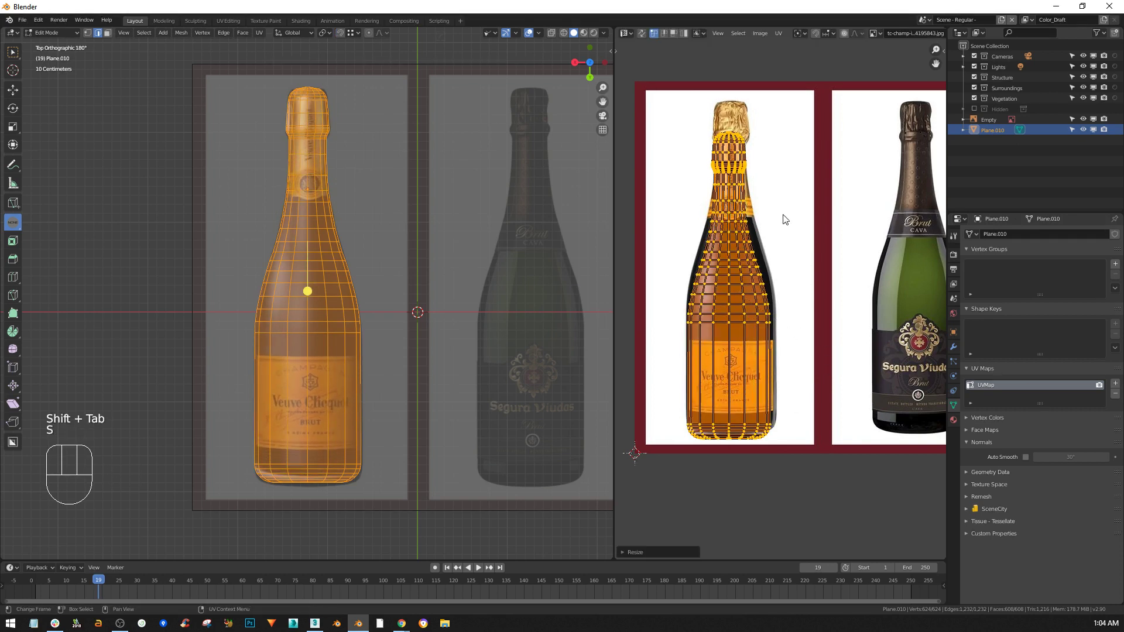
- Reposition the UV island over the Veuve Clicquot bottle and scale it by about 1.08 to match the pictured outline
{"action": "scroll", "coordinate": [791, 235], "scroll_direction": "up", "scroll_amount": 1}
{"action": "key", "text": "g"}
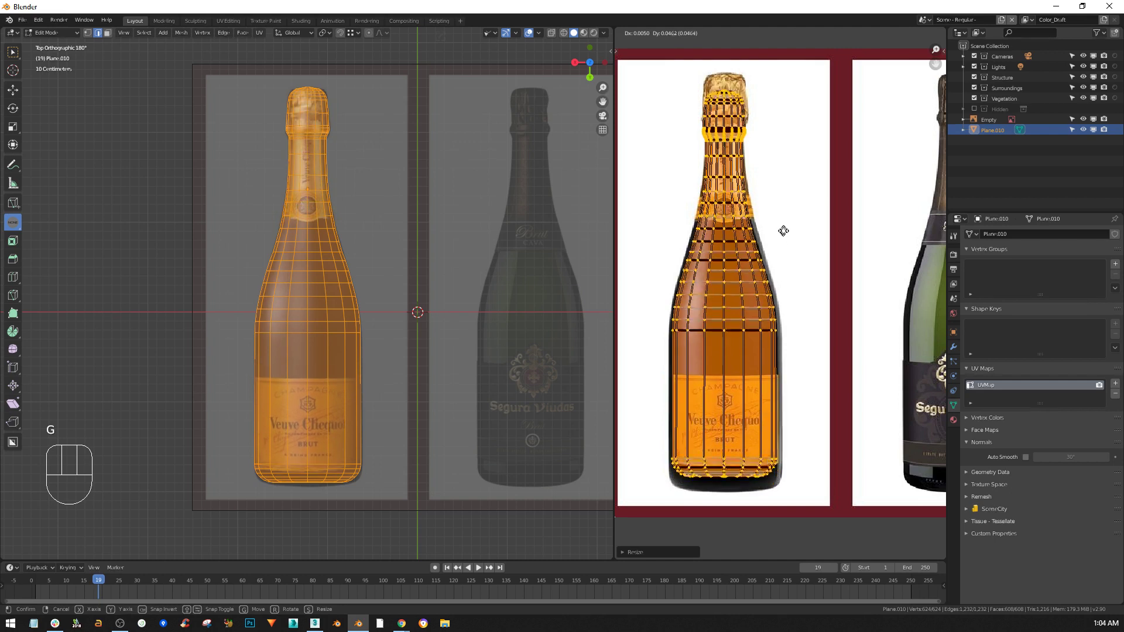
{"action": "left_click", "coordinate": [785, 234]}
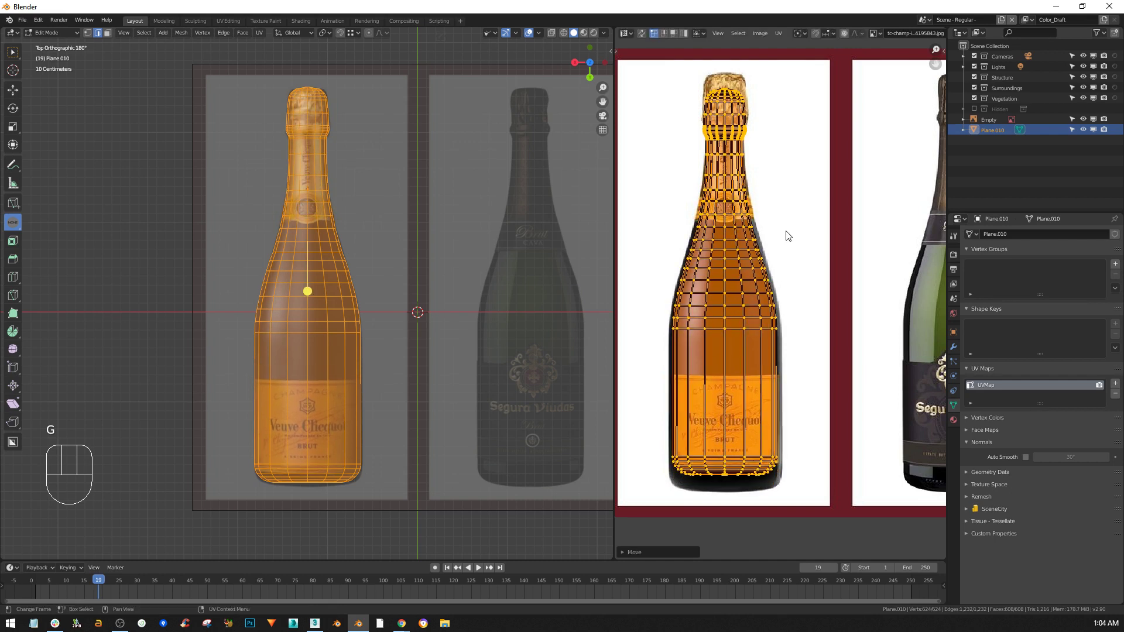
{"action": "key", "text": "s"}
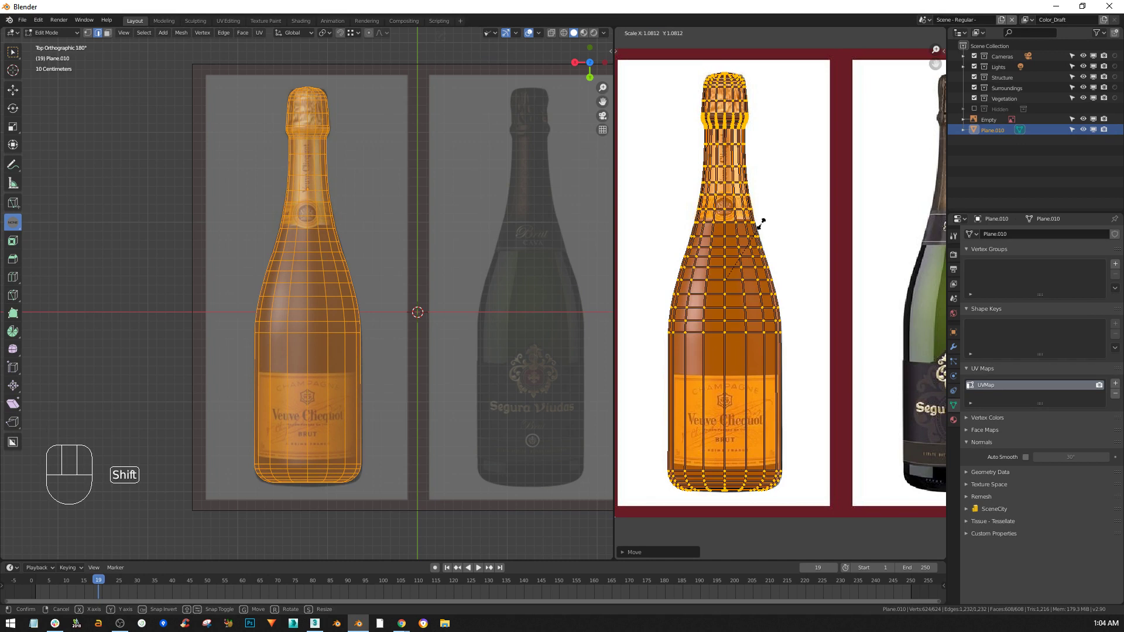
{"action": "left_click", "coordinate": [763, 220]}
- Shift the UV island slightly along X so its lower body lines up with the pictured Veuve Clicquot bottle
{"action": "scroll", "coordinate": [732, 412], "scroll_direction": "up", "scroll_amount": 5}
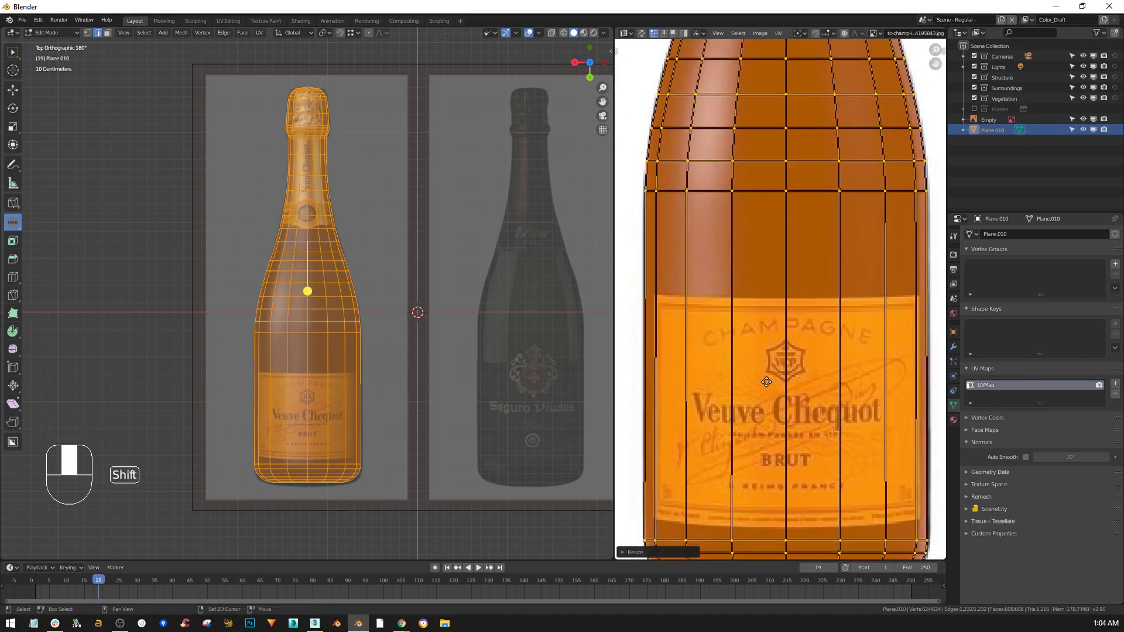
{"action": "middle_click_drag", "start_coordinate": [768, 382], "coordinate": [753, 331], "text": "shift"}
{"action": "key", "text": "g"}
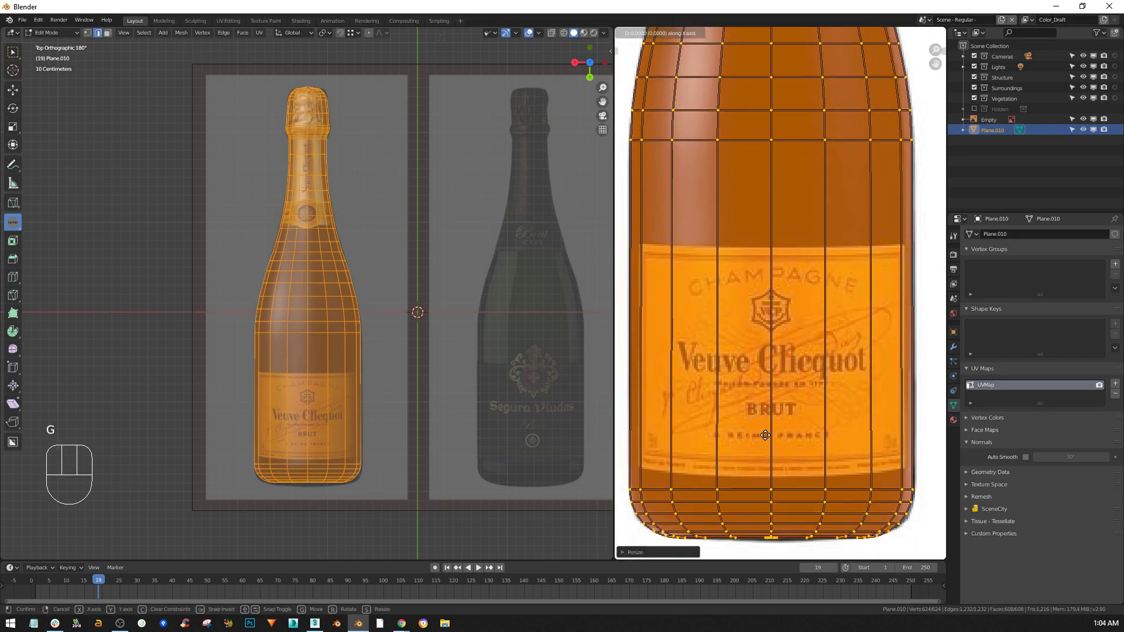
{"action": "left_click", "coordinate": [766, 435]}
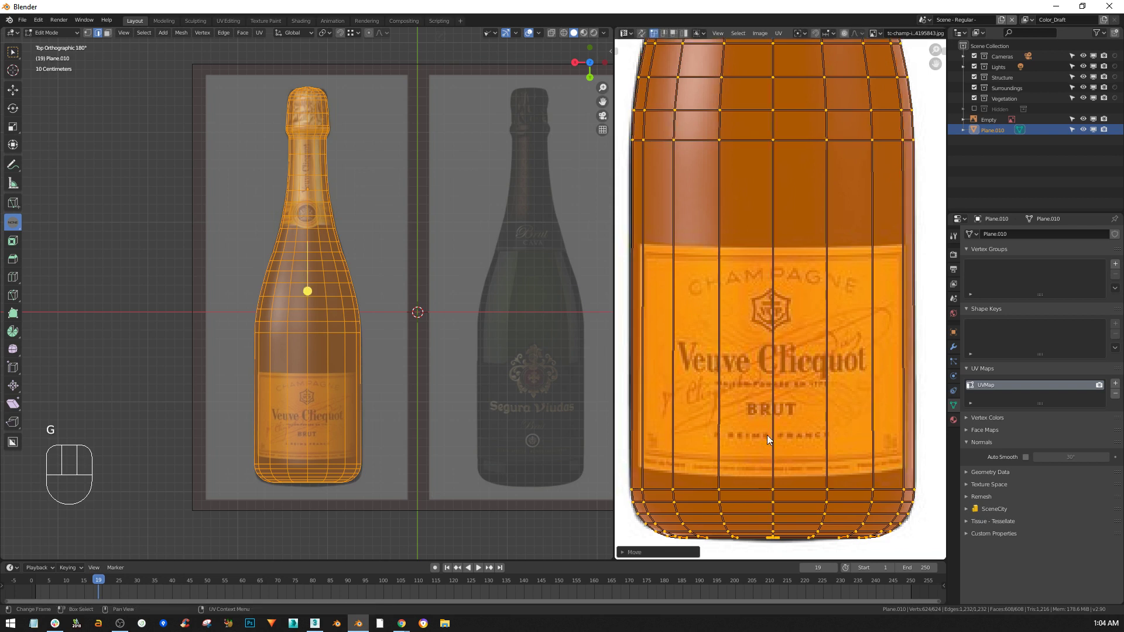
- Nudge the UV island along X at the foil-wrapped top, and scale it by about 0.99 to fit the picture
{"action": "scroll", "coordinate": [754, 343], "scroll_direction": "down", "scroll_amount": 3}
{"action": "scroll", "coordinate": [755, 344], "scroll_direction": "down", "scroll_amount": 1}
{"action": "middle_click_drag", "start_coordinate": [754, 343], "coordinate": [756, 513], "text": "shift"}
{"action": "scroll", "coordinate": [765, 217], "scroll_direction": "up", "scroll_amount": 4}
{"action": "scroll", "coordinate": [793, 168], "scroll_direction": "up", "scroll_amount": 1}
{"action": "scroll", "coordinate": [811, 144], "scroll_direction": "up", "scroll_amount": 3}
{"action": "scroll", "coordinate": [838, 320], "scroll_direction": "down", "scroll_amount": 2}
{"action": "middle_click_drag", "start_coordinate": [836, 319], "coordinate": [839, 320], "text": "shift"}
{"action": "key", "text": "g"}
{"action": "key", "text": "x"}
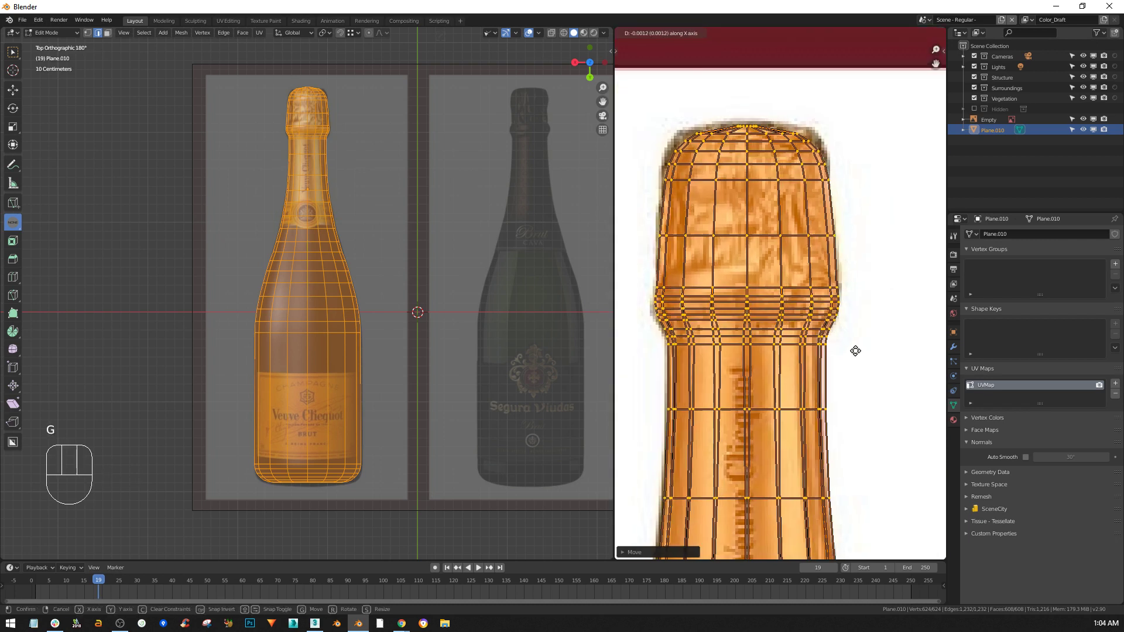
{"action": "right_click", "coordinate": [853, 350]}
{"action": "key", "text": "s"}
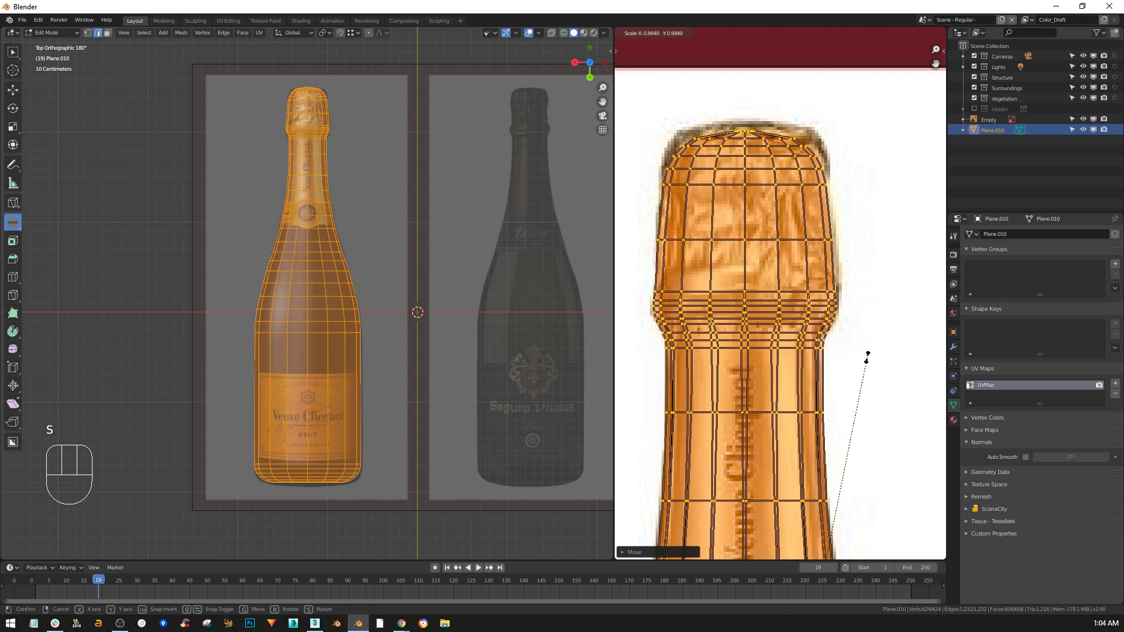
{"action": "left_click", "coordinate": [867, 357]}
- Leave Edit Mode and rotate the bottle 90 degrees in the right orthographic view so it stands upright
{"action": "scroll", "coordinate": [862, 356], "scroll_direction": "down", "scroll_amount": 4}
{"action": "scroll", "coordinate": [861, 353], "scroll_direction": "down", "scroll_amount": 1}
{"action": "middle_click_drag", "start_coordinate": [851, 378], "coordinate": [810, 177], "text": "shift"}
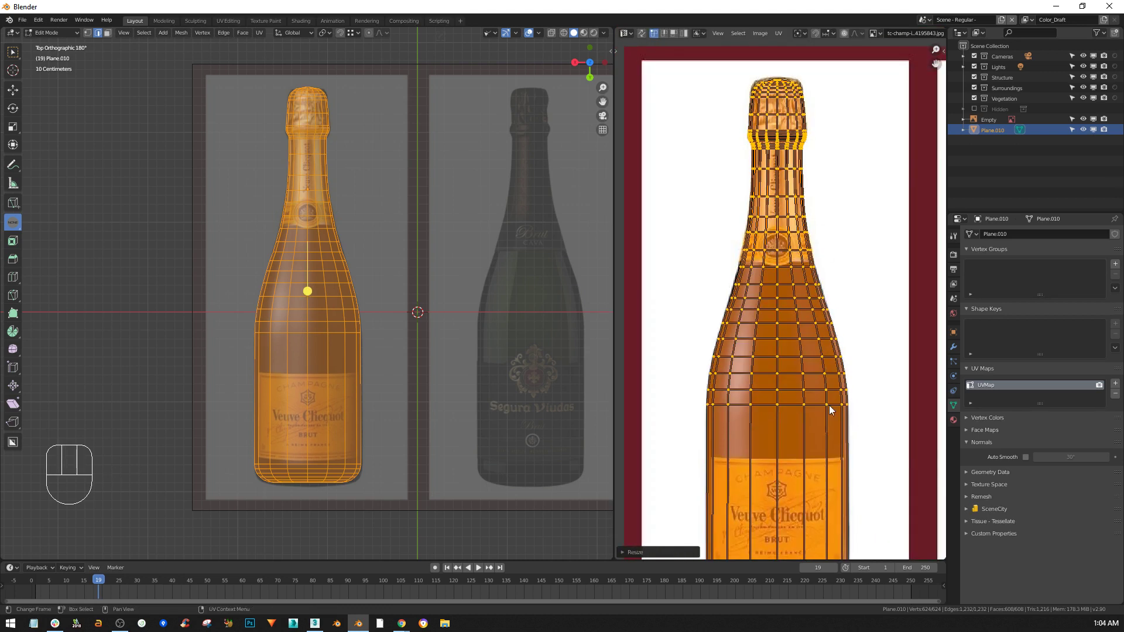
{"action": "middle_click_drag", "start_coordinate": [831, 410], "coordinate": [834, 252], "text": "shift"}
{"action": "key", "text": "Tab"}
{"action": "middle_click_drag", "start_coordinate": [272, 369], "coordinate": [475, 273]}
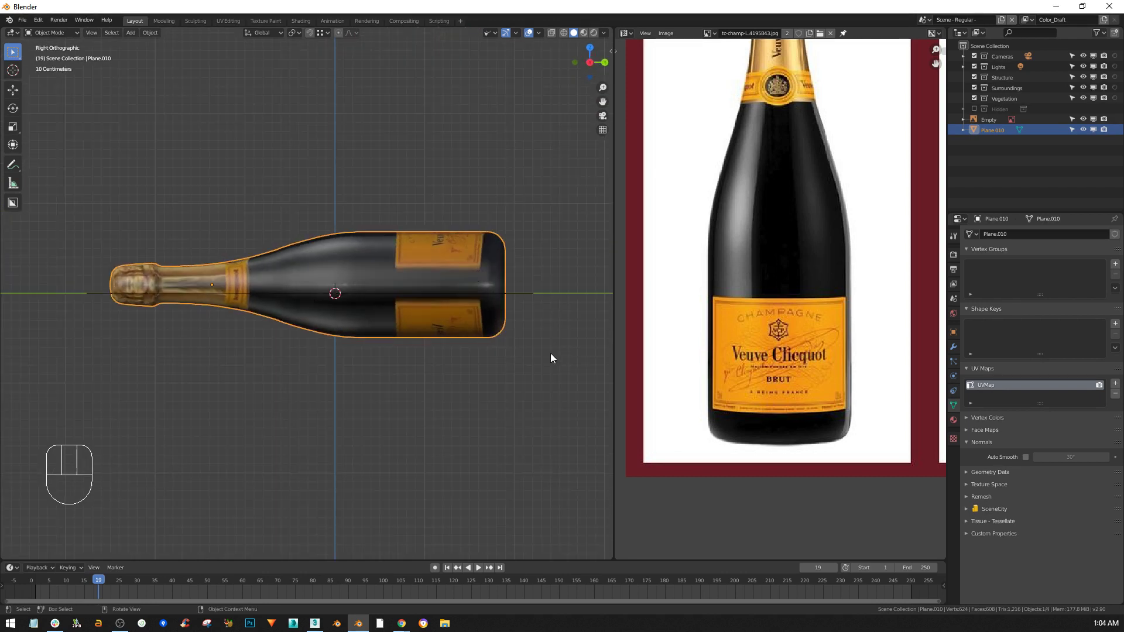
{"action": "key", "text": "r"}
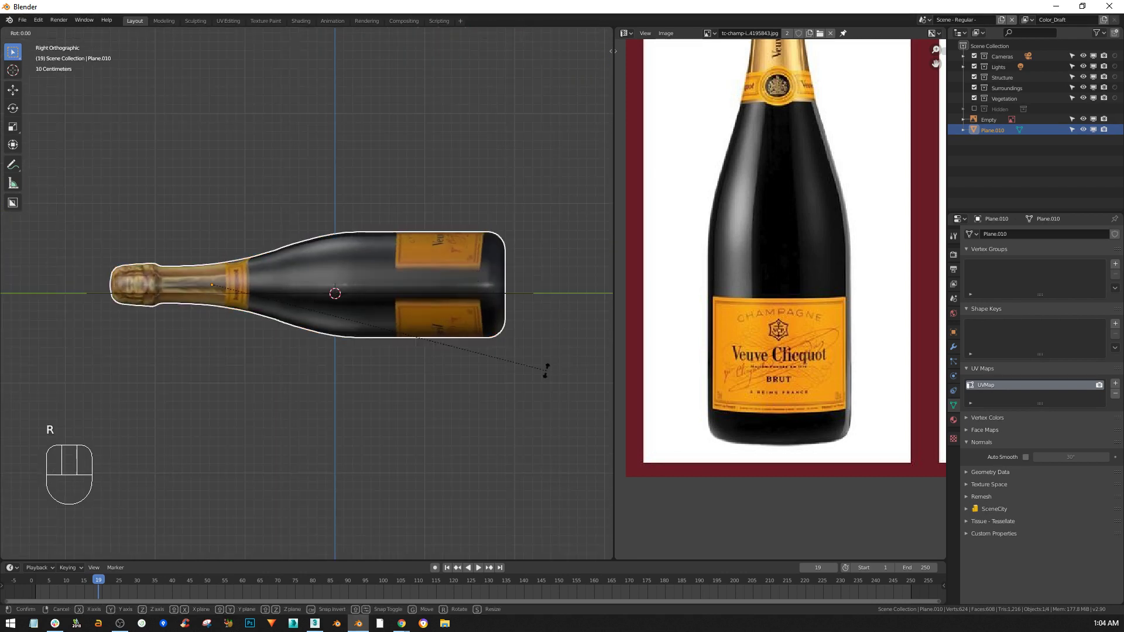
{"action": "type", "text": "90"}
{"action": "key", "text": "Return"}
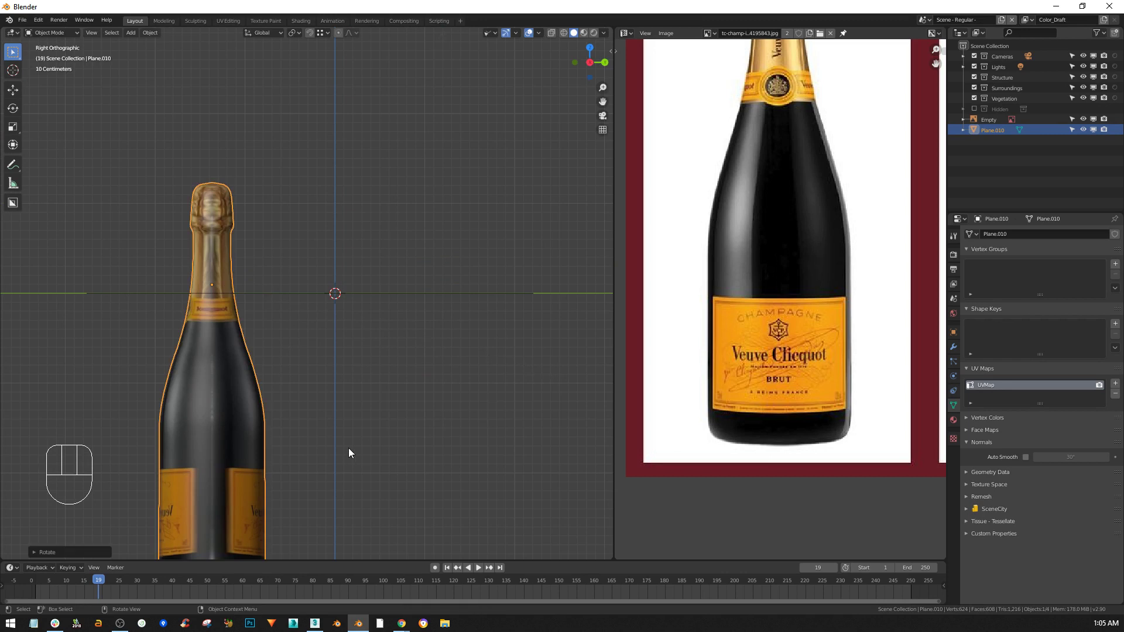
- Move the upright bottle so its base stands at ground level on the reference image
{"action": "key", "text": "g"}
{"action": "left_click", "coordinate": [480, 157]}
{"action": "middle_click_drag", "start_coordinate": [481, 156], "coordinate": [325, 179]}
{"action": "middle_click_drag", "start_coordinate": [336, 193], "coordinate": [385, 166]}
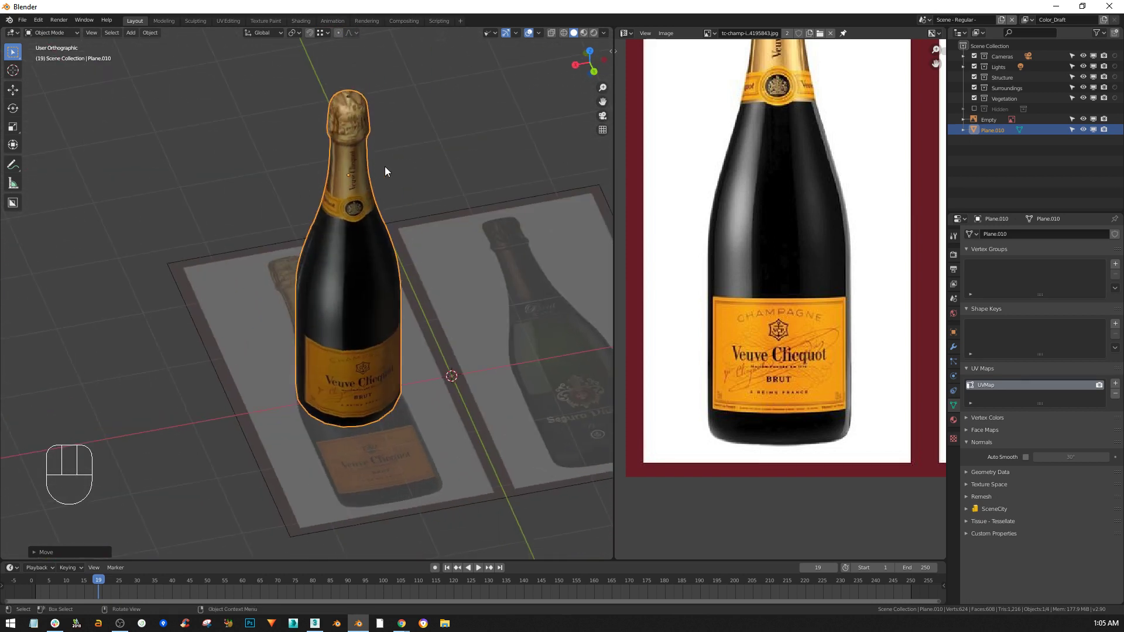
- Look through the modifiers available for the bottle without adding one, viewing it from the top and back
{"action": "left_click", "coordinate": [954, 346]}
{"action": "middle_click_drag", "start_coordinate": [319, 322], "coordinate": [310, 418]}
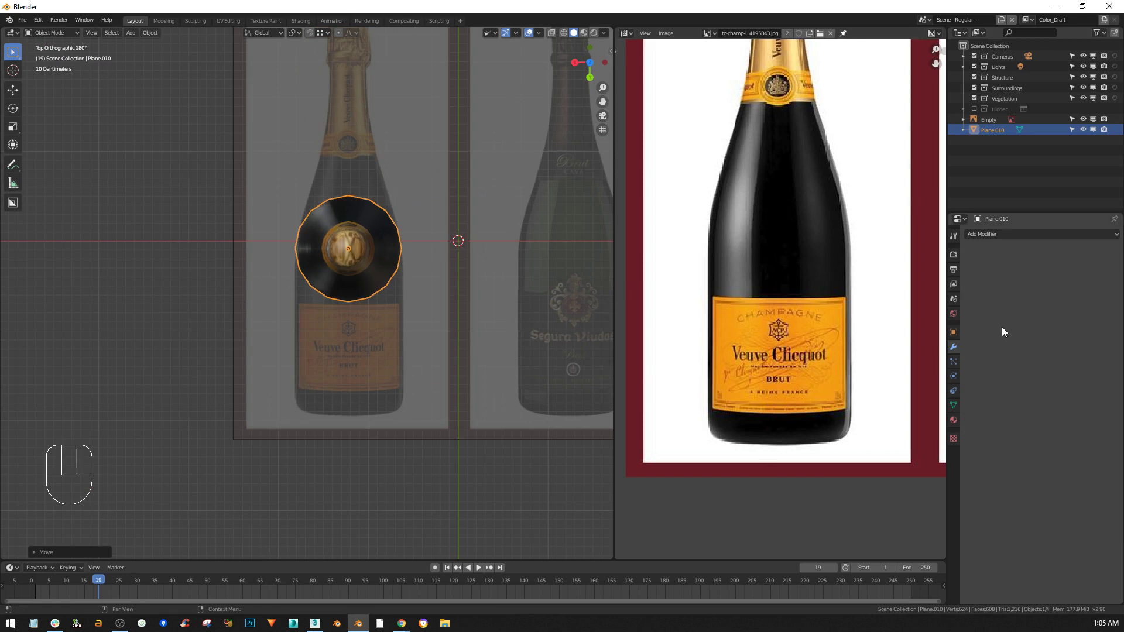
{"action": "left_click", "coordinate": [1007, 233]}
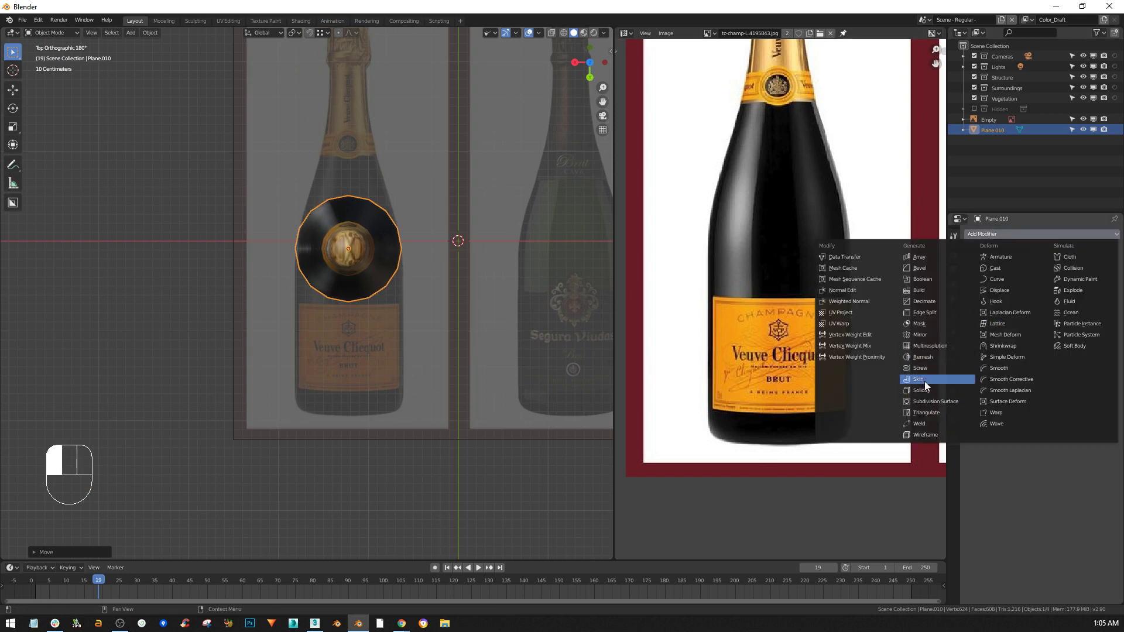
{"action": "middle_click_drag", "start_coordinate": [231, 350], "coordinate": [361, 309]}
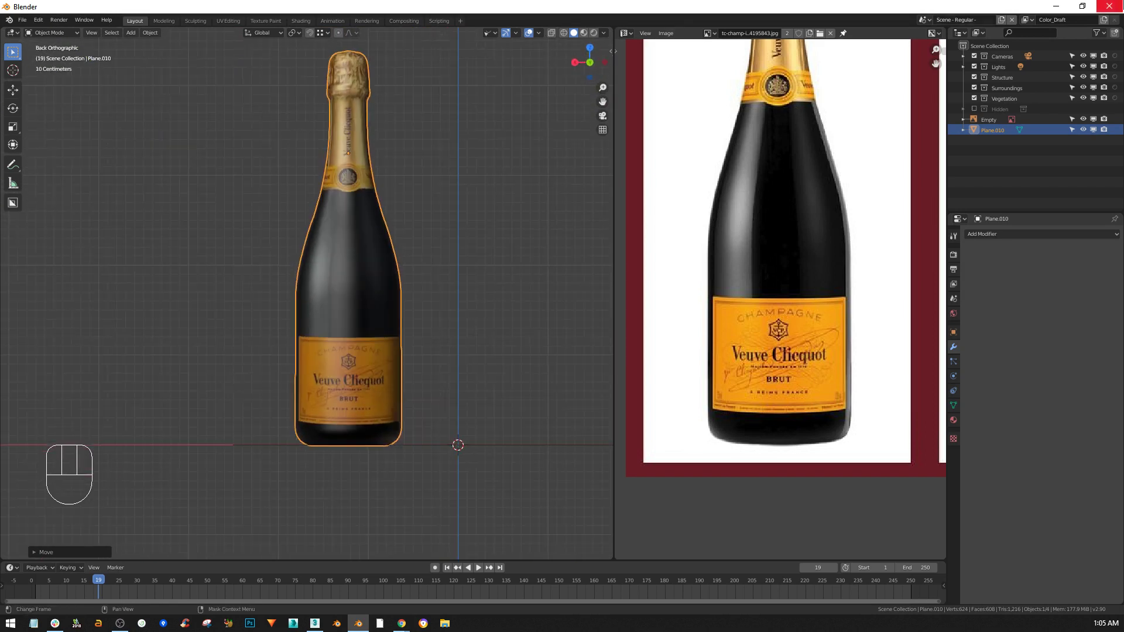
- Switch to 3ds Max and examine the lathed vase from several angles
{"action": "left_click", "coordinate": [314, 624]}
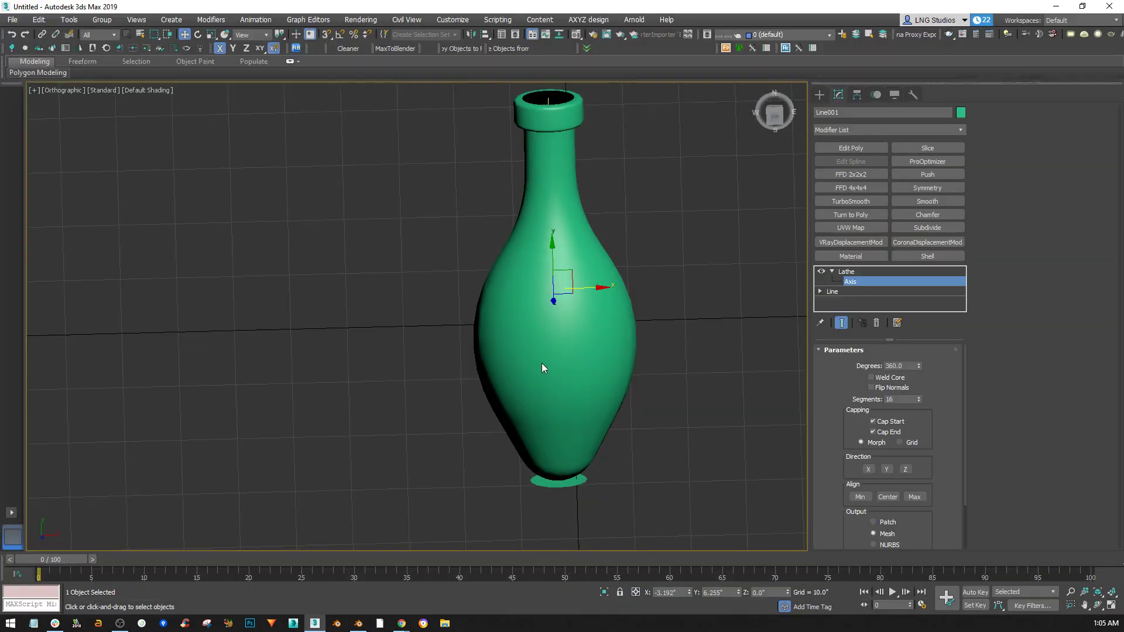
{"action": "scroll", "coordinate": [549, 342], "scroll_direction": "down", "scroll_amount": 2}
{"action": "middle_click_drag", "start_coordinate": [549, 342], "coordinate": [663, 337]}
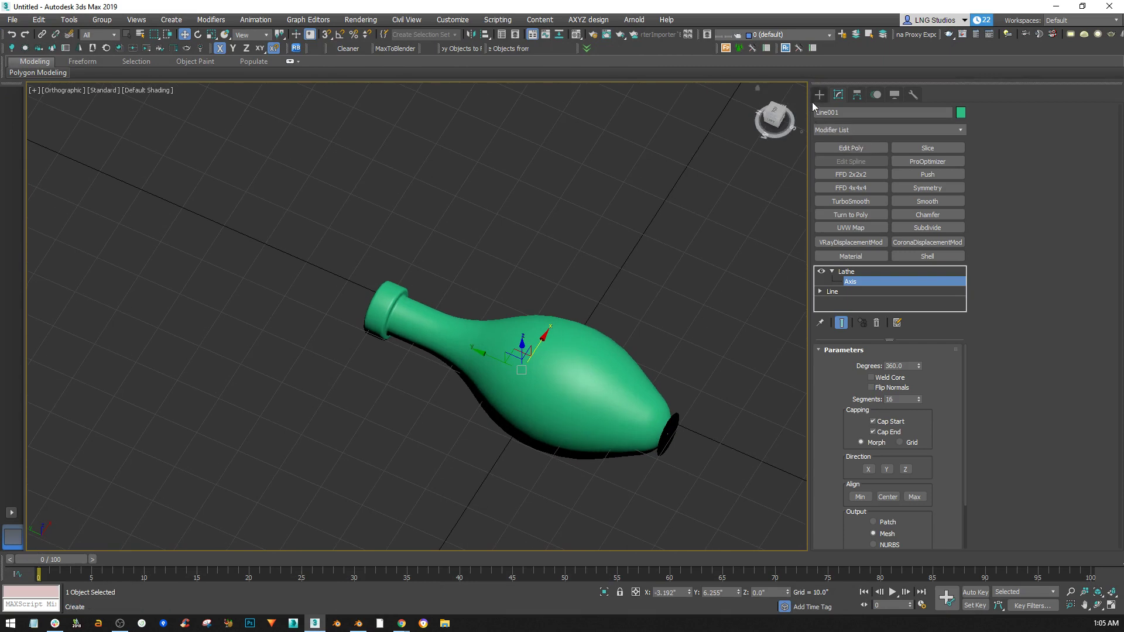
{"action": "middle_click_drag", "start_coordinate": [572, 389], "coordinate": [413, 426], "text": "alt"}
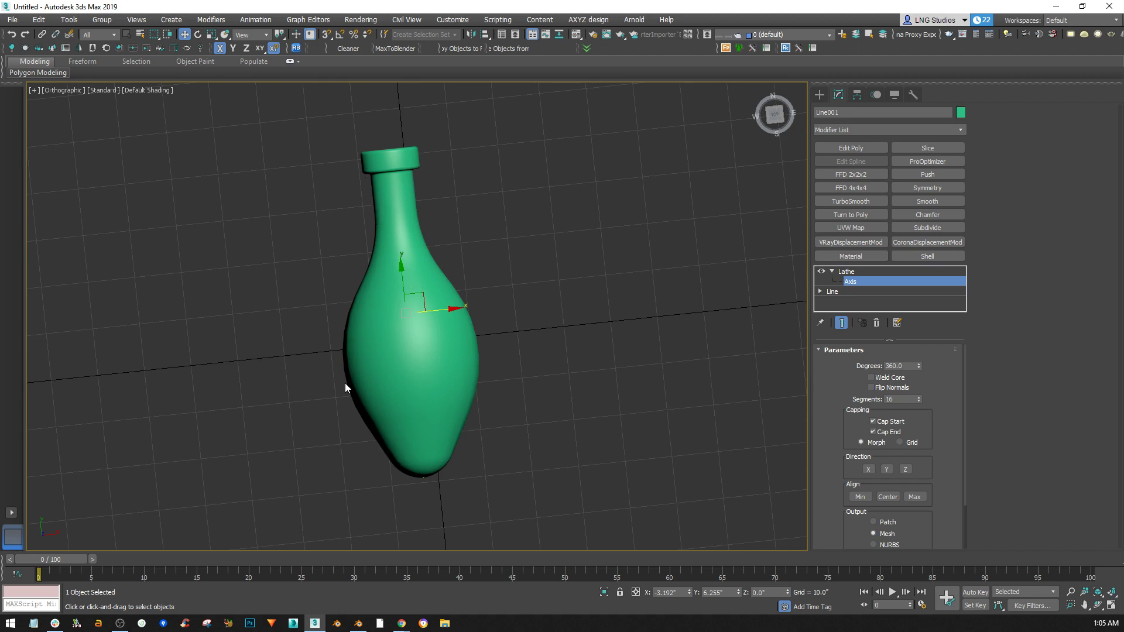
{"action": "middle_click_drag", "start_coordinate": [409, 249], "coordinate": [477, 314]}
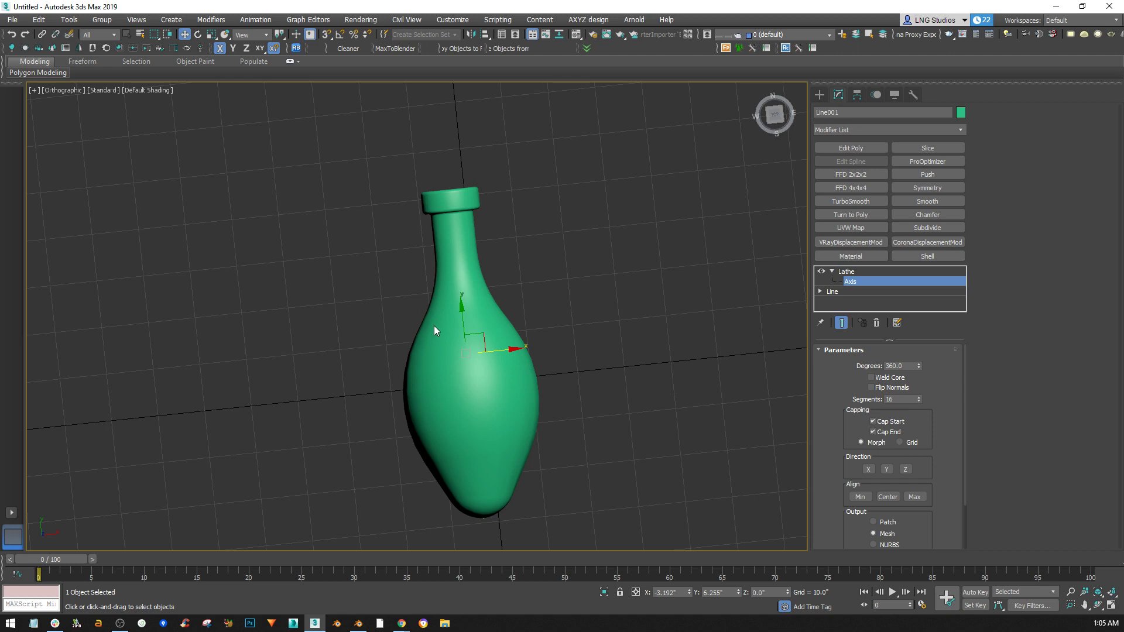
{"action": "middle_click_drag", "start_coordinate": [482, 306], "coordinate": [520, 304]}
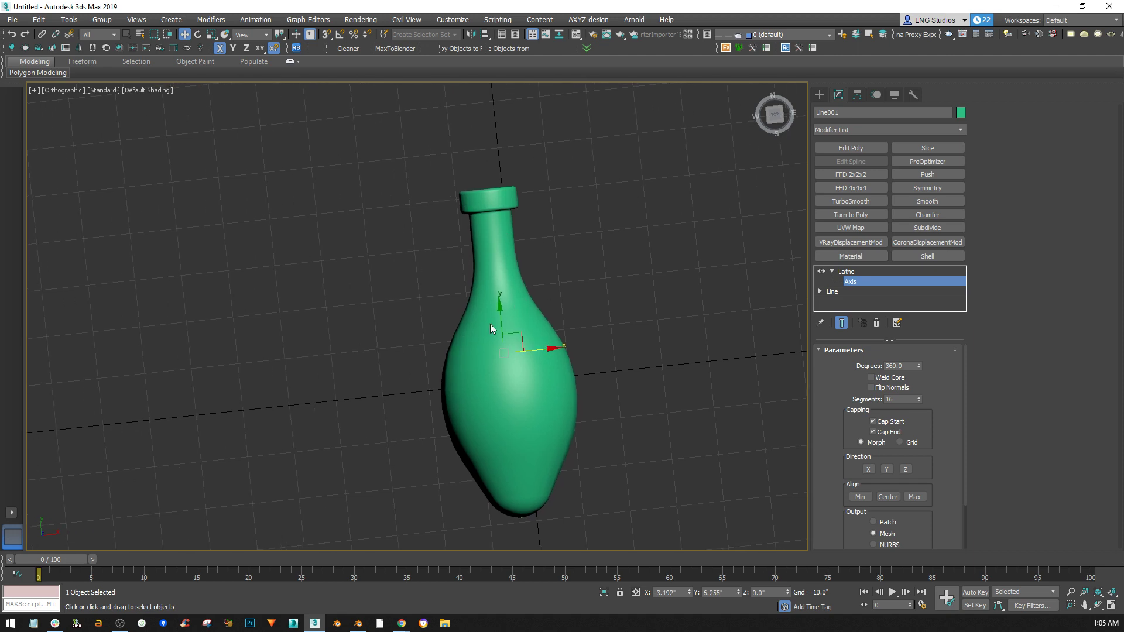
{"action": "middle_click_drag", "start_coordinate": [500, 396], "coordinate": [473, 346], "text": "alt"}
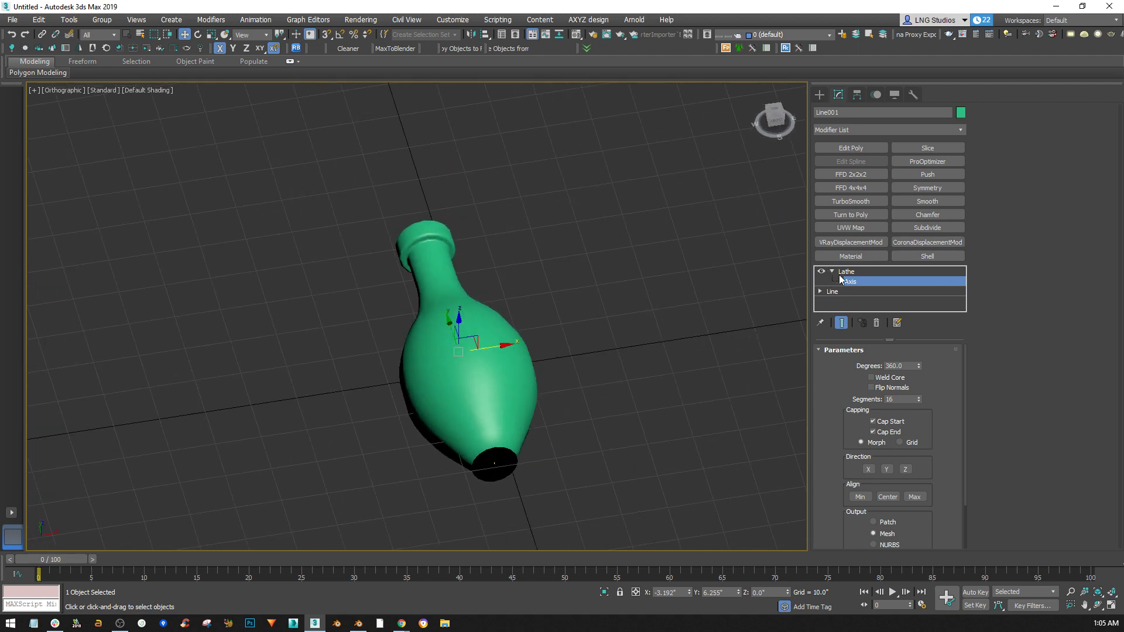
- Add an Edit Poly modifier above the vase's Lathe and deselect the vase
{"action": "left_click", "coordinate": [851, 147]}
{"action": "middle_click_drag", "start_coordinate": [458, 340], "coordinate": [380, 323]}
{"action": "left_click_drag", "start_coordinate": [680, 368], "coordinate": [680, 367]}
- Create a standard box about 56.6 inches long, 35.3 wide and 41.1 high beside the vase, and show the top view
{"action": "left_click", "coordinate": [819, 94]}
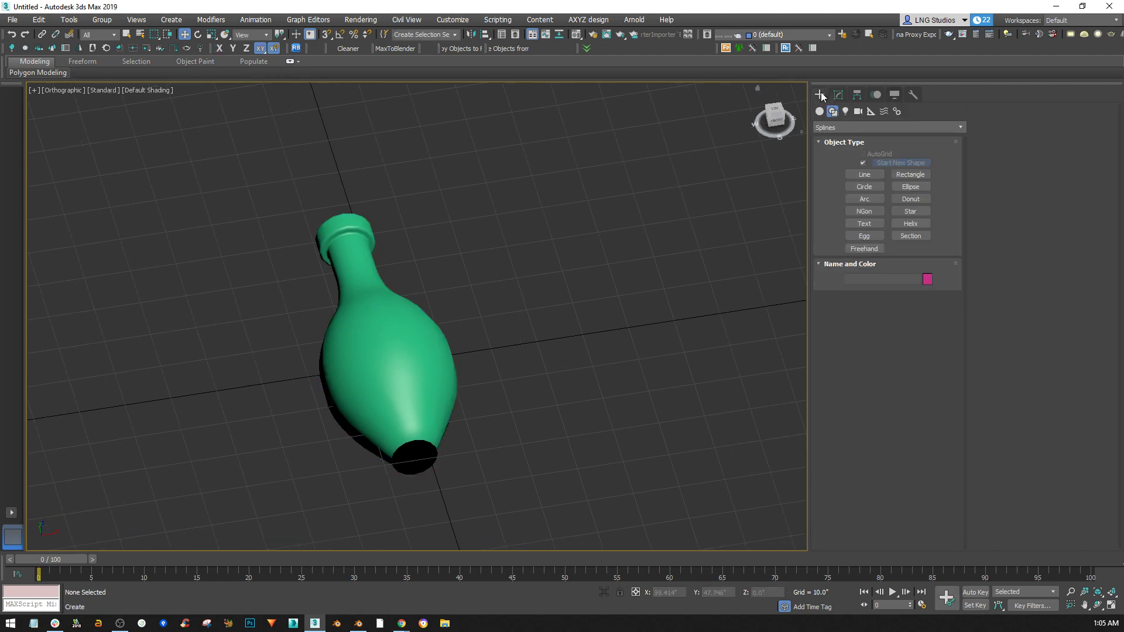
{"action": "left_click", "coordinate": [832, 111]}
{"action": "left_click", "coordinate": [820, 112]}
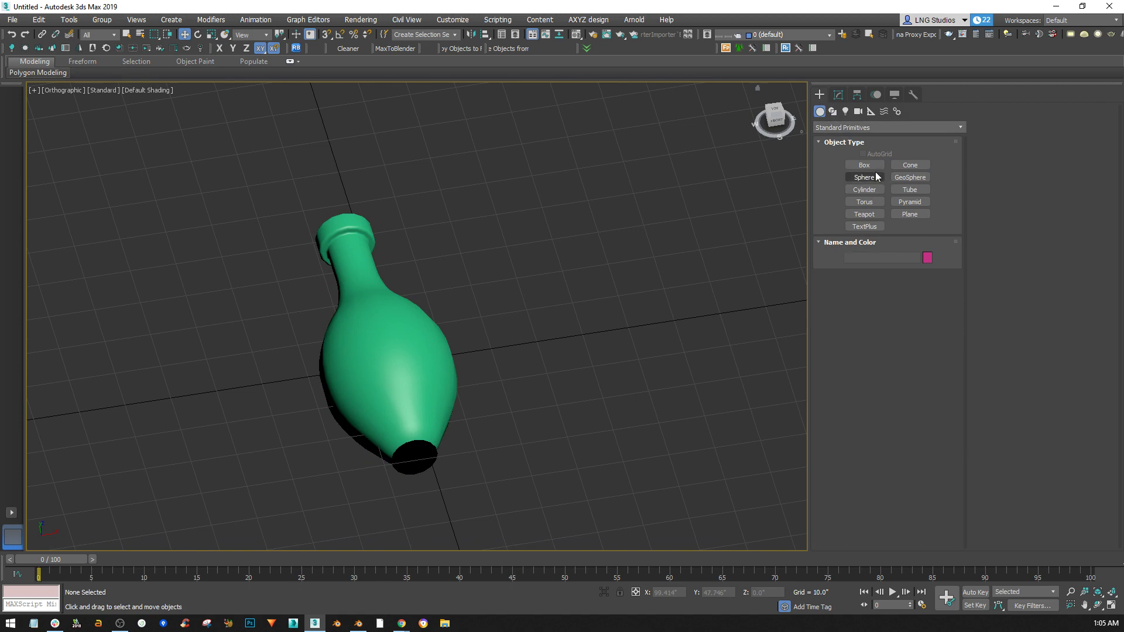
{"action": "left_click", "coordinate": [865, 164]}
{"action": "left_click_drag", "start_coordinate": [532, 290], "coordinate": [751, 448]}
{"action": "left_click", "coordinate": [683, 265]}
{"action": "middle_click_drag", "start_coordinate": [683, 265], "coordinate": [668, 328], "text": "alt"}
{"action": "key", "text": "t"}
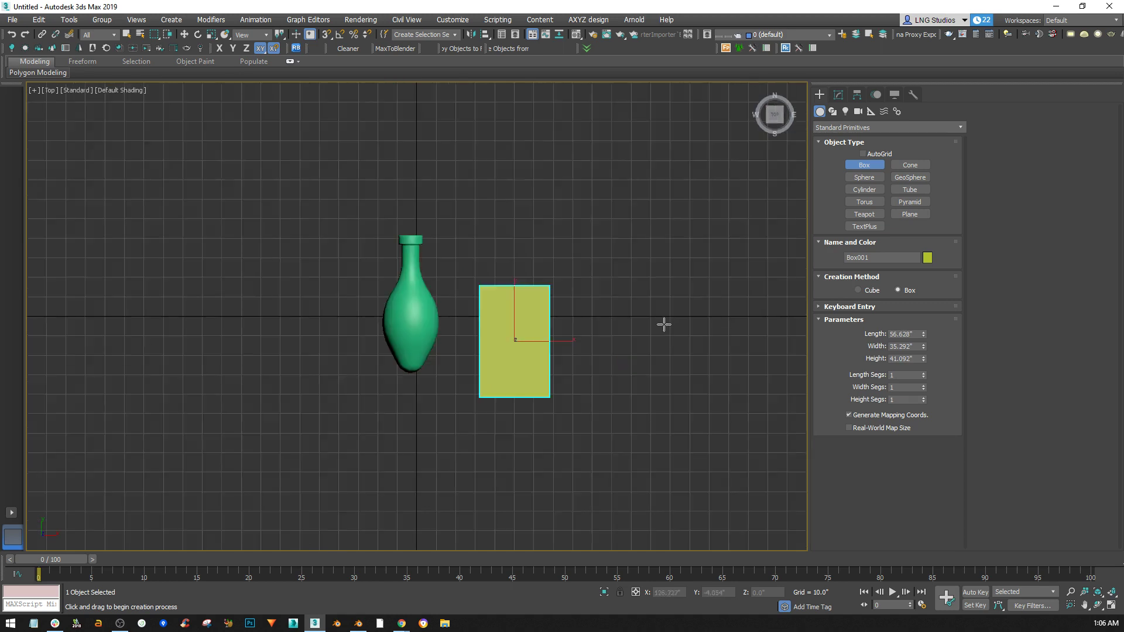
- Browse the object-space modifiers offered for the box without applying any
{"action": "scroll", "coordinate": [667, 323], "scroll_direction": "up", "scroll_amount": 2}
{"action": "left_click", "coordinate": [838, 95]}
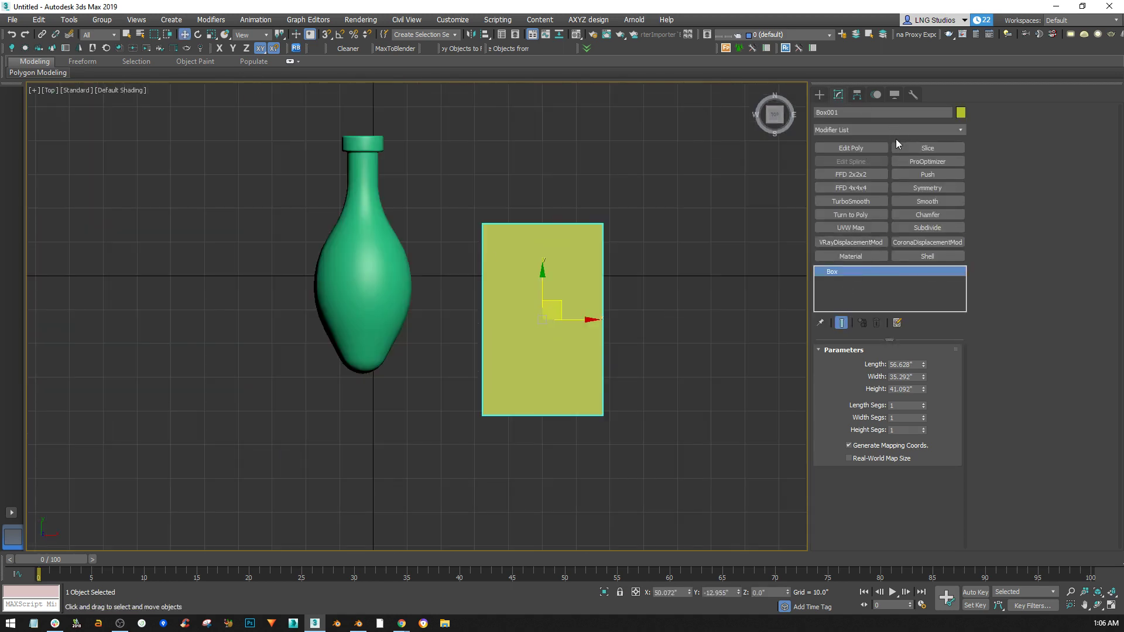
{"action": "left_click", "coordinate": [905, 127]}
{"action": "left_click", "coordinate": [904, 127]}
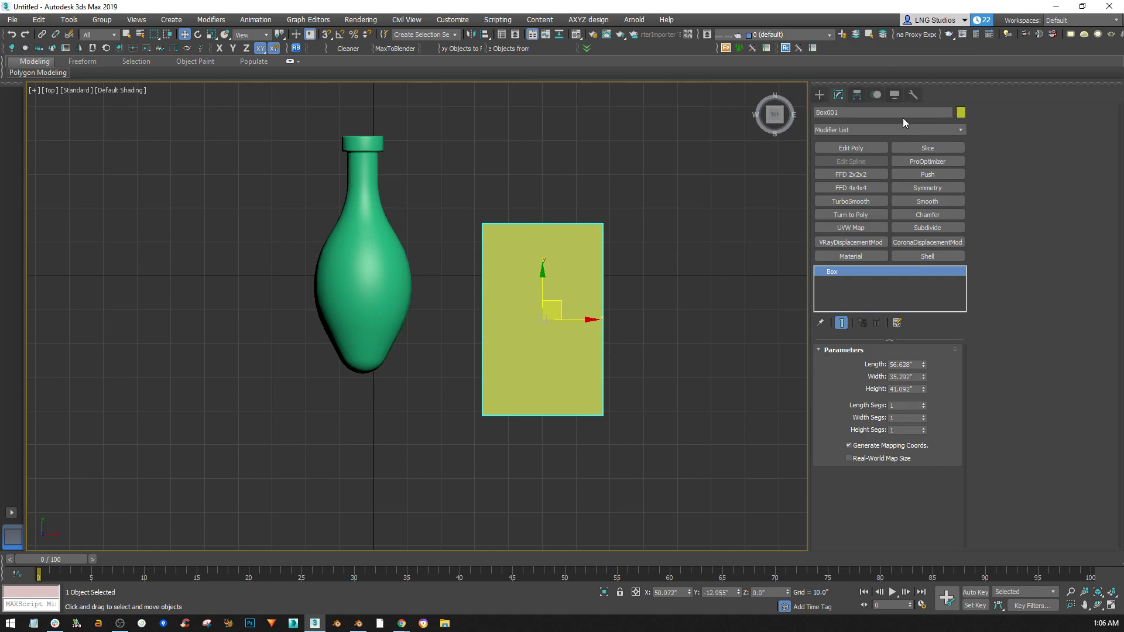
{"action": "left_click", "coordinate": [958, 130]}
{"action": "scroll", "coordinate": [863, 492], "scroll_direction": "down", "scroll_amount": 2}
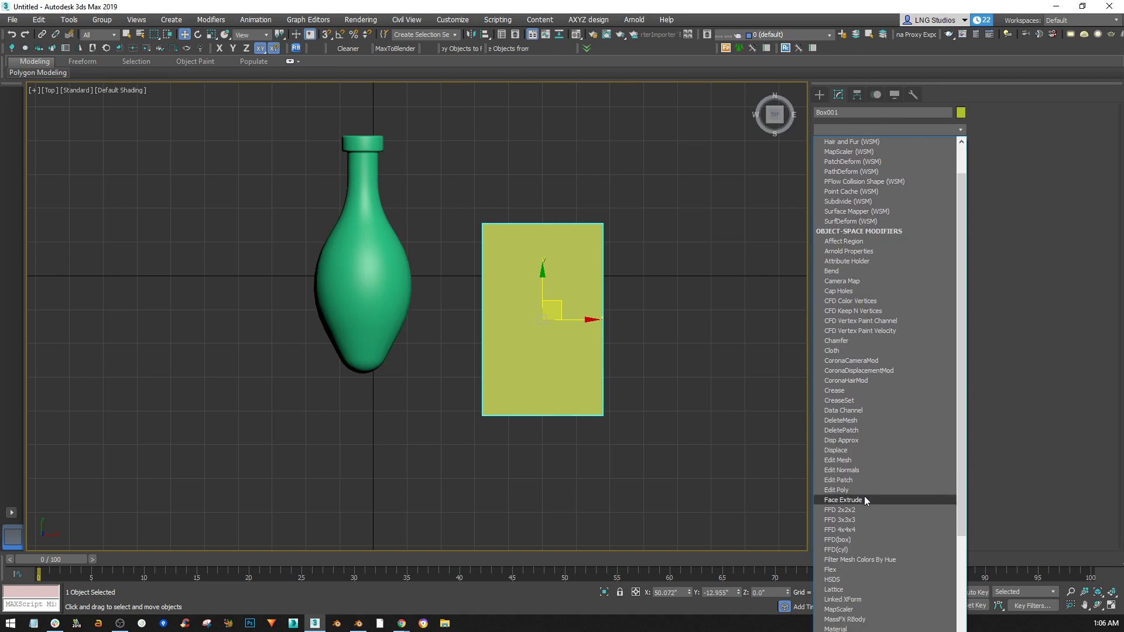
{"action": "scroll", "coordinate": [845, 562], "scroll_direction": "down", "scroll_amount": 2}
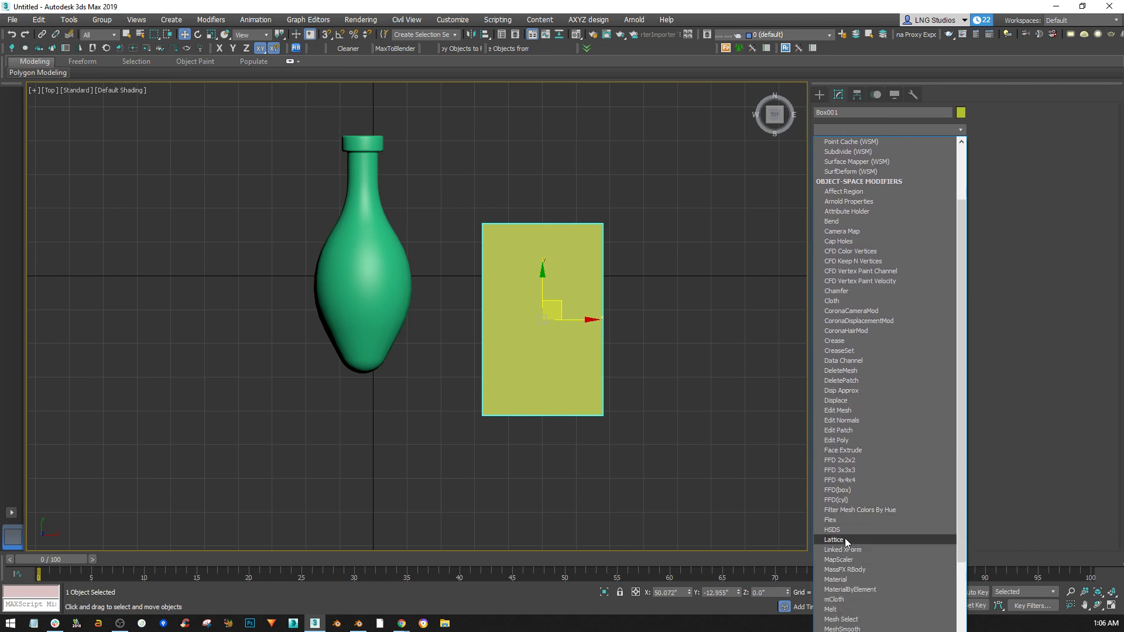
{"action": "scroll", "coordinate": [862, 539], "scroll_direction": "down", "scroll_amount": 2}
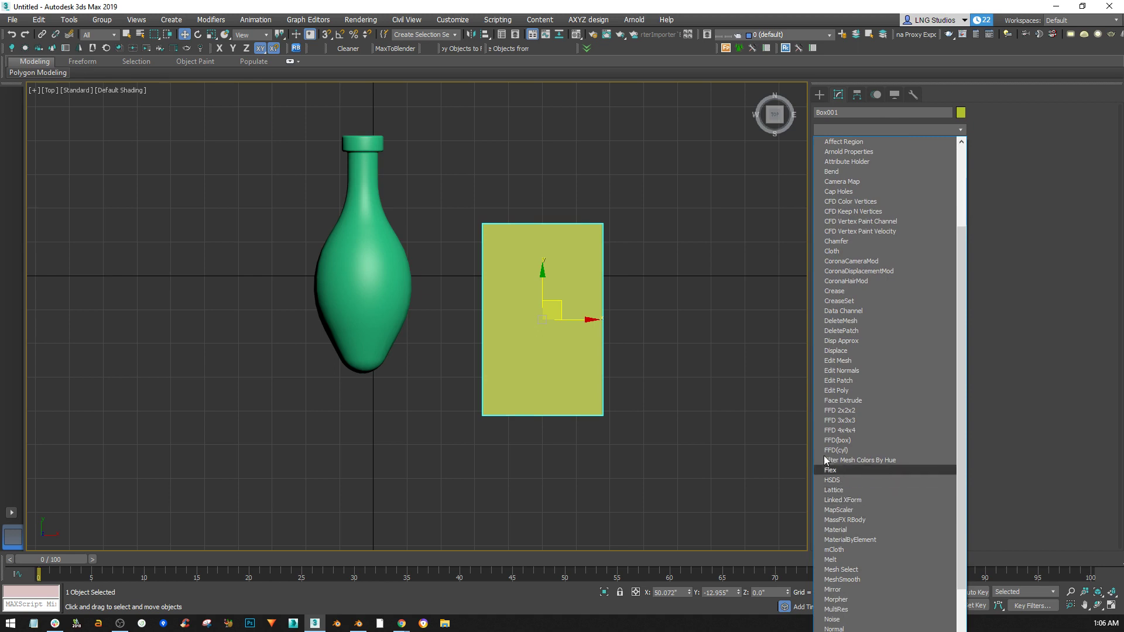
{"action": "left_click", "coordinate": [580, 325]}
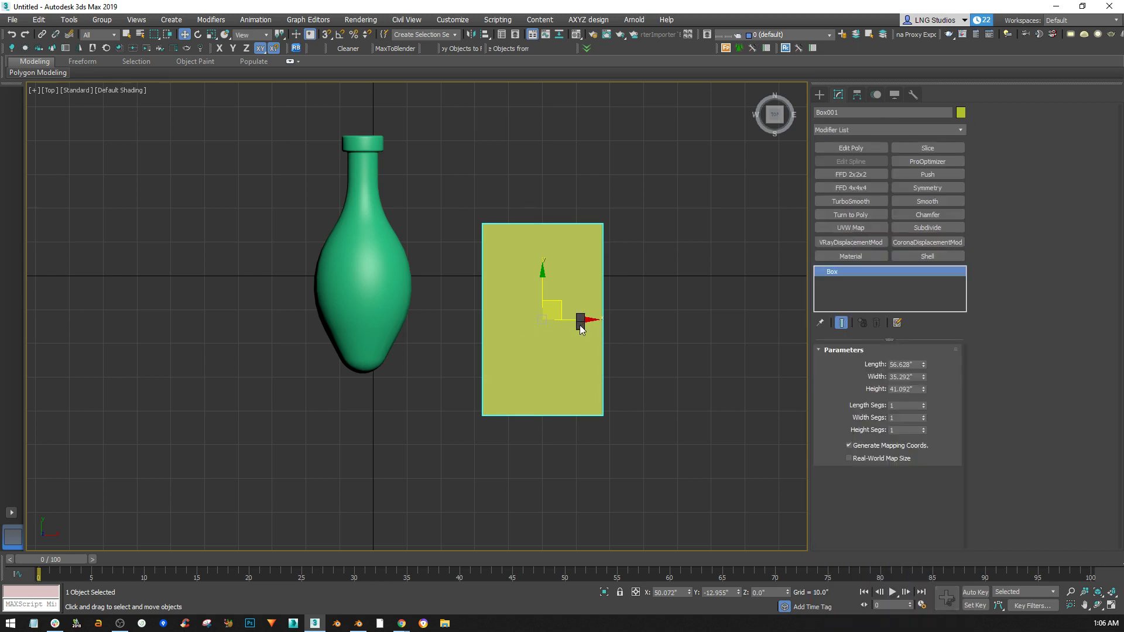
- Convert the box to an Editable Poly
{"action": "right_click", "coordinate": [580, 325]}
{"action": "mouse_move", "coordinate": [621, 445]}
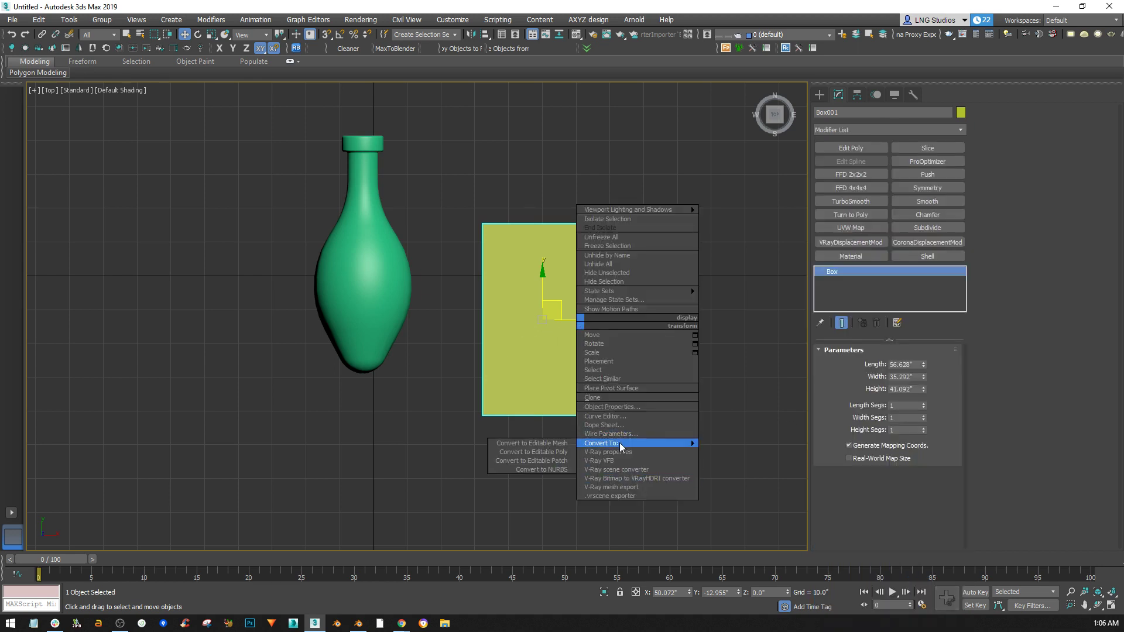
{"action": "left_click", "coordinate": [558, 454]}
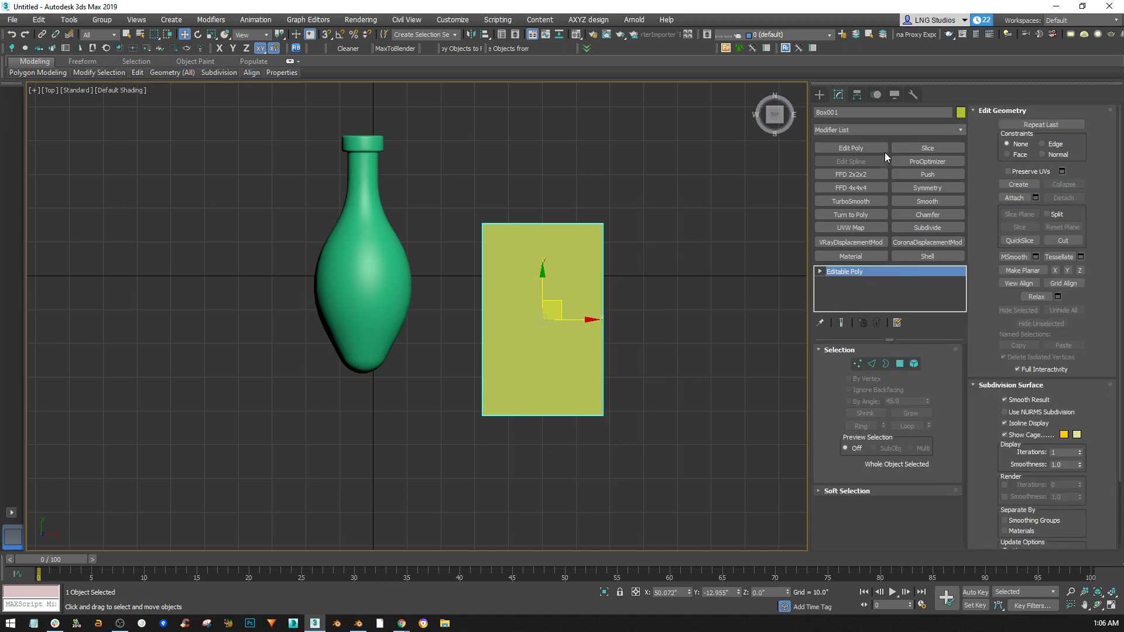
- Review the modifiers available for the editable-poly box and close the list without choosing one
{"action": "left_click", "coordinate": [890, 130]}
{"action": "left_click", "coordinate": [891, 130]}
{"action": "left_click", "coordinate": [891, 130]}
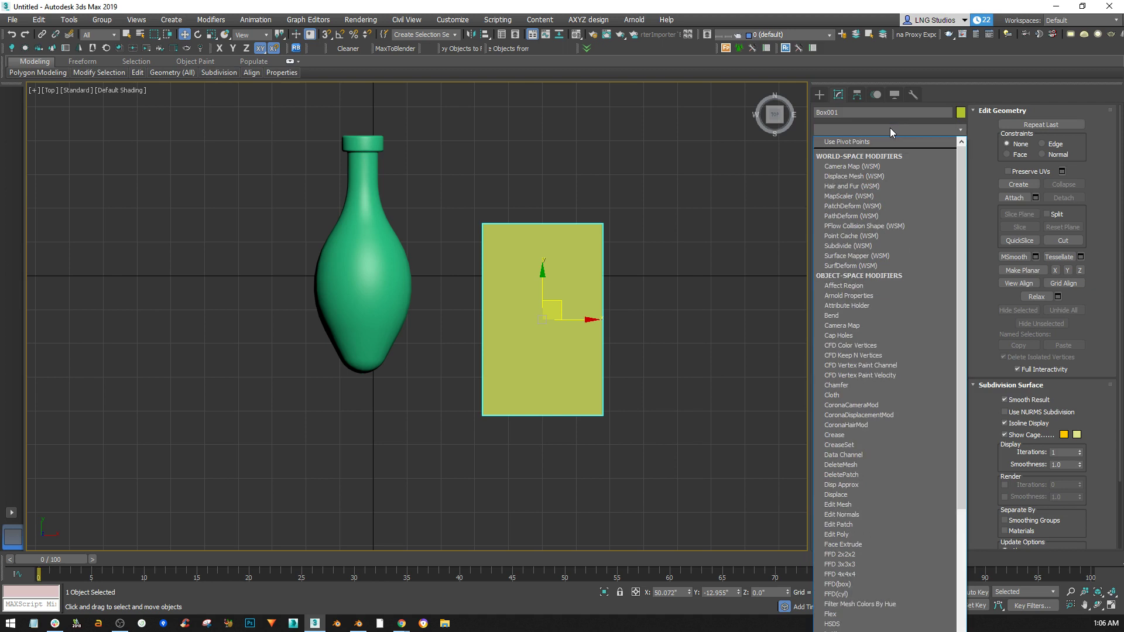
{"action": "scroll", "coordinate": [856, 590], "scroll_direction": "down", "scroll_amount": 2}
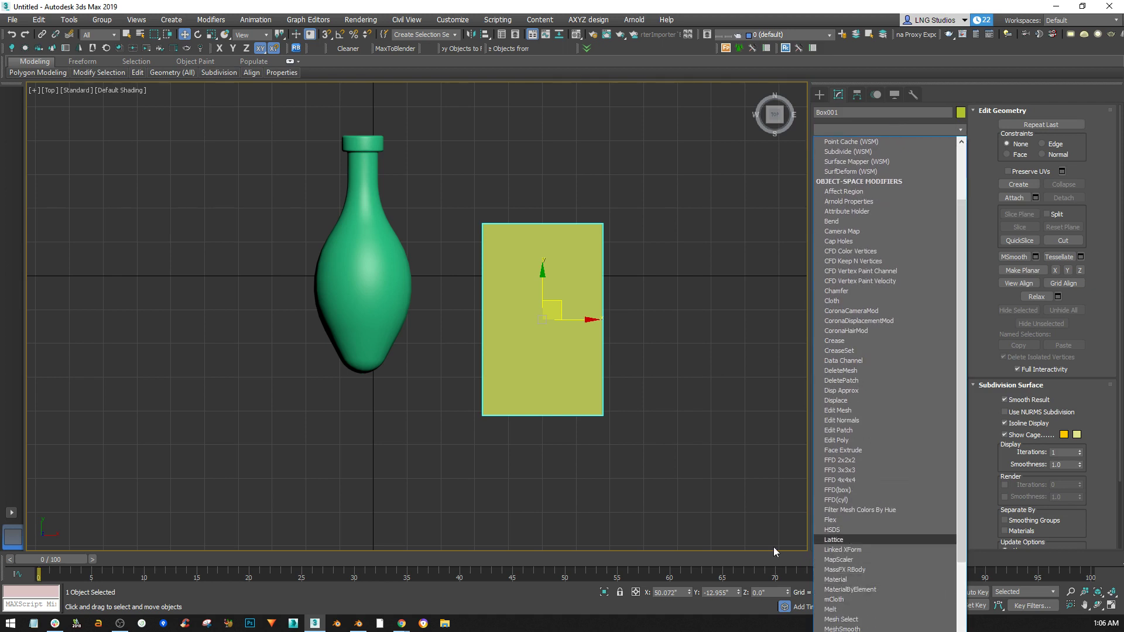
{"action": "left_click", "coordinate": [534, 486]}
{"action": "middle_click_drag", "start_coordinate": [545, 452], "coordinate": [548, 489]}
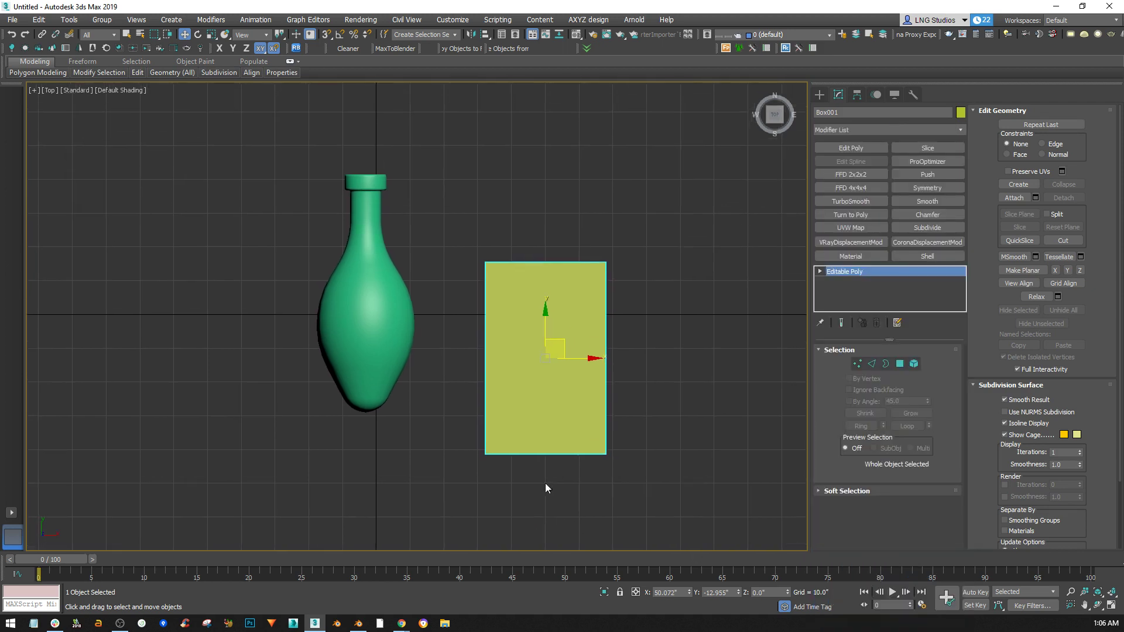
- Move the box closer to the vase, to about X 36.7 and Y 12.0 inches, and select the vase
{"action": "left_click_drag", "start_coordinate": [566, 350], "coordinate": [521, 266]}
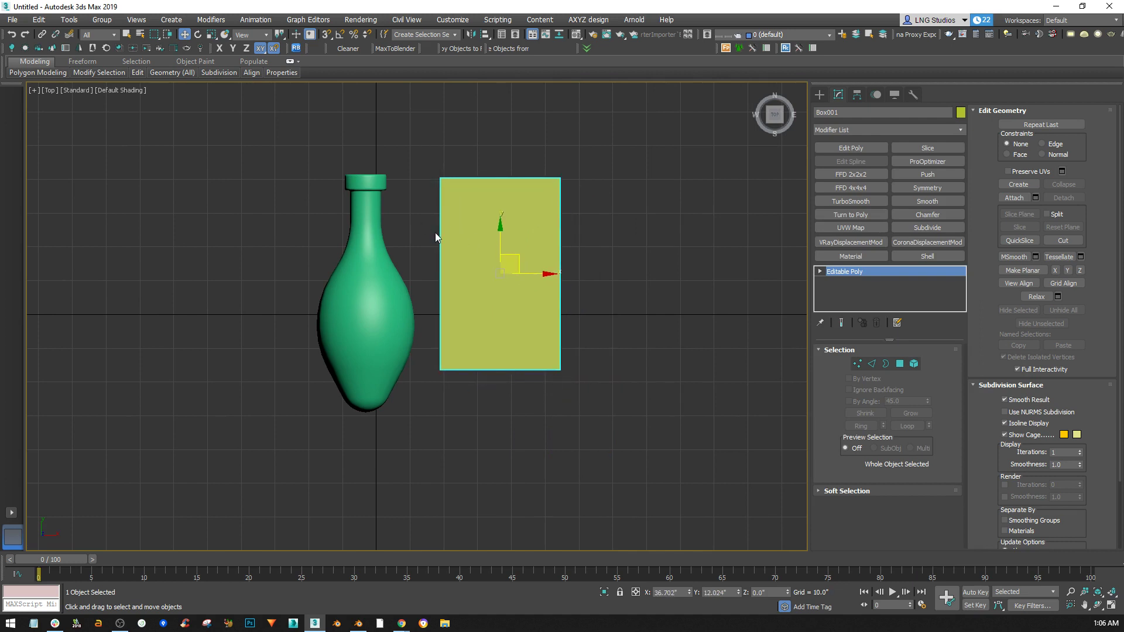
{"action": "middle_click_drag", "start_coordinate": [481, 364], "coordinate": [472, 401]}
{"action": "left_click", "coordinate": [355, 238]}
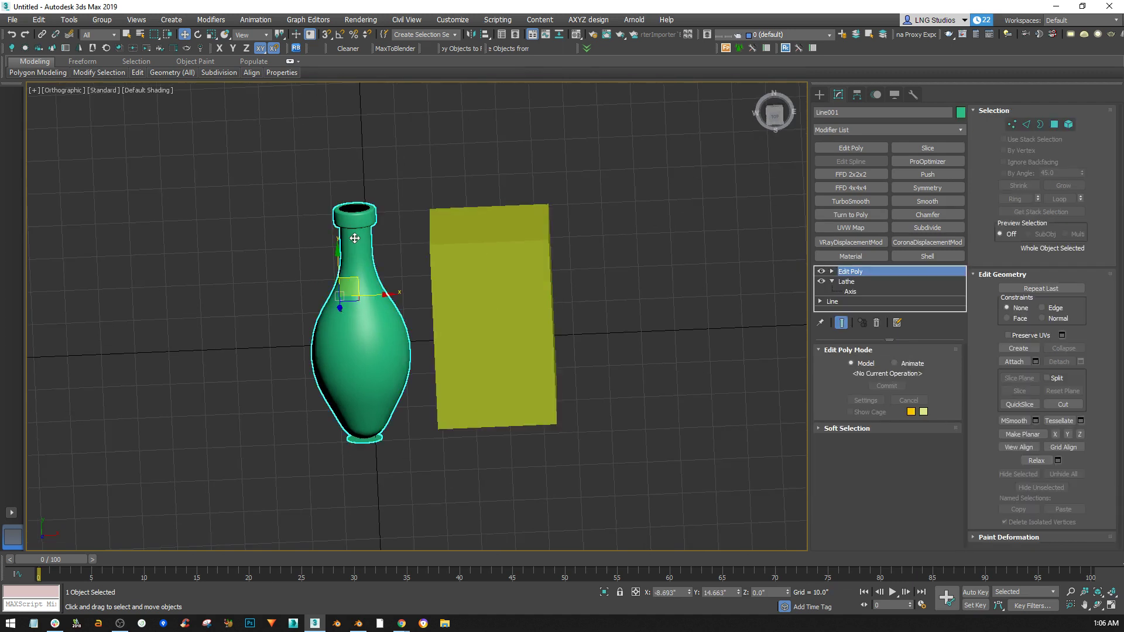
- Switch to Blender and move the champagne bottle together with its reference image along the X axis, away from the origin
{"action": "scroll", "coordinate": [391, 331], "scroll_direction": "up", "scroll_amount": 3}
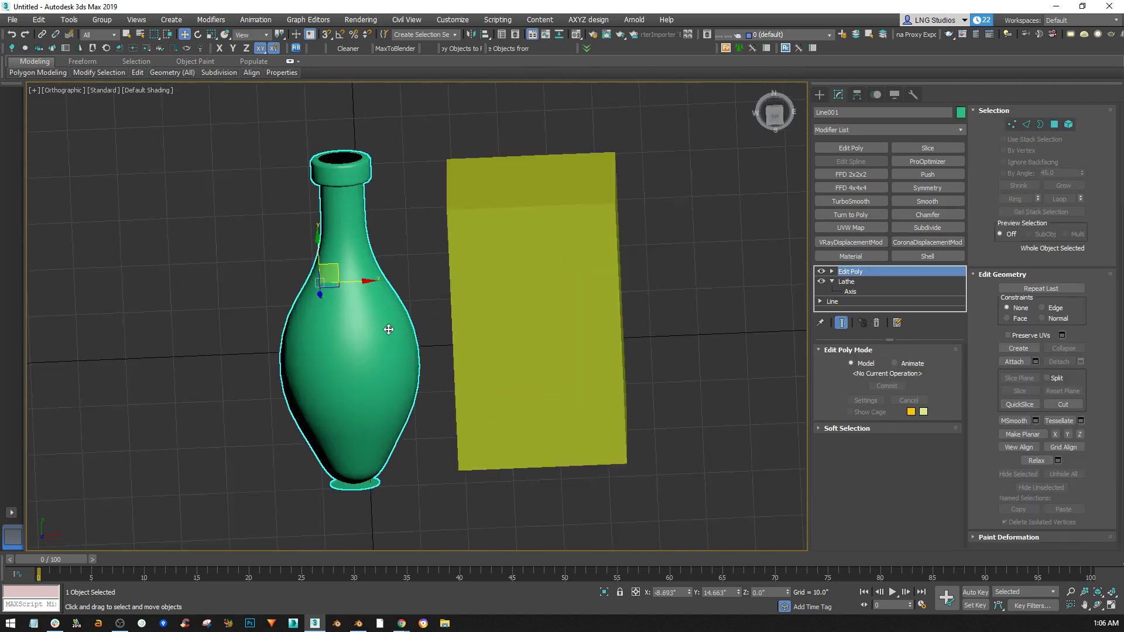
{"action": "middle_click_drag", "start_coordinate": [390, 330], "coordinate": [384, 311], "text": "alt"}
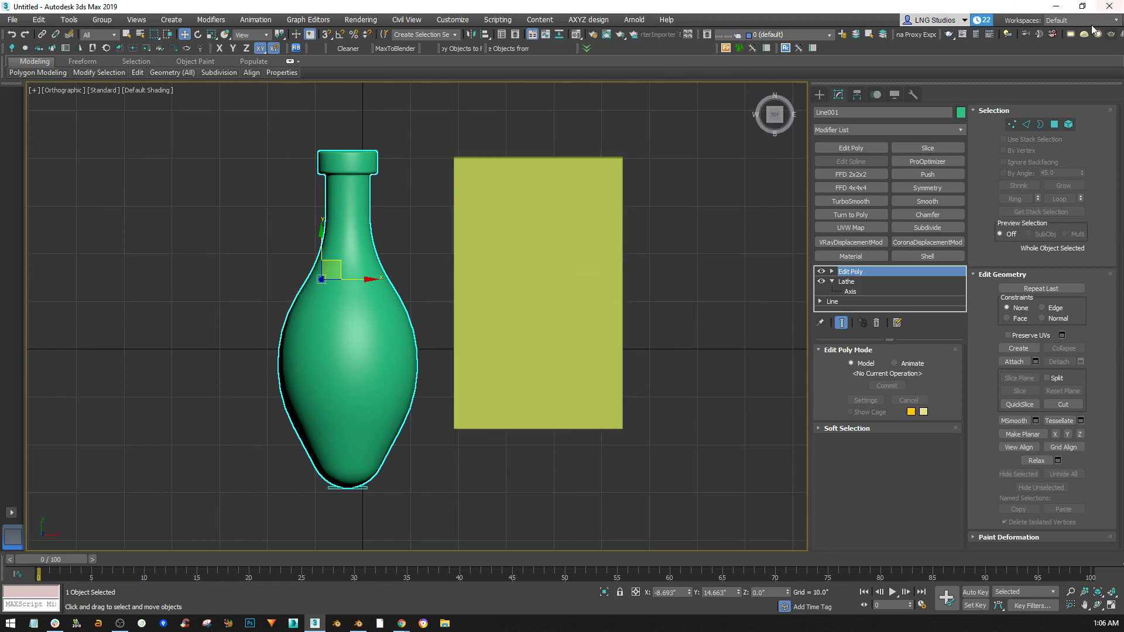
{"action": "left_click", "coordinate": [1057, 7]}
{"action": "middle_click_drag", "start_coordinate": [455, 296], "coordinate": [339, 188], "text": "shift"}
{"action": "scroll", "coordinate": [302, 333], "scroll_direction": "down", "scroll_amount": 4}
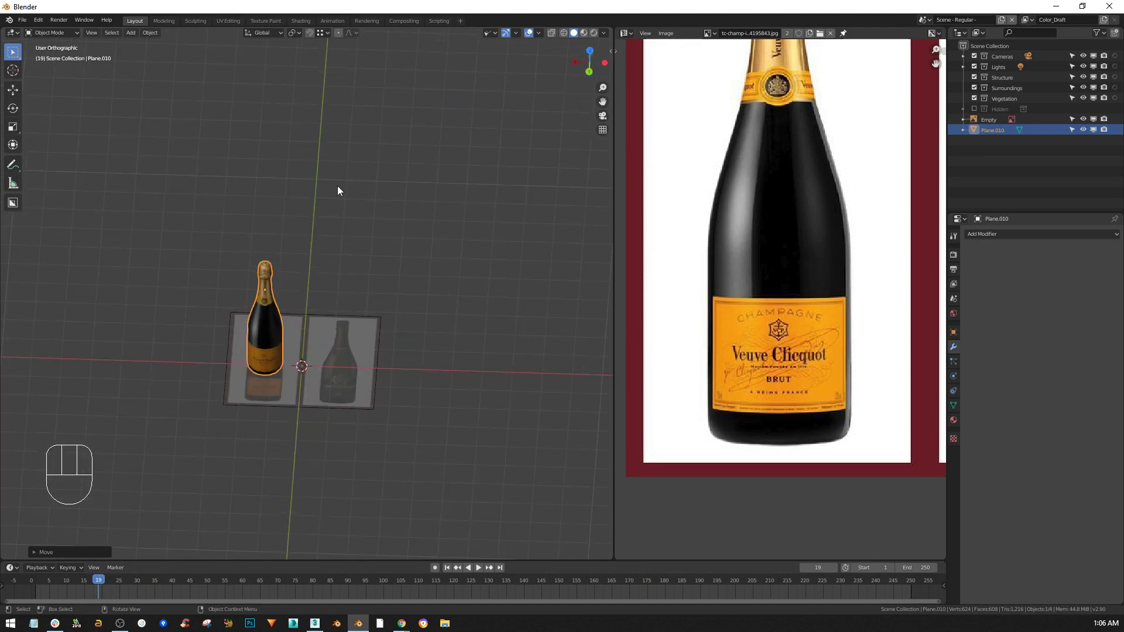
{"action": "left_click_drag", "start_coordinate": [339, 188], "coordinate": [322, 342], "text": "shift"}
{"action": "key", "text": "g"}
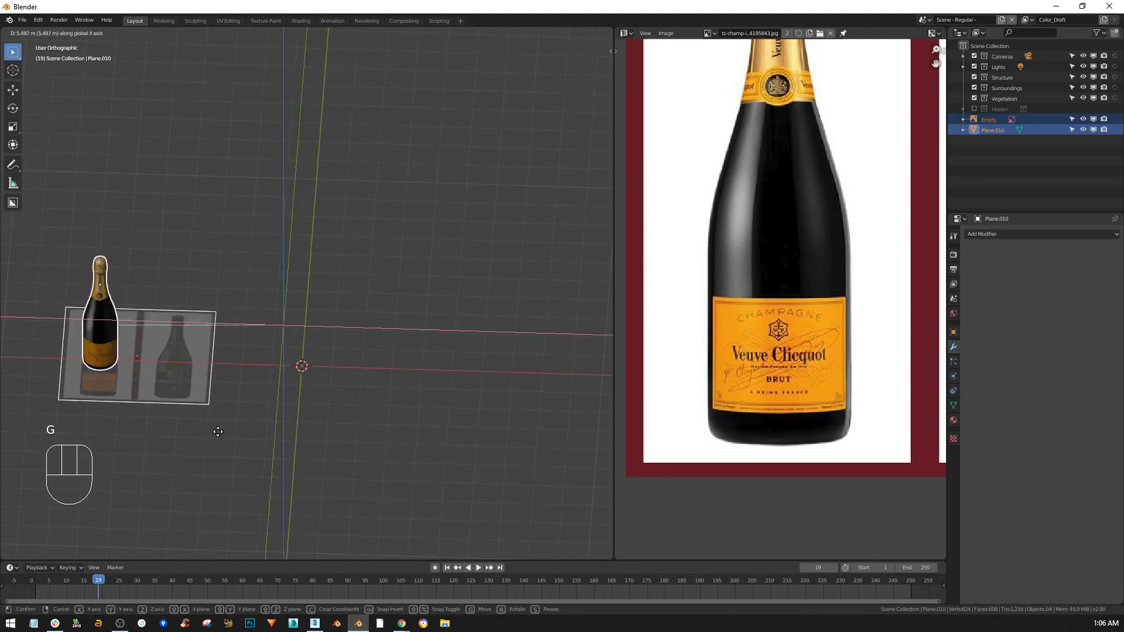
{"action": "left_click", "coordinate": [74, 424]}
- Widen the 3D viewport in top view and add a Path curve at the origin
{"action": "middle_click_drag", "start_coordinate": [237, 349], "coordinate": [241, 427]}
{"action": "scroll", "coordinate": [289, 348], "scroll_direction": "up", "scroll_amount": 5}
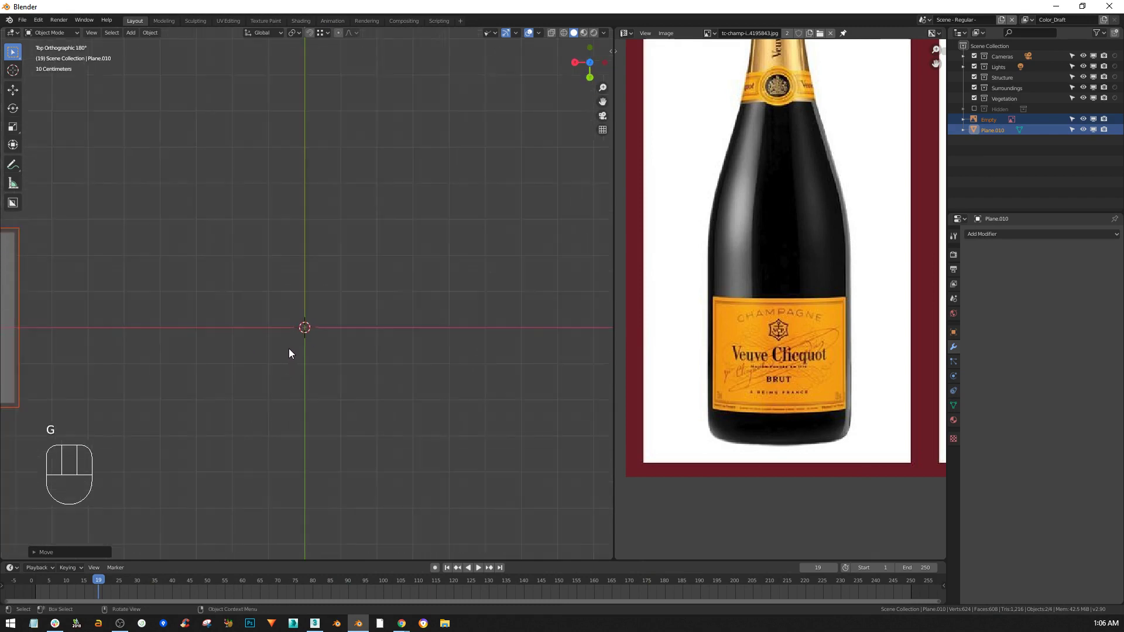
{"action": "middle_click_drag", "start_coordinate": [327, 320], "coordinate": [358, 343], "text": "shift"}
{"action": "scroll", "coordinate": [355, 343], "scroll_direction": "down", "scroll_amount": 3}
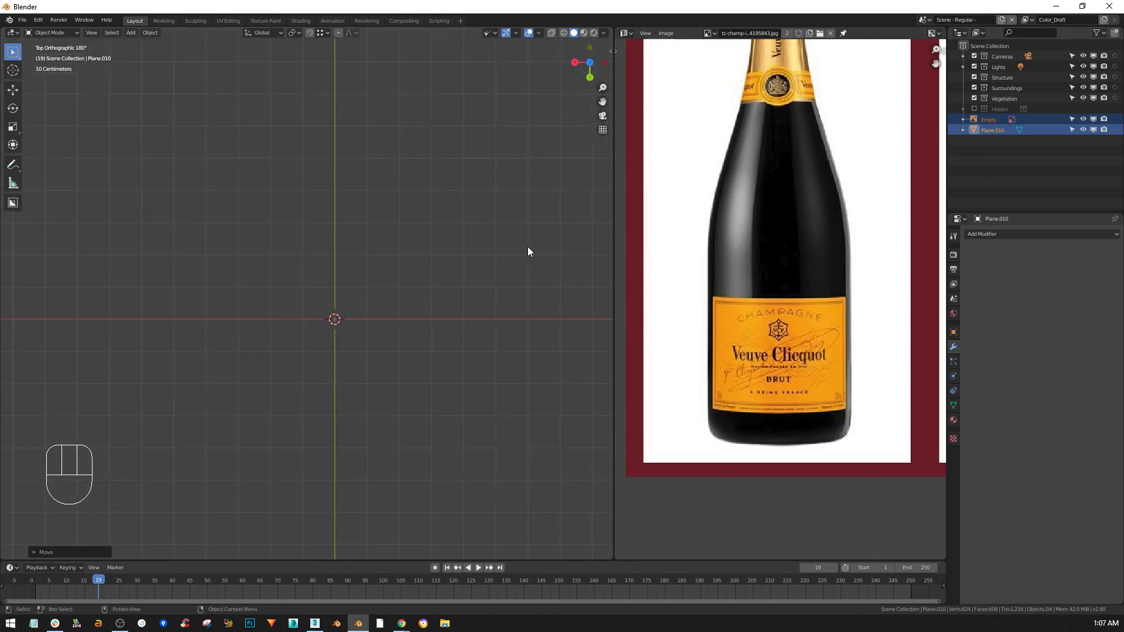
{"action": "left_click_drag", "start_coordinate": [615, 303], "coordinate": [929, 303]}
{"action": "key", "text": "shift+a"}
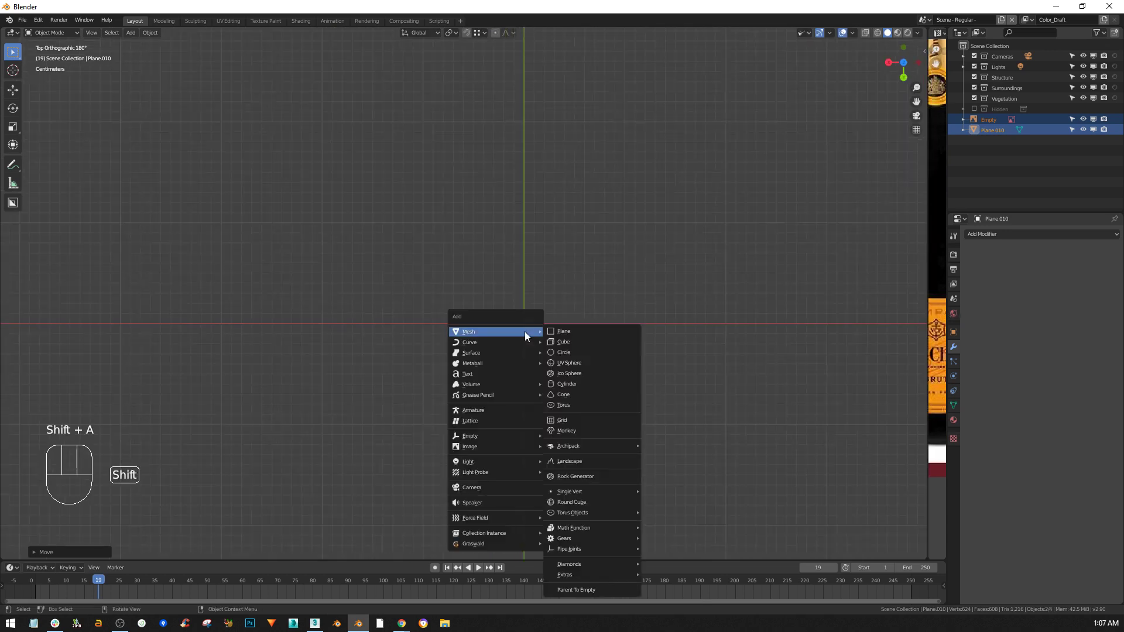
{"action": "mouse_move", "coordinate": [502, 344]}
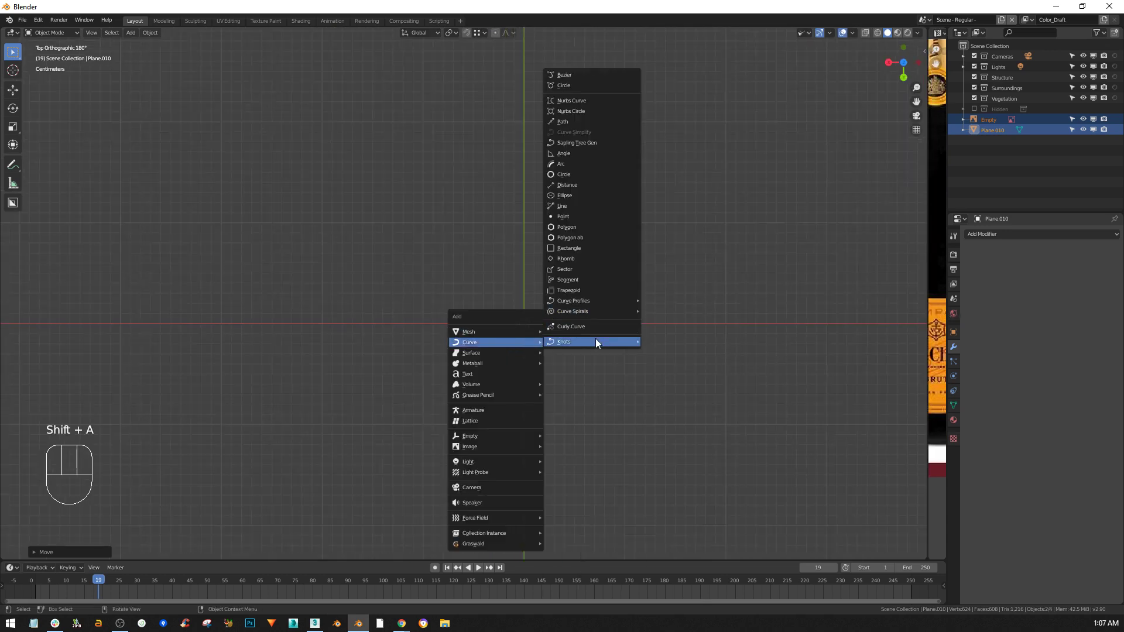
{"action": "left_click", "coordinate": [585, 121]}
{"action": "scroll", "coordinate": [587, 326], "scroll_direction": "down", "scroll_amount": 5}
{"action": "scroll", "coordinate": [586, 318], "scroll_direction": "down", "scroll_amount": 6}
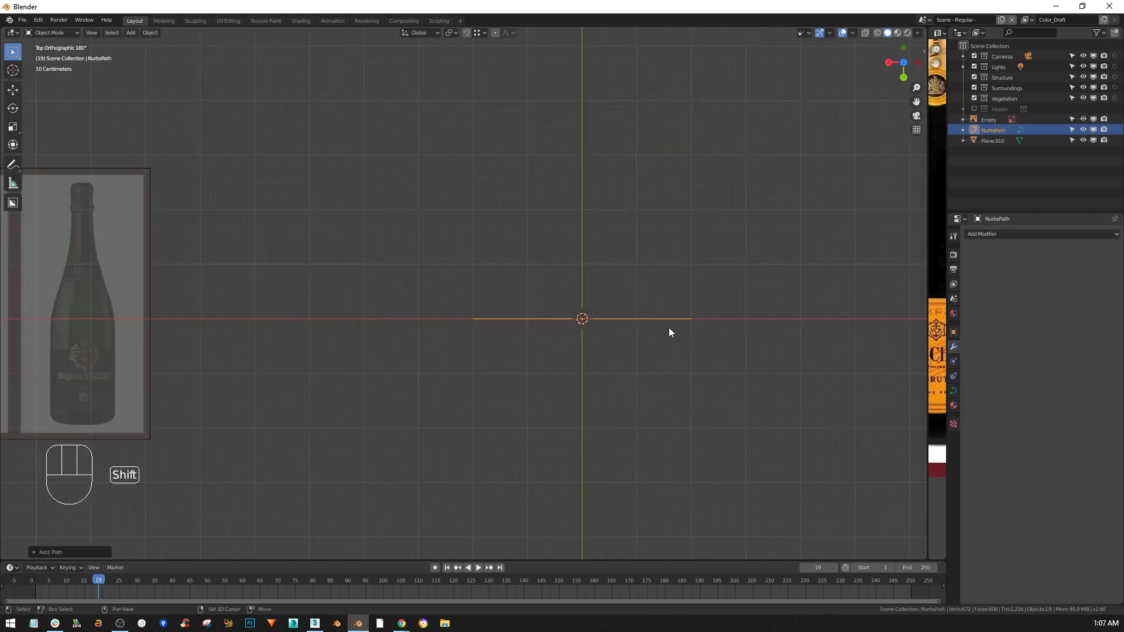
{"action": "middle_click_drag", "start_coordinate": [669, 328], "coordinate": [559, 294], "text": "shift"}
- Add a Screw modifier to the path and set its axis to Y
{"action": "left_click", "coordinate": [1003, 233]}
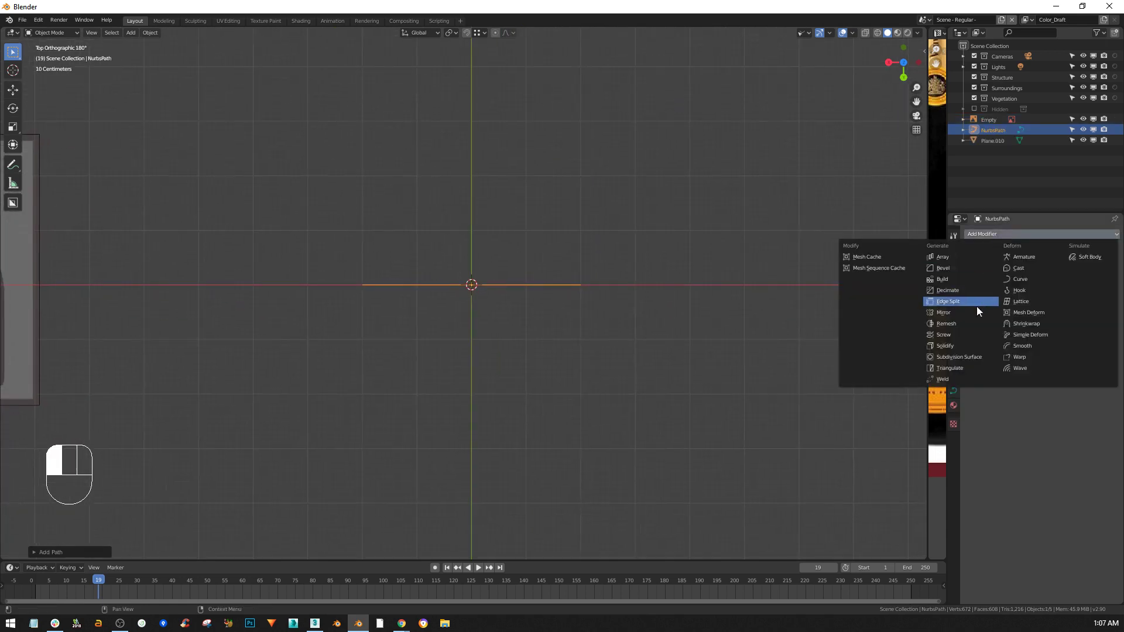
{"action": "left_click", "coordinate": [957, 335]}
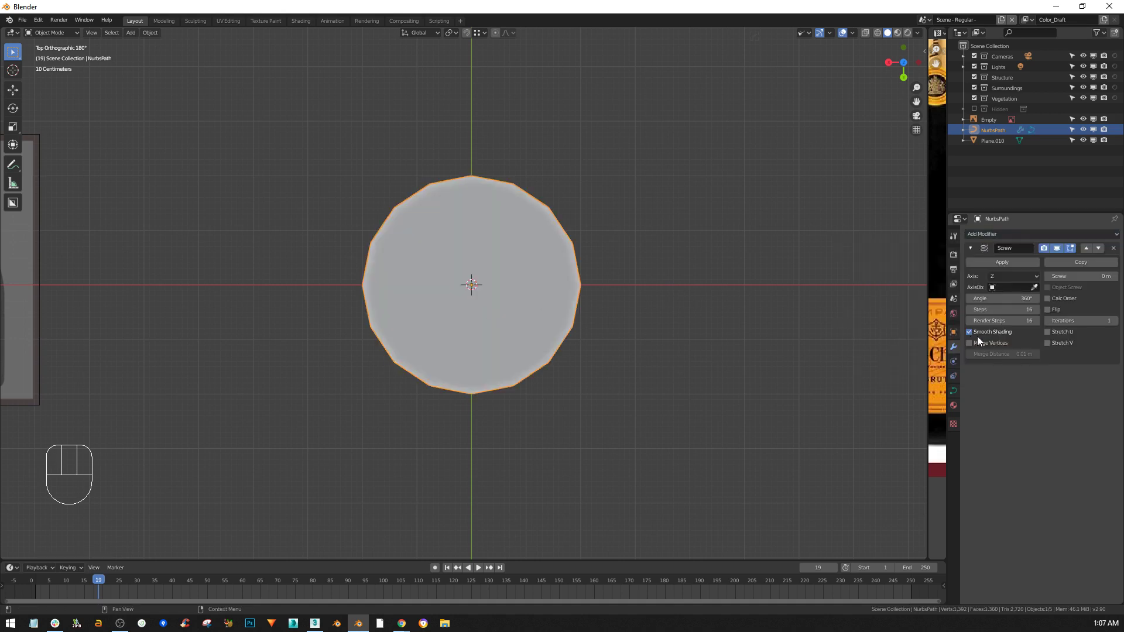
{"action": "left_click", "coordinate": [1030, 278]}
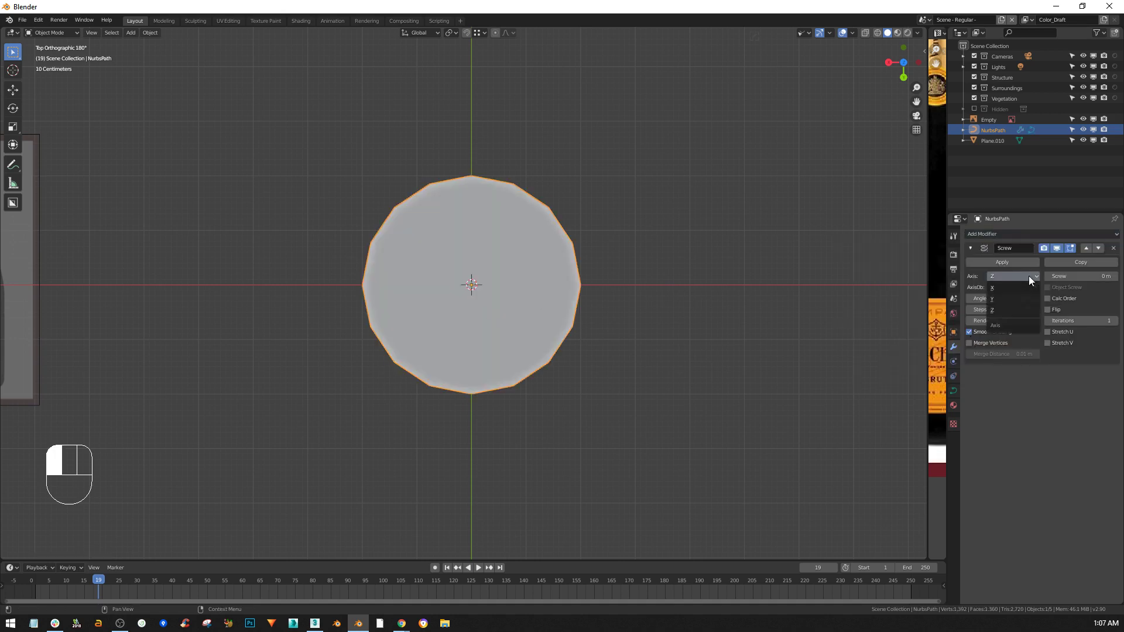
{"action": "left_click", "coordinate": [1010, 310]}
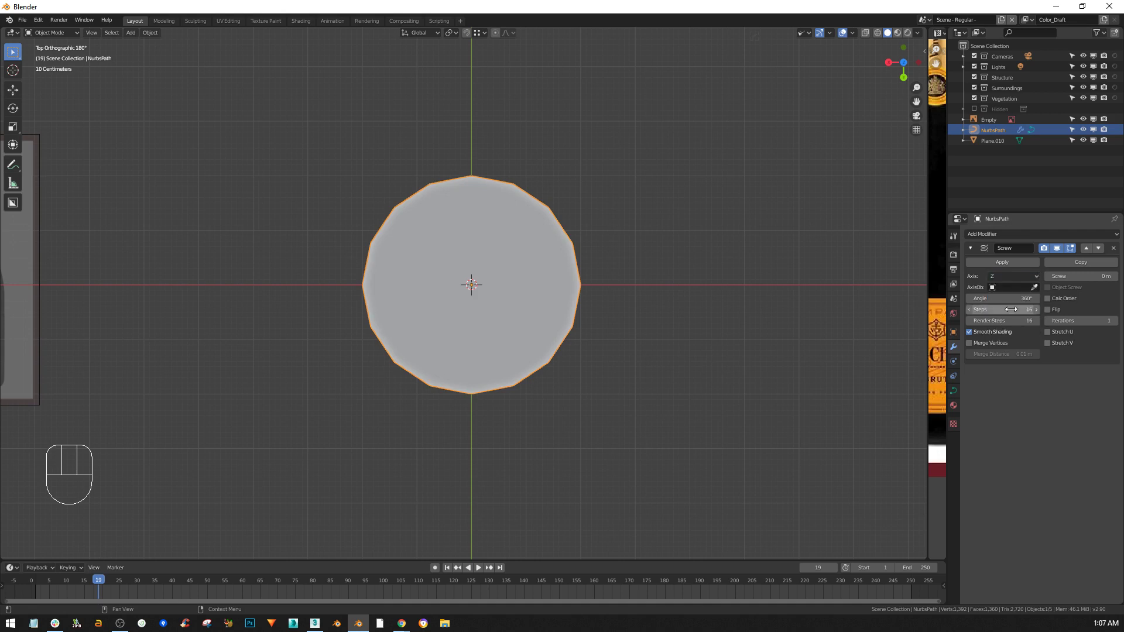
{"action": "left_click", "coordinate": [1017, 276]}
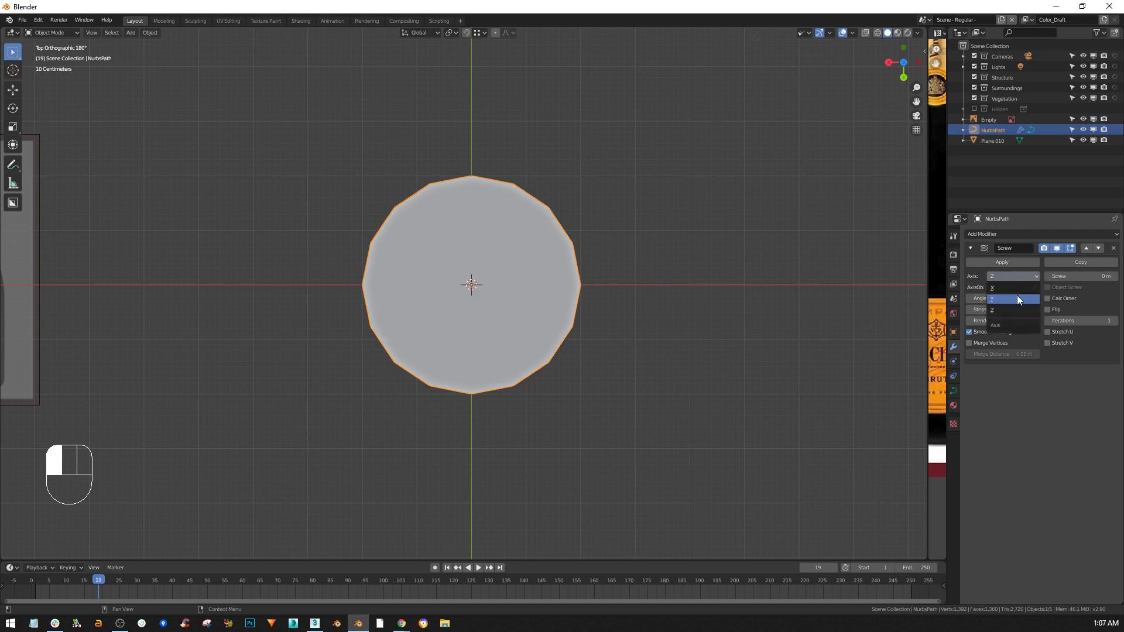
{"action": "left_click", "coordinate": [1017, 299]}
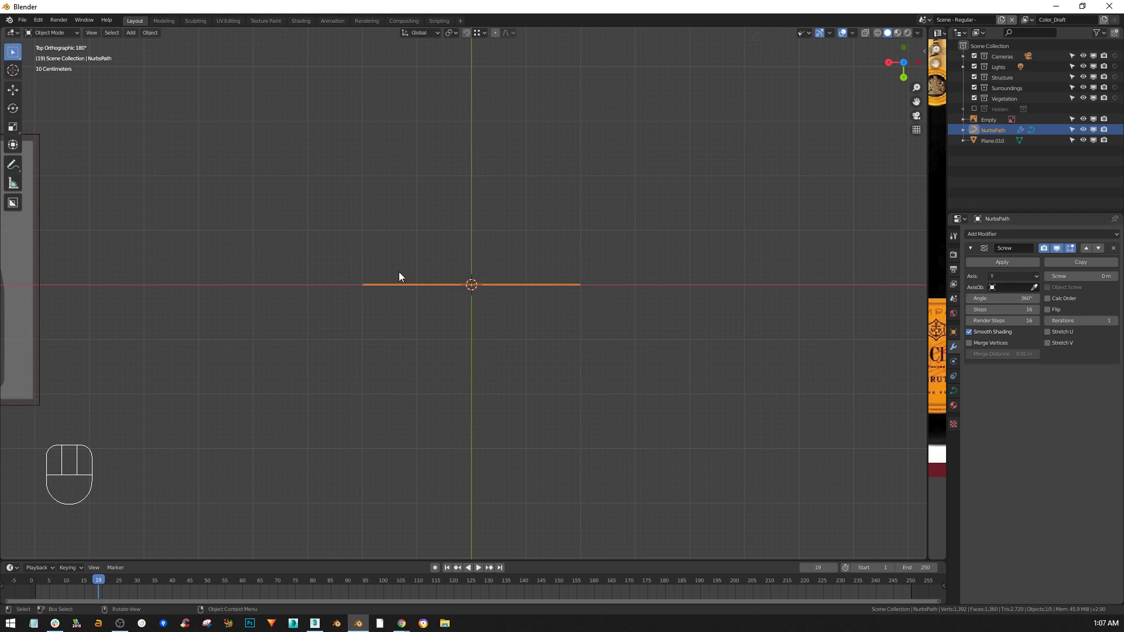
- In Edit Mode, move the path's end control point below the X axis and its neighbouring point outward to form a rim
{"action": "key", "text": "Tab"}
{"action": "left_click", "coordinate": [384, 269]}
{"action": "key", "text": "g"}
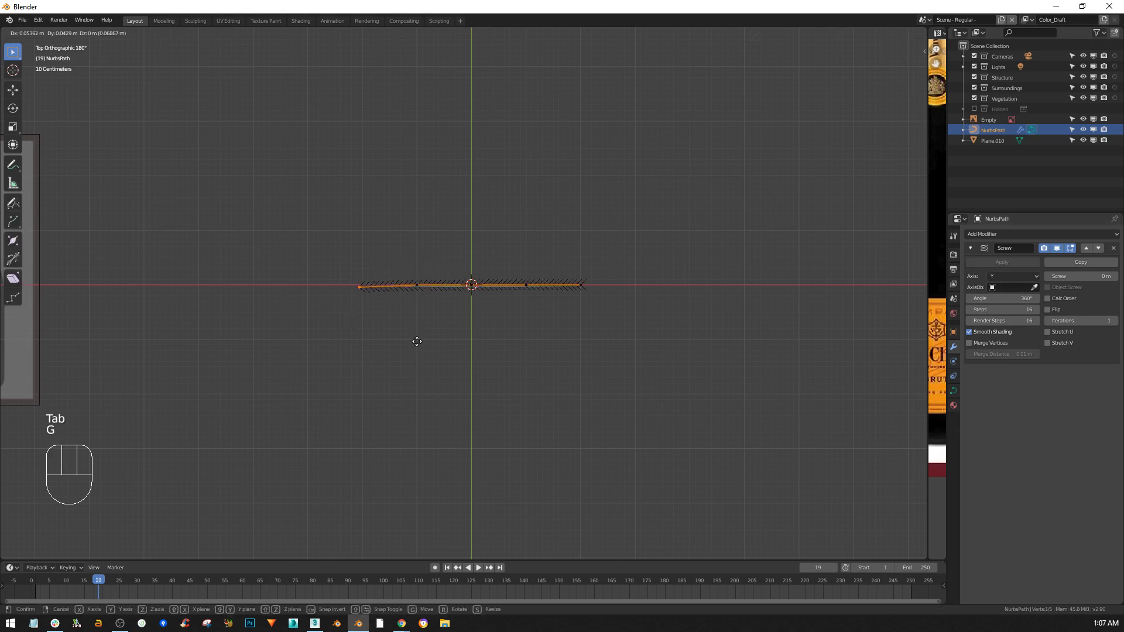
{"action": "left_click", "coordinate": [452, 429]}
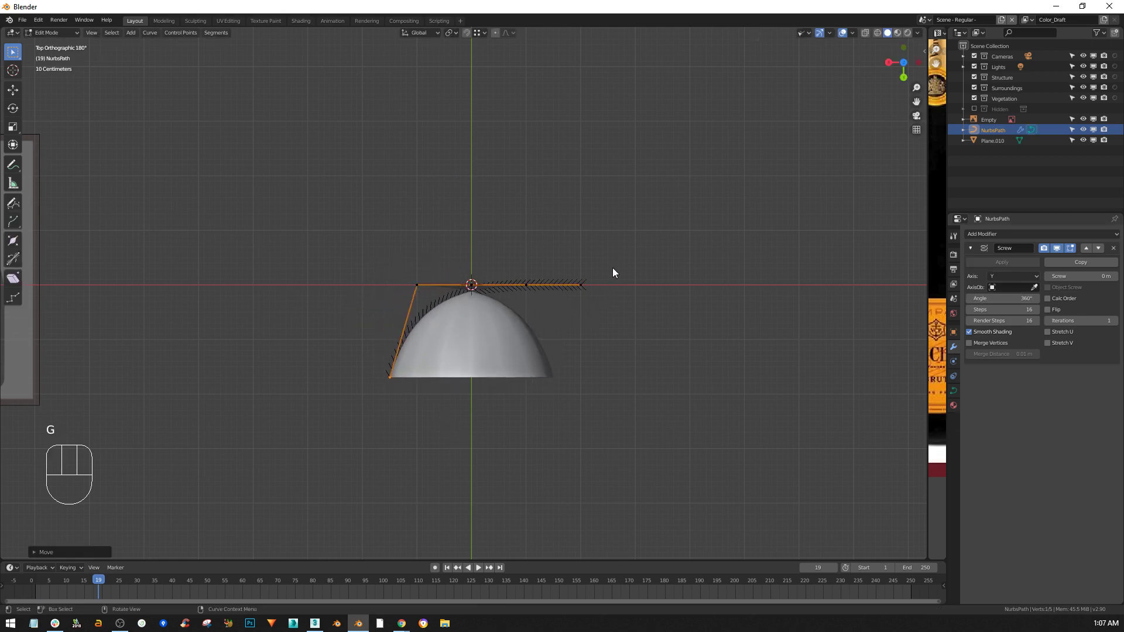
{"action": "left_click", "coordinate": [604, 310]}
{"action": "key", "text": "g"}
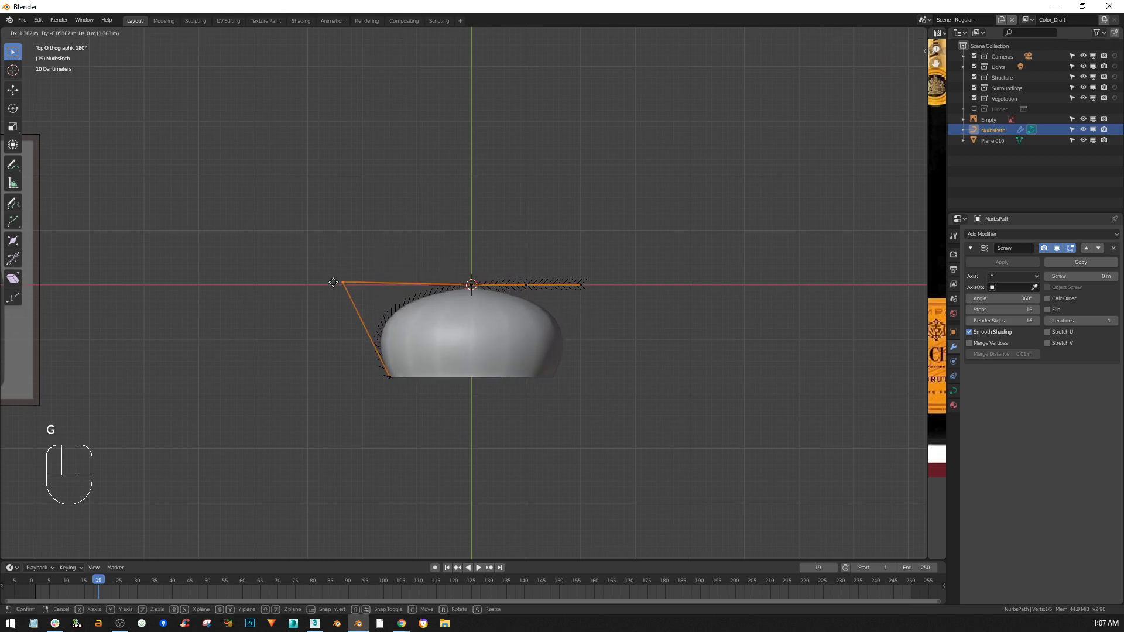
{"action": "left_click", "coordinate": [180, 279]}
- Extrude the end control point twice, first inward and down, then outward, to form the vase's neck
{"action": "left_click", "coordinate": [398, 368]}
{"action": "key", "text": "e"}
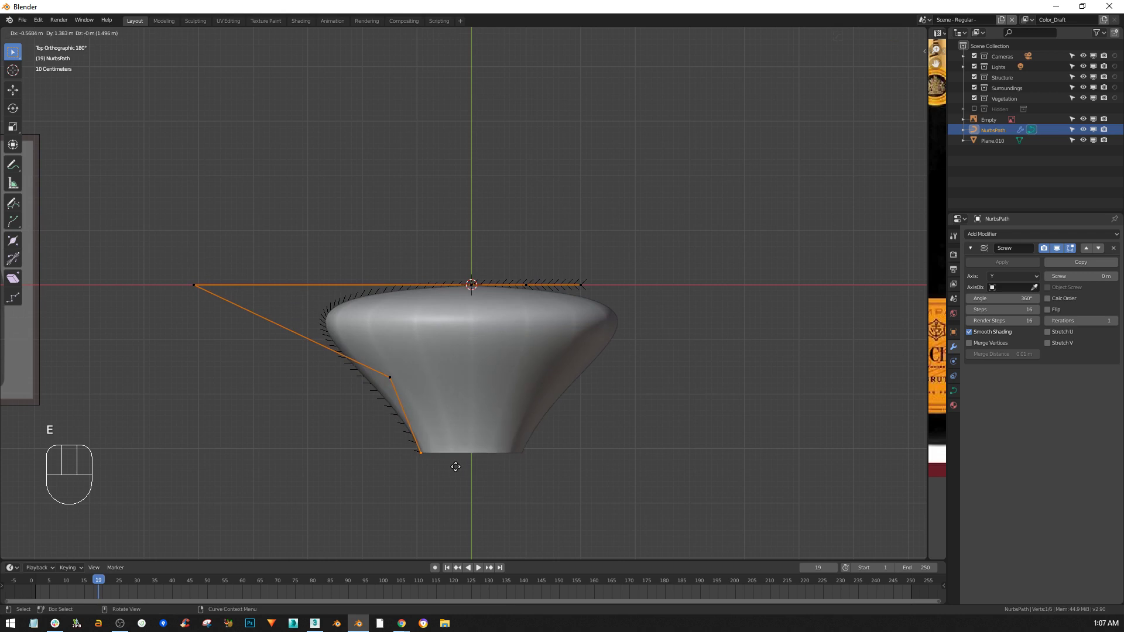
{"action": "left_click", "coordinate": [448, 470]}
{"action": "key", "text": "e"}
{"action": "left_click", "coordinate": [386, 553]}
- Extrude the profile three more times, outward and down, to form the vase's shoulder and belly
{"action": "middle_click_drag", "start_coordinate": [425, 533], "coordinate": [497, 234], "text": "shift"}
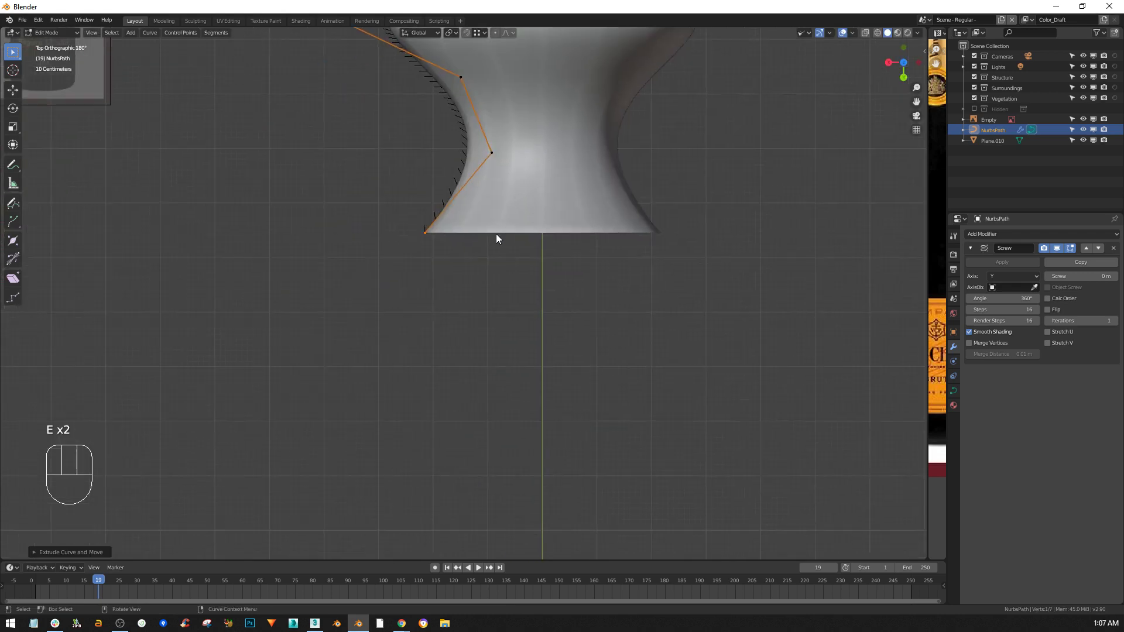
{"action": "scroll", "coordinate": [496, 235], "scroll_direction": "down", "scroll_amount": 2}
{"action": "key", "text": "e"}
{"action": "left_click", "coordinate": [392, 296]}
{"action": "key", "text": "e"}
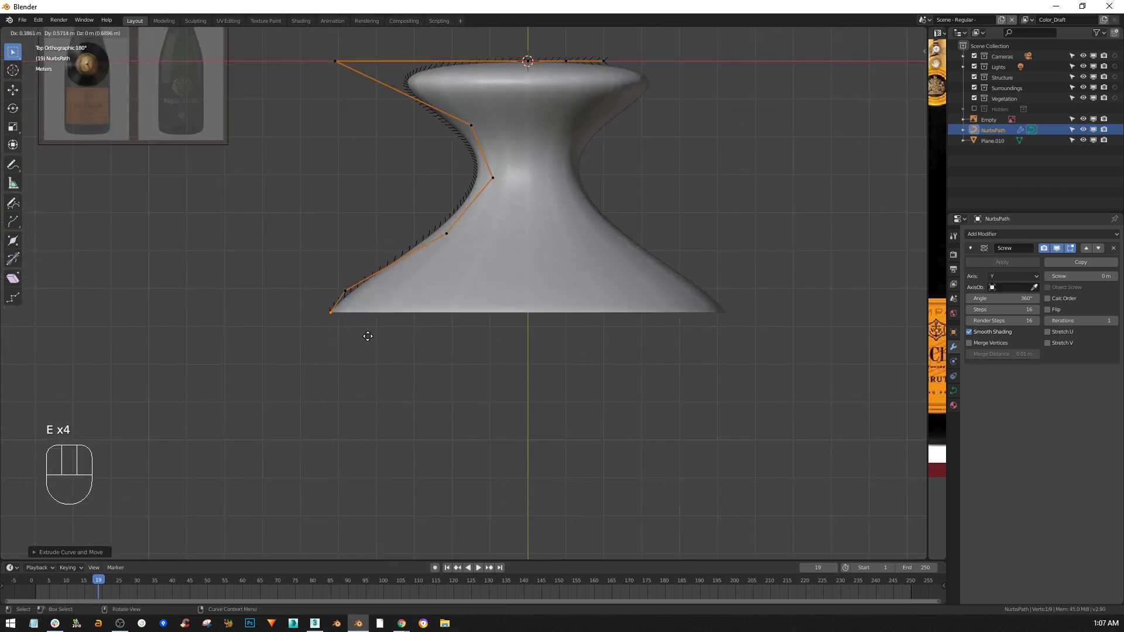
{"action": "left_click", "coordinate": [337, 410]}
{"action": "key", "text": "e"}
{"action": "left_click", "coordinate": [327, 535]}
- Extrude three more profile segments that taper inward toward the green axis to form the vase's narrow base
{"action": "scroll", "coordinate": [389, 414], "scroll_direction": "down", "scroll_amount": 3}
{"action": "middle_click_drag", "start_coordinate": [389, 414], "coordinate": [449, 334], "text": "shift"}
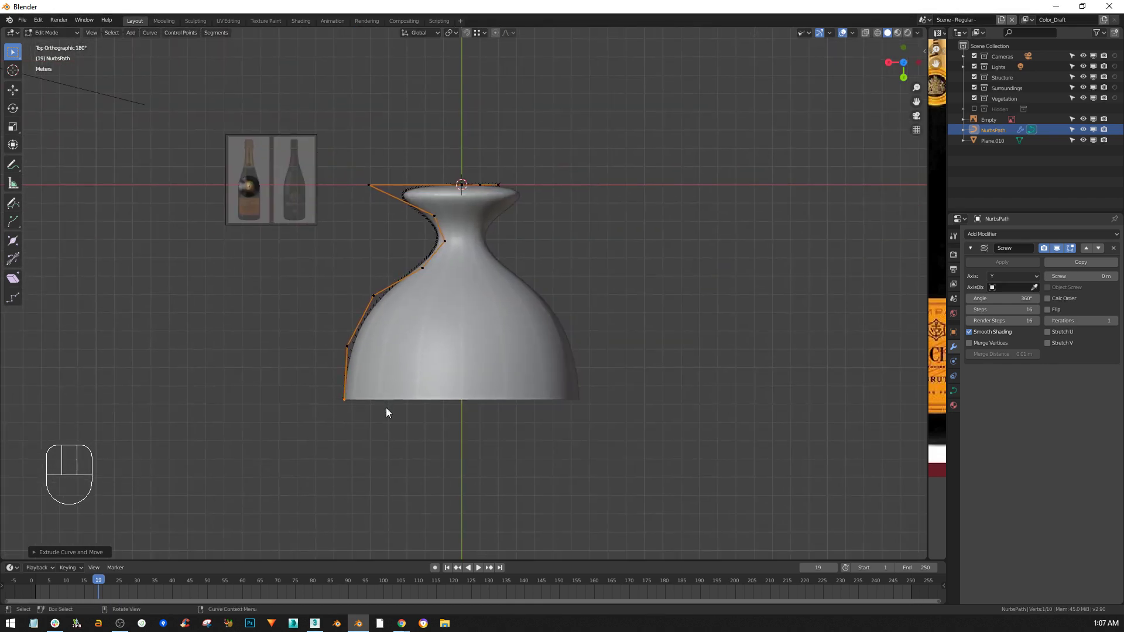
{"action": "key", "text": "e"}
{"action": "left_click", "coordinate": [409, 475]}
{"action": "key", "text": "e"}
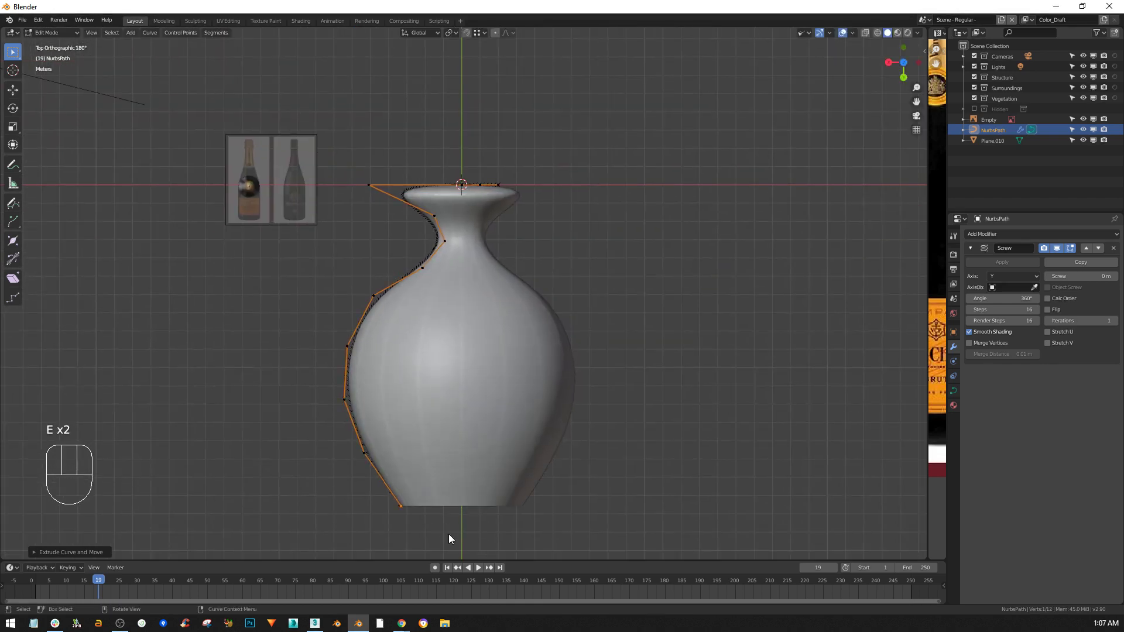
{"action": "left_click", "coordinate": [449, 535]}
{"action": "key", "text": "e"}
{"action": "left_click", "coordinate": [495, 54]}
- Move the three control points at the profile's upper end off the central axis to open the vase's mouth, and leave Edit Mode
{"action": "middle_click_drag", "start_coordinate": [615, 256], "coordinate": [516, 195]}
{"action": "left_click_drag", "start_coordinate": [509, 161], "coordinate": [468, 201]}
{"action": "middle_click_drag", "start_coordinate": [458, 207], "coordinate": [498, 205], "text": "shift"}
{"action": "scroll", "coordinate": [516, 181], "scroll_direction": "up", "scroll_amount": 4}
{"action": "left_click", "coordinate": [559, 171], "text": "shift"}
{"action": "key", "text": "g"}
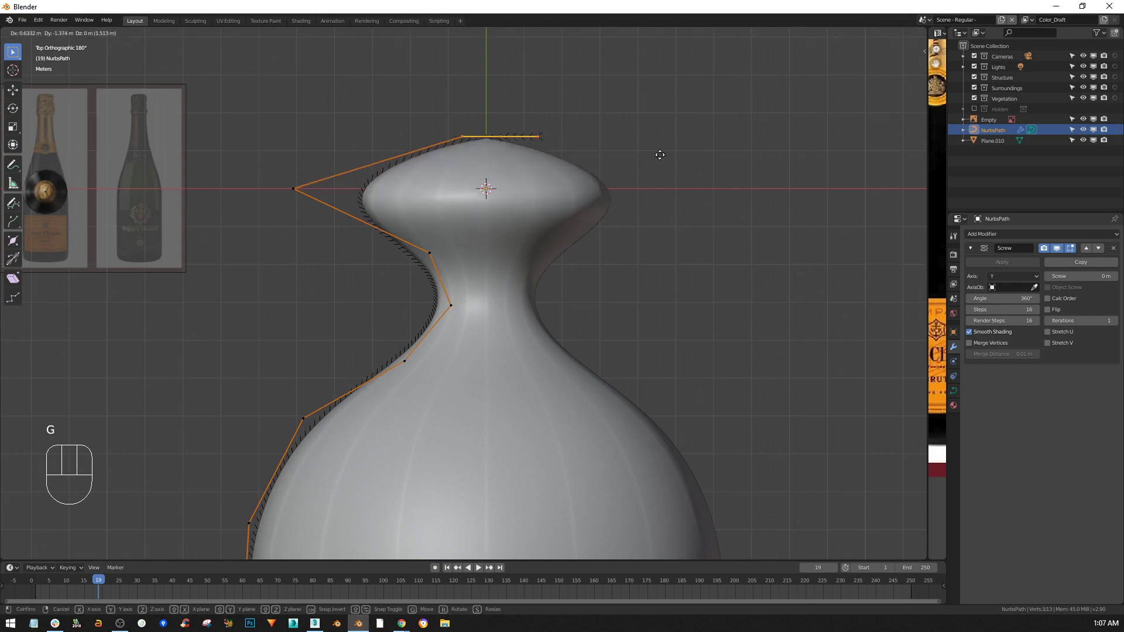
{"action": "left_click", "coordinate": [535, 178]}
{"action": "middle_click_drag", "start_coordinate": [535, 179], "coordinate": [566, 271]}
{"action": "scroll", "coordinate": [545, 272], "scroll_direction": "down", "scroll_amount": 4}
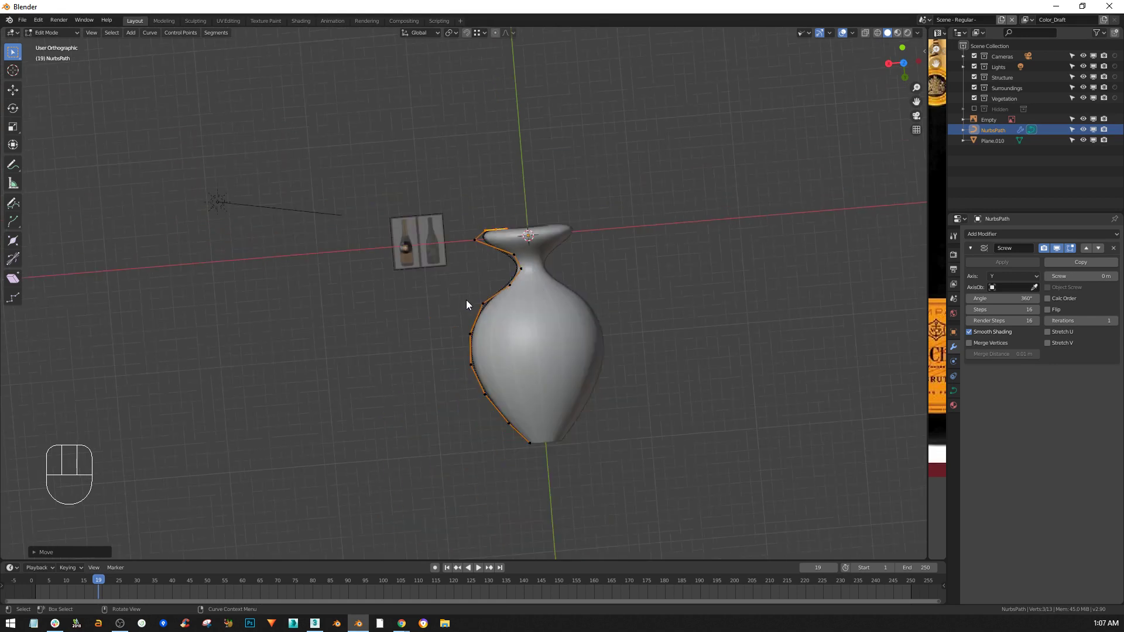
{"action": "key", "text": "Tab"}
- Place the 3D cursor beside the vase and add a mesh cube there
{"action": "middle_click_drag", "start_coordinate": [566, 286], "coordinate": [515, 308]}
{"action": "right_click", "coordinate": [626, 254], "text": "shift"}
{"action": "key", "text": "shift+a"}
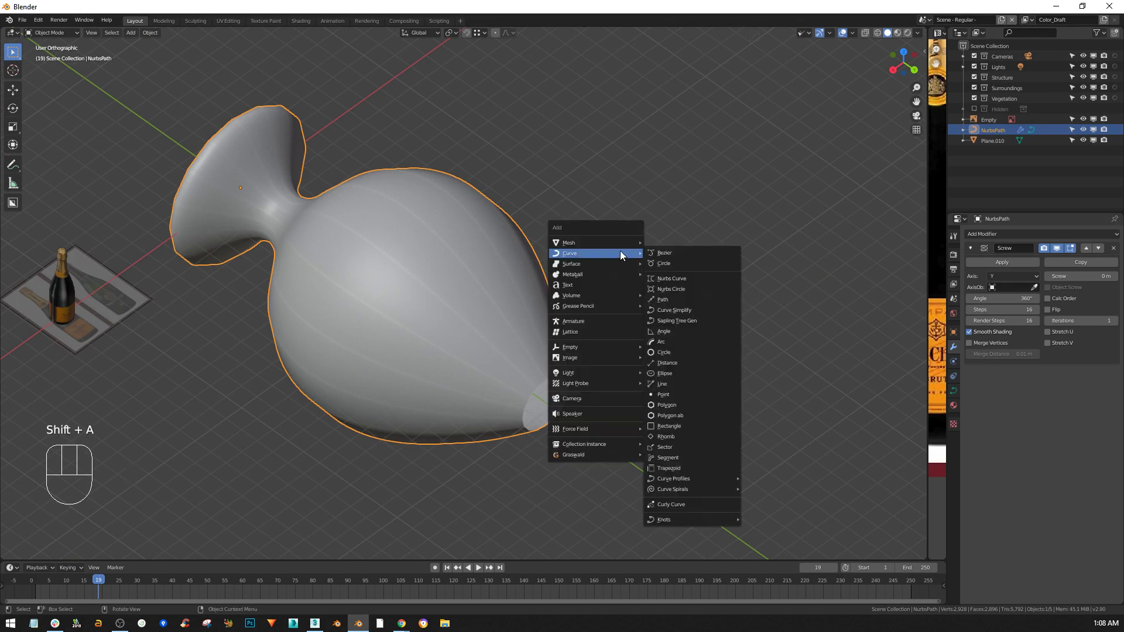
{"action": "mouse_move", "coordinate": [607, 239]}
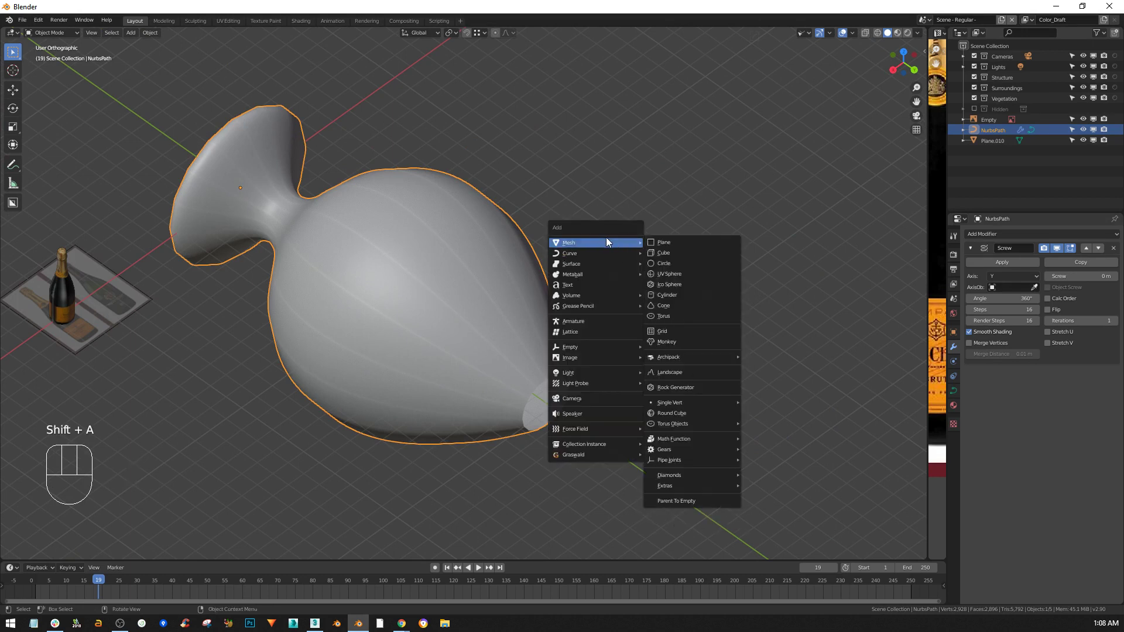
{"action": "left_click", "coordinate": [672, 251]}
{"action": "middle_click_drag", "start_coordinate": [672, 248], "coordinate": [623, 304]}
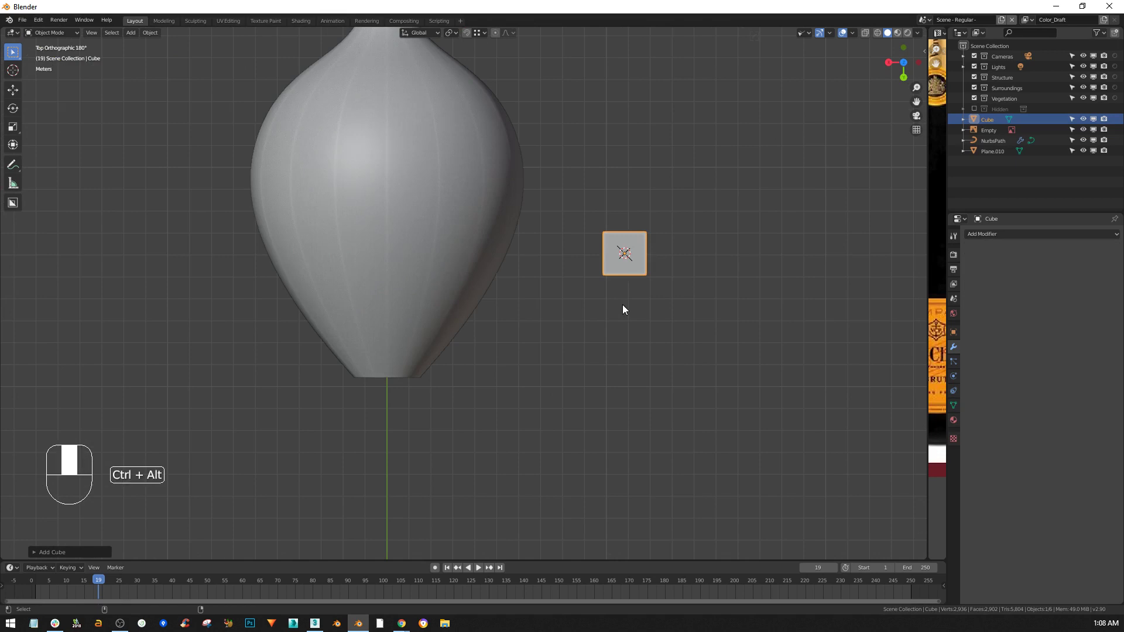
- Add a Screw modifier to the cube and set its axis to Y
{"action": "left_click", "coordinate": [988, 233]}
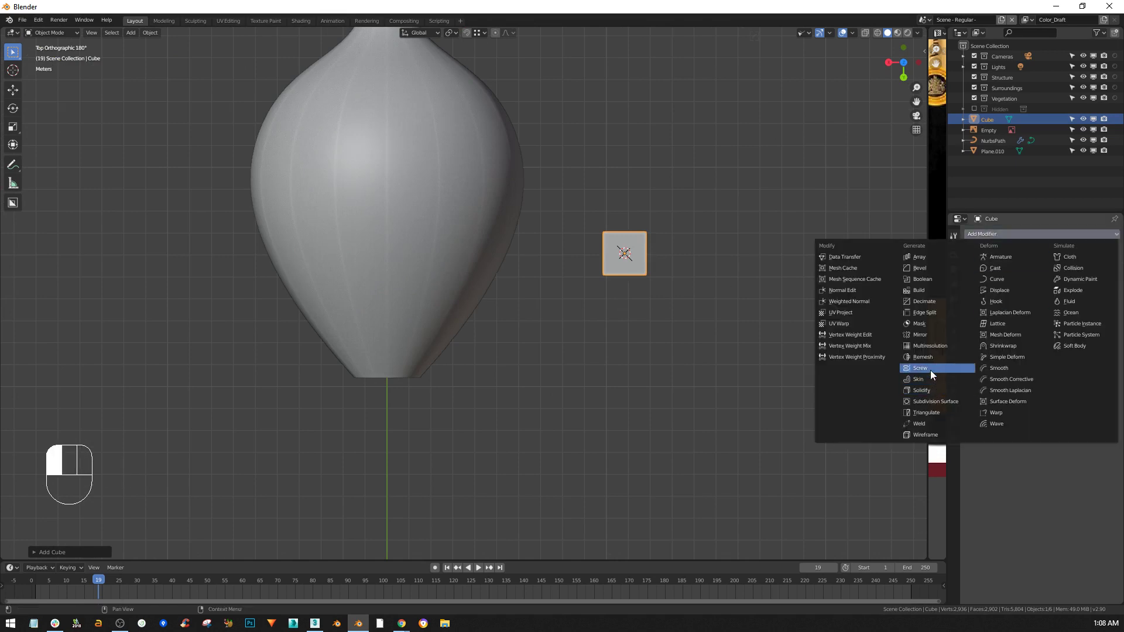
{"action": "left_click", "coordinate": [858, 371]}
{"action": "scroll", "coordinate": [595, 234], "scroll_direction": "up", "scroll_amount": 5}
{"action": "left_click", "coordinate": [1024, 276]}
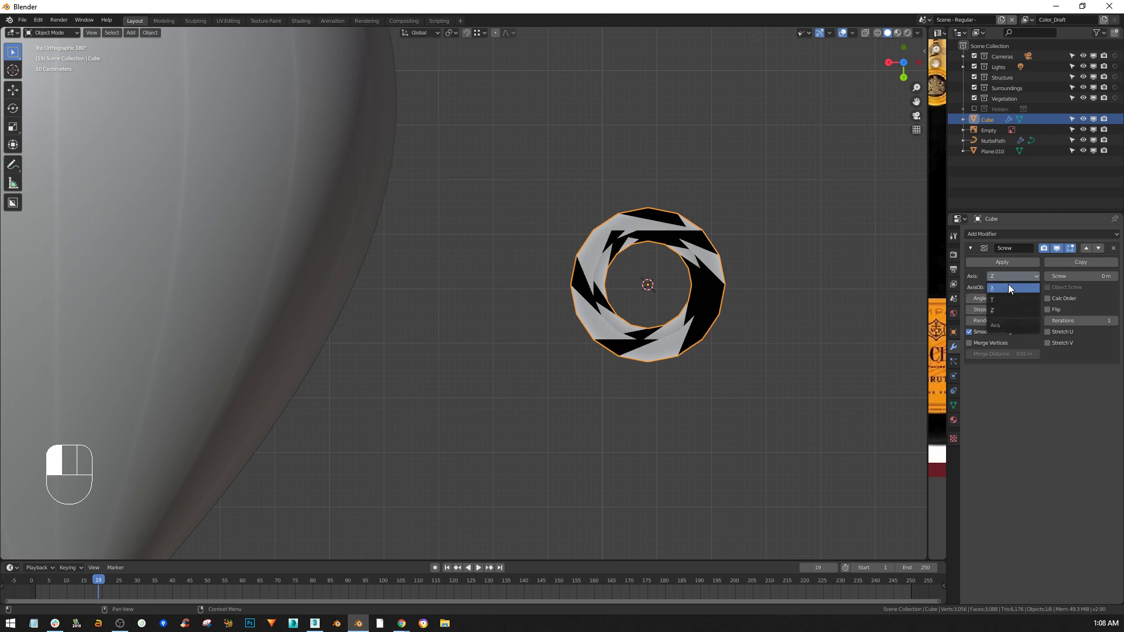
{"action": "left_click", "coordinate": [1006, 299]}
{"action": "scroll", "coordinate": [686, 262], "scroll_direction": "down", "scroll_amount": 3}
{"action": "mouse_move", "coordinate": [686, 263]}
{"action": "middle_mouse_down"}
{"action": "mouse_move", "coordinate": [687, 321]}
{"action": "mouse_move", "coordinate": [683, 268]}
{"action": "middle_mouse_up"}
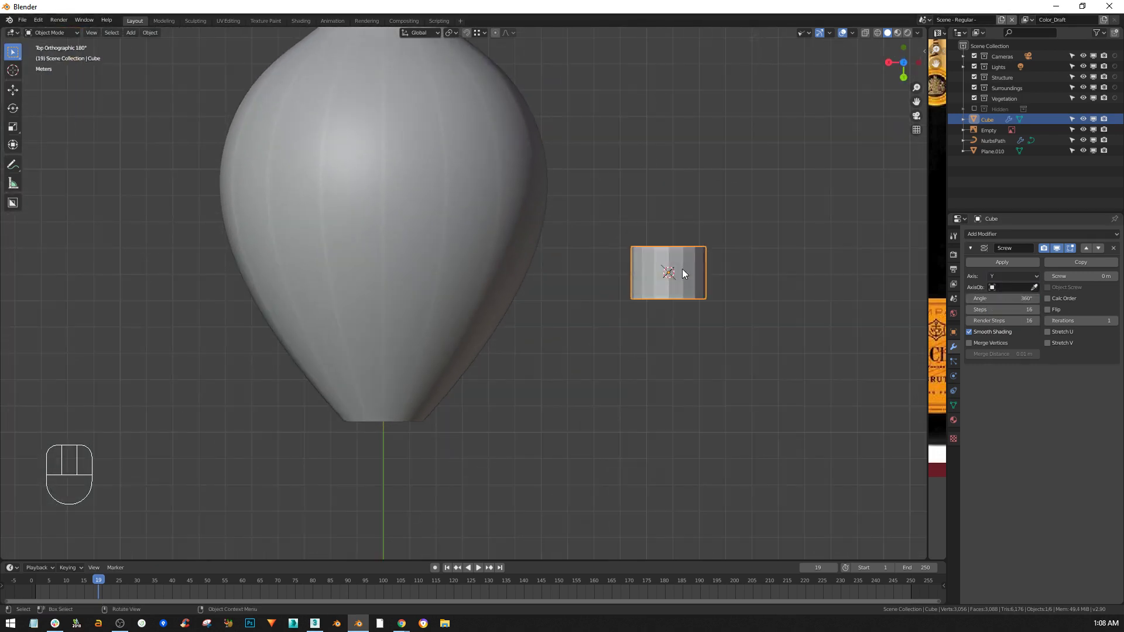
- In the cube's vertex mode, move the pair of vertices on one side edge outward and down to flare the revolved shape
{"action": "key", "text": "Tab"}
{"action": "scroll", "coordinate": [697, 260], "scroll_direction": "up", "scroll_amount": 4}
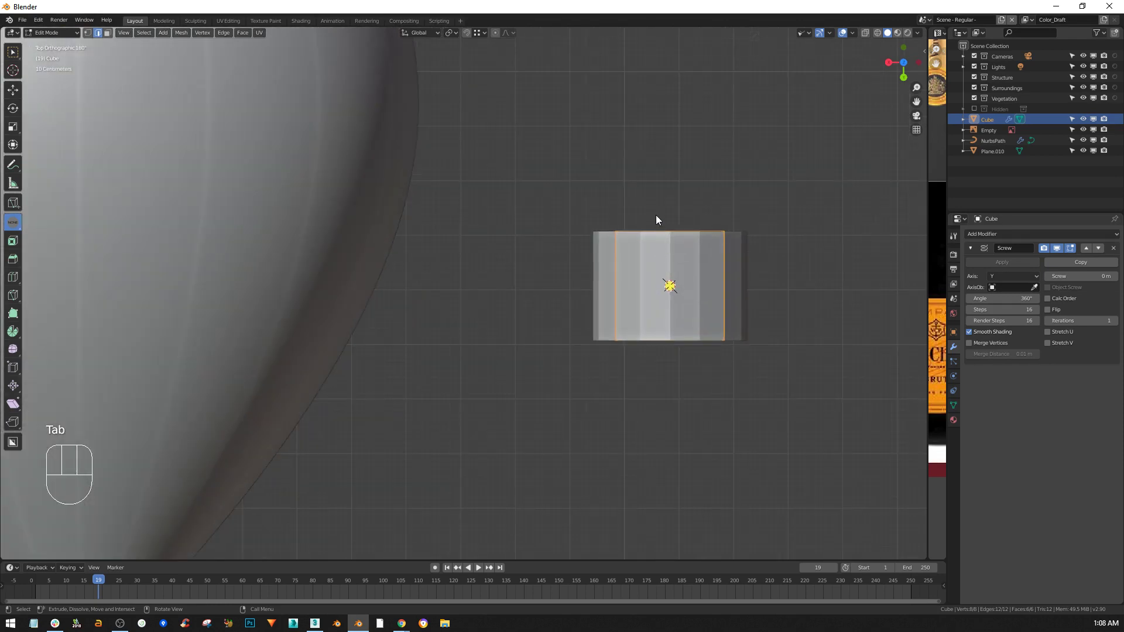
{"action": "key", "text": "1"}
{"action": "left_click_drag", "start_coordinate": [660, 210], "coordinate": [714, 346]}
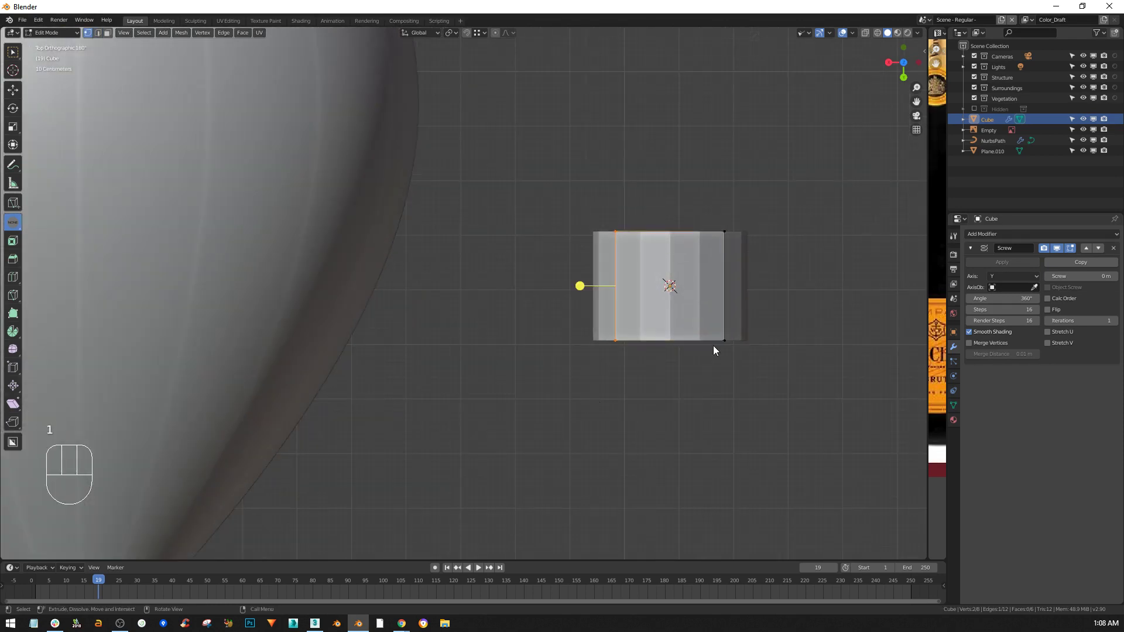
{"action": "key", "text": "g"}
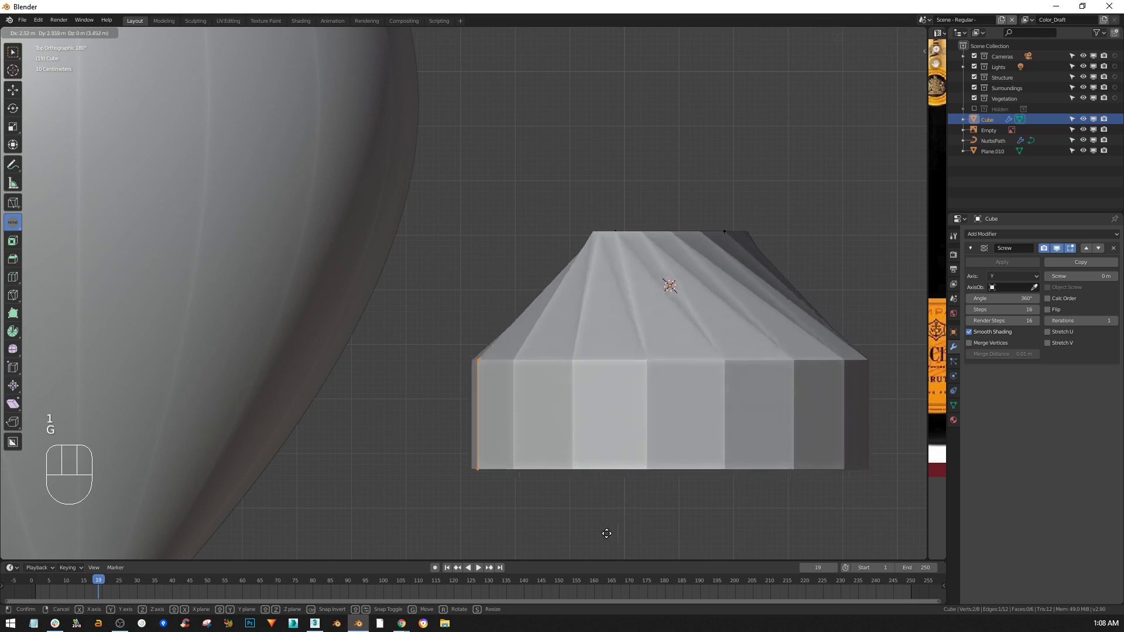
{"action": "left_click", "coordinate": [623, 478]}
- Reposition the same cube vertices in front view, raising them to widen the revolved shape
{"action": "middle_click_drag", "start_coordinate": [623, 478], "coordinate": [696, 432]}
{"action": "middle_click_drag", "start_coordinate": [692, 387], "coordinate": [692, 285]}
{"action": "scroll", "coordinate": [691, 278], "scroll_direction": "down", "scroll_amount": 1}
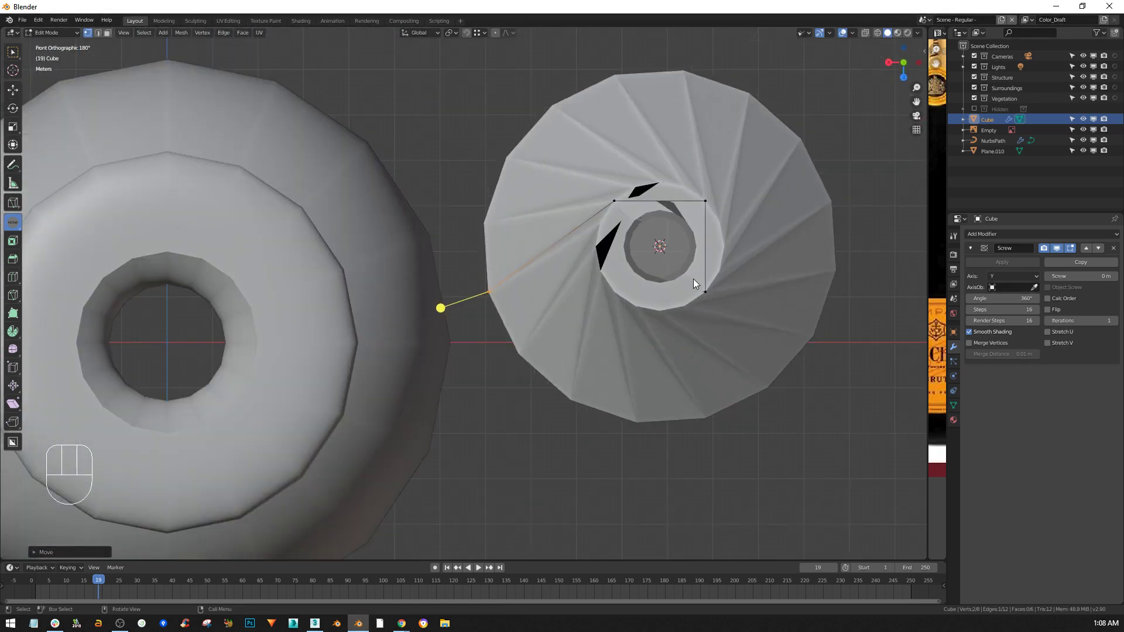
{"action": "key", "text": "g"}
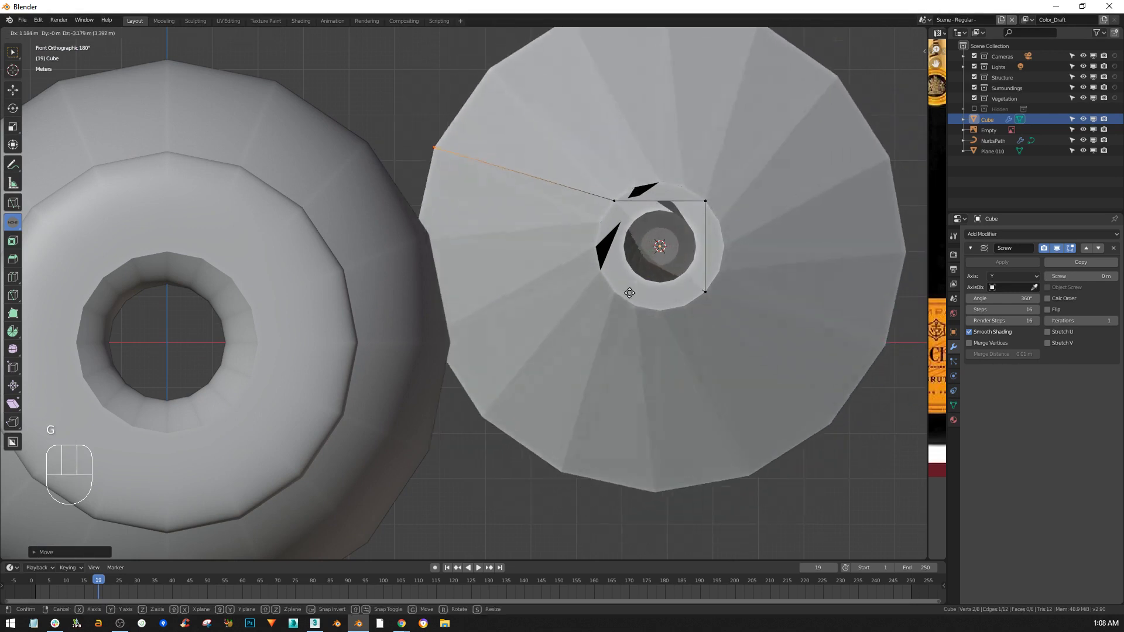
{"action": "left_click", "coordinate": [625, 350]}
- Compare the vase and the revolved cube side by side in top view, and minimize Blender
{"action": "middle_click_drag", "start_coordinate": [625, 350], "coordinate": [644, 199]}
{"action": "scroll", "coordinate": [644, 199], "scroll_direction": "down", "scroll_amount": 6}
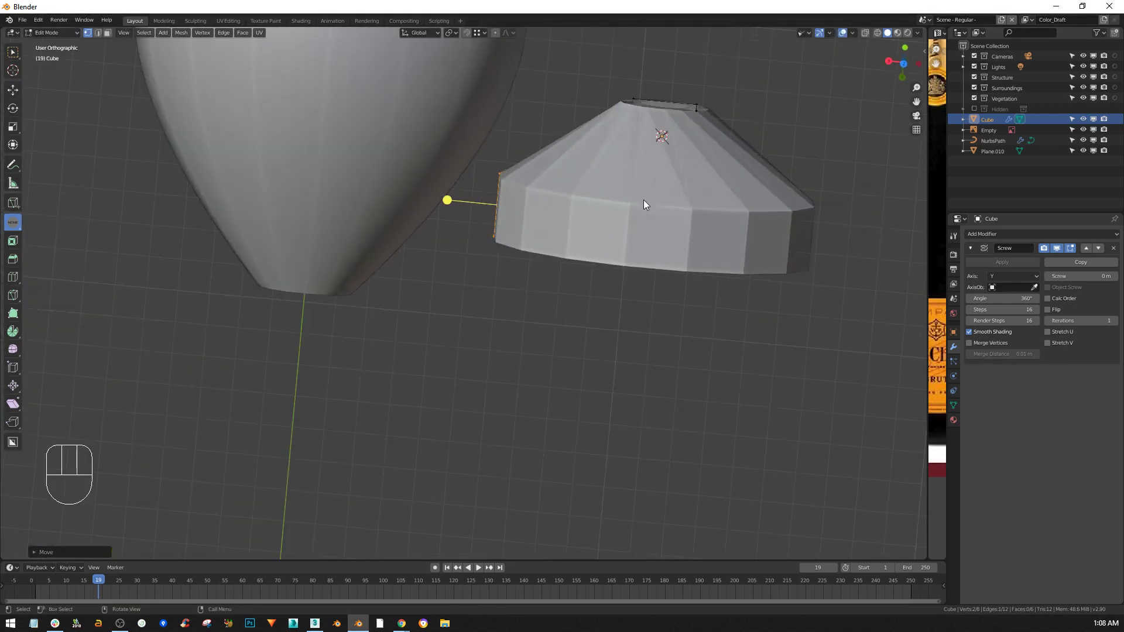
{"action": "middle_click_drag", "start_coordinate": [631, 237], "coordinate": [628, 460], "text": "shift"}
{"action": "middle_click_drag", "start_coordinate": [605, 423], "coordinate": [592, 409], "text": "alt"}
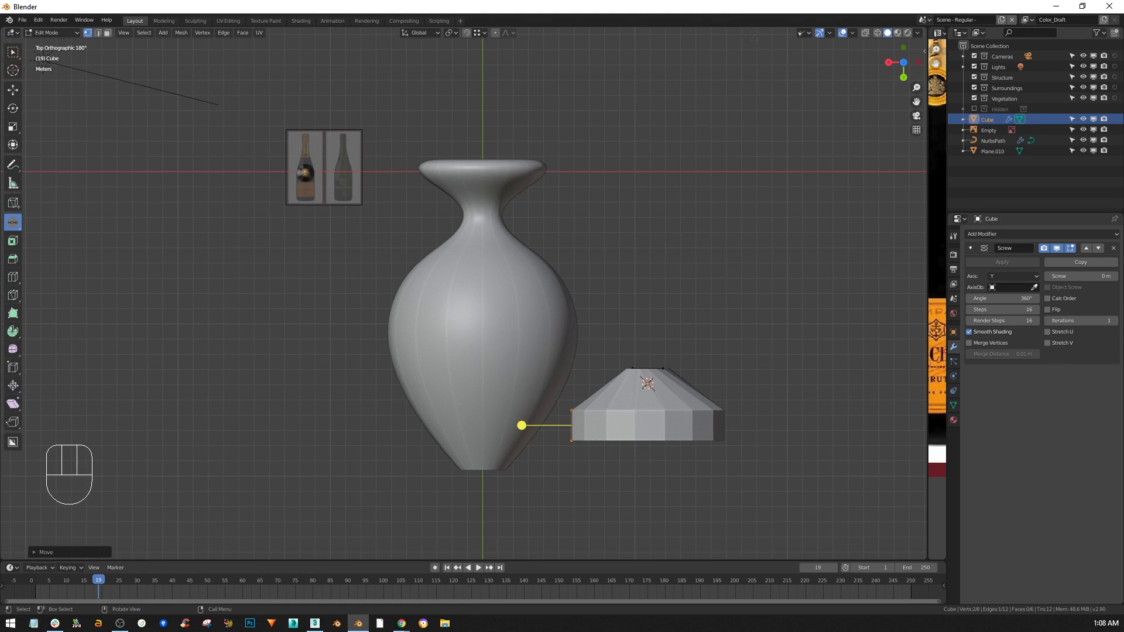
{"action": "scroll", "coordinate": [586, 349], "scroll_direction": "up", "scroll_amount": 1}
{"action": "middle_click_drag", "start_coordinate": [587, 349], "coordinate": [515, 306]}
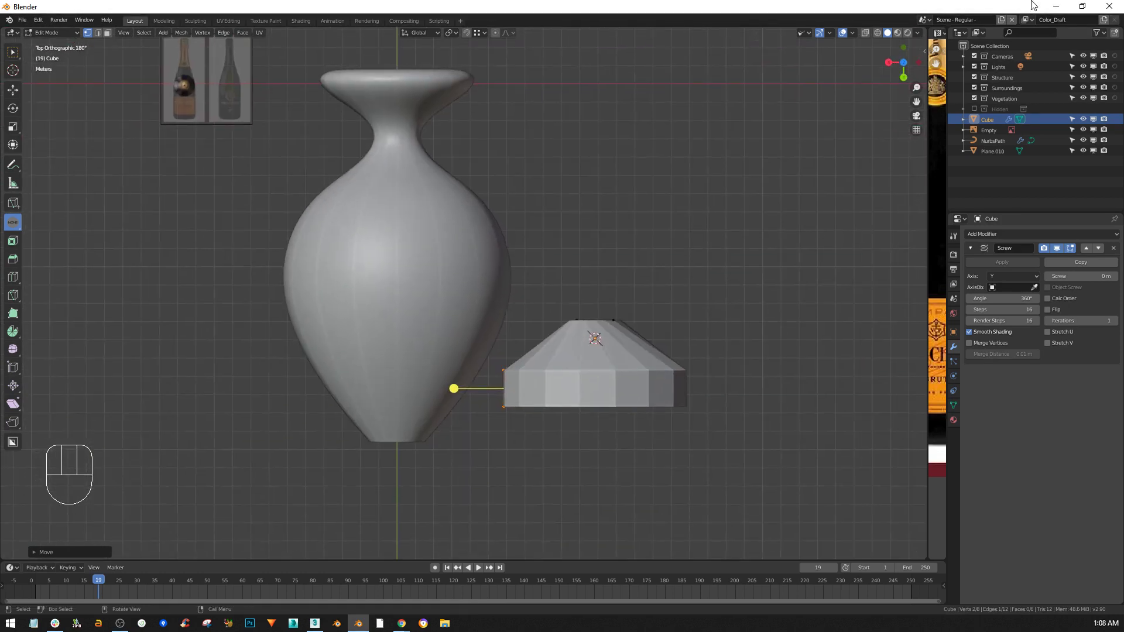
{"action": "left_click", "coordinate": [1064, 7]}
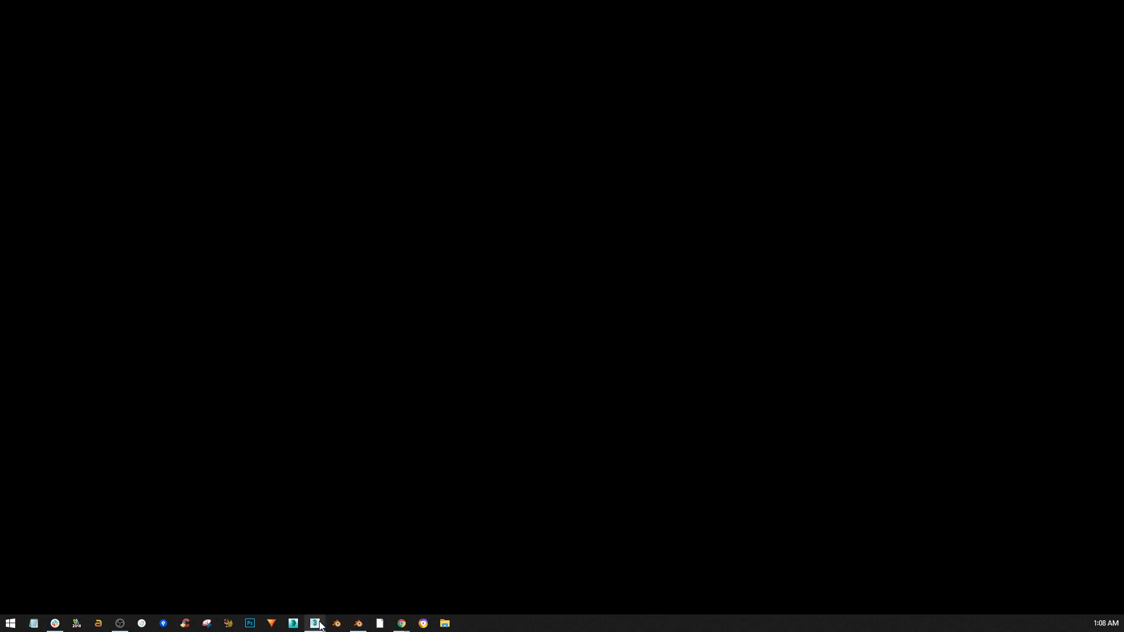